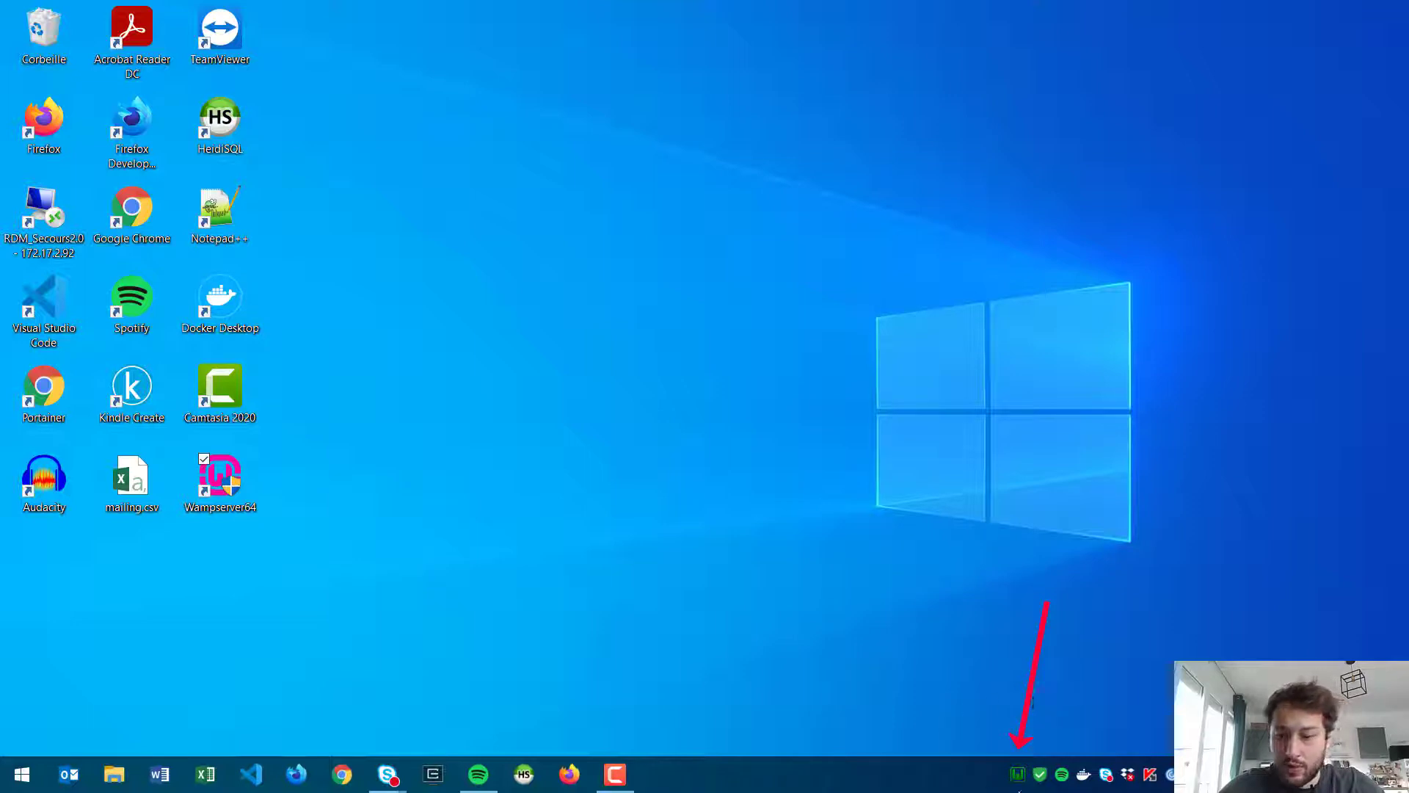
Step: Open the WampServer tray menu with its phpMyAdmin, Apache and PHP entries
{"action": "left_click", "coordinate": [1016, 775]}
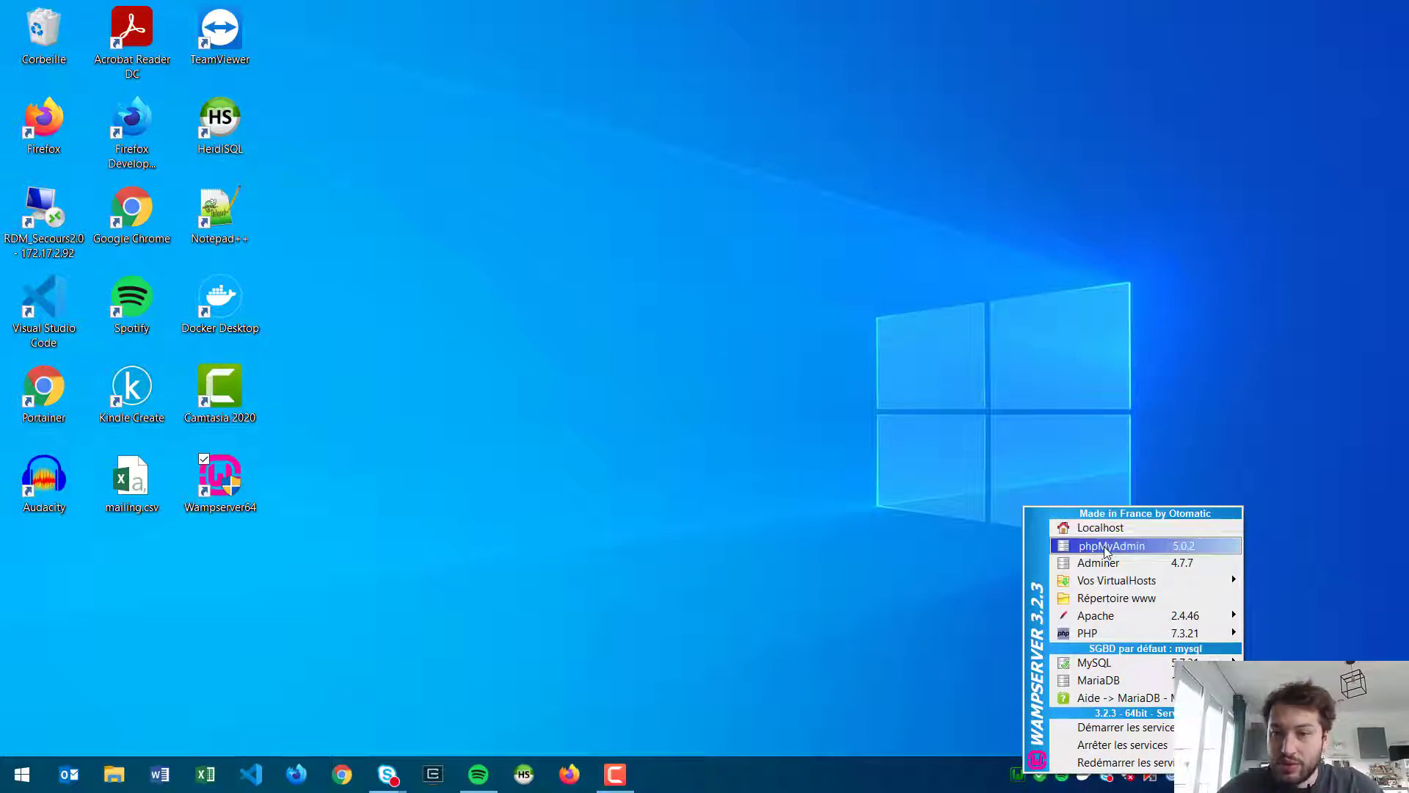
Step: Launch phpMyAdmin from the WampServer menu at localhost/phpmyadmin
{"action": "left_click", "coordinate": [1137, 546]}
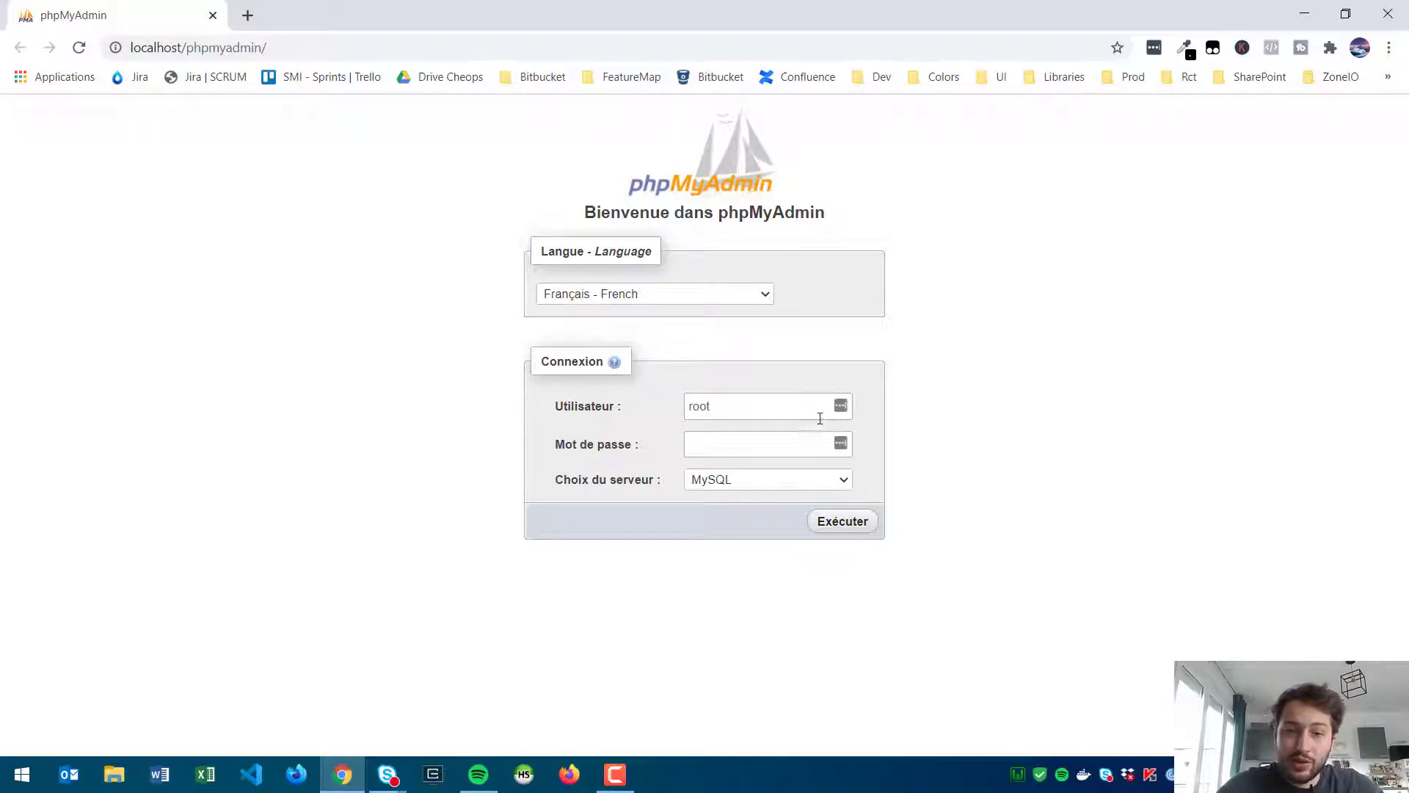
Step: Log in to phpMyAdmin as root with an empty password
{"action": "left_click", "coordinate": [756, 439]}
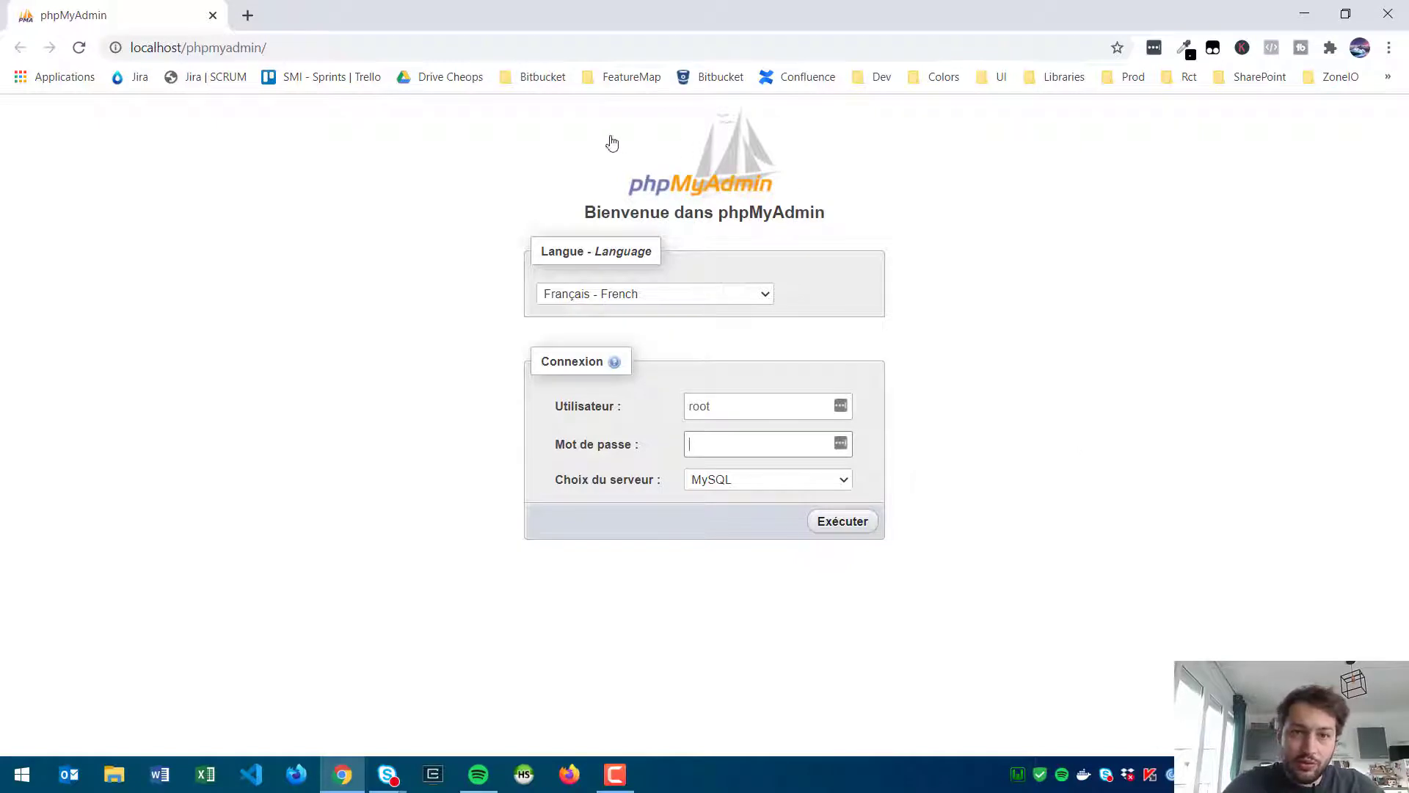
{"action": "left_click", "coordinate": [889, 433]}
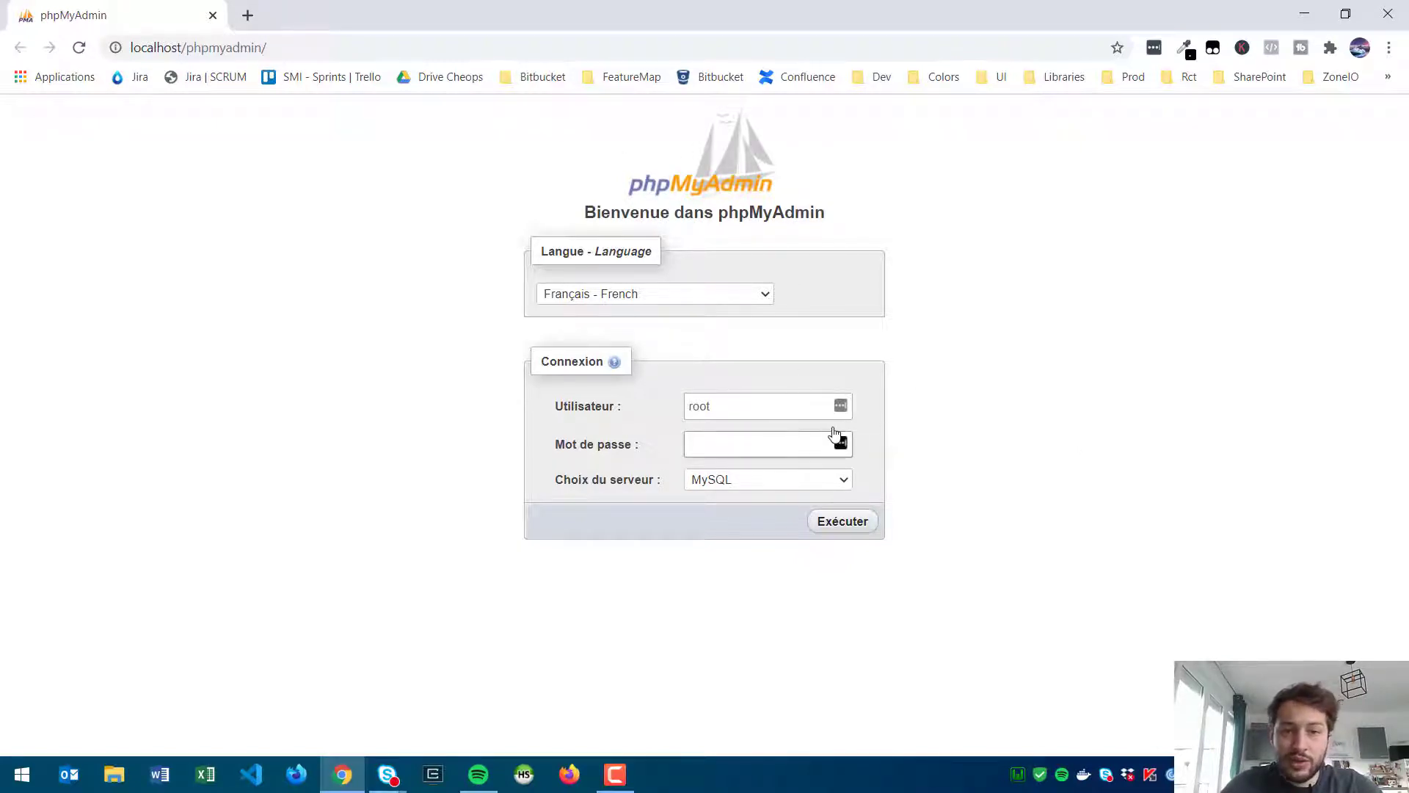
{"action": "left_click", "coordinate": [847, 525]}
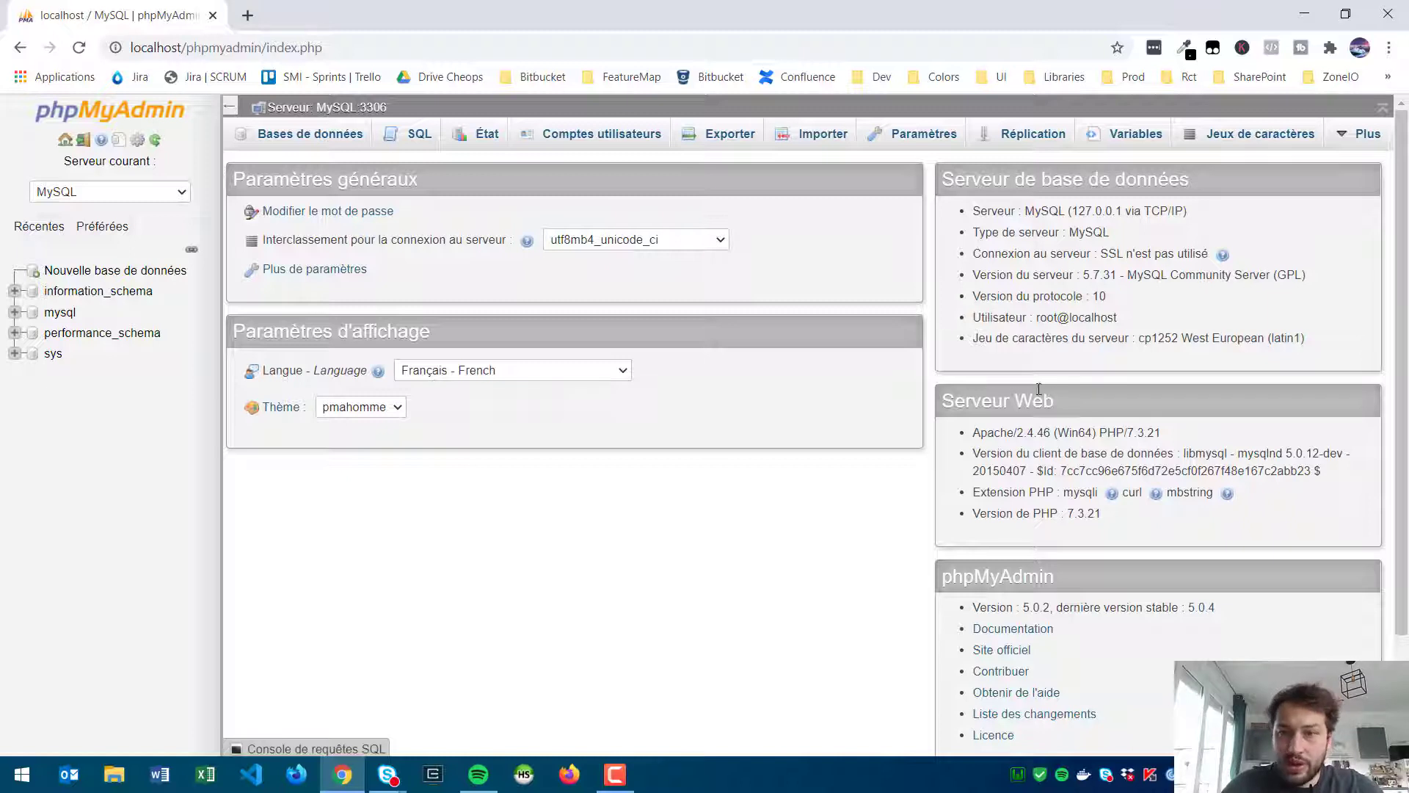
Step: Check the MySQL server version, then go to the new-database page
{"action": "left_click_drag", "start_coordinate": [972, 275], "coordinate": [1045, 276]}
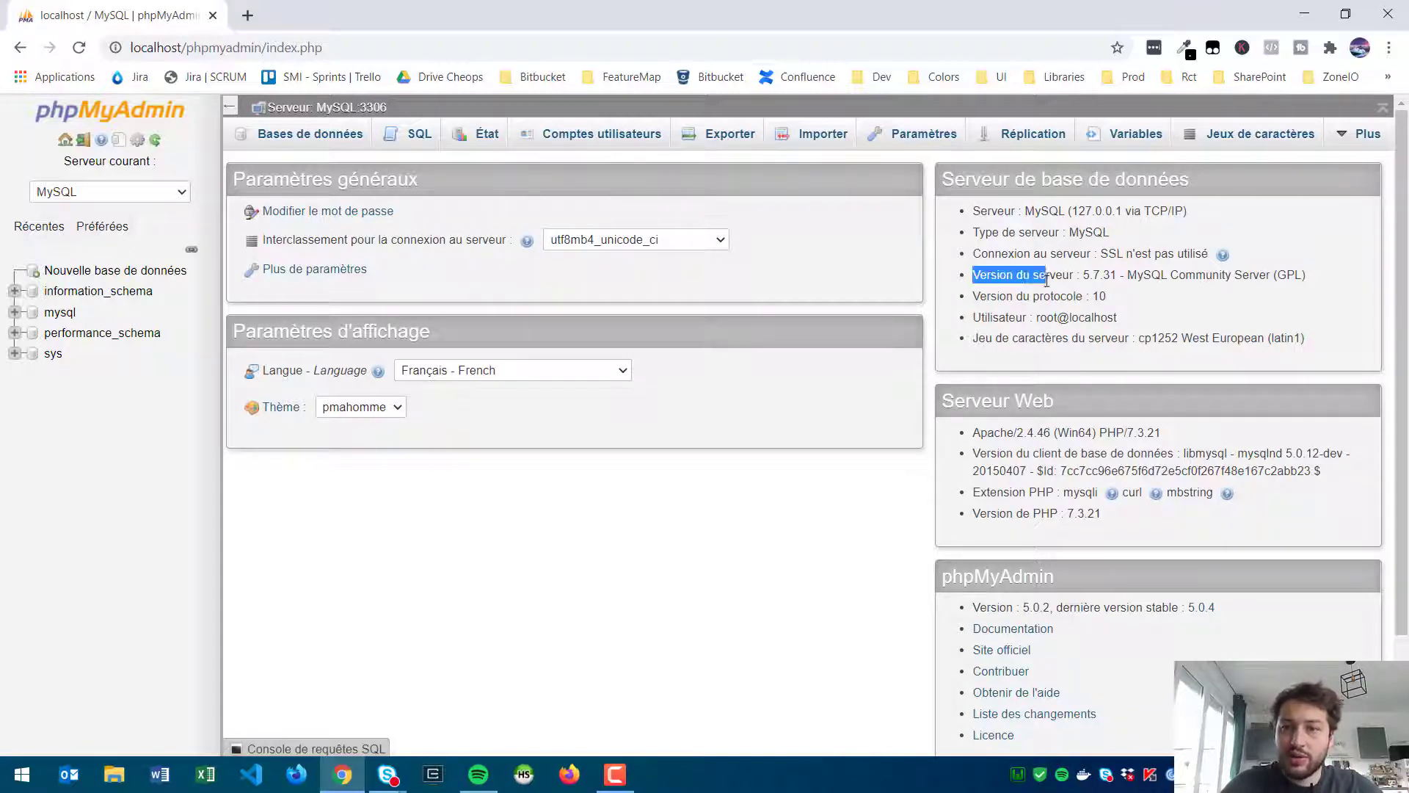
{"action": "left_click", "coordinate": [1087, 278]}
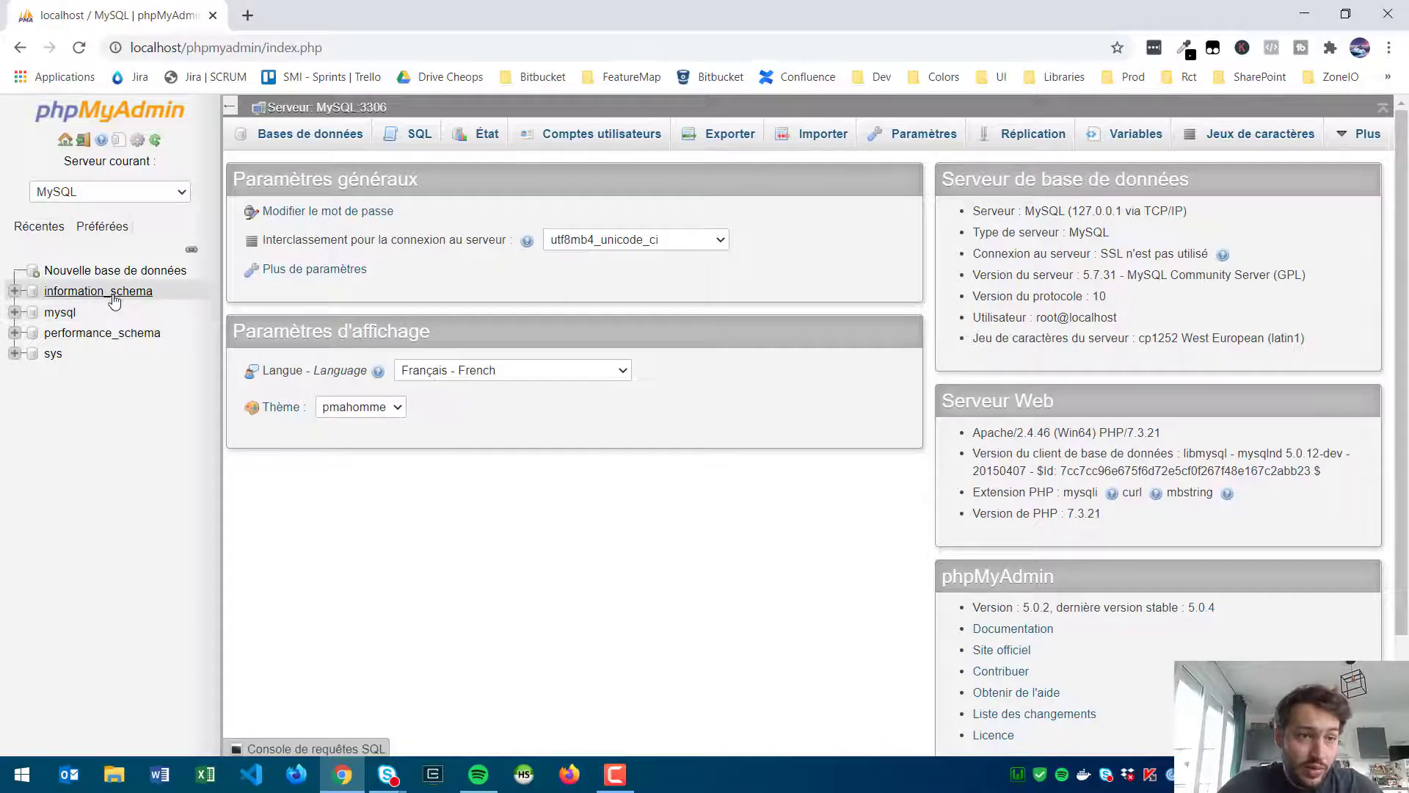
{"action": "left_click", "coordinate": [99, 273]}
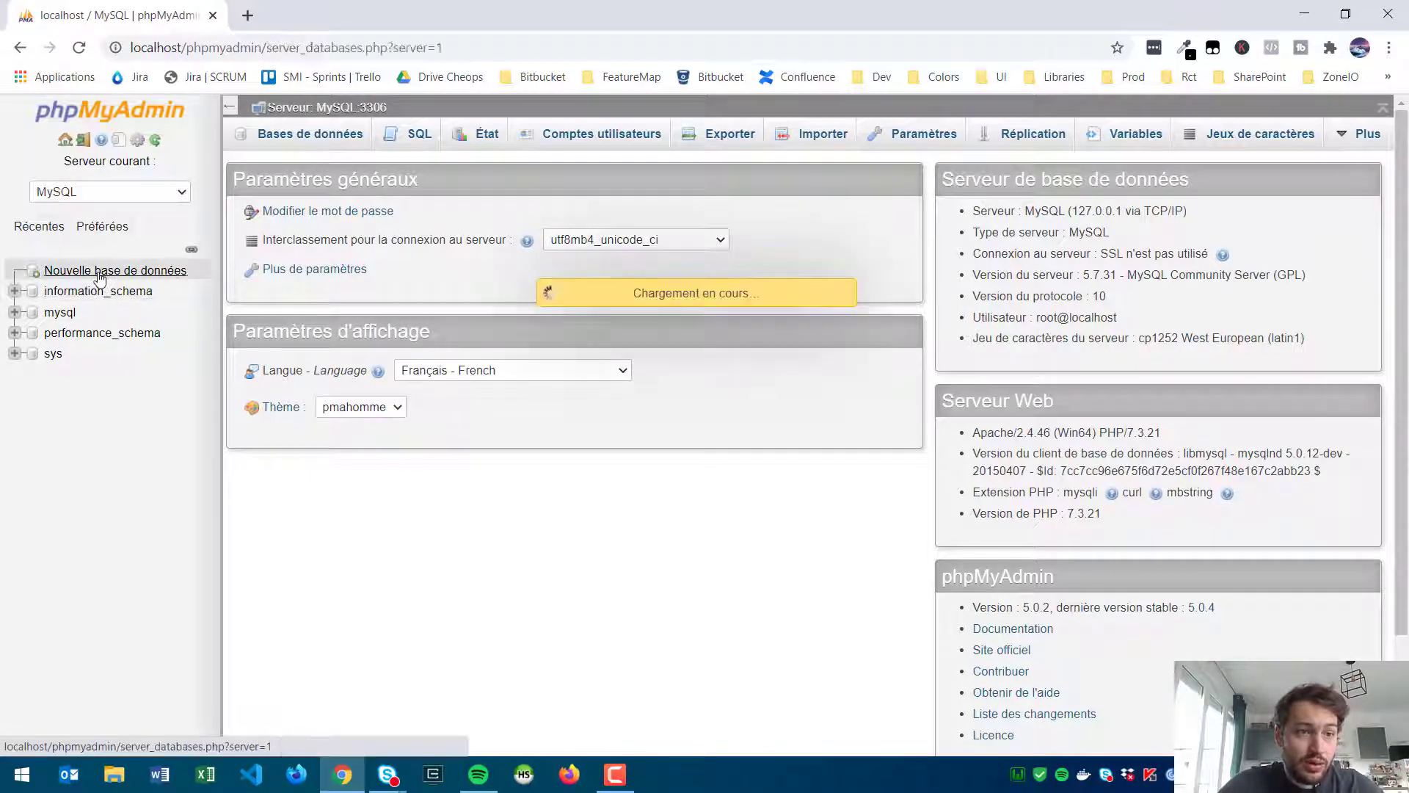
Step: Create the database 'mabase' with the default latin1_swedish_ci collation
{"action": "left_click", "coordinate": [371, 266]}
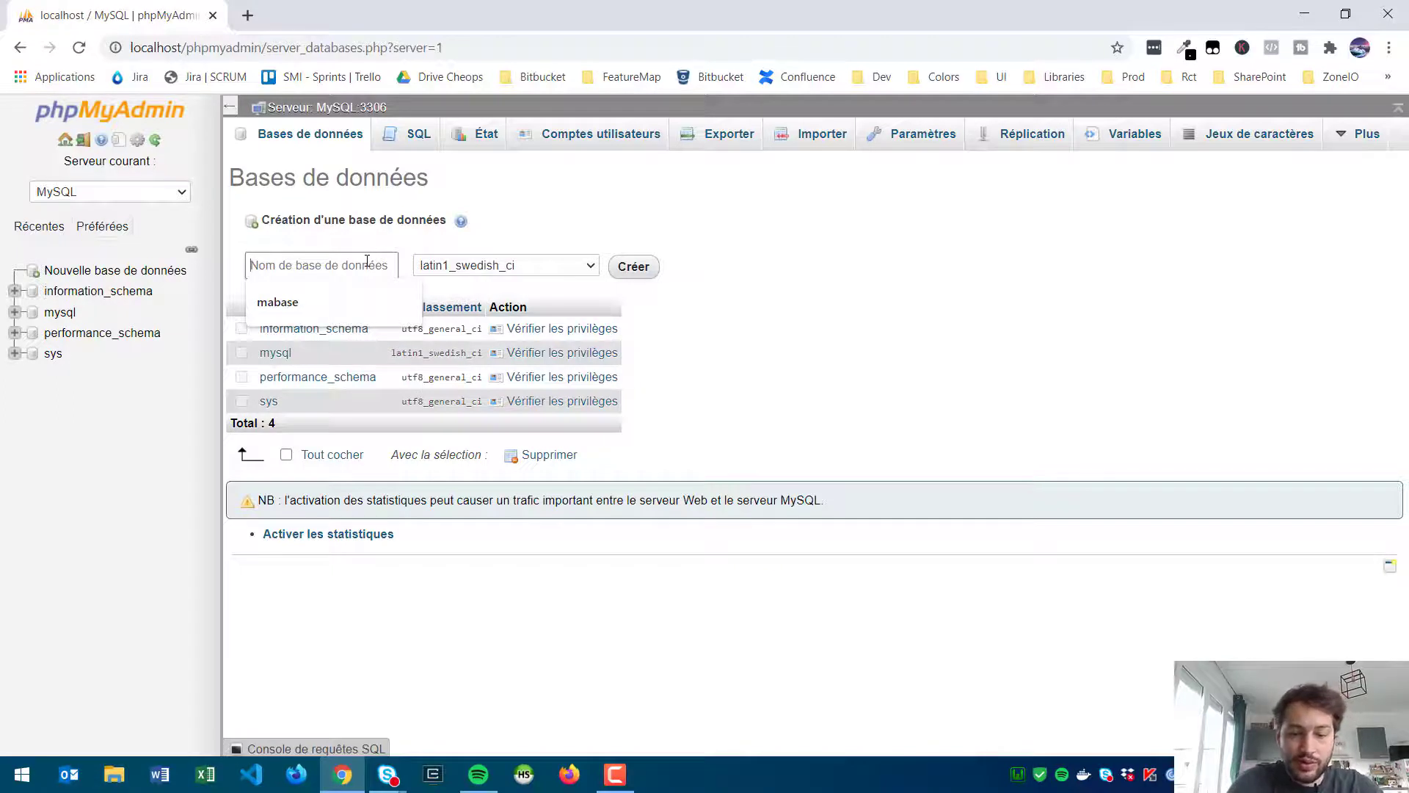
{"action": "type", "text": "mabase"}
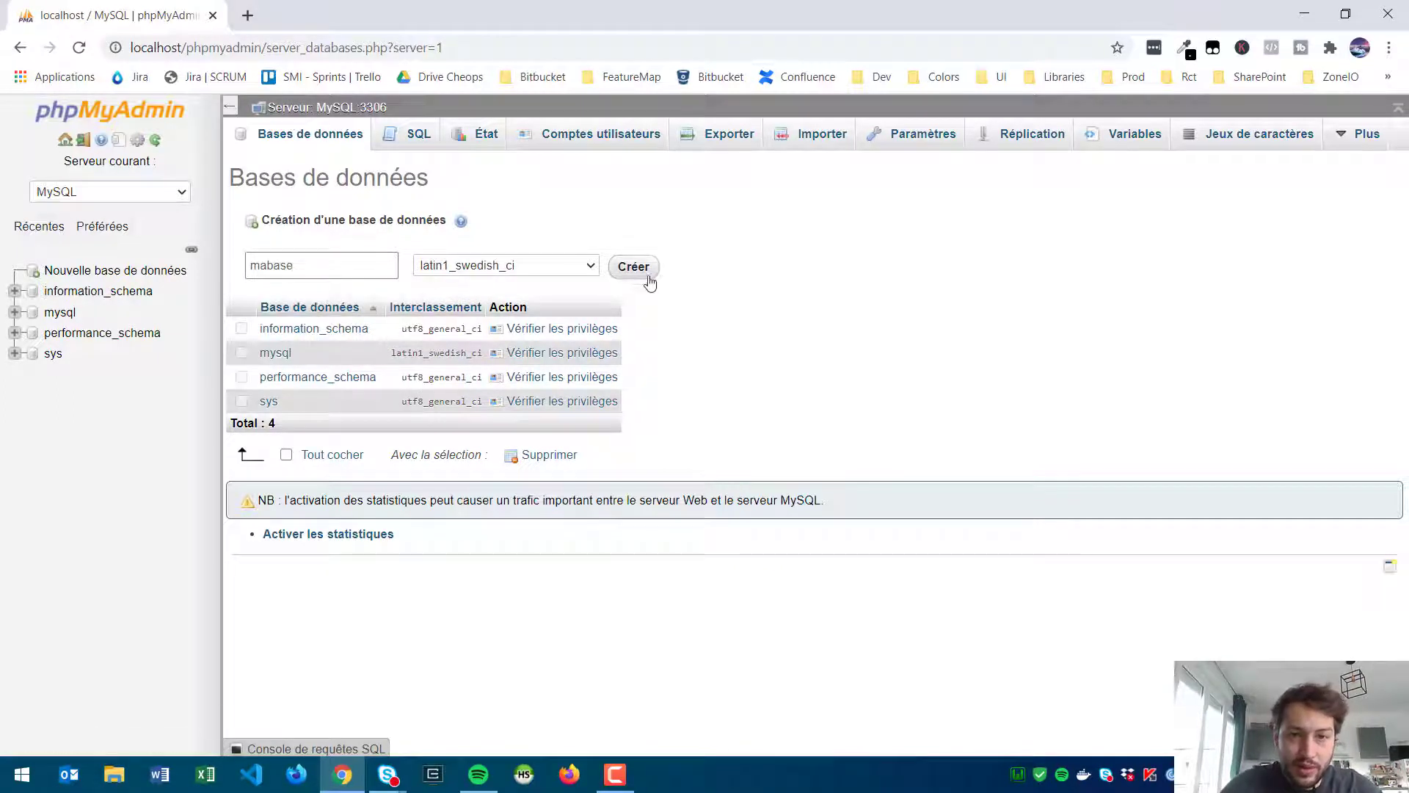
{"action": "left_click", "coordinate": [649, 279]}
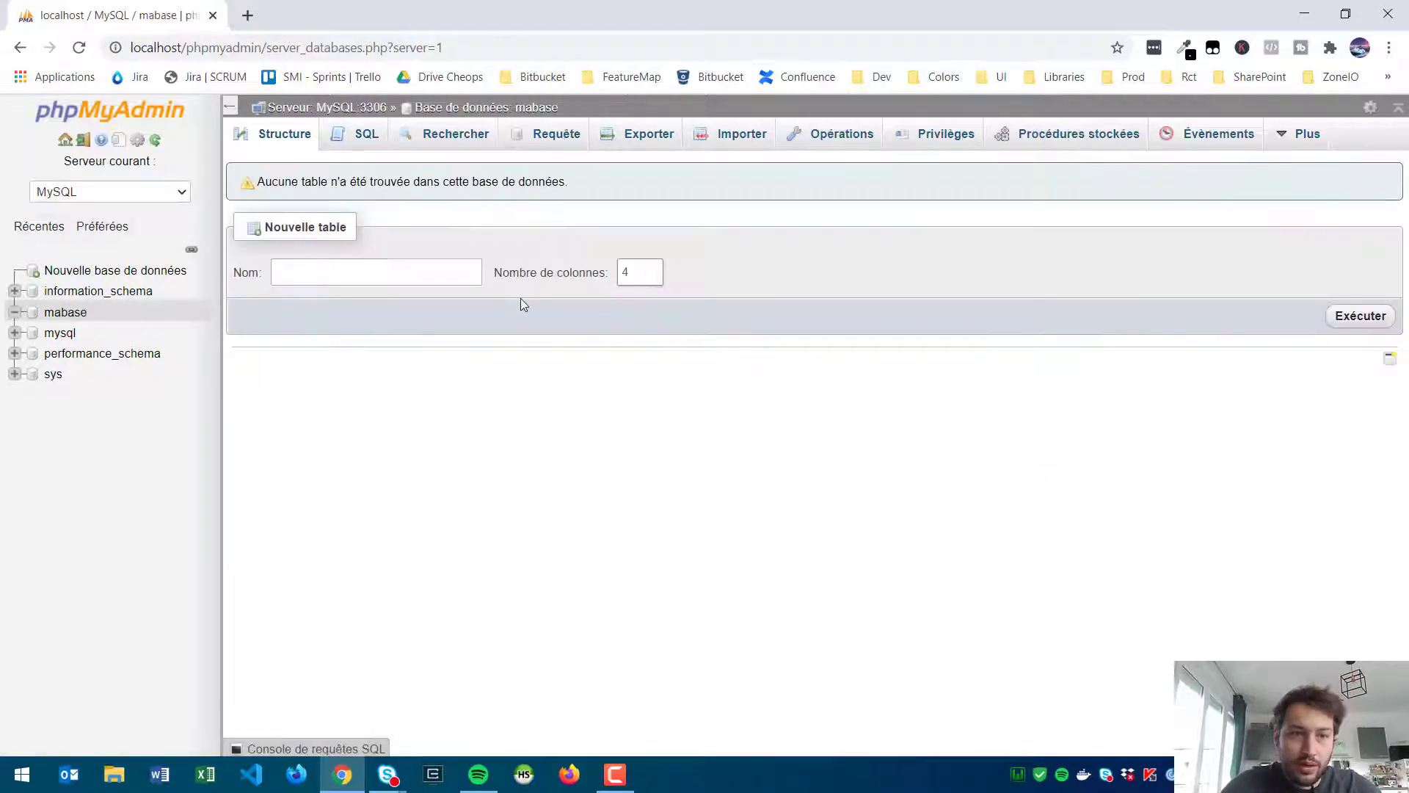
Step: Start a new table 'utilisateur' in mabase with 3 columns
{"action": "left_click", "coordinate": [372, 280]}
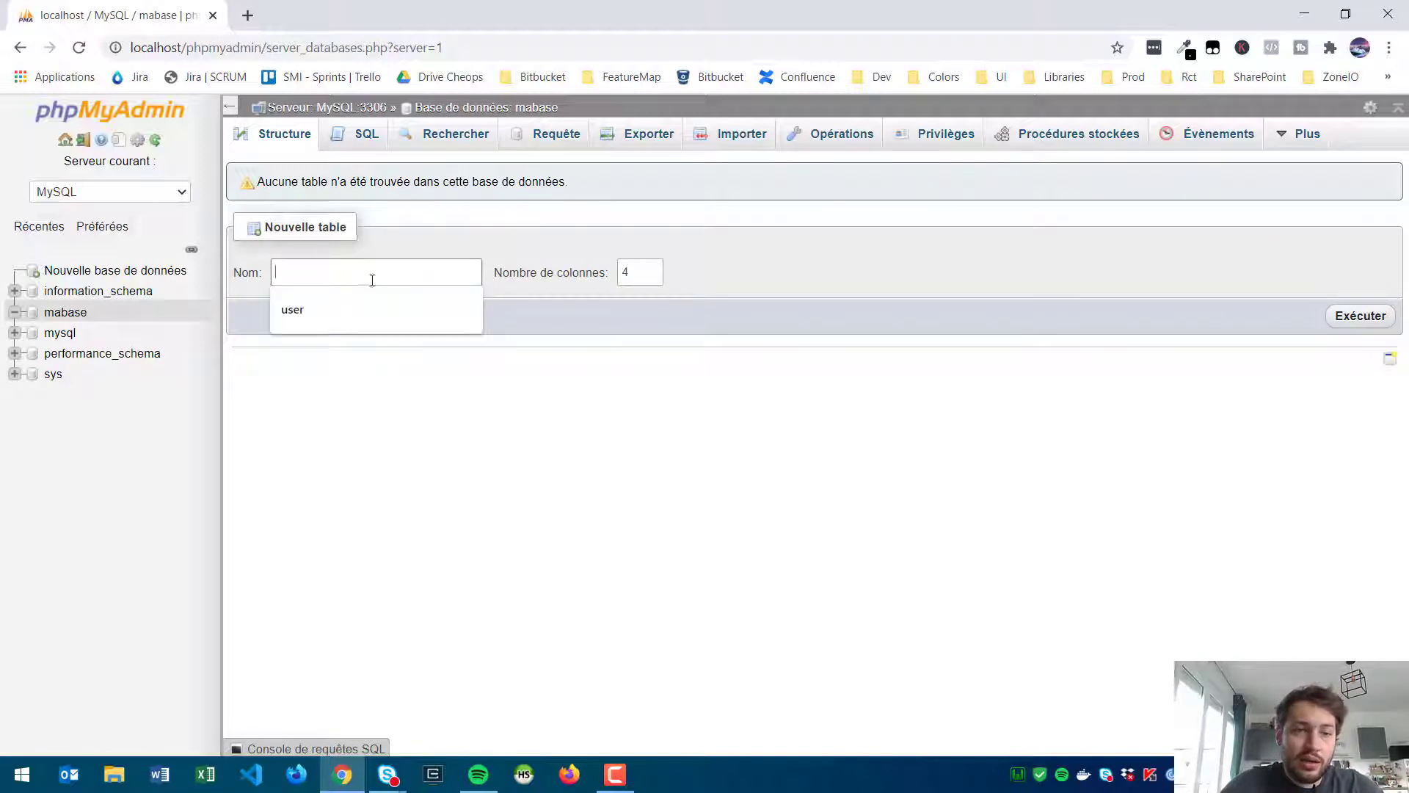
{"action": "left_click", "coordinate": [436, 242]}
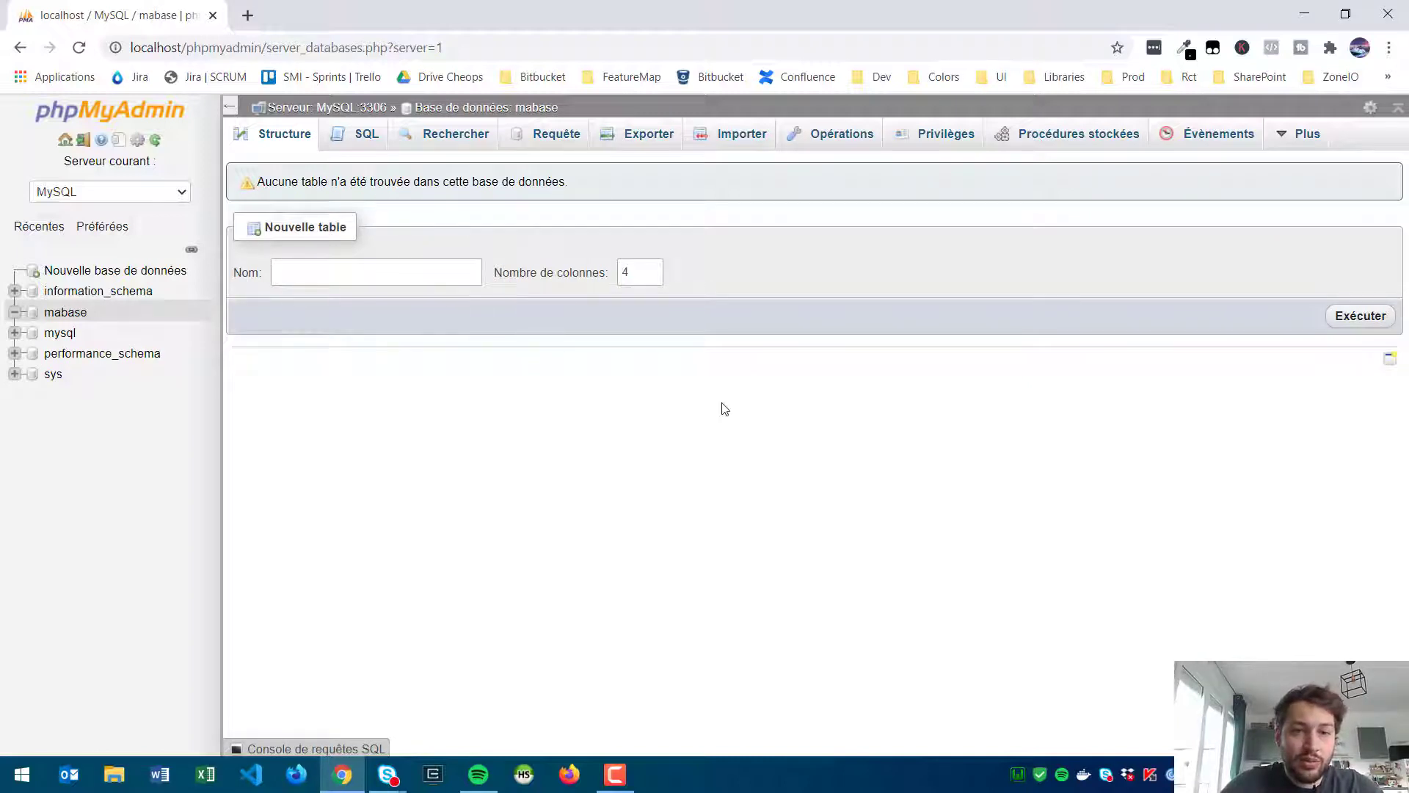
{"action": "left_click", "coordinate": [365, 277]}
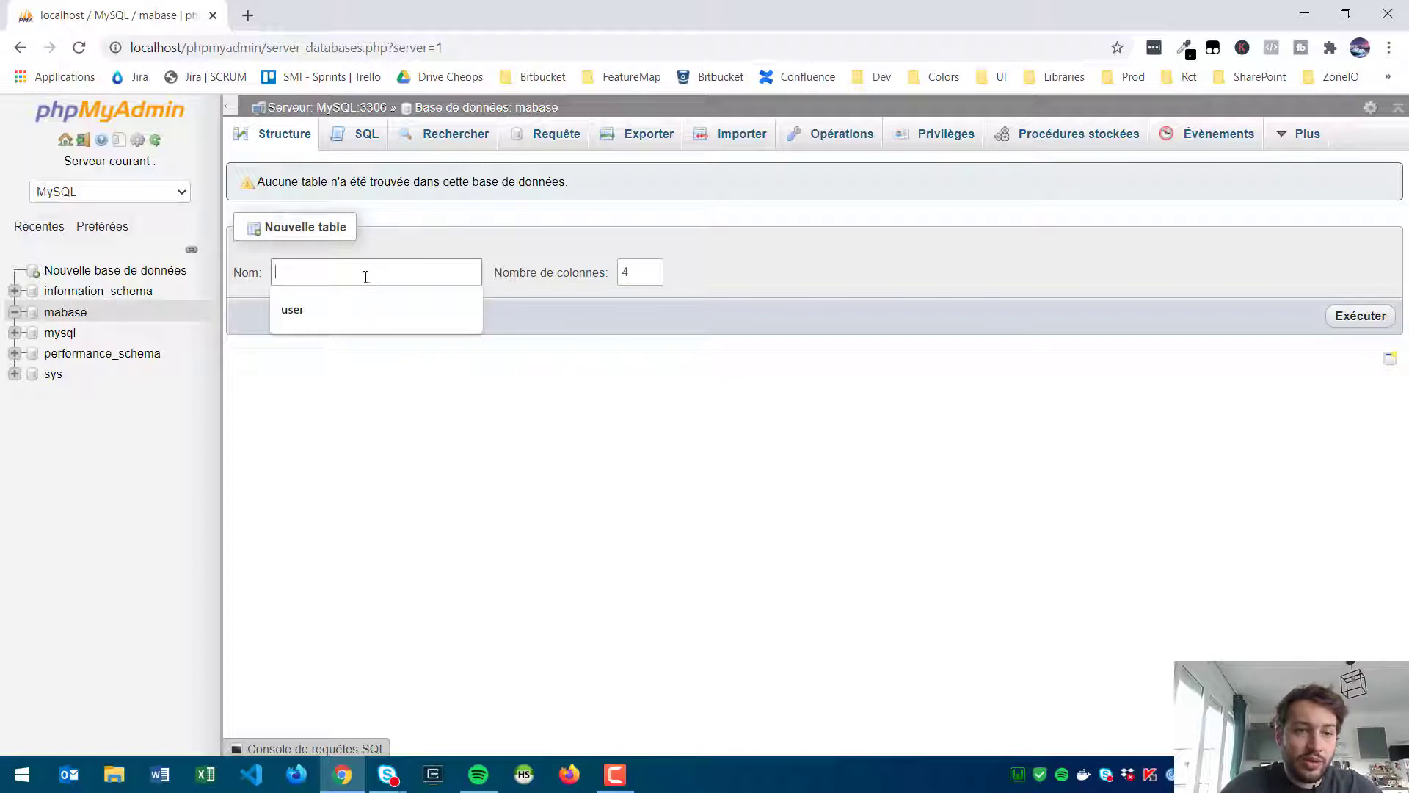
{"action": "left_click", "coordinate": [353, 290]}
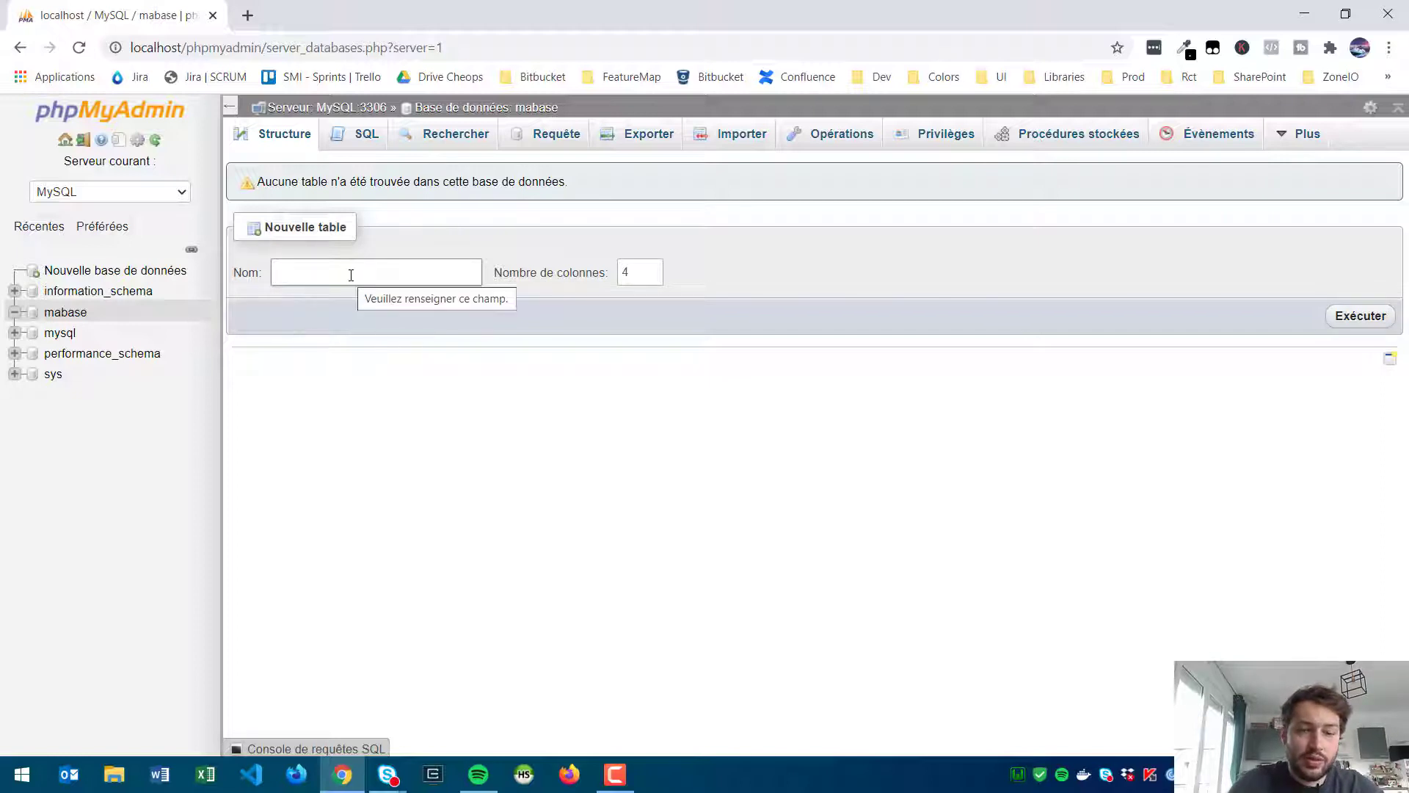
{"action": "left_click", "coordinate": [351, 275]}
{"action": "type", "text": "utilisateur"}
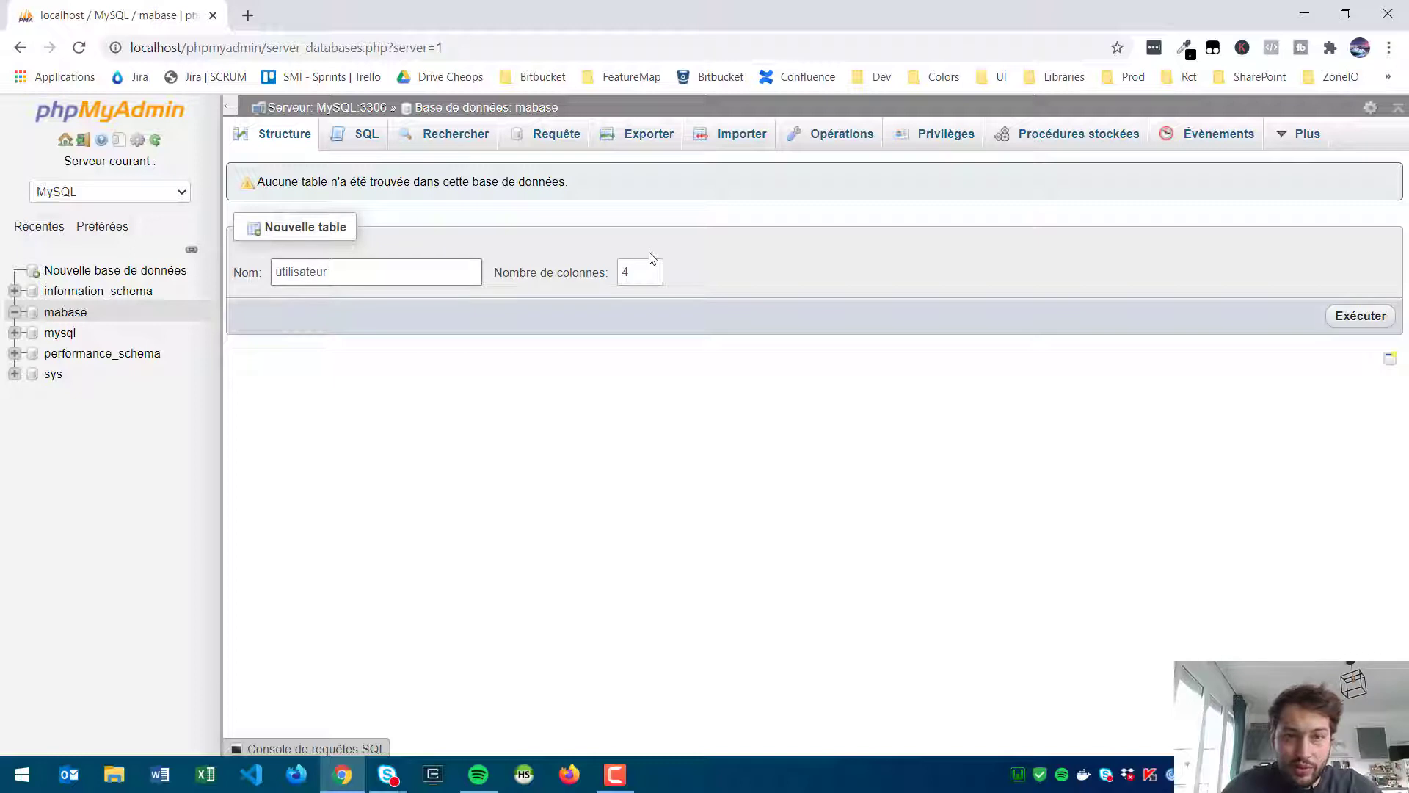
{"action": "left_click", "coordinate": [636, 272]}
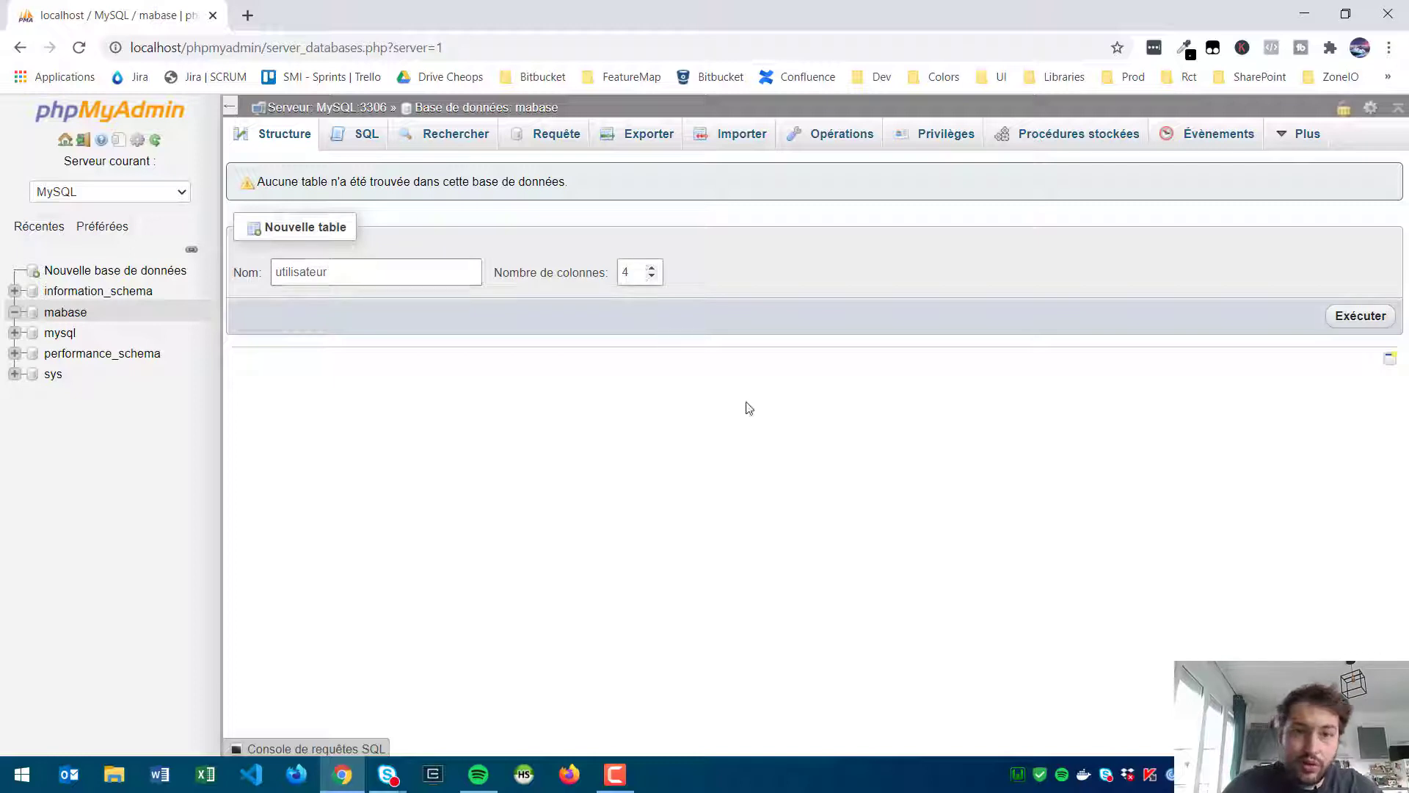
{"action": "left_click", "coordinate": [652, 269]}
{"action": "left_click", "coordinate": [652, 269]}
{"action": "left_click", "coordinate": [652, 269]}
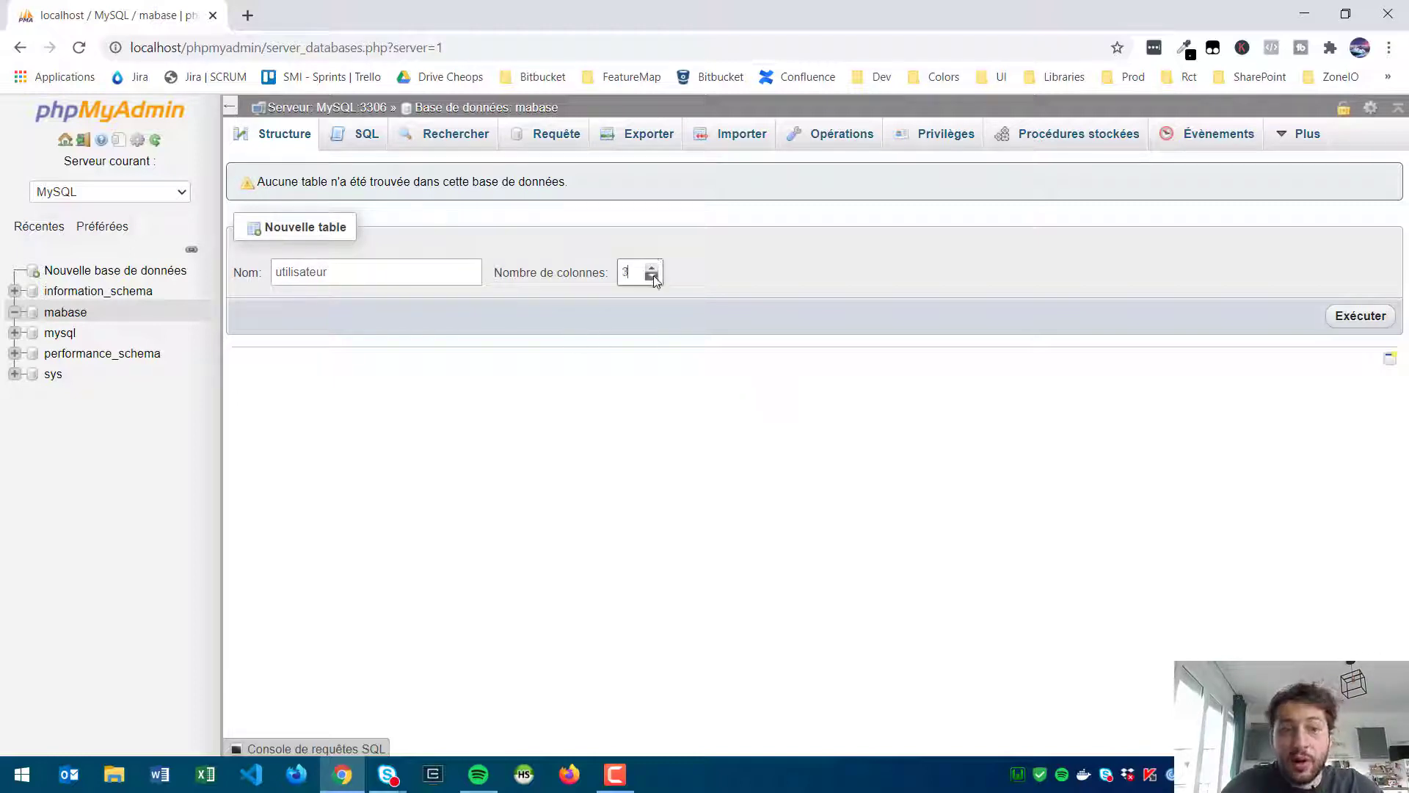
{"action": "left_click", "coordinate": [1351, 319]}
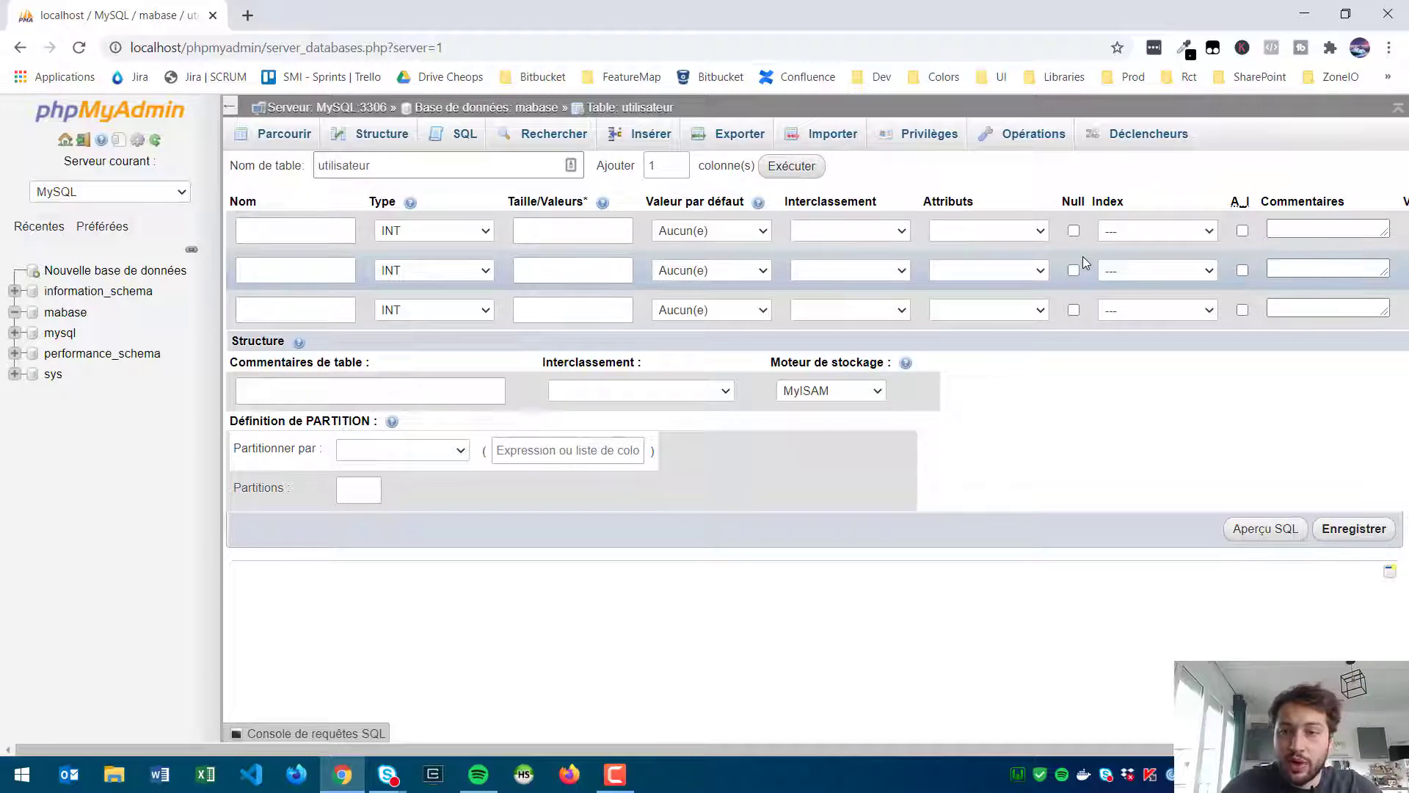
Step: Define the first column 'id' as an INT auto-increment primary key
{"action": "left_click", "coordinate": [265, 237]}
{"action": "type", "text": "id"}
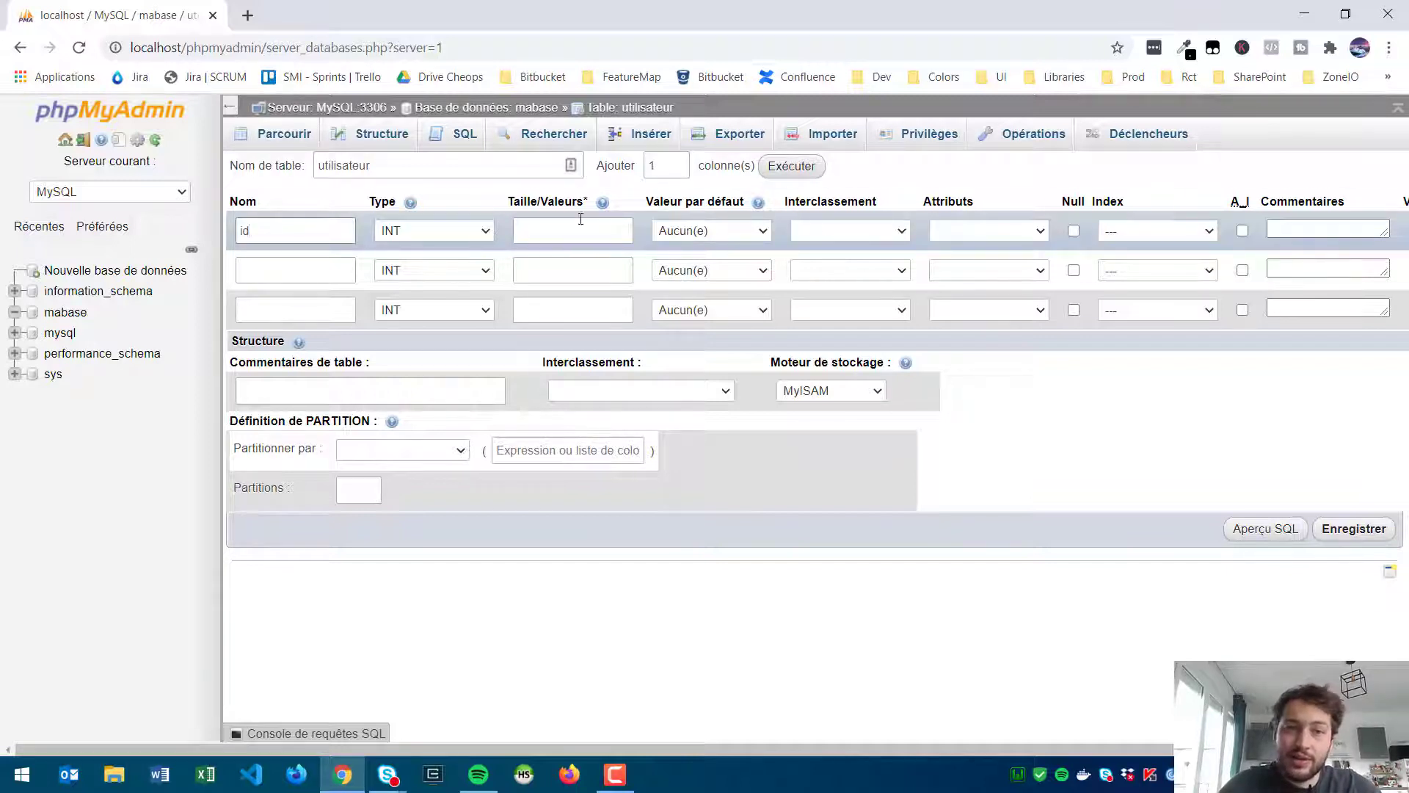
{"action": "left_click", "coordinate": [455, 231]}
{"action": "left_click", "coordinate": [456, 229]}
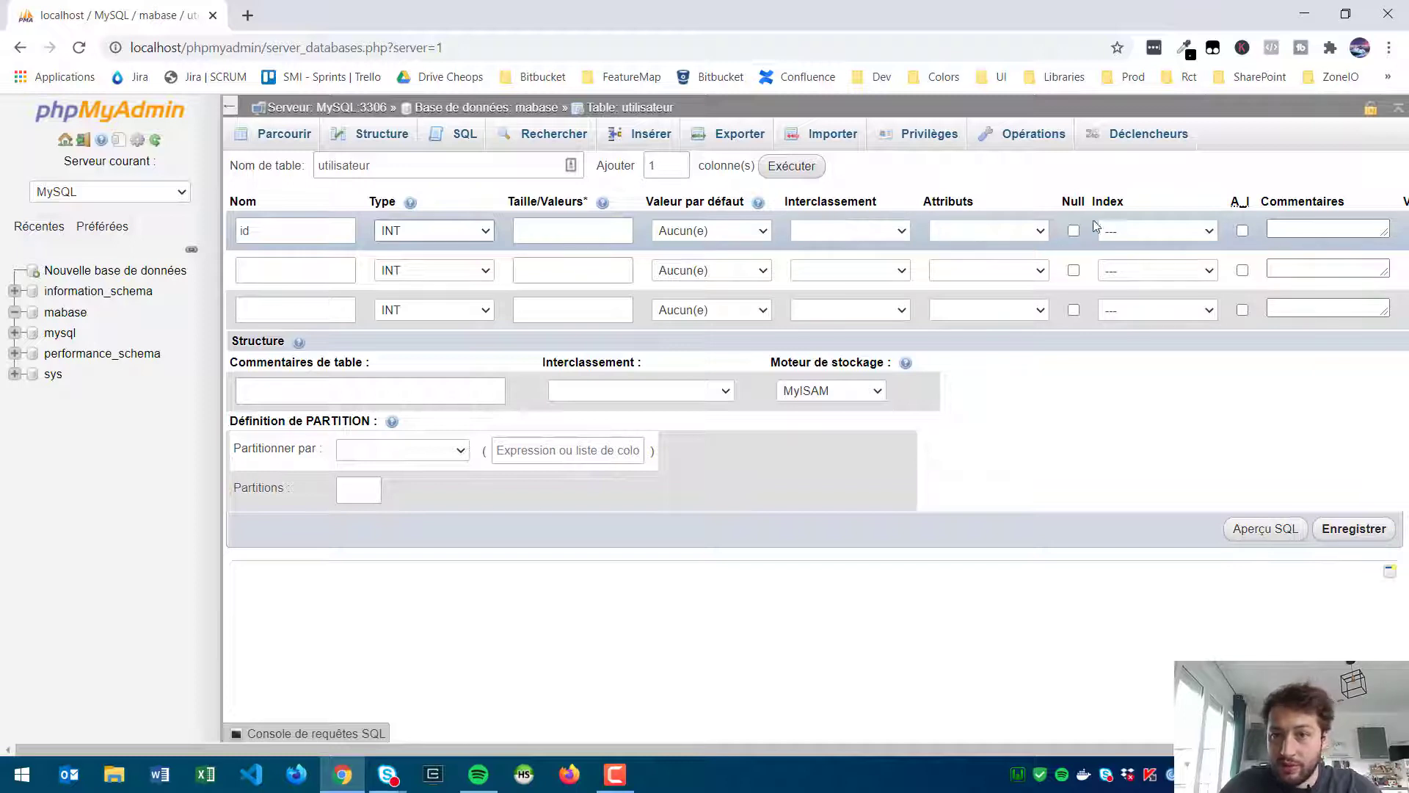
{"action": "left_click", "coordinate": [1242, 230]}
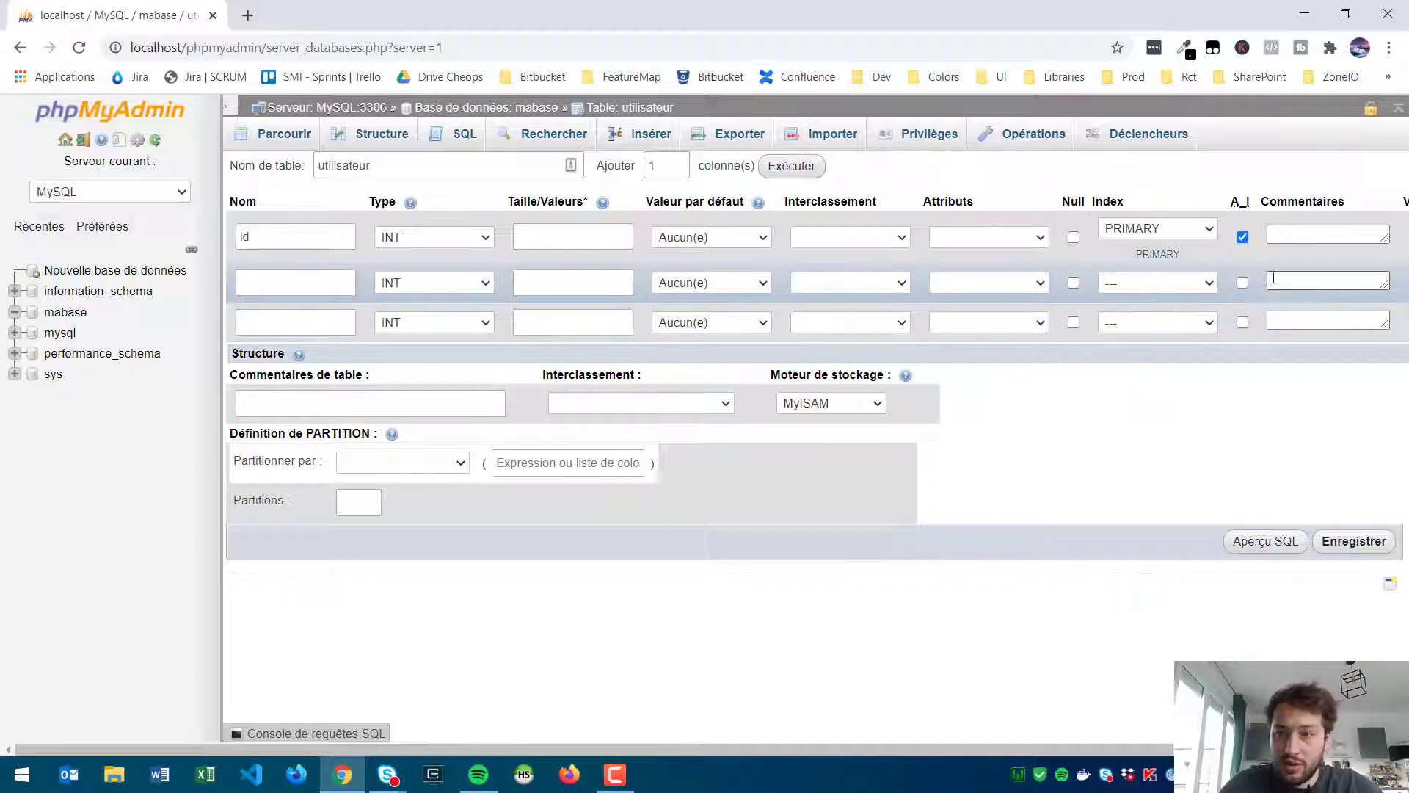
{"action": "left_click", "coordinate": [315, 283]}
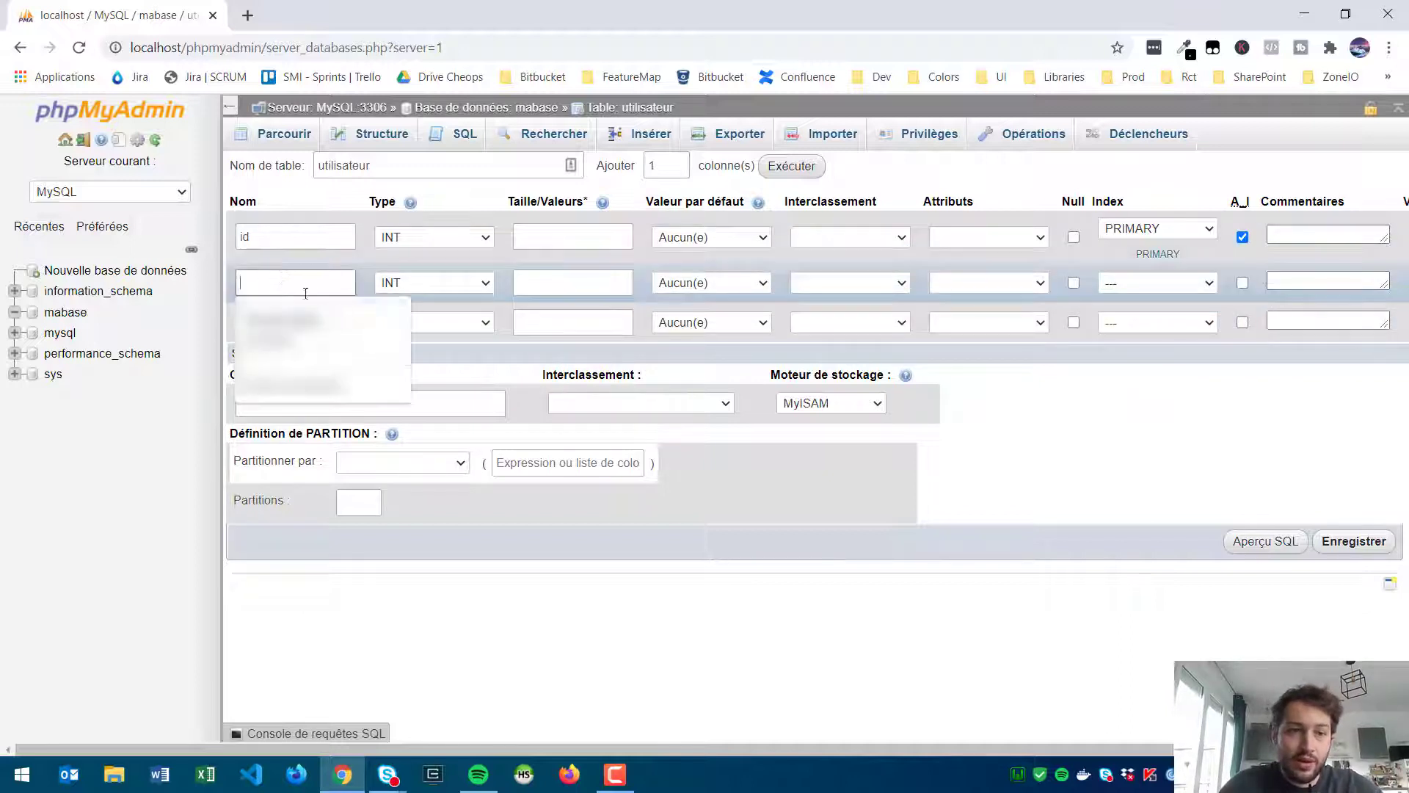
Step: Define the second column 'nom' as VARCHAR(255)
{"action": "type", "text": "nom"}
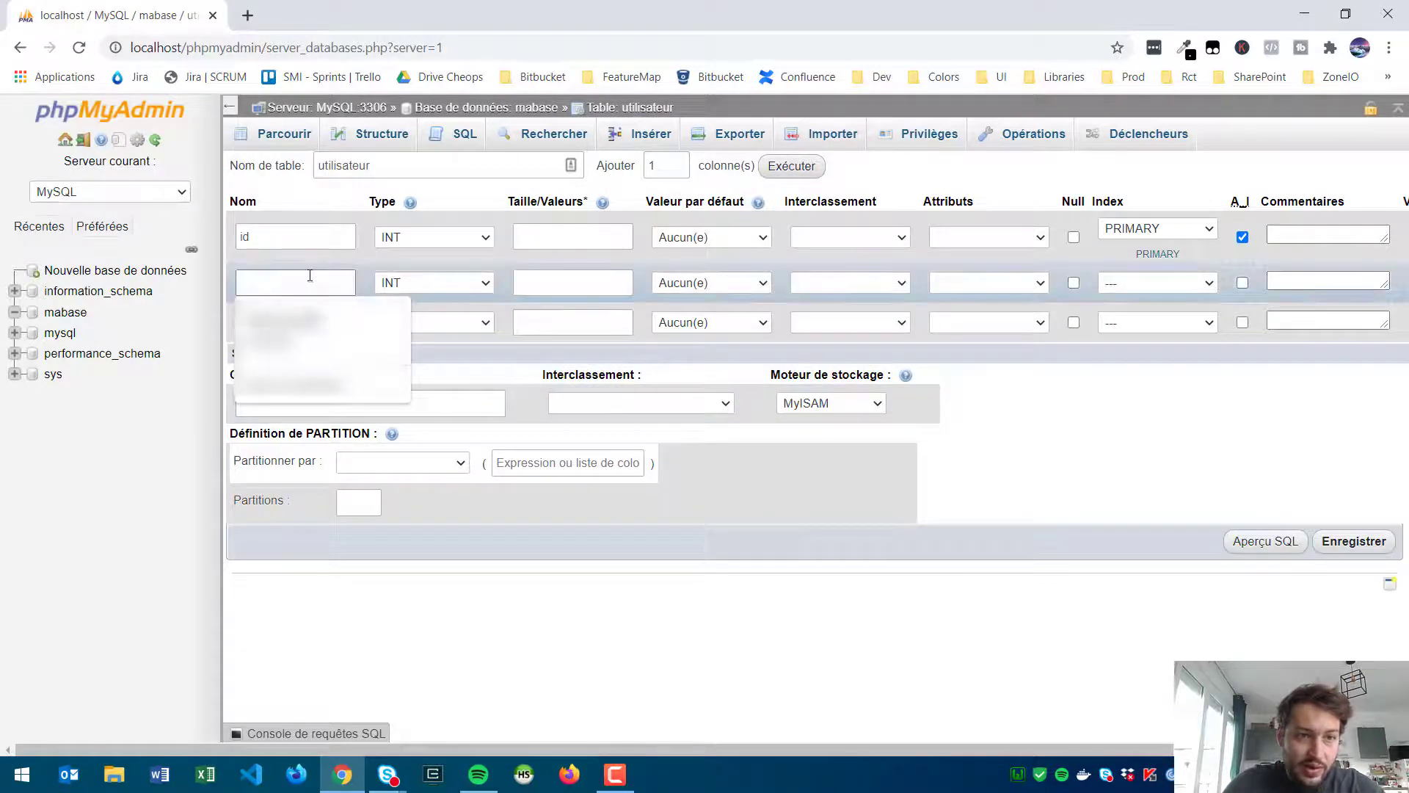
{"action": "left_click", "coordinate": [427, 288]}
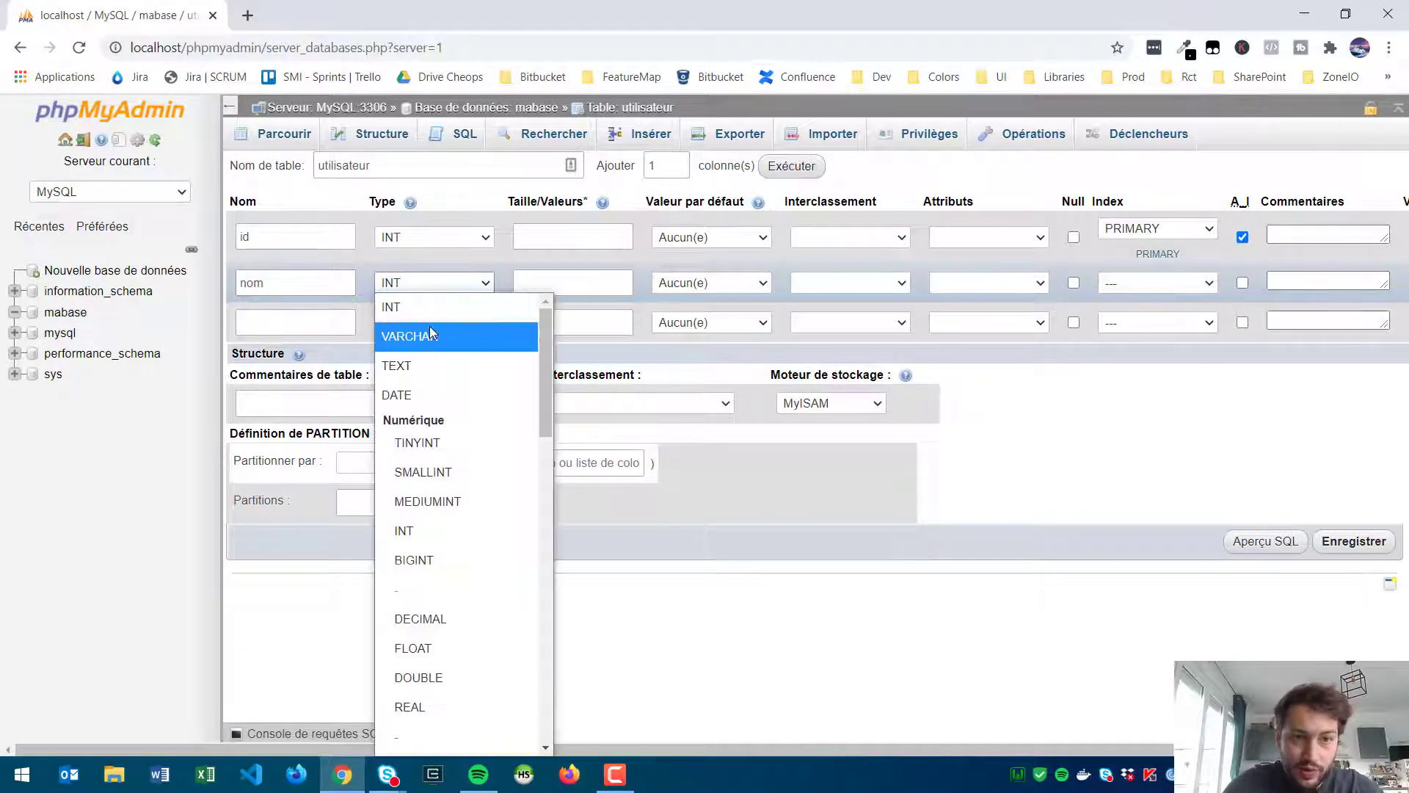
{"action": "left_click", "coordinate": [429, 328]}
{"action": "left_click", "coordinate": [436, 286]}
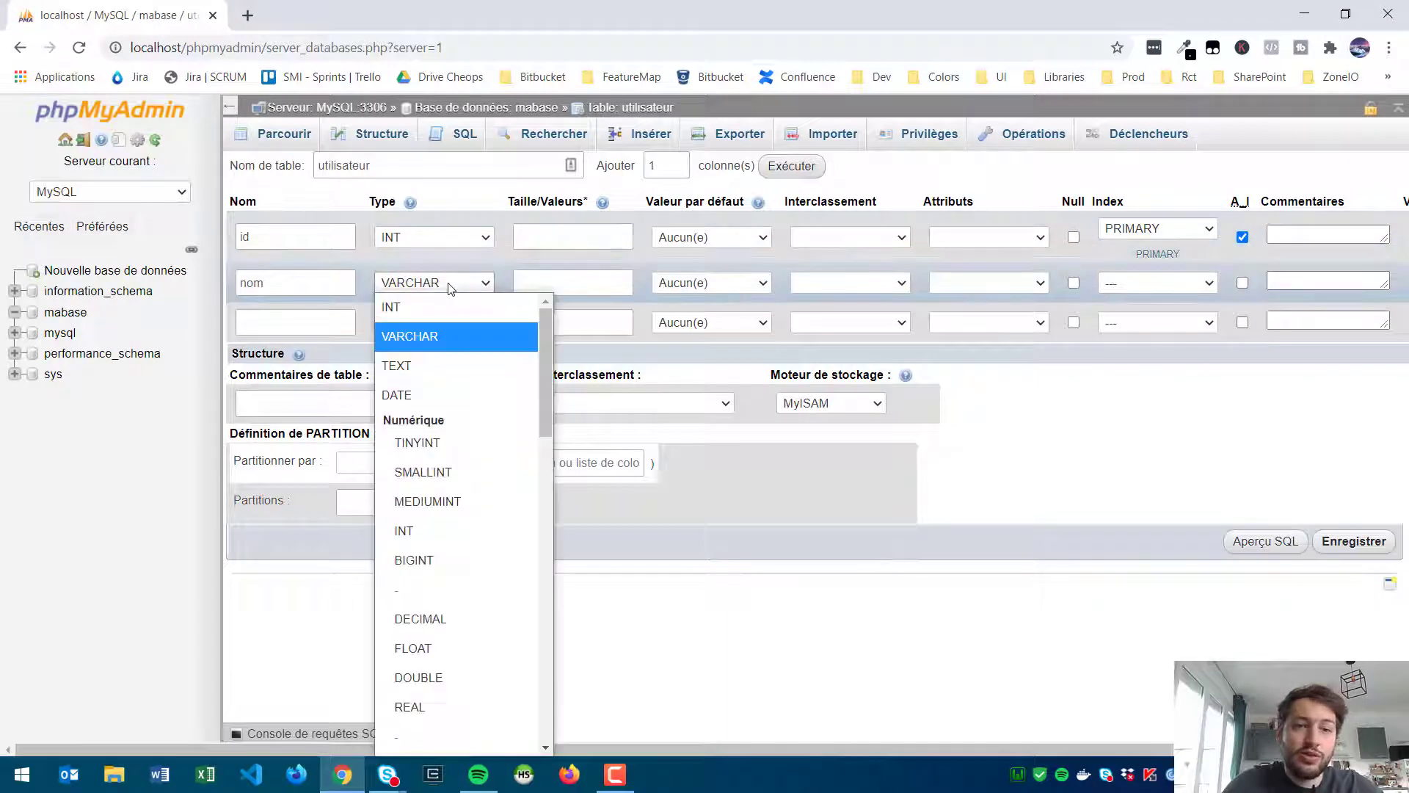
{"action": "left_click", "coordinate": [474, 283]}
{"action": "left_click", "coordinate": [609, 284]}
{"action": "type", "text": "255"}
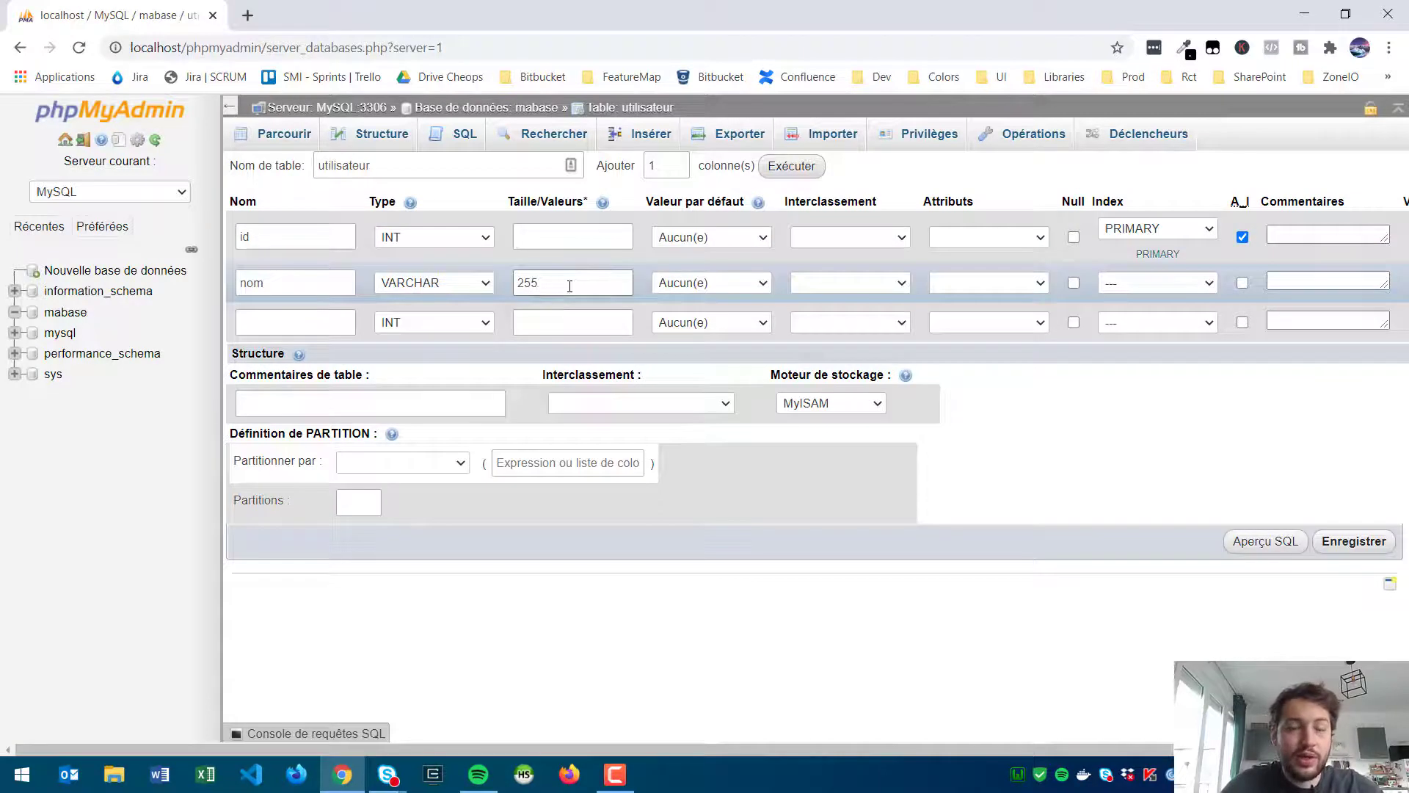
{"action": "left_click_drag", "start_coordinate": [556, 281], "coordinate": [511, 285]}
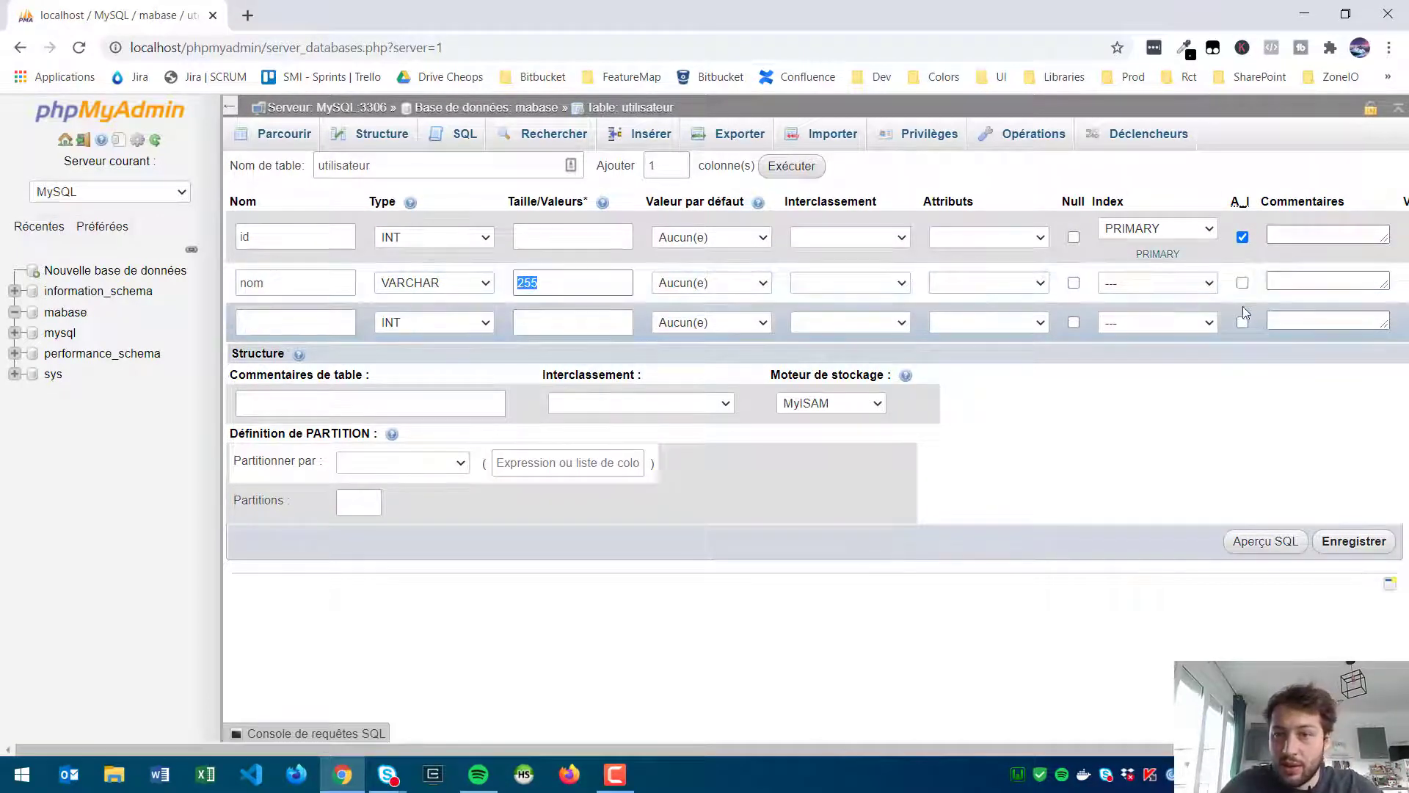
Step: Add the third column 'prenom' as VARCHAR(255) and save the table
{"action": "left_click", "coordinate": [301, 323]}
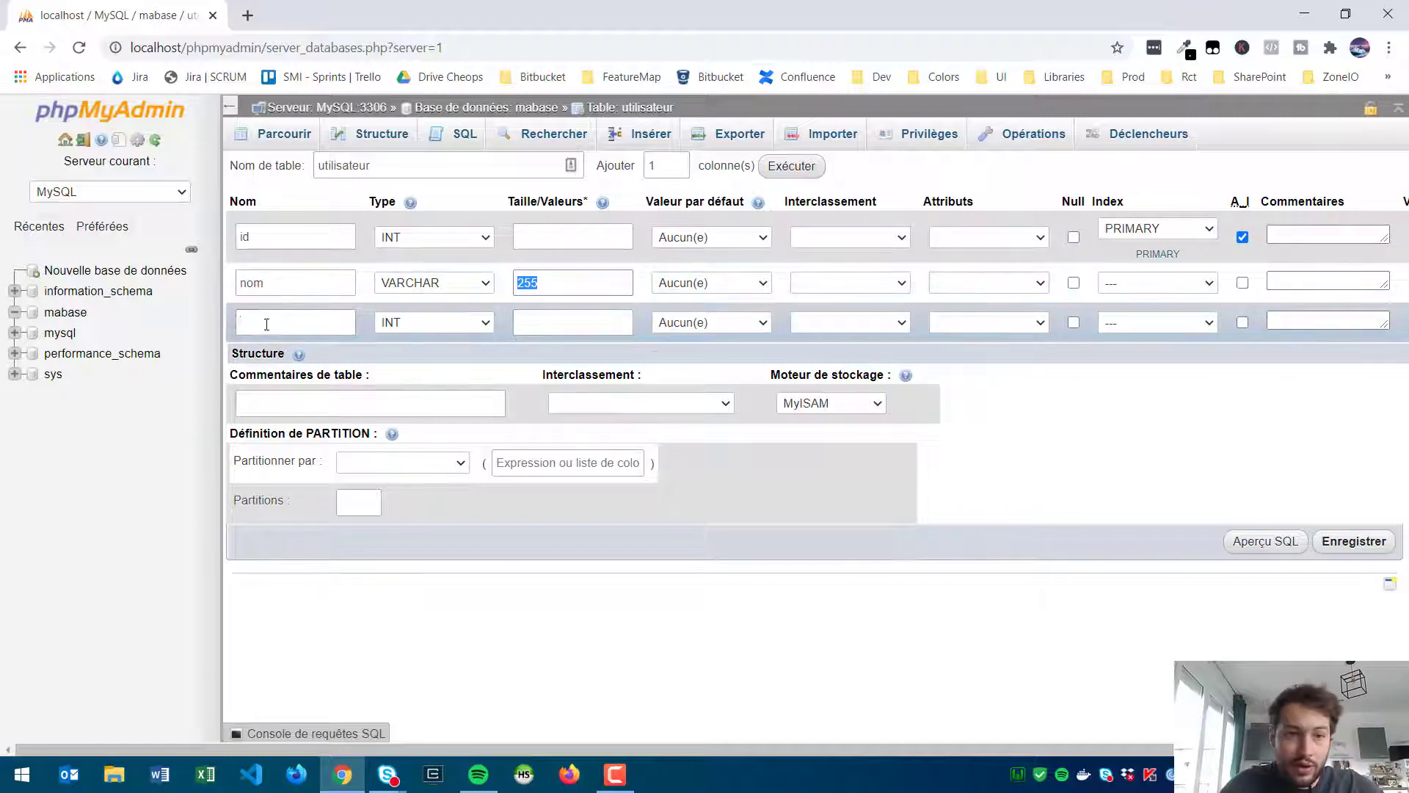
{"action": "type", "text": "preno"}
{"action": "left_click", "coordinate": [371, 359]}
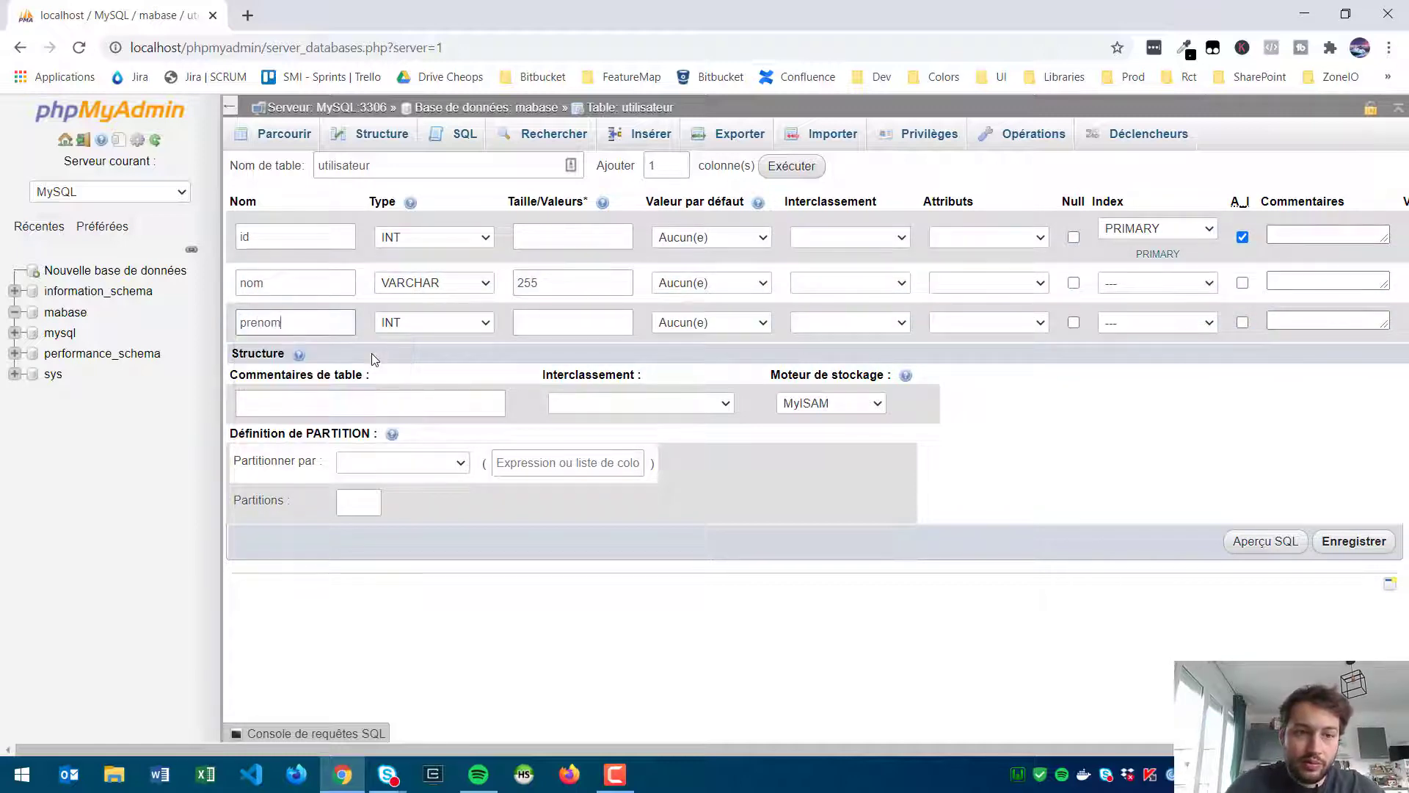
{"action": "left_click", "coordinate": [420, 321]}
{"action": "left_click", "coordinate": [442, 376]}
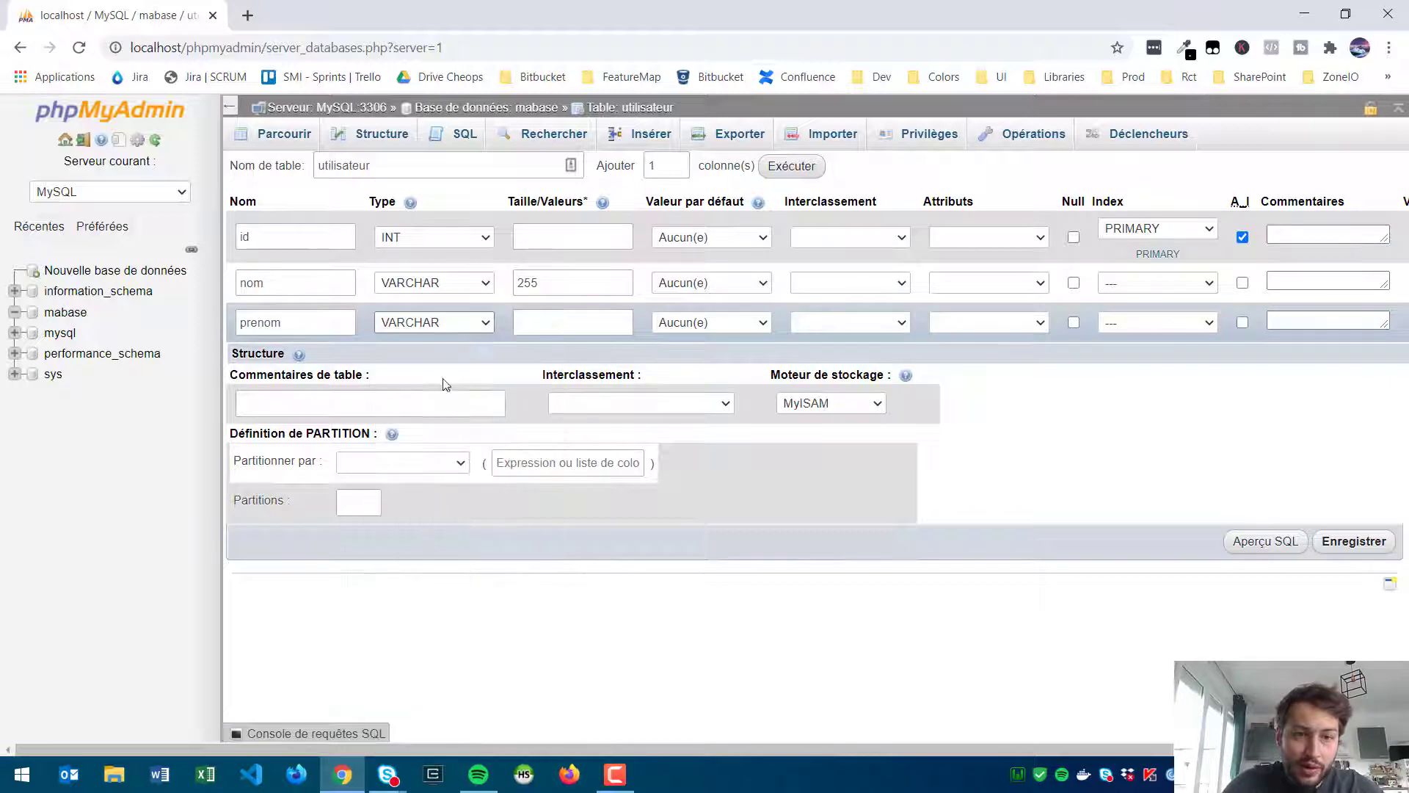
{"action": "left_click", "coordinate": [576, 320]}
{"action": "type", "text": "255"}
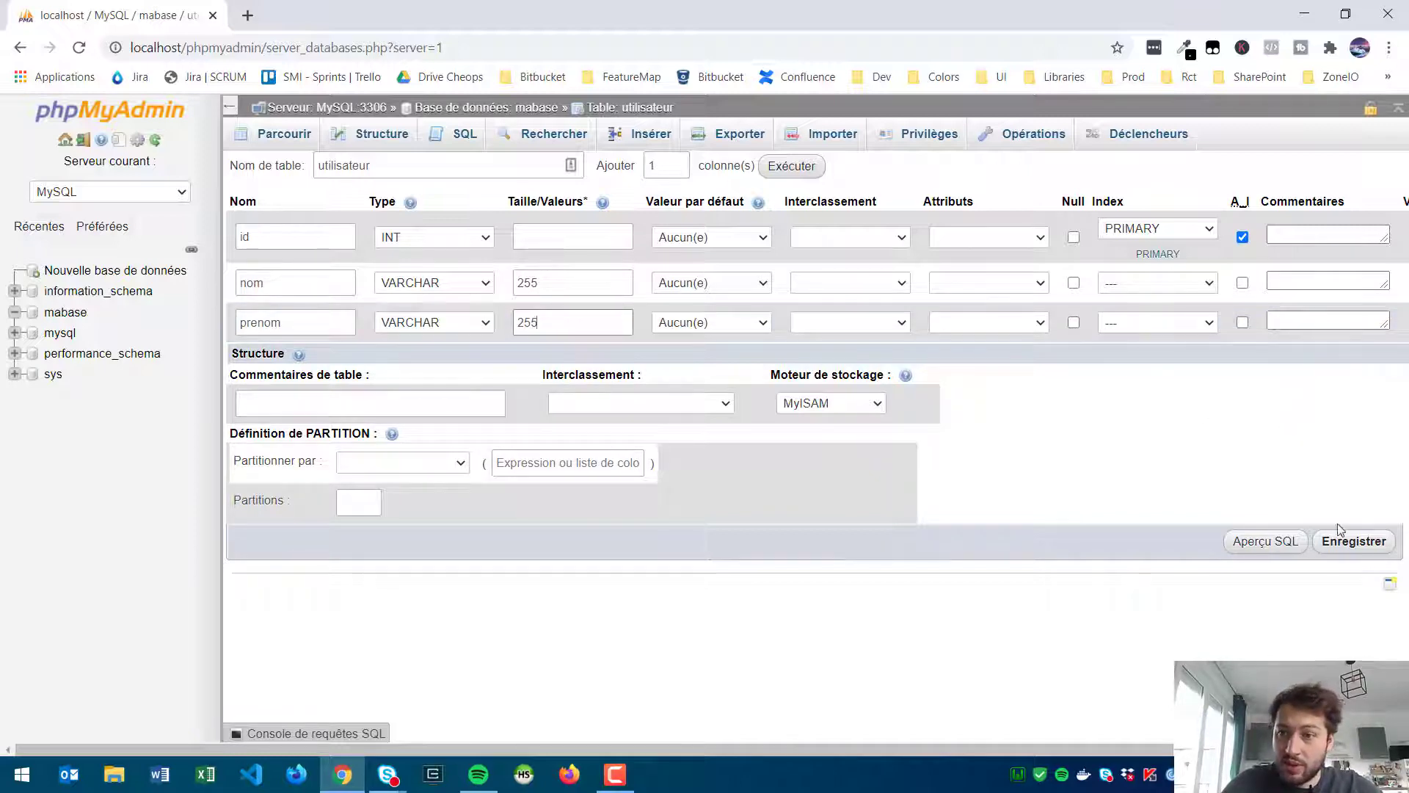
{"action": "left_click", "coordinate": [1342, 549]}
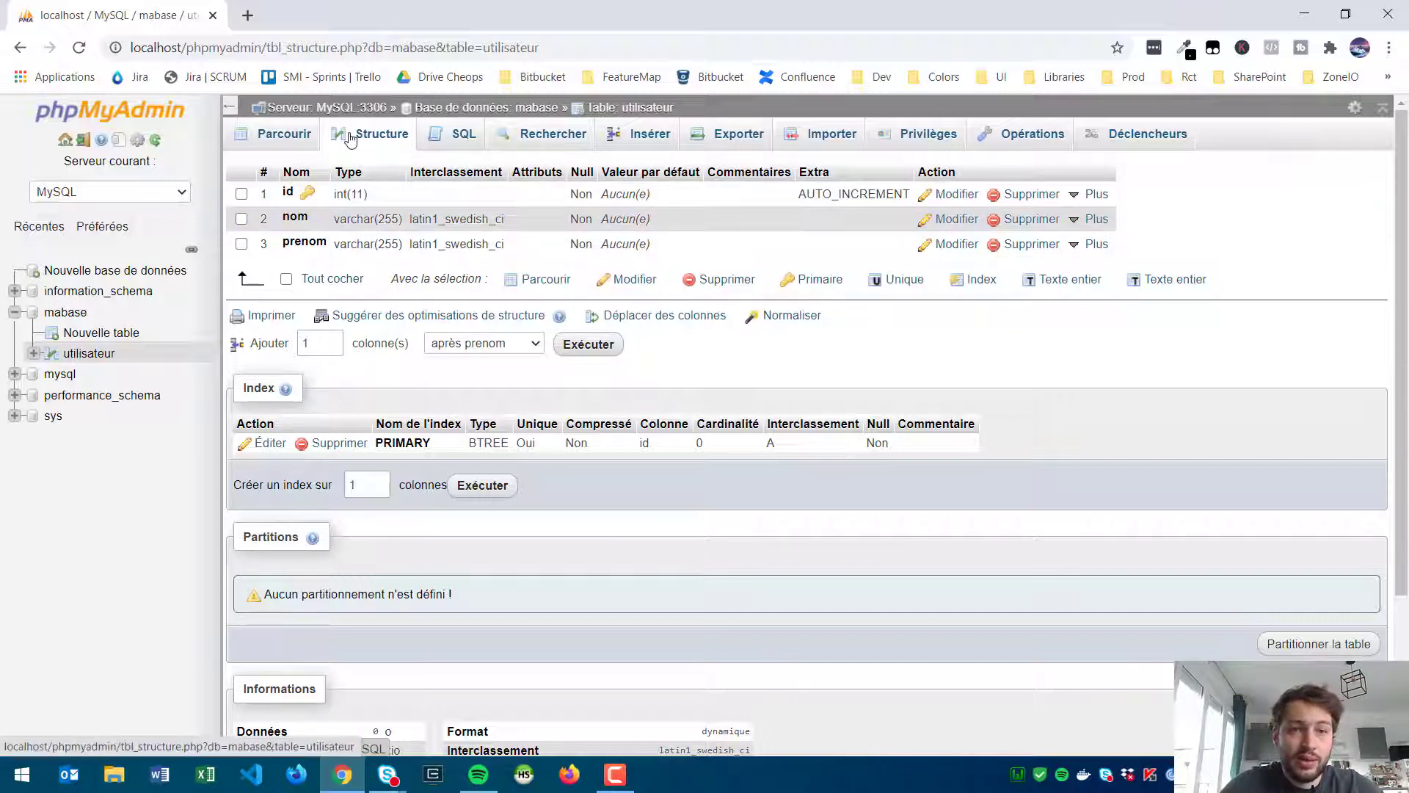
Step: Insert a row into utilisateur with a last name in nom and a first name in prenom
{"action": "left_click", "coordinate": [650, 138]}
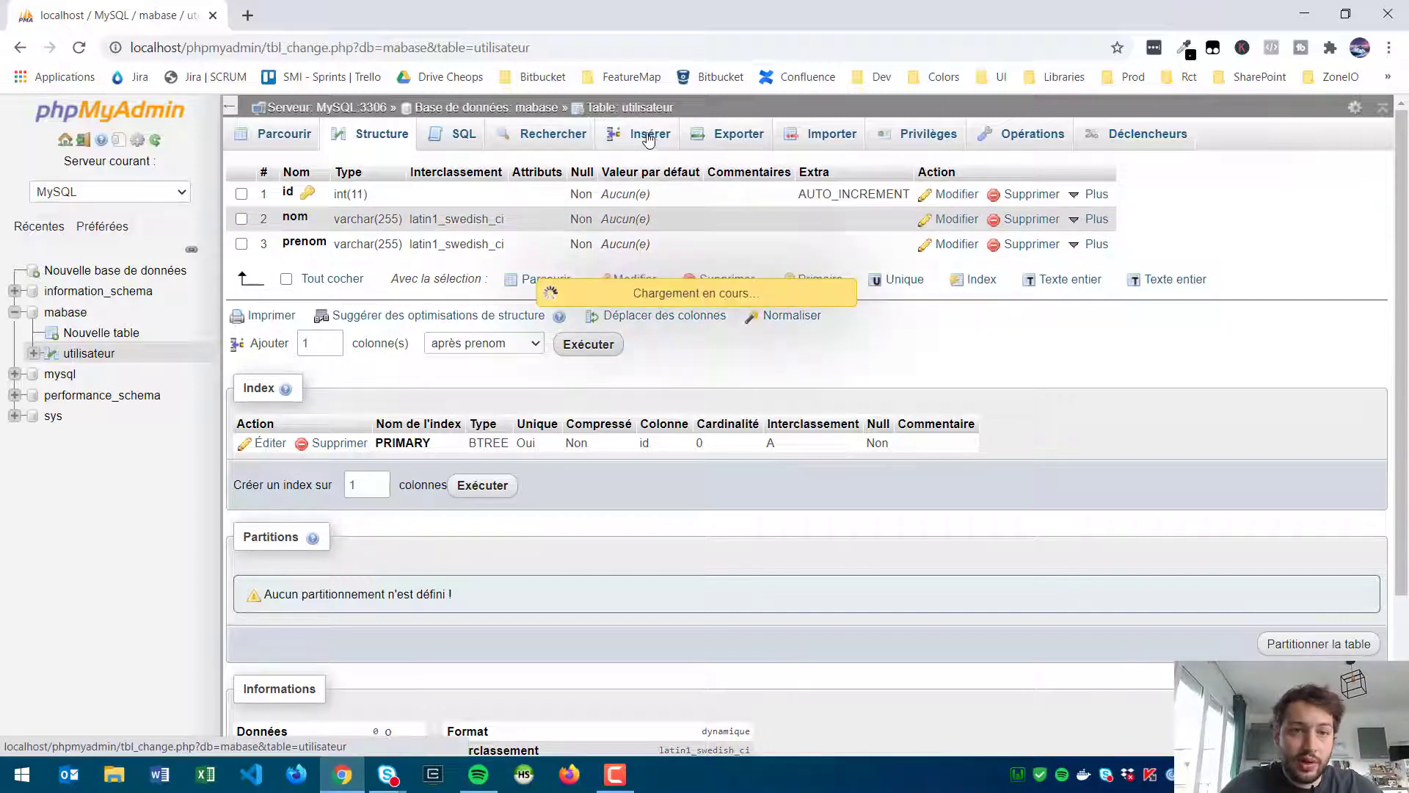
{"action": "left_click", "coordinate": [691, 285]}
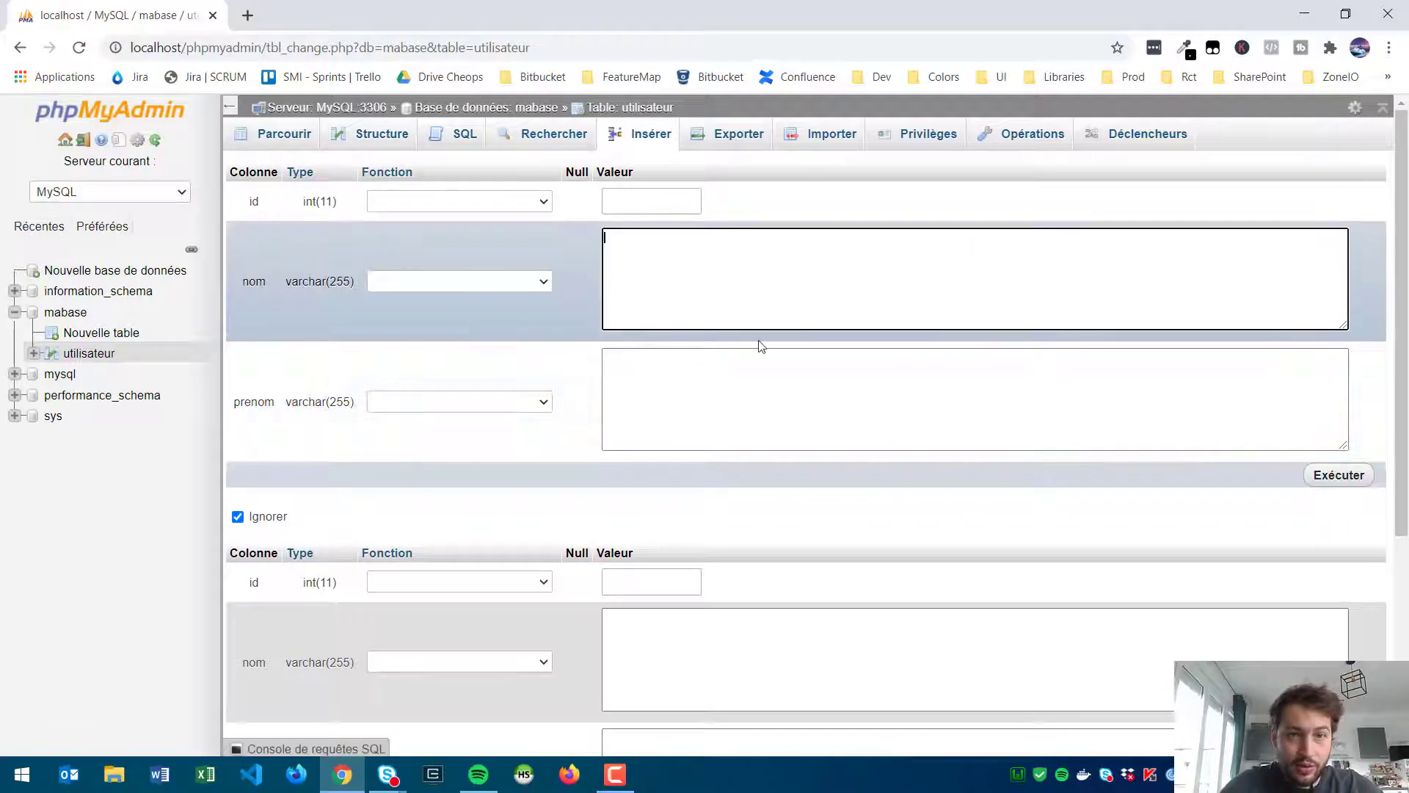
{"action": "left_click", "coordinate": [705, 391]}
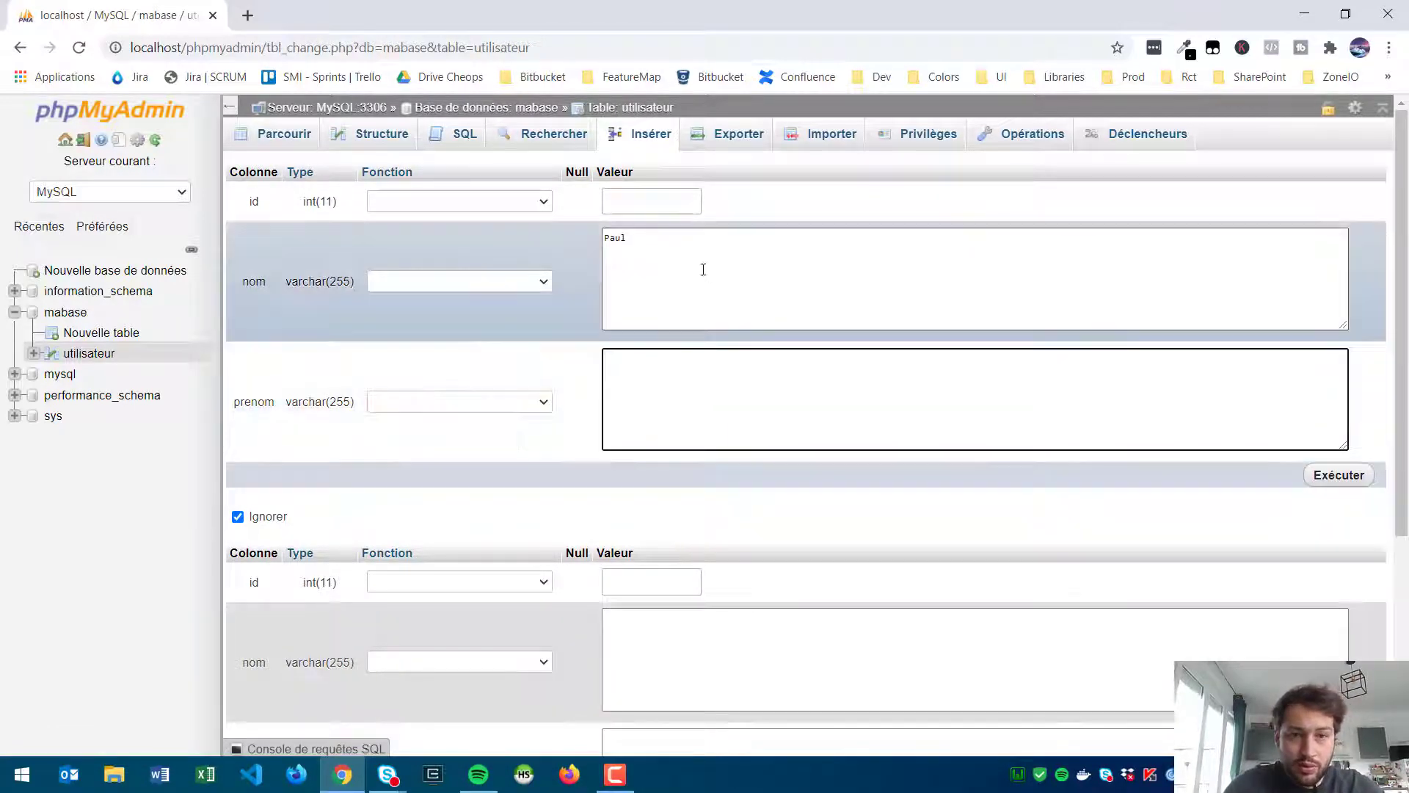
{"action": "triple_click", "coordinate": [703, 269]}
{"action": "type", "text": "pont"}
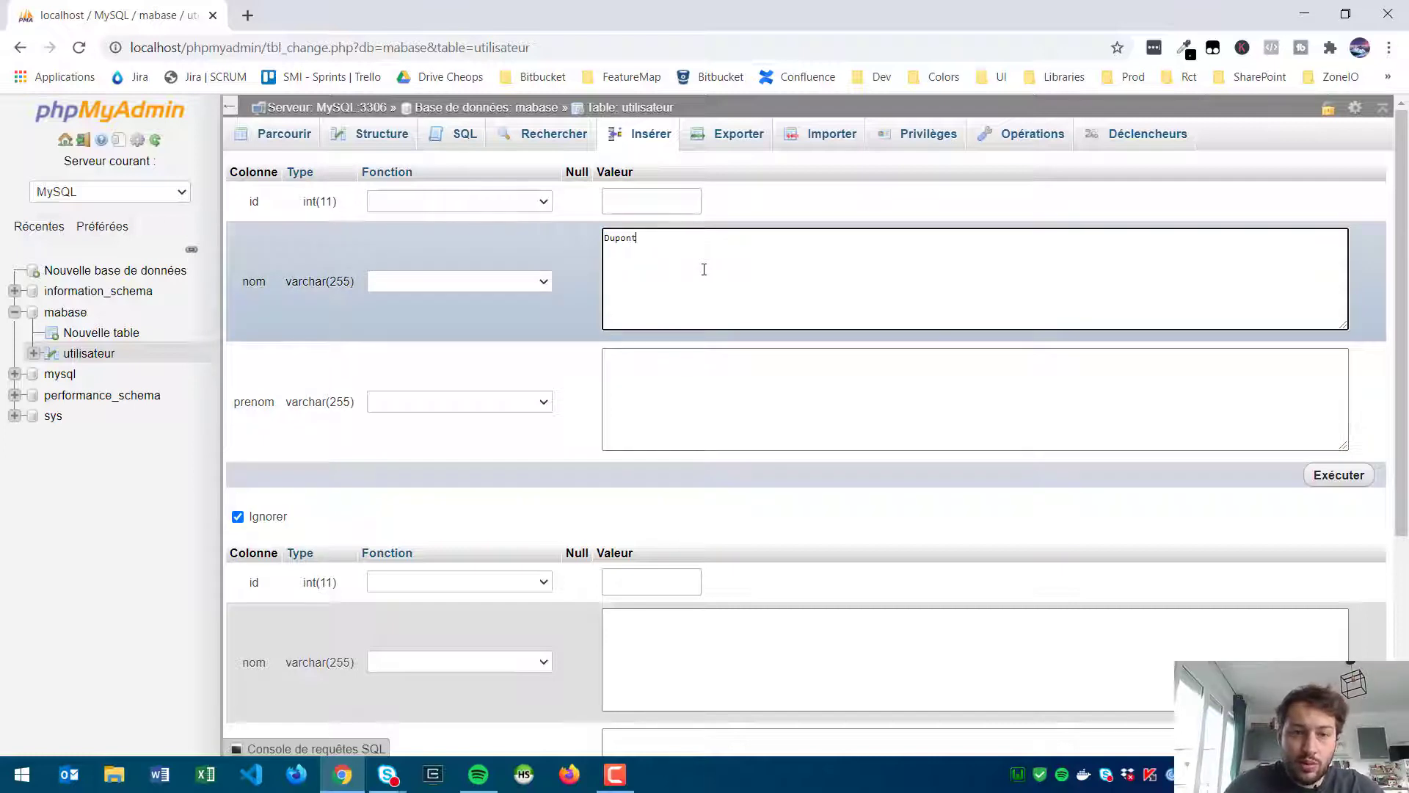
{"action": "left_click", "coordinate": [752, 363]}
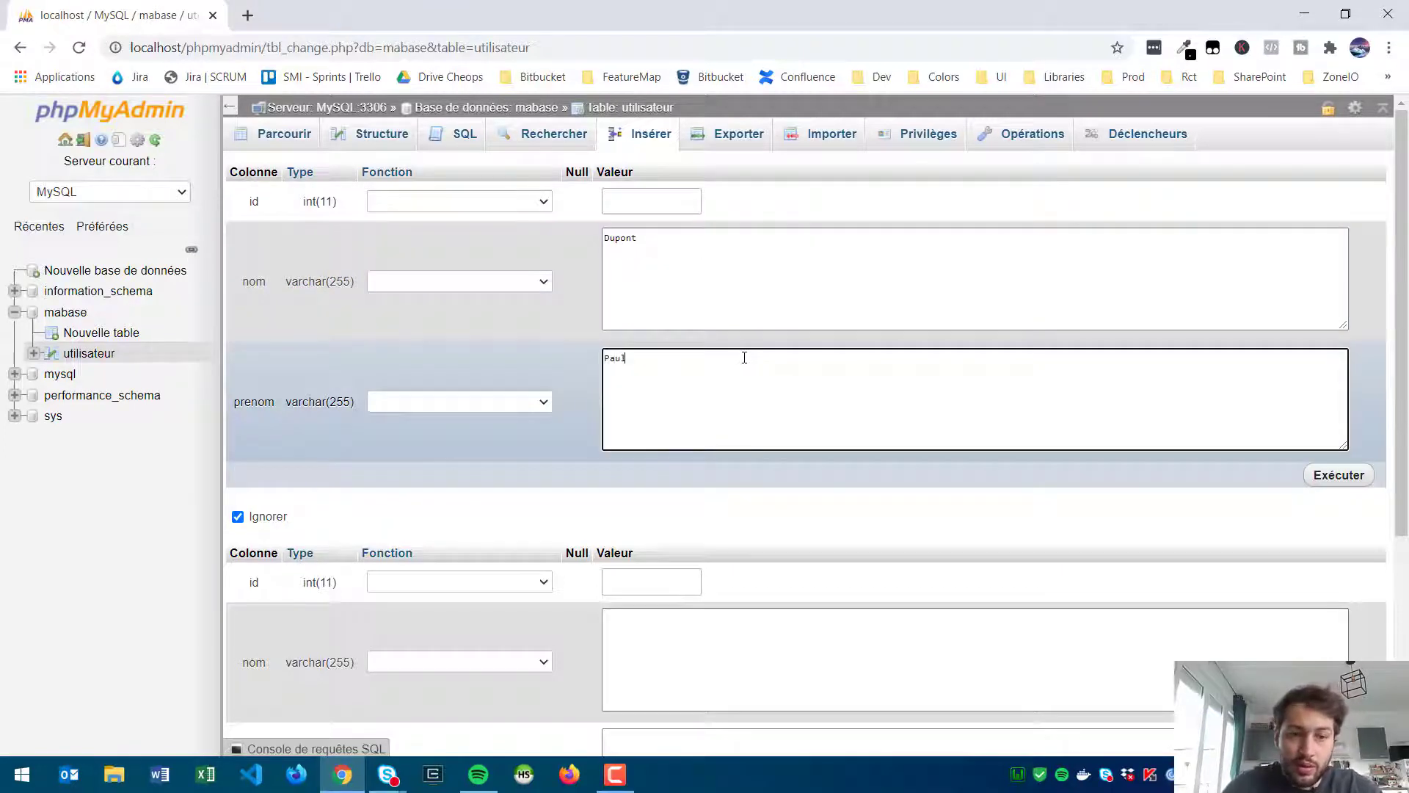
{"action": "left_click", "coordinate": [1309, 477]}
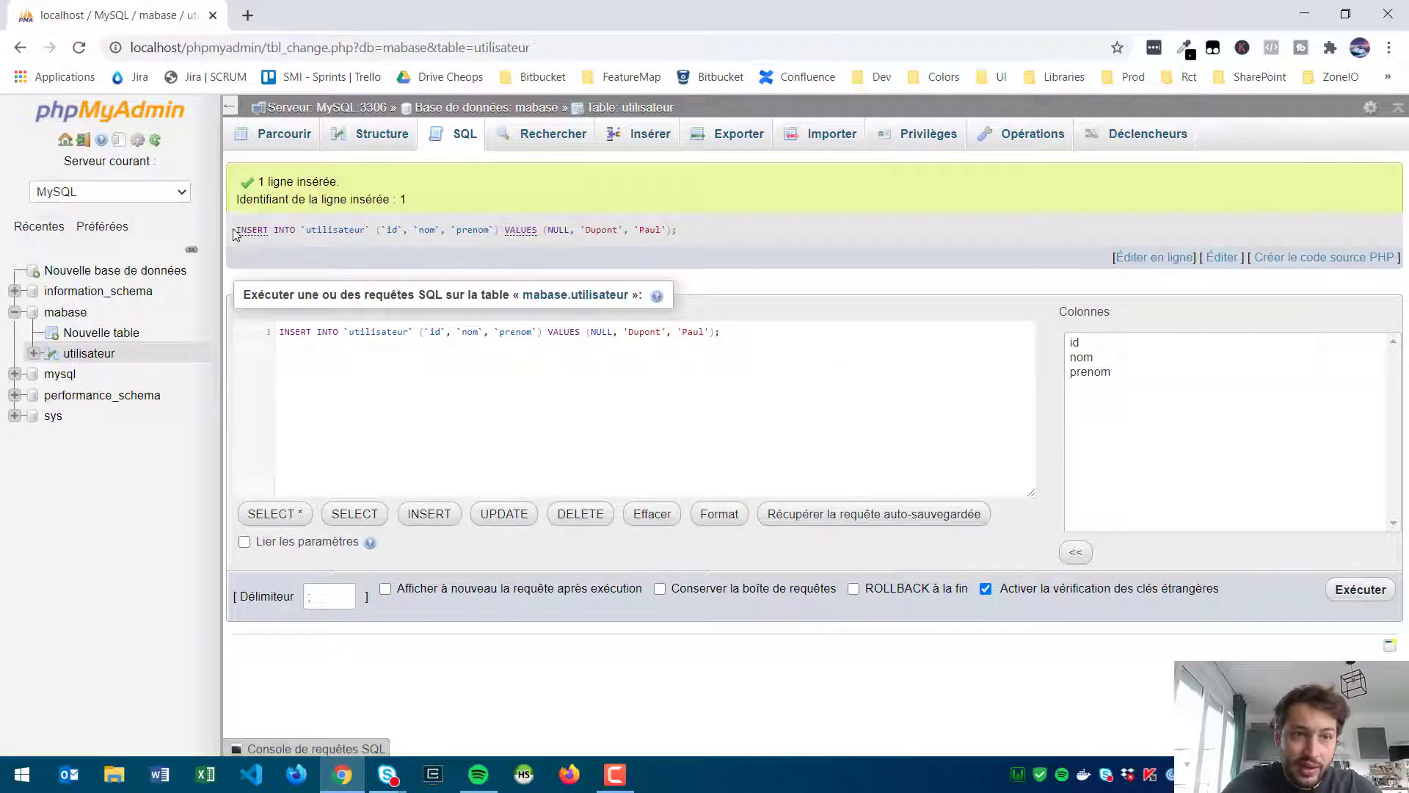
Step: Review the generated INSERT query and browse the rows of utilisateur
{"action": "left_click_drag", "start_coordinate": [233, 229], "coordinate": [709, 236]}
{"action": "left_click", "coordinate": [707, 232]}
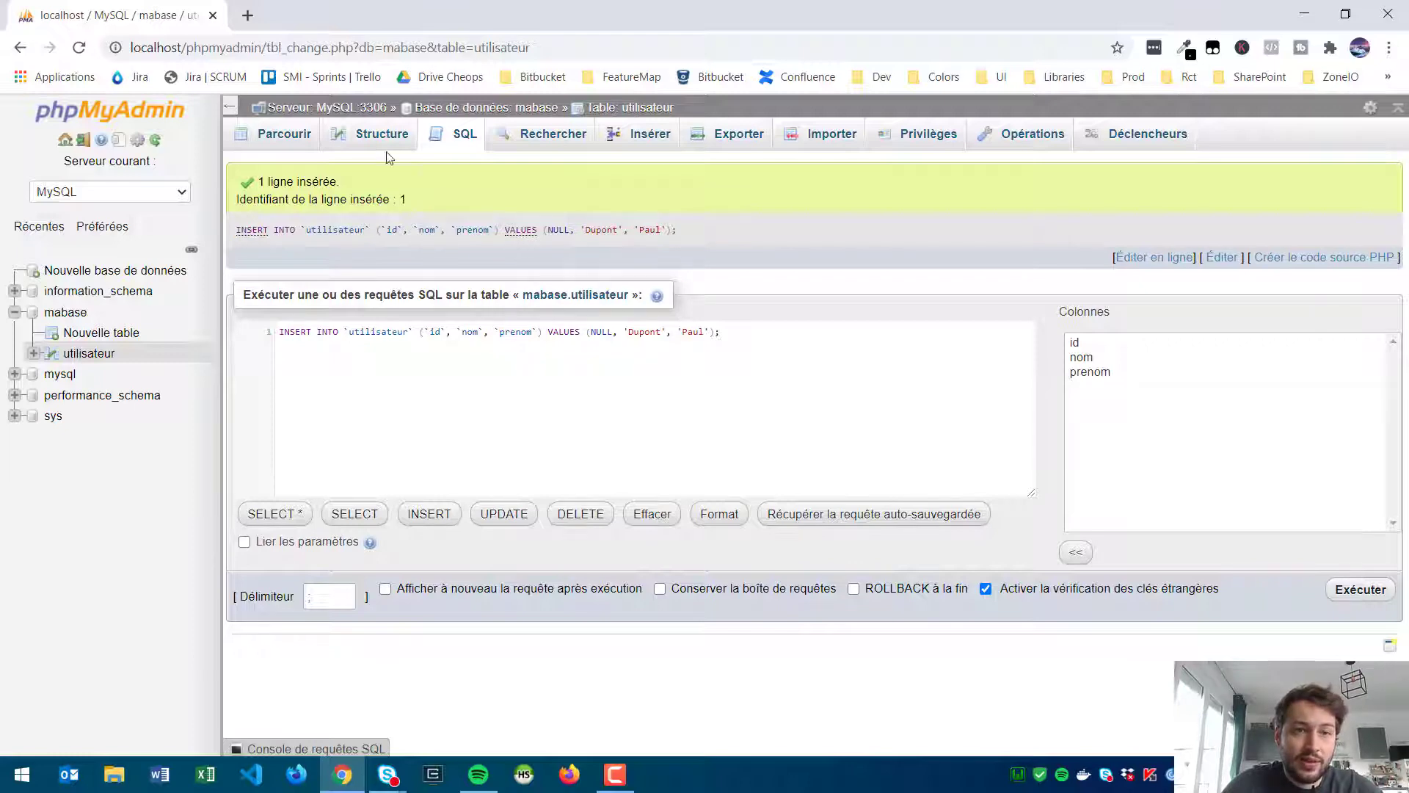
{"action": "left_click", "coordinate": [268, 140]}
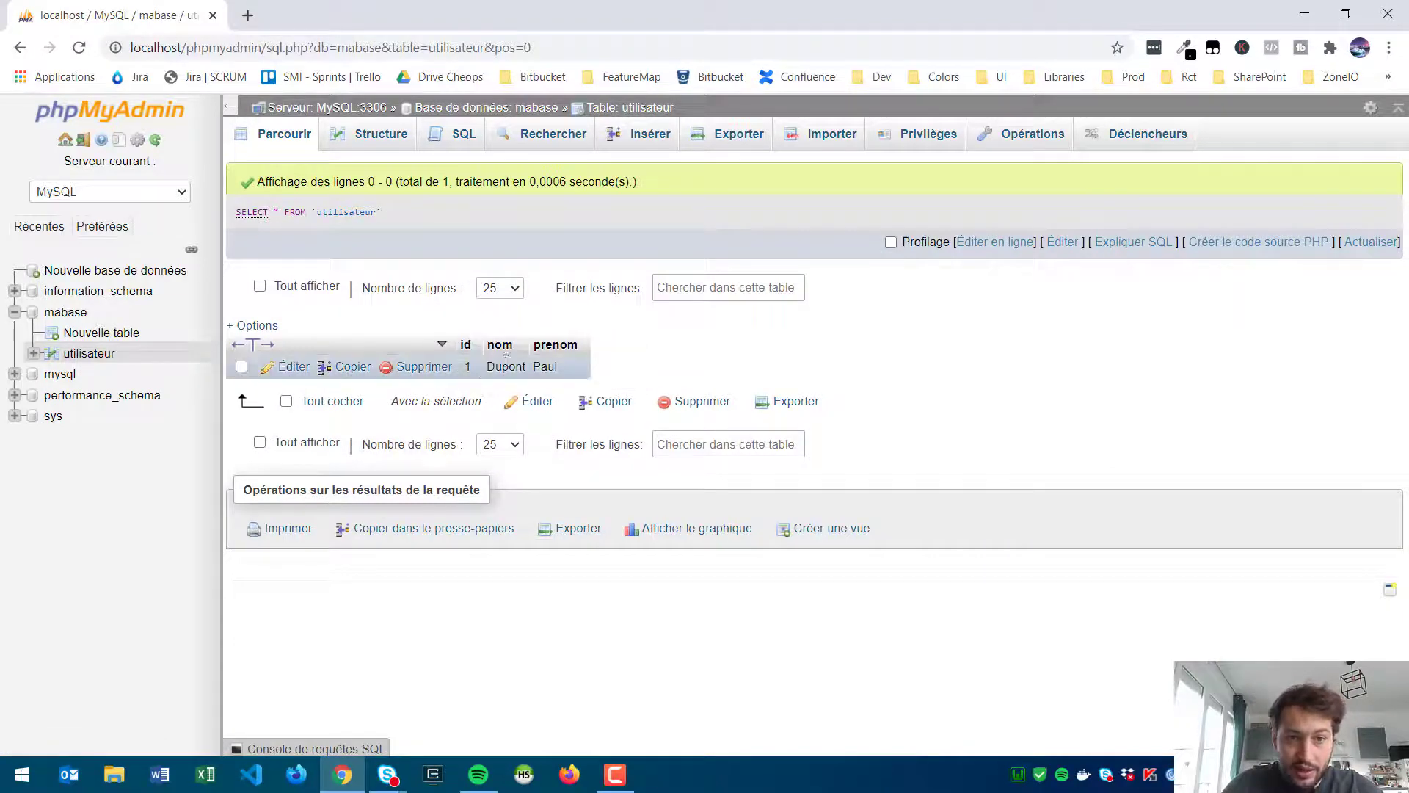
Step: Run 'SELECT * FROM utilisateur' in the SQL editor, then return to Structure
{"action": "left_click", "coordinate": [463, 139]}
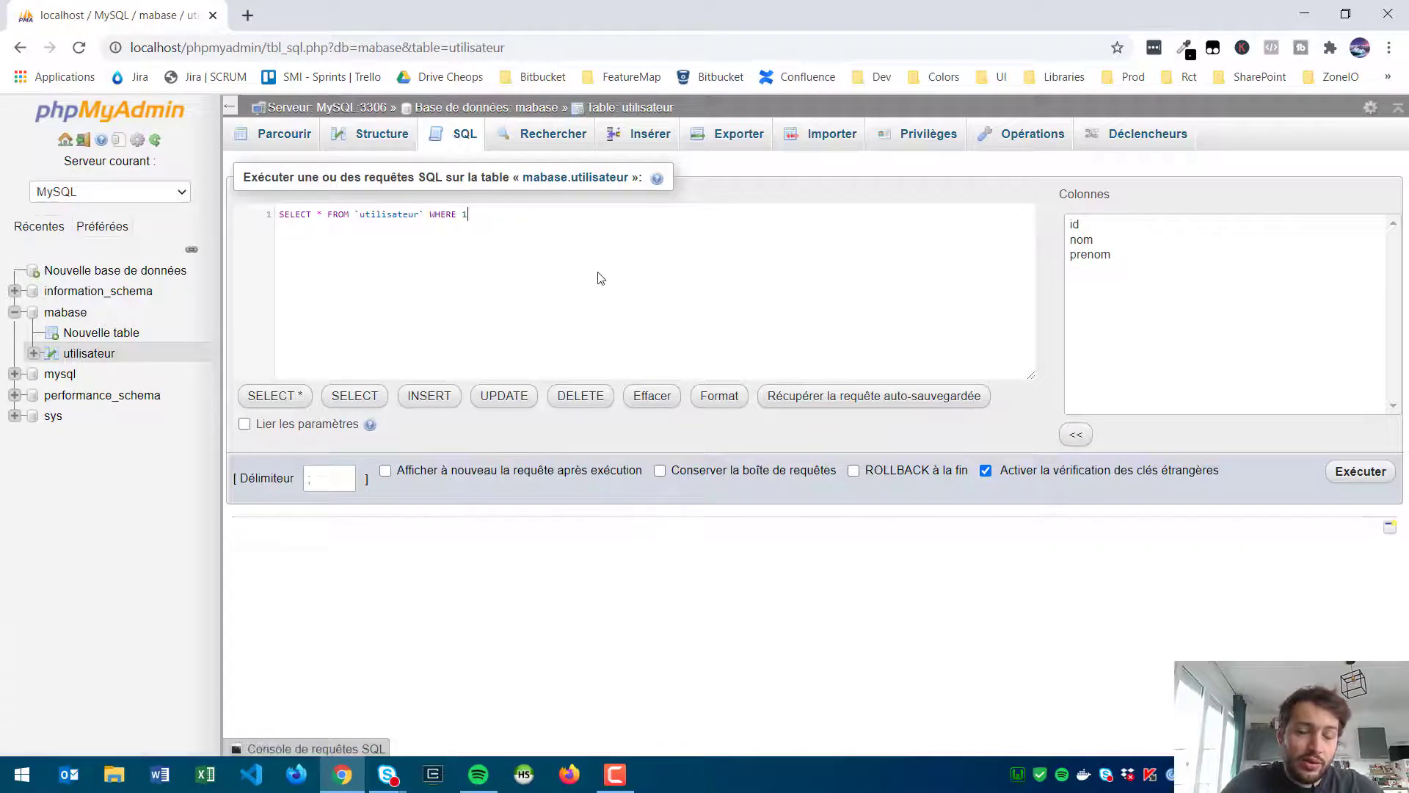
{"action": "left_click", "coordinate": [601, 277]}
{"action": "key", "text": "ctrl+a"}
{"action": "key", "text": "Delete"}
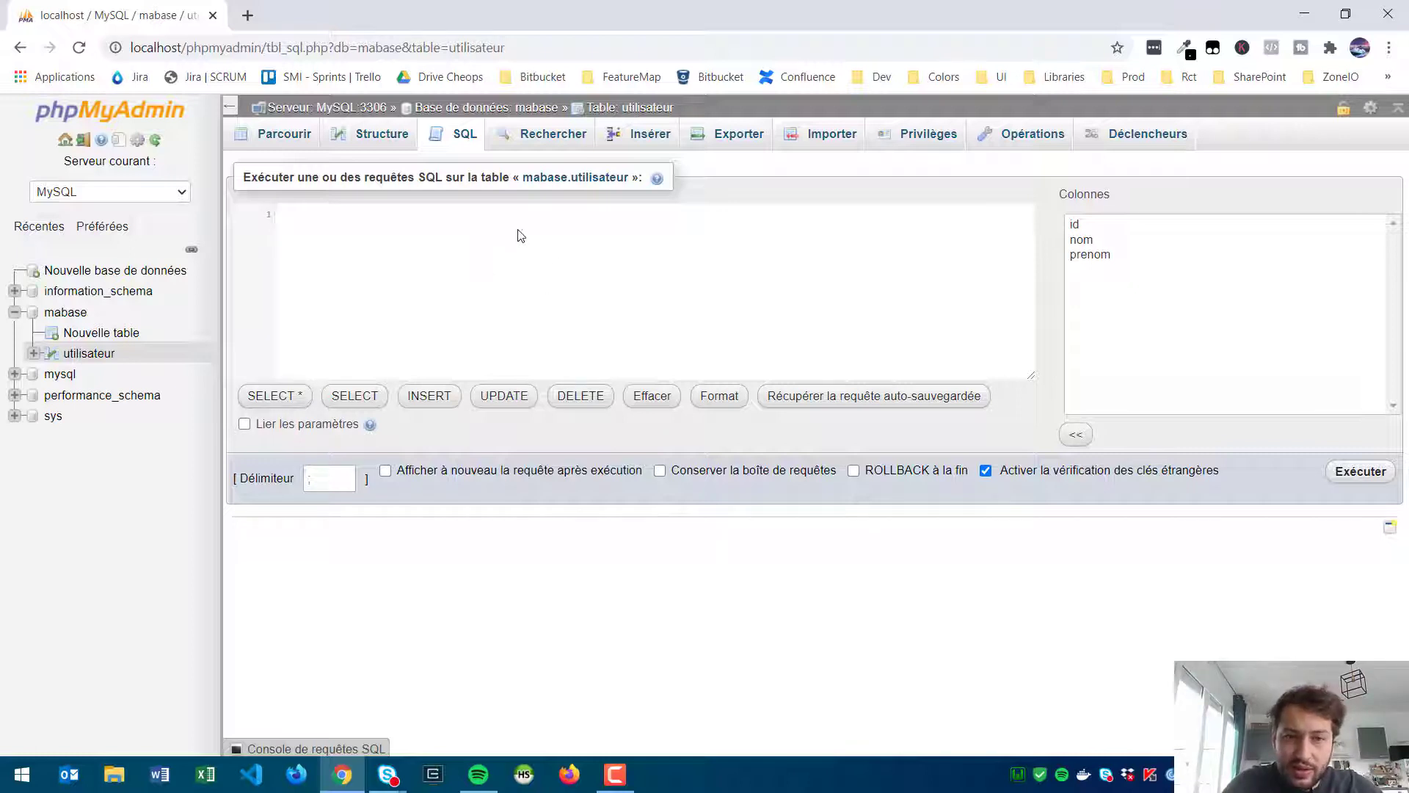
{"action": "type", "text": "SELECT "}
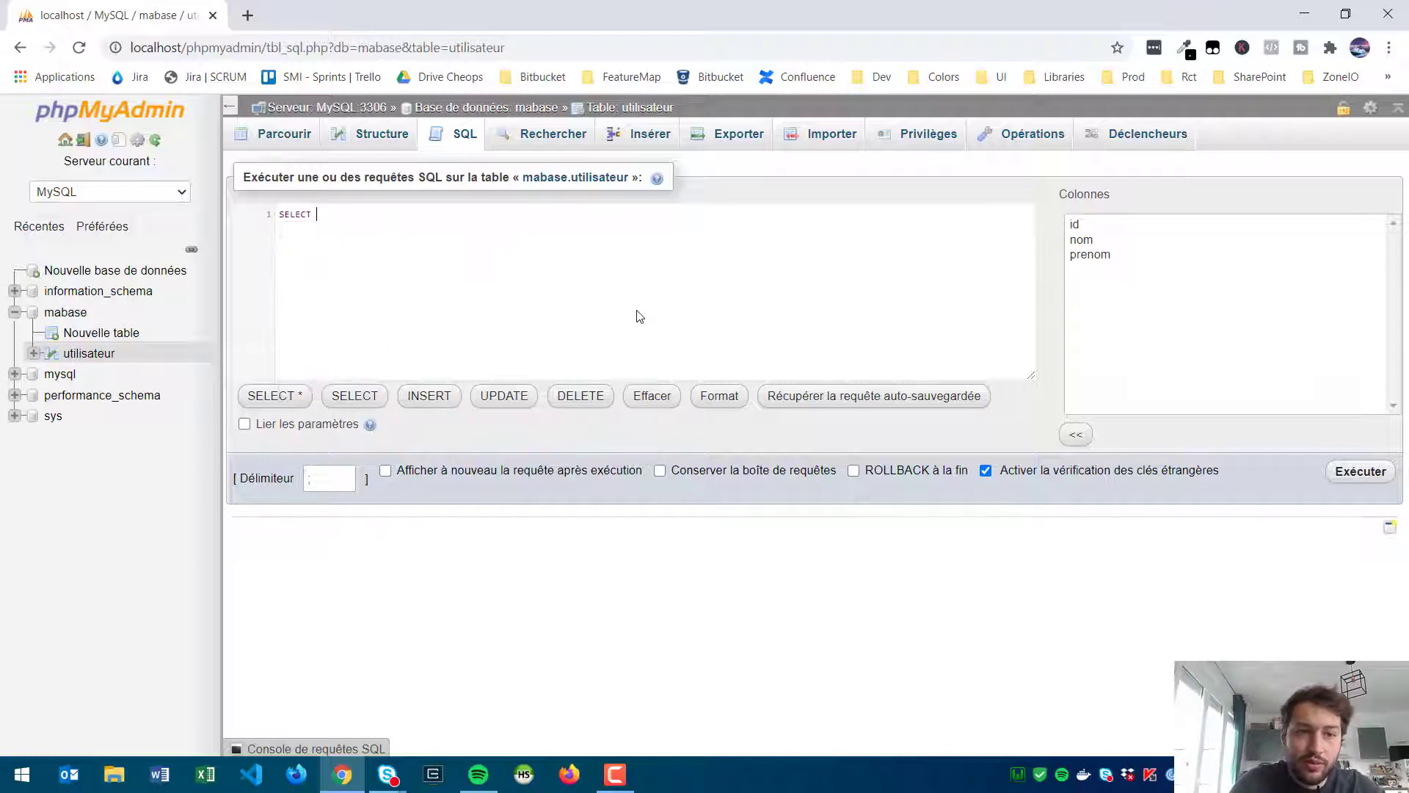
{"action": "type", "text": "* FROM"}
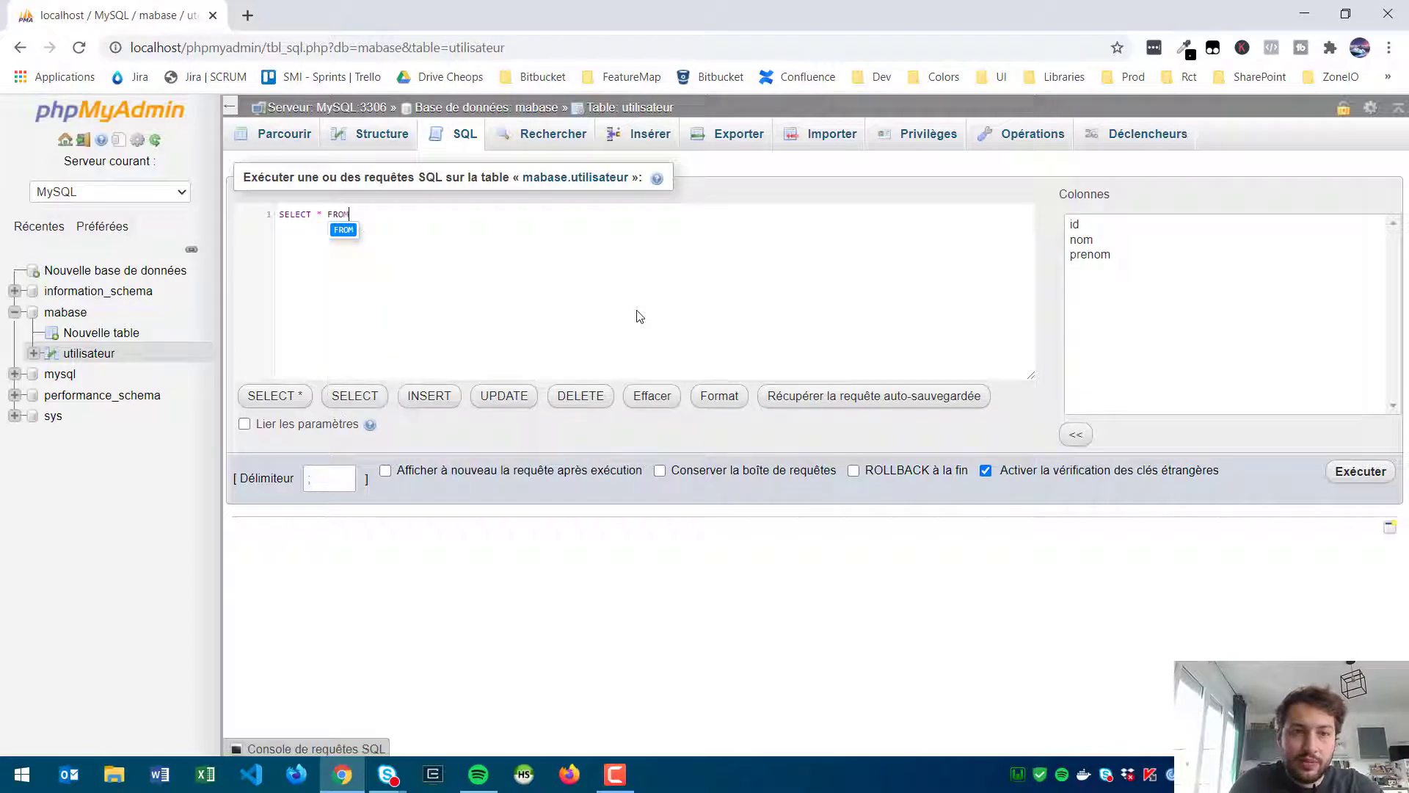
{"action": "type", "text": " utilisateur"}
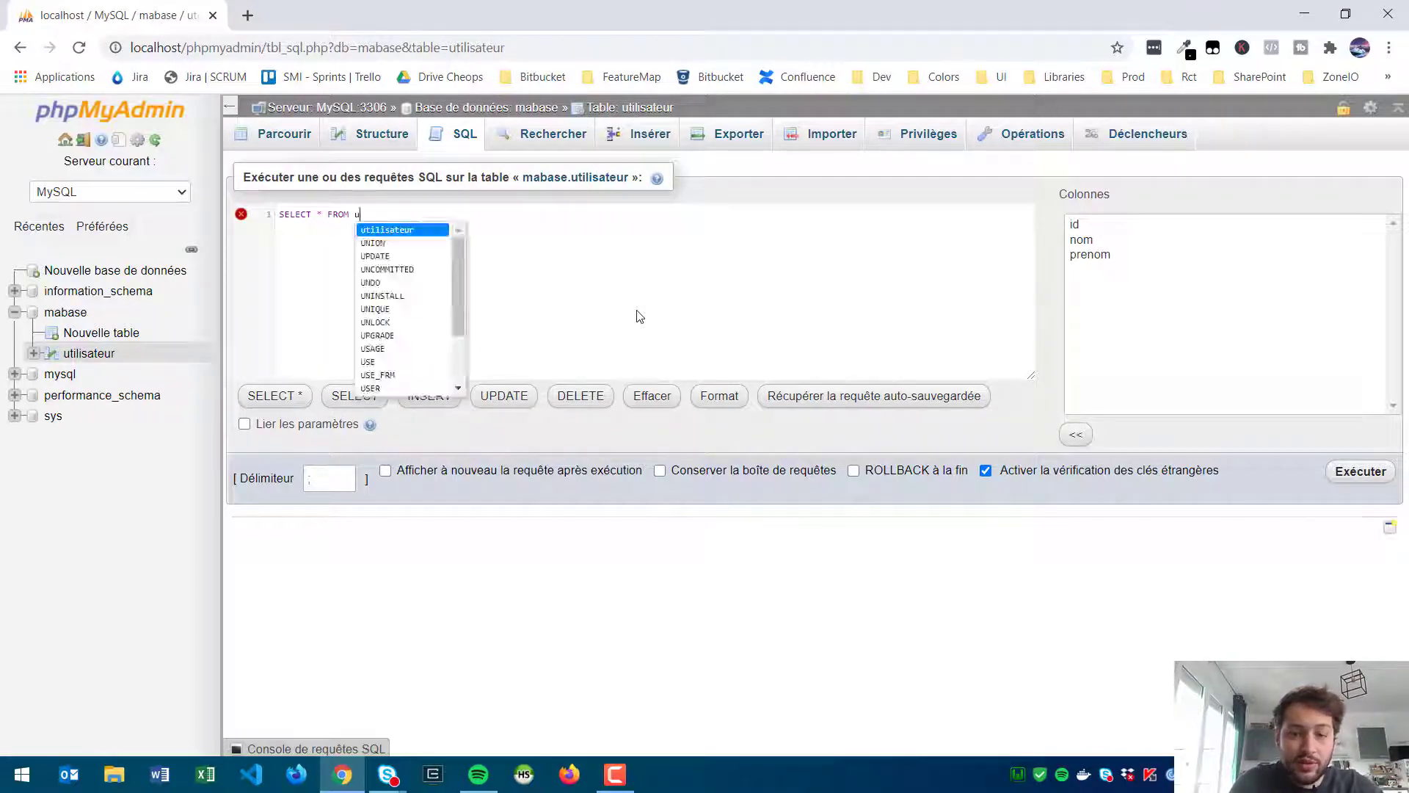
{"action": "left_click", "coordinate": [1360, 471]}
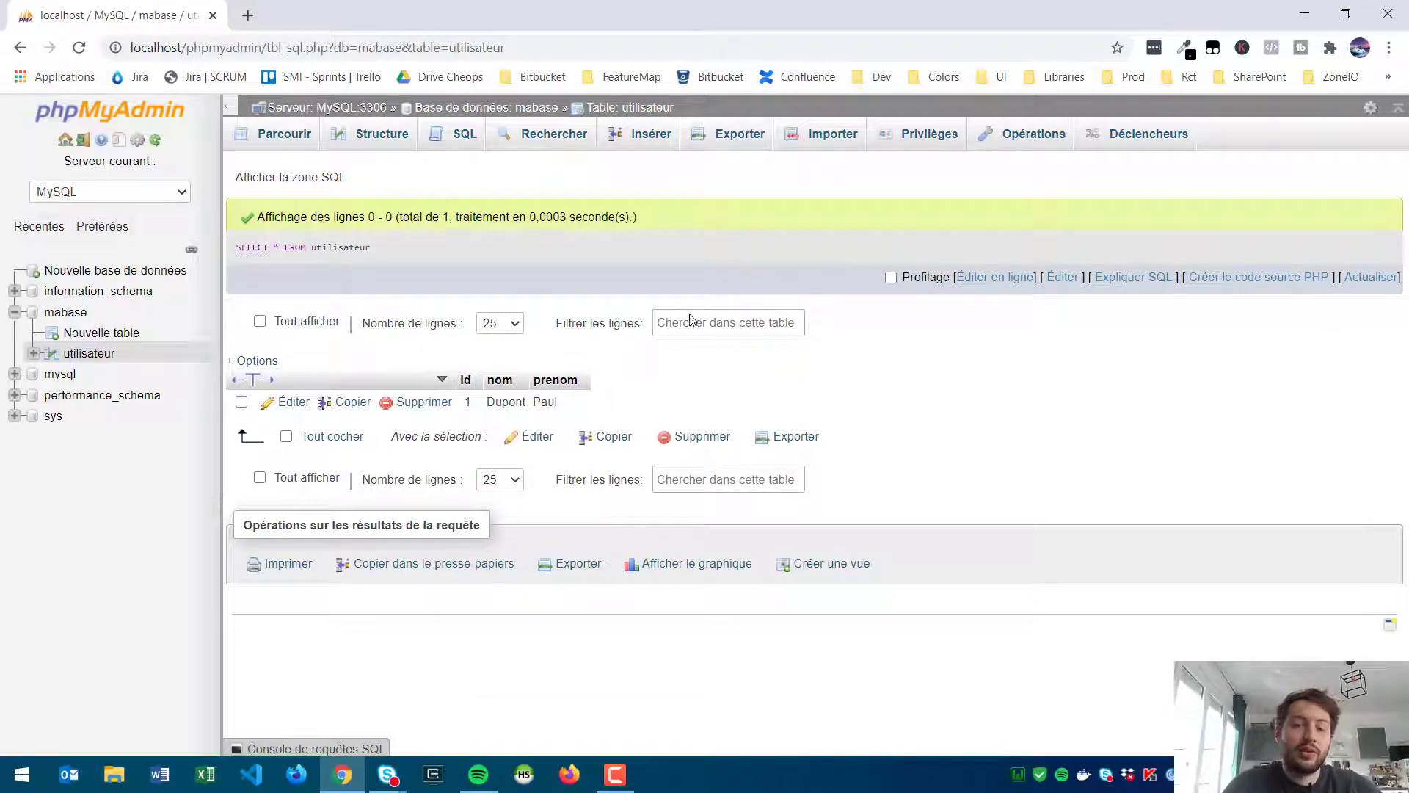
{"action": "left_click", "coordinate": [374, 134]}
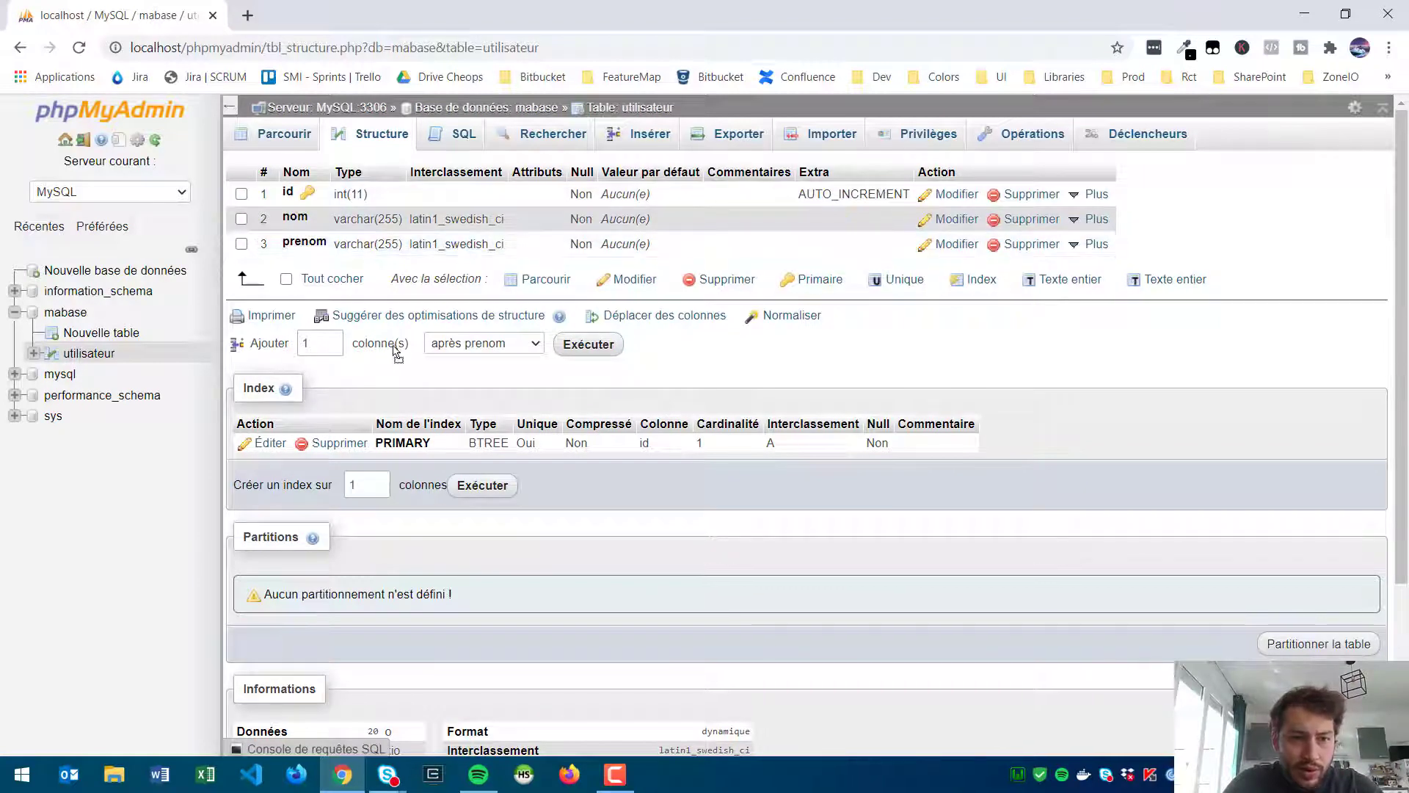
Step: Set up the add-column form for one new column placed after prenom
{"action": "double_click", "coordinate": [330, 344]}
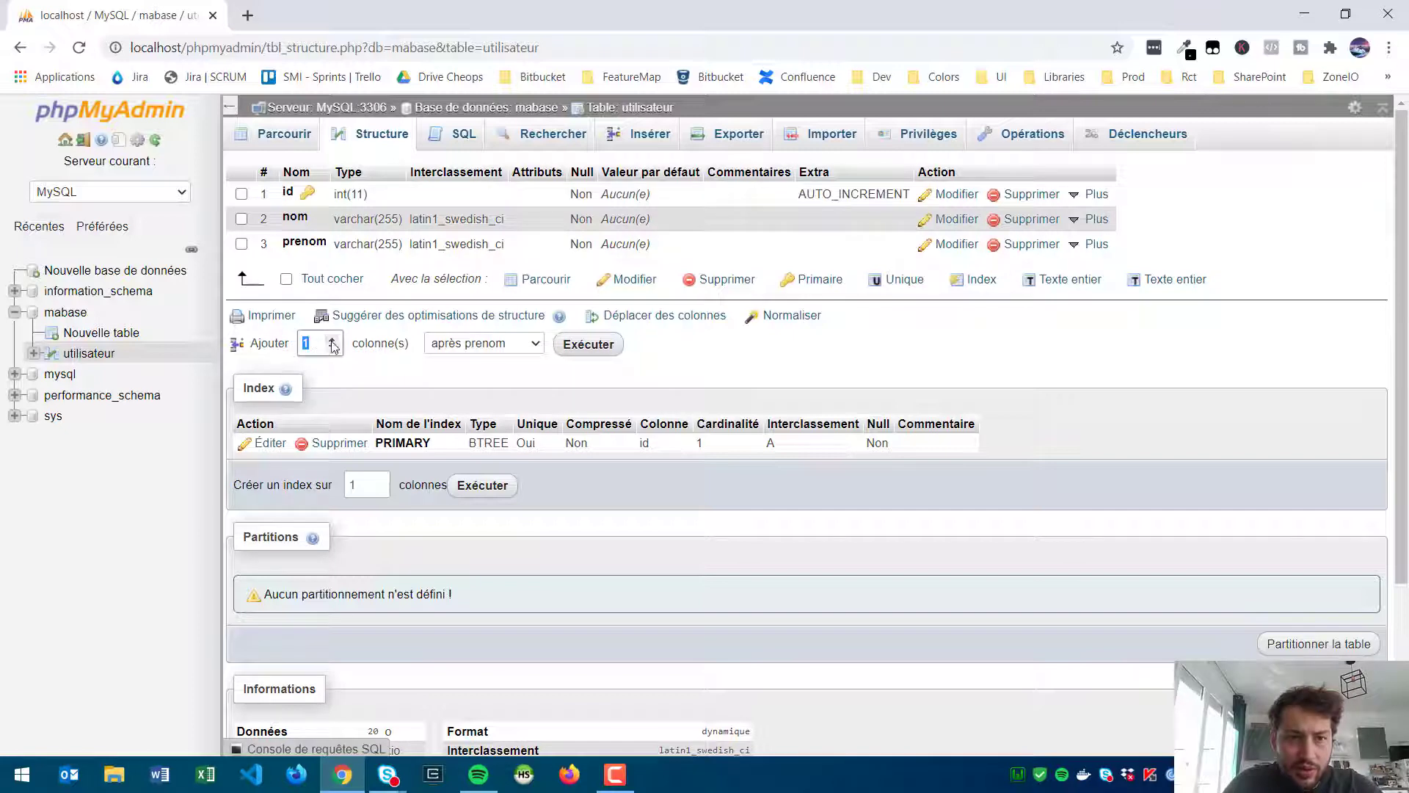
{"action": "left_click", "coordinate": [332, 348]}
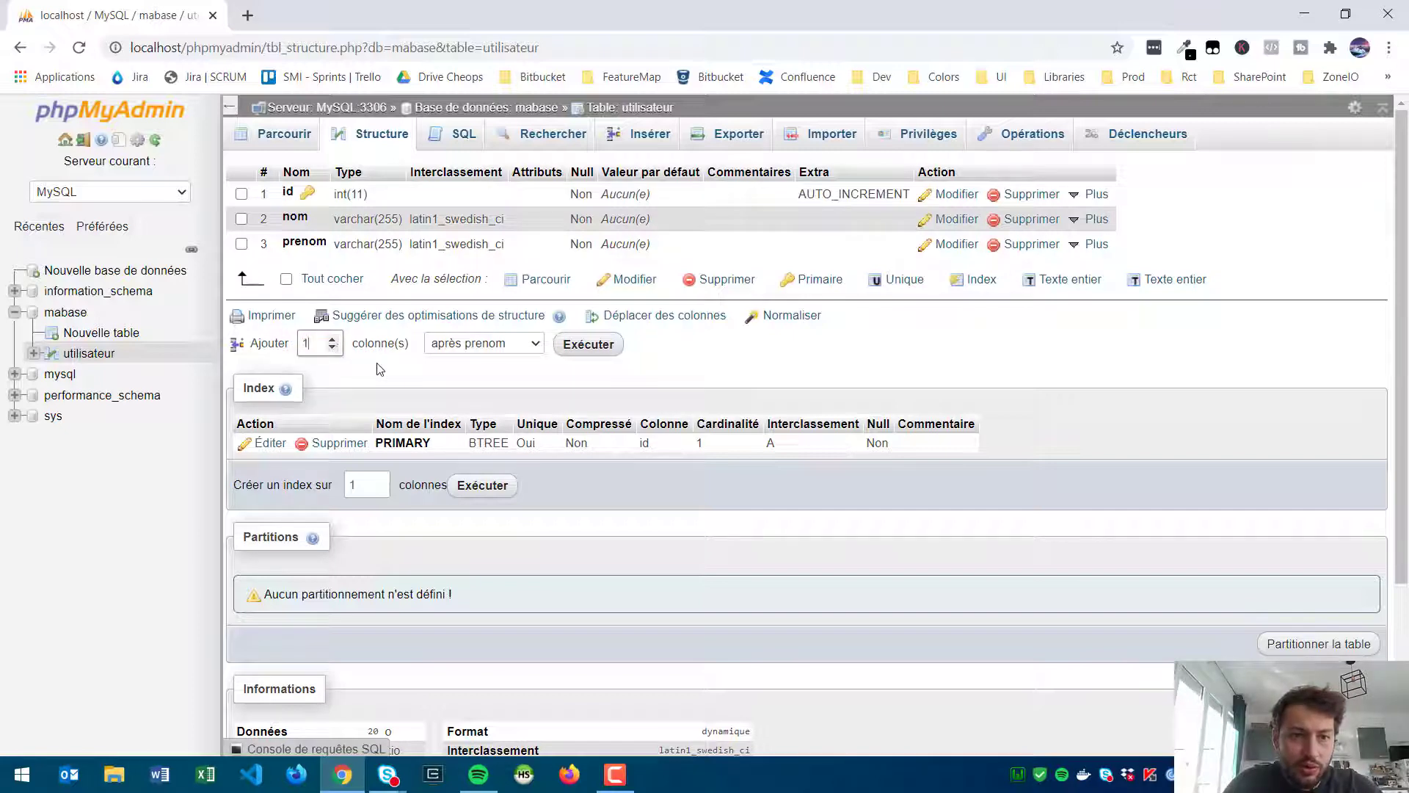
{"action": "left_click", "coordinate": [501, 345]}
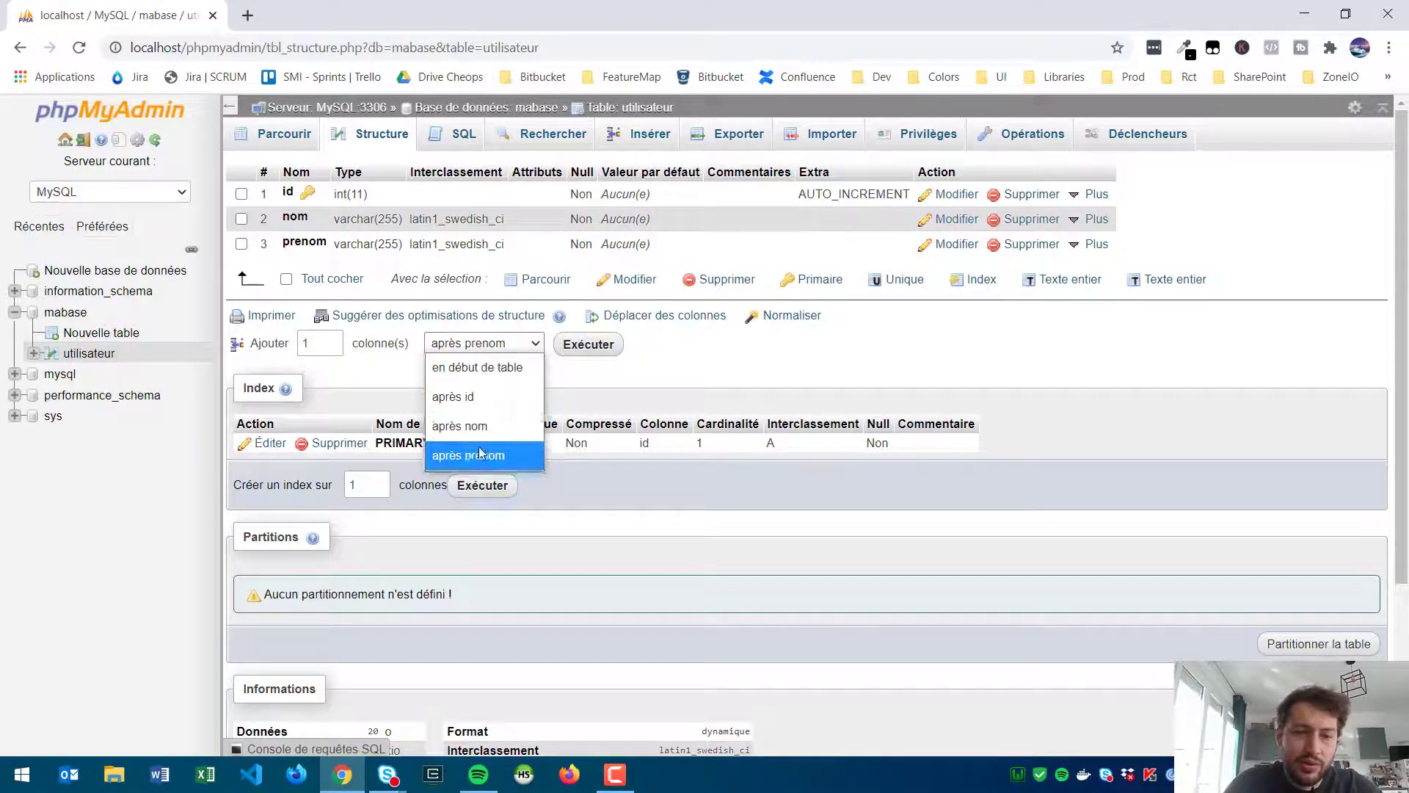
{"action": "left_click", "coordinate": [615, 383]}
{"action": "left_click", "coordinate": [588, 344]}
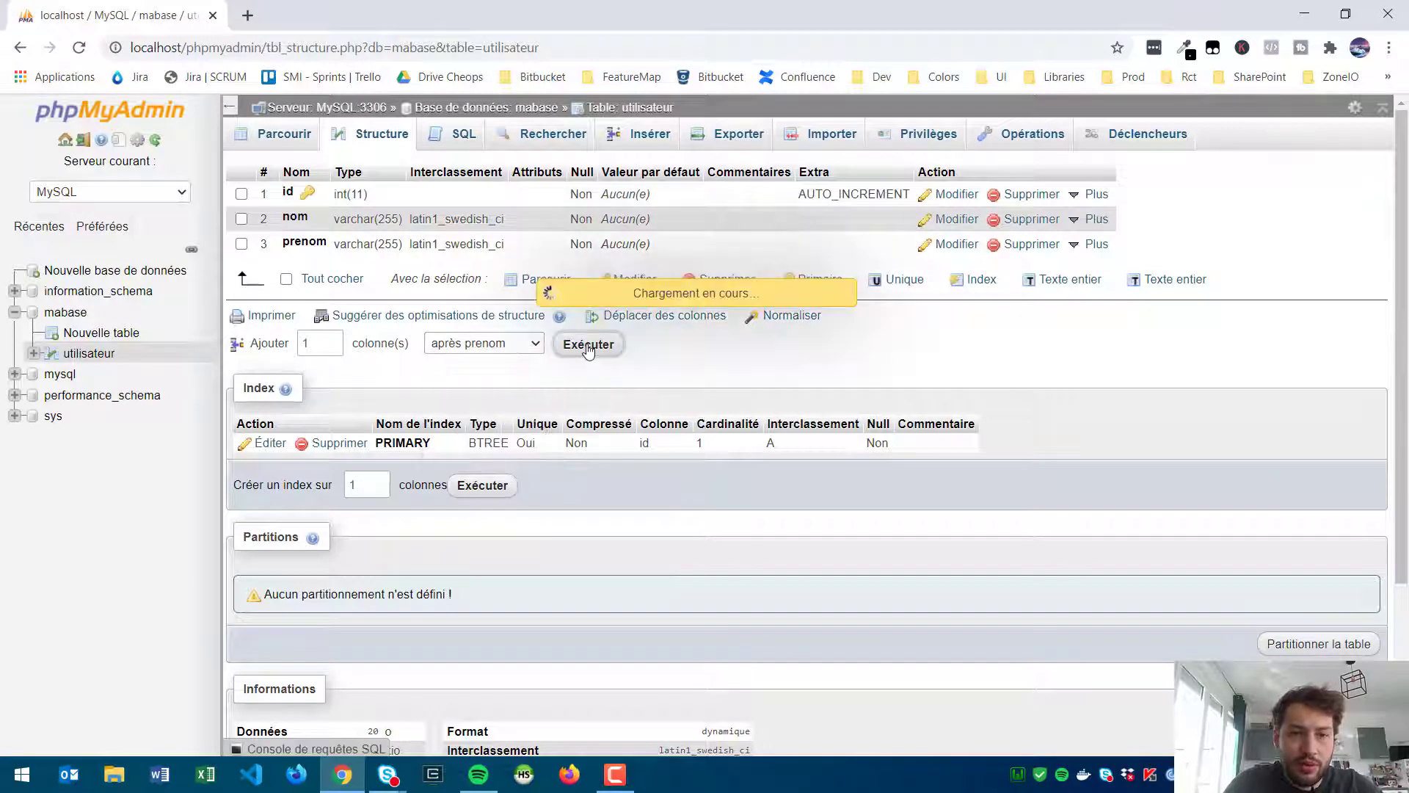
Step: Define column telephone as INT length 10 allowing NULL, save it, and browse the rows
{"action": "left_click", "coordinate": [305, 199]}
{"action": "type", "text": "te"}
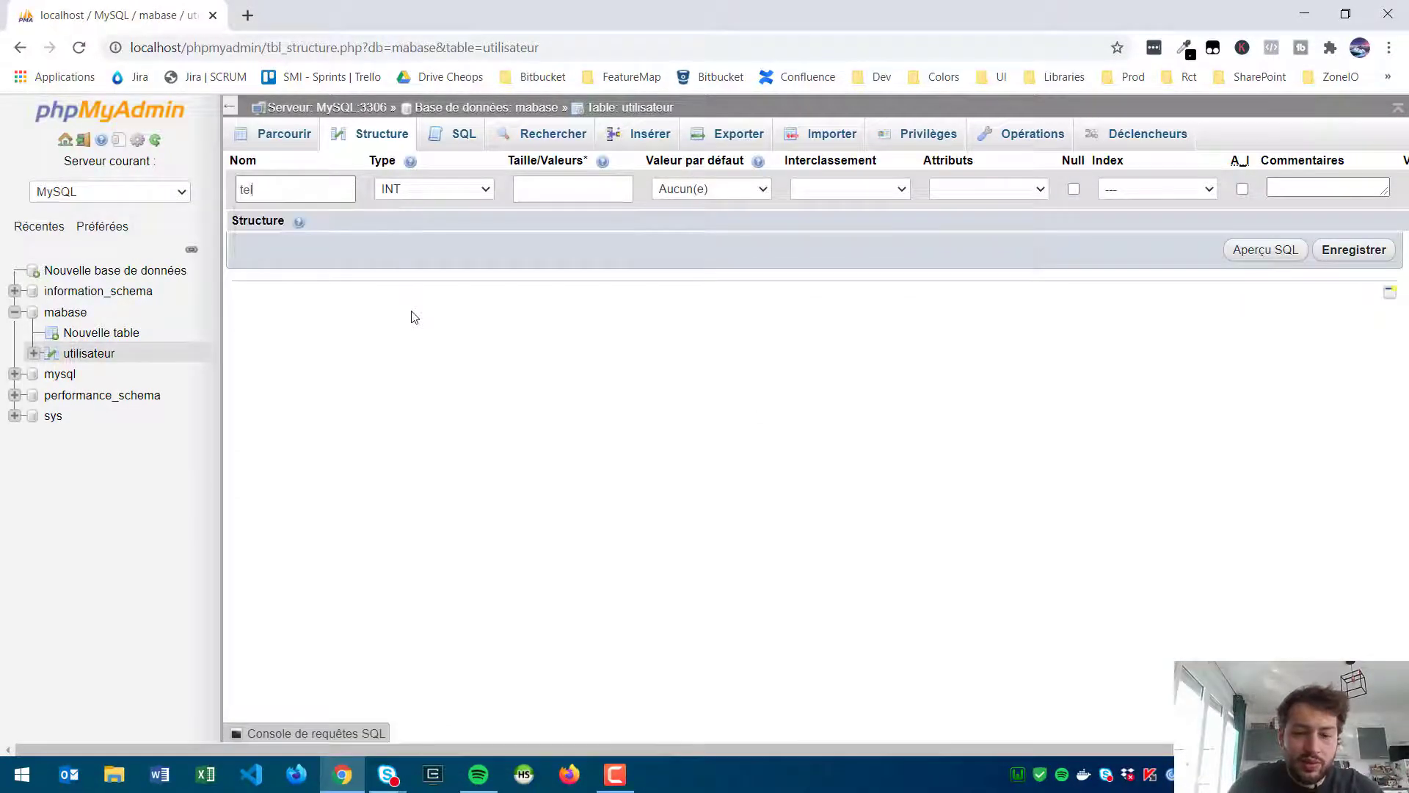
{"action": "type", "text": "lephone"}
{"action": "left_click", "coordinate": [441, 192]}
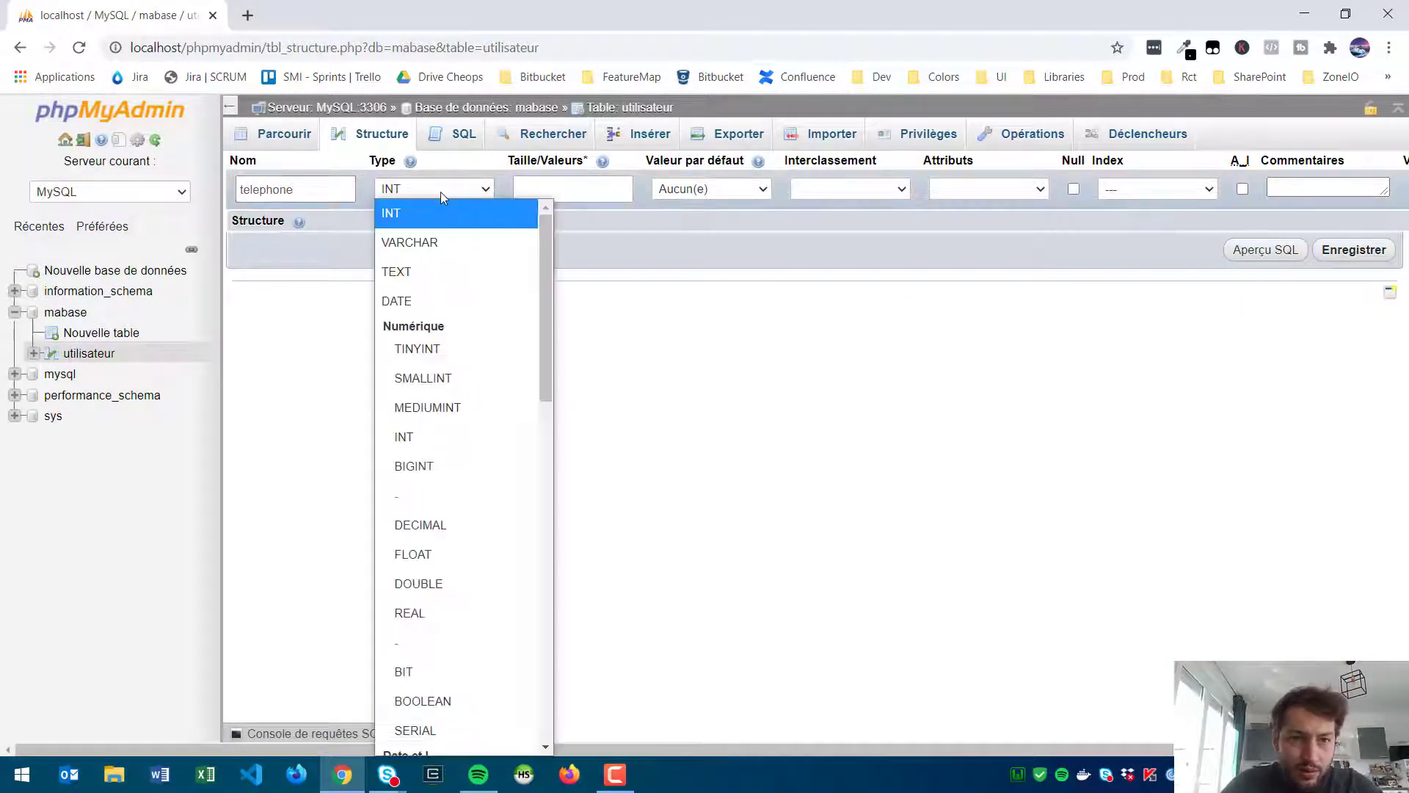
{"action": "left_click", "coordinate": [458, 209]}
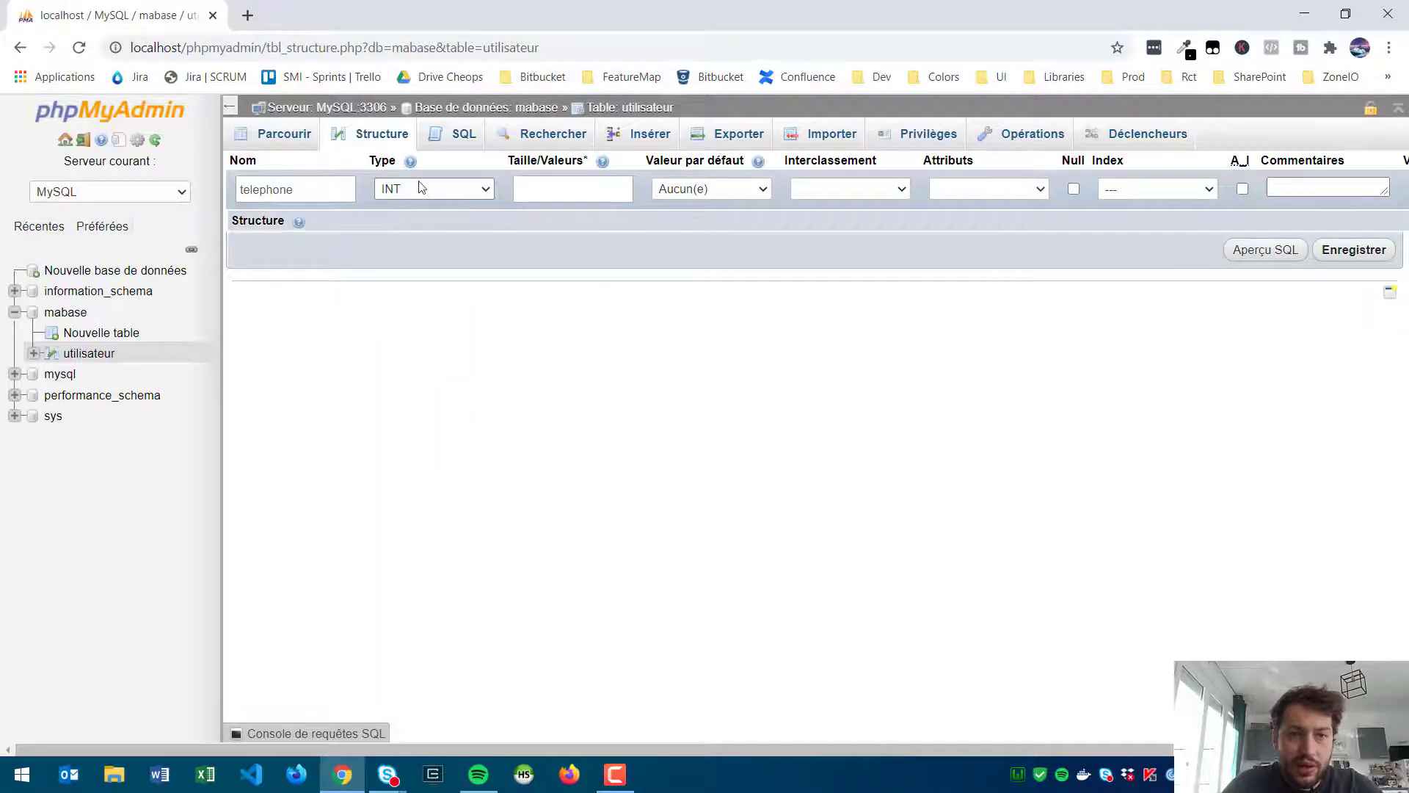
{"action": "left_click", "coordinate": [421, 188]}
{"action": "left_click", "coordinate": [433, 195]}
{"action": "left_click", "coordinate": [591, 185]}
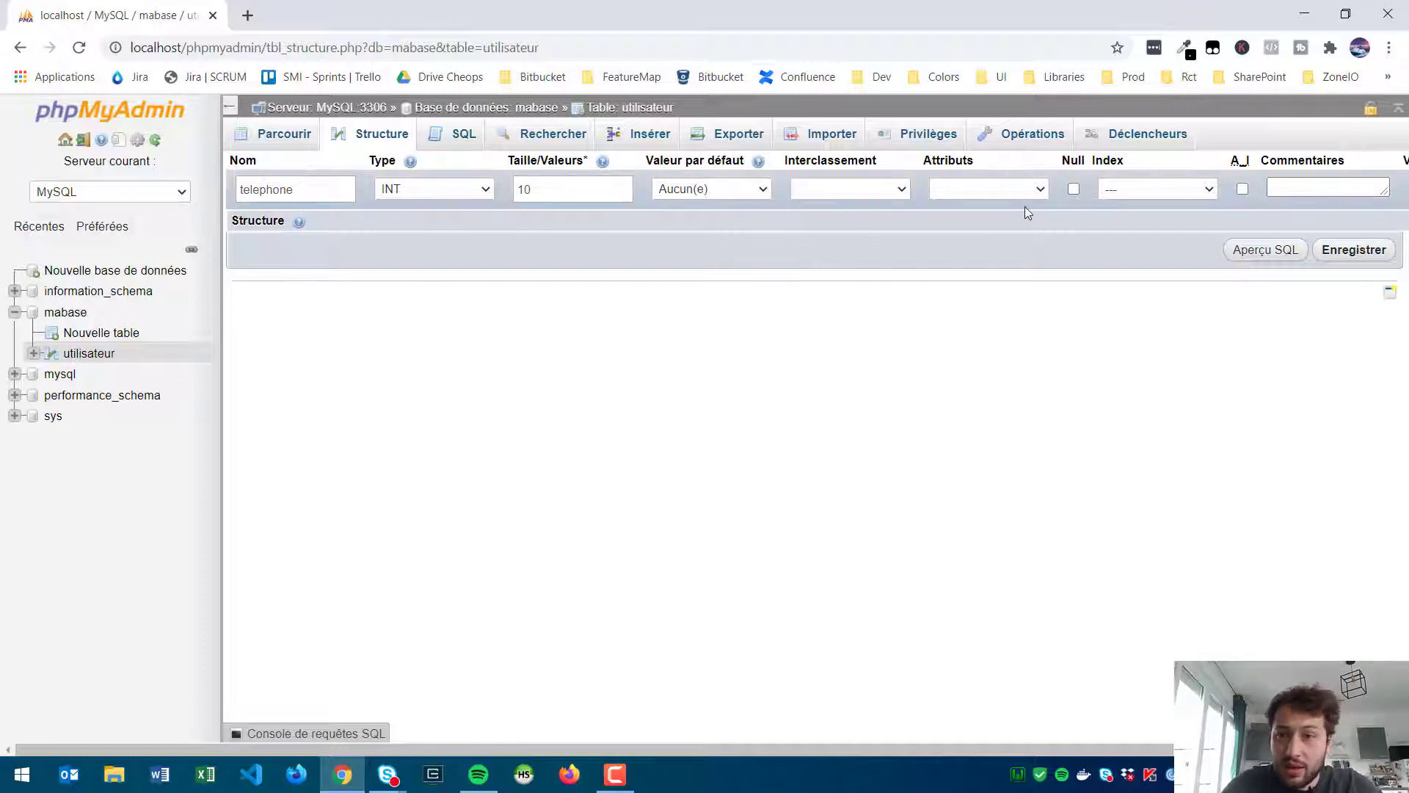
{"action": "left_click", "coordinate": [1074, 190]}
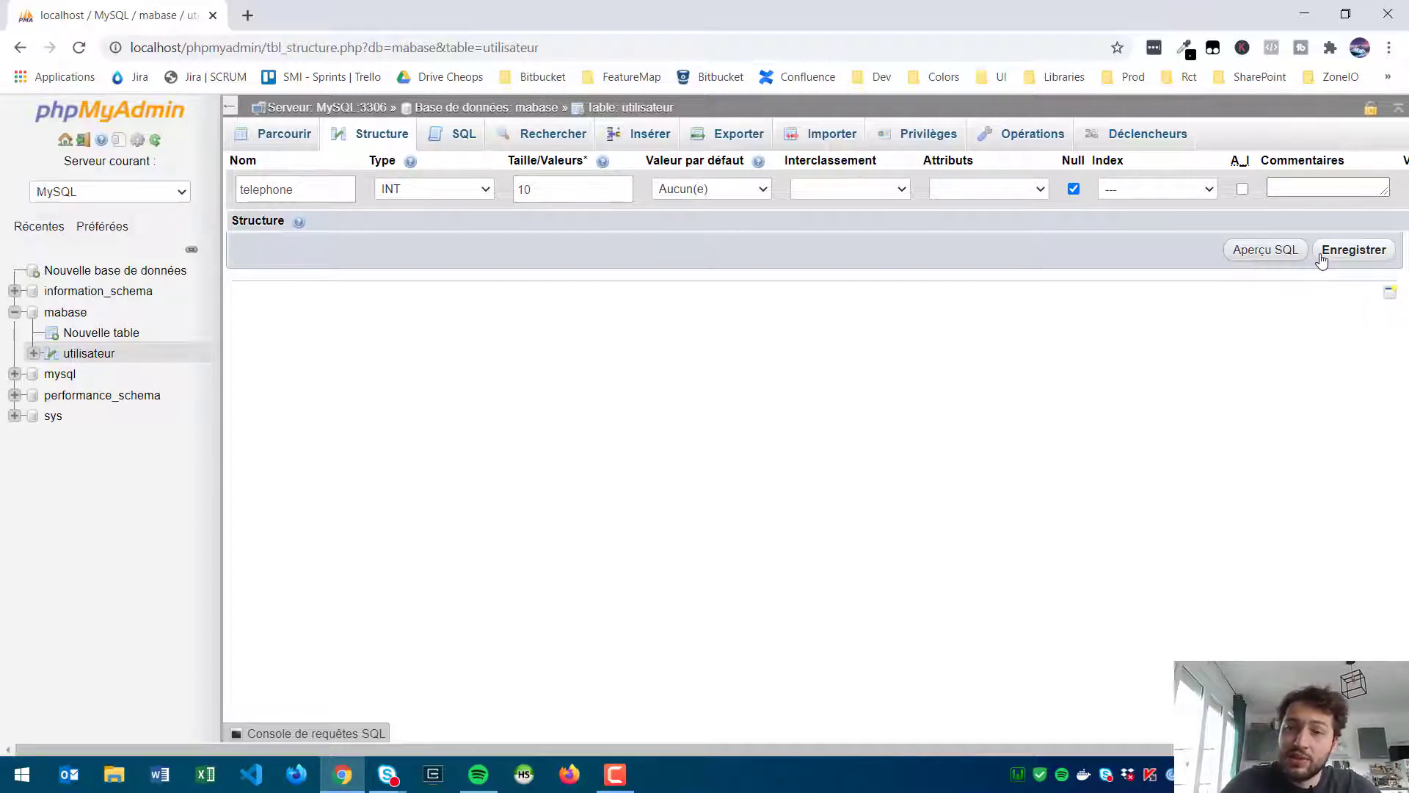
{"action": "left_click", "coordinate": [1352, 251]}
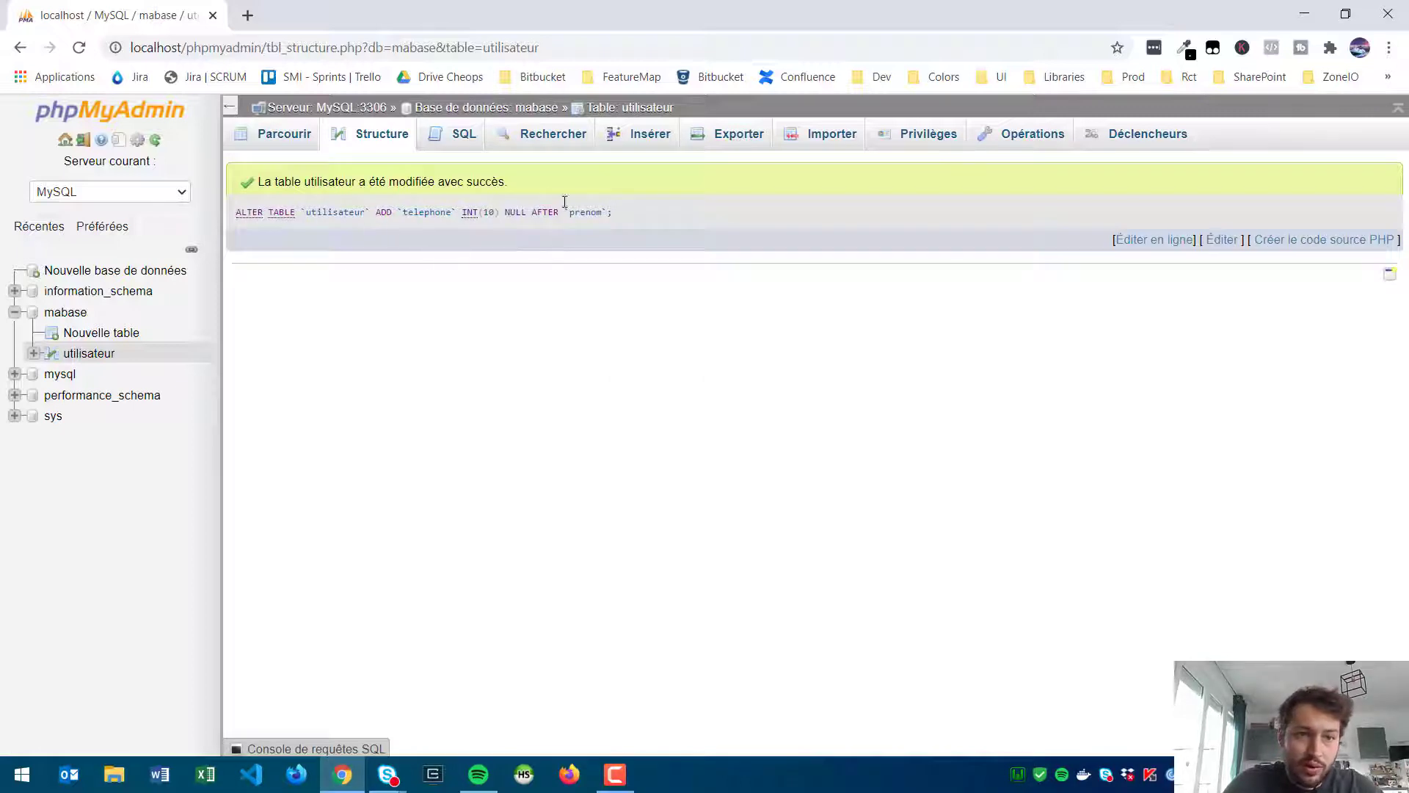
{"action": "left_click", "coordinate": [283, 135]}
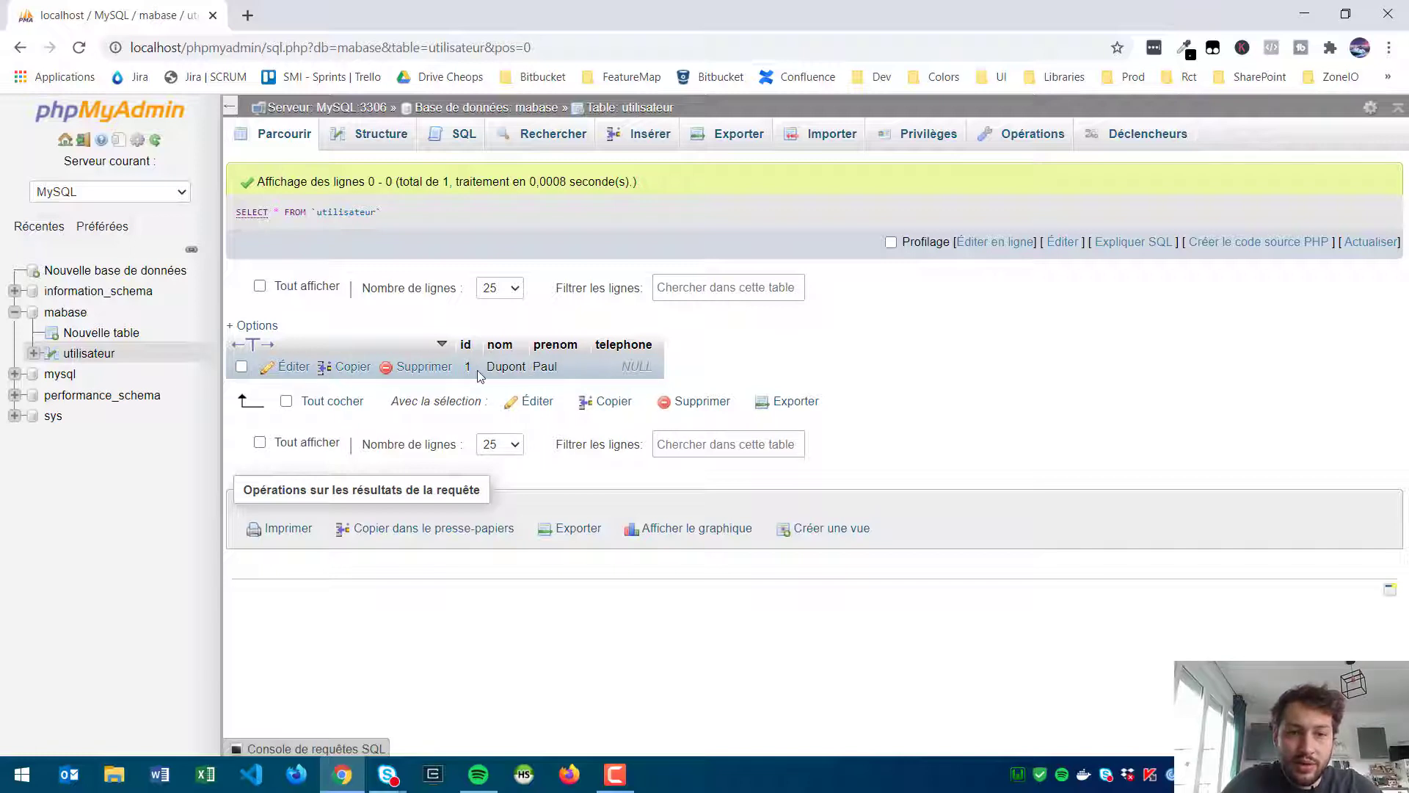
Step: Insert a row with nom 'Dup' and a telephone starting 05568, then browse utilisateur
{"action": "left_click", "coordinate": [651, 136]}
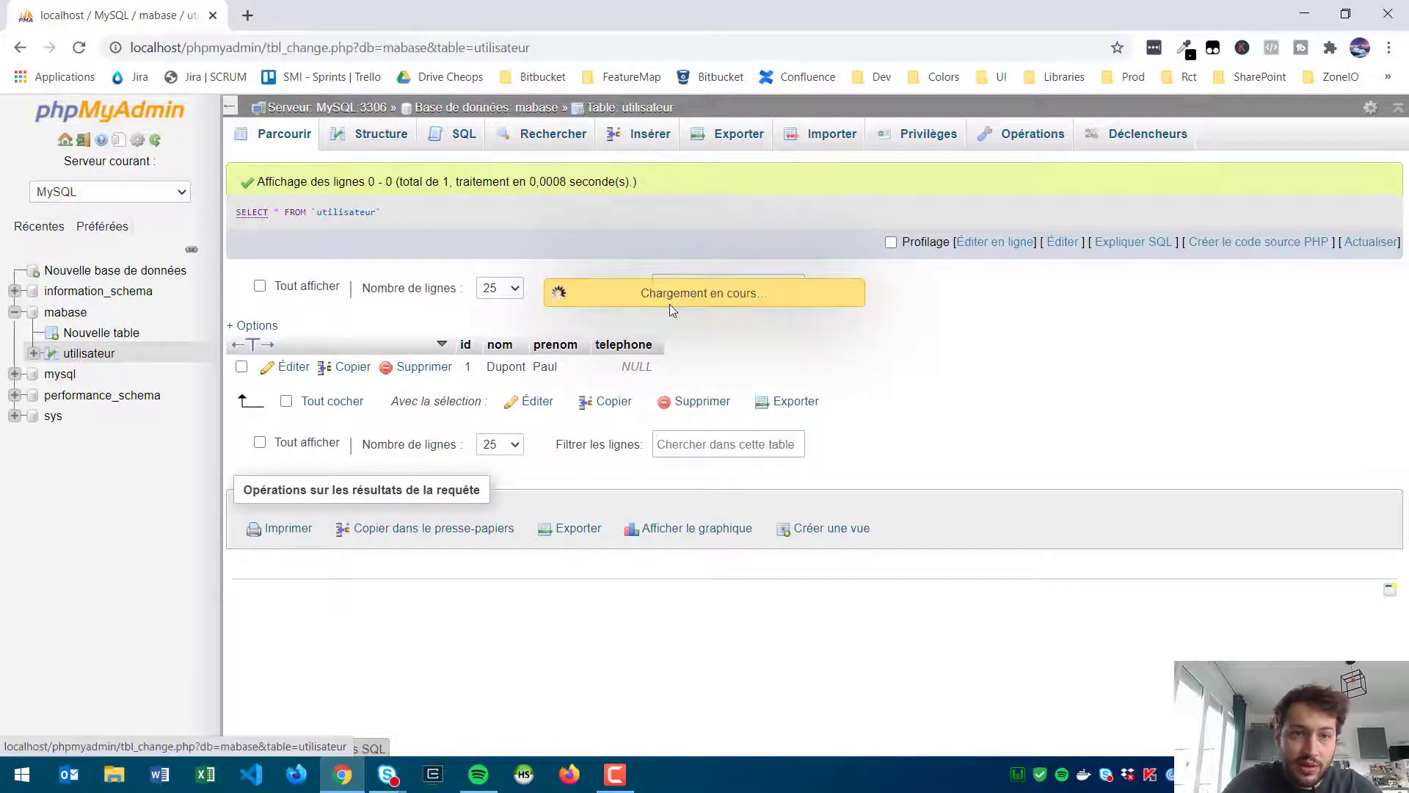
{"action": "left_click", "coordinate": [728, 317]}
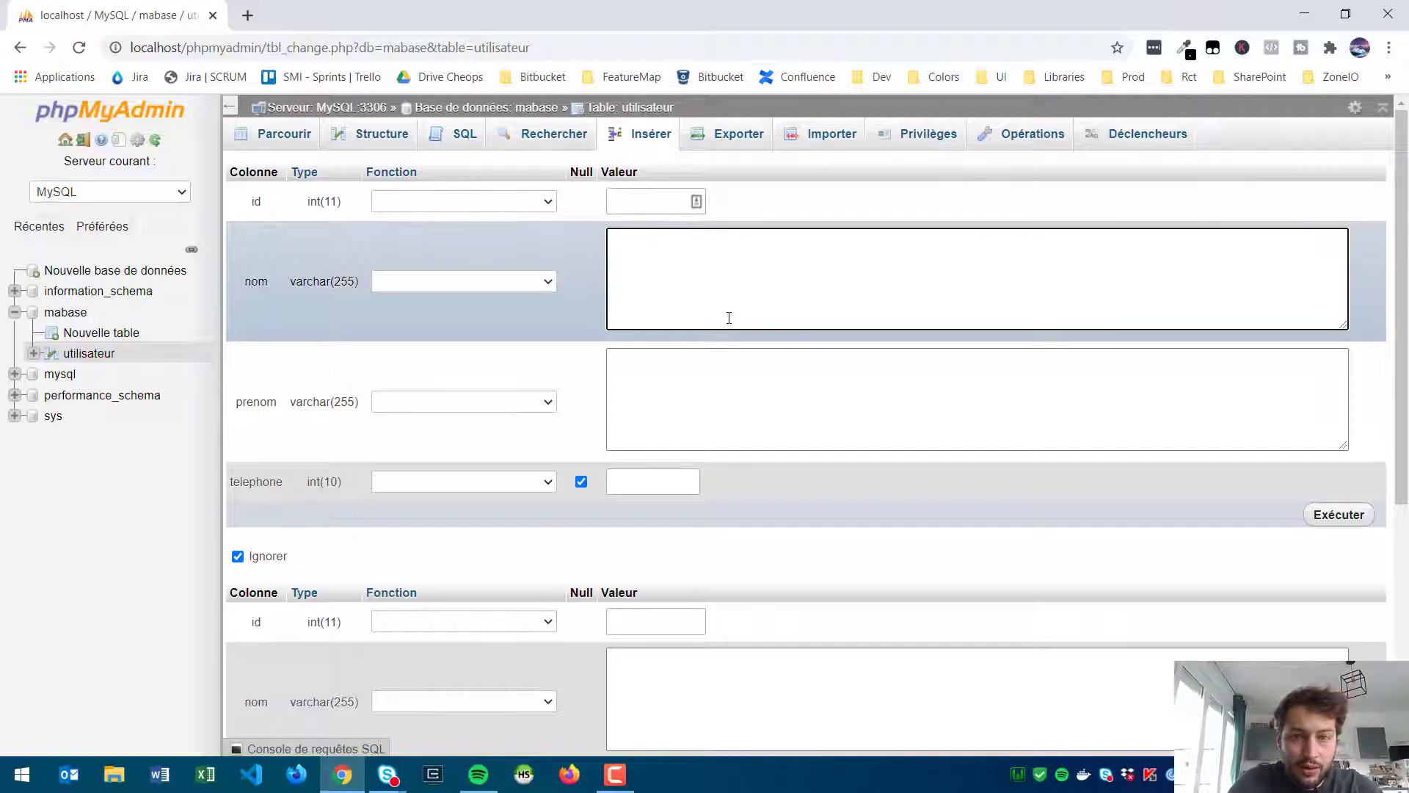
{"action": "type", "text": "Dupond"}
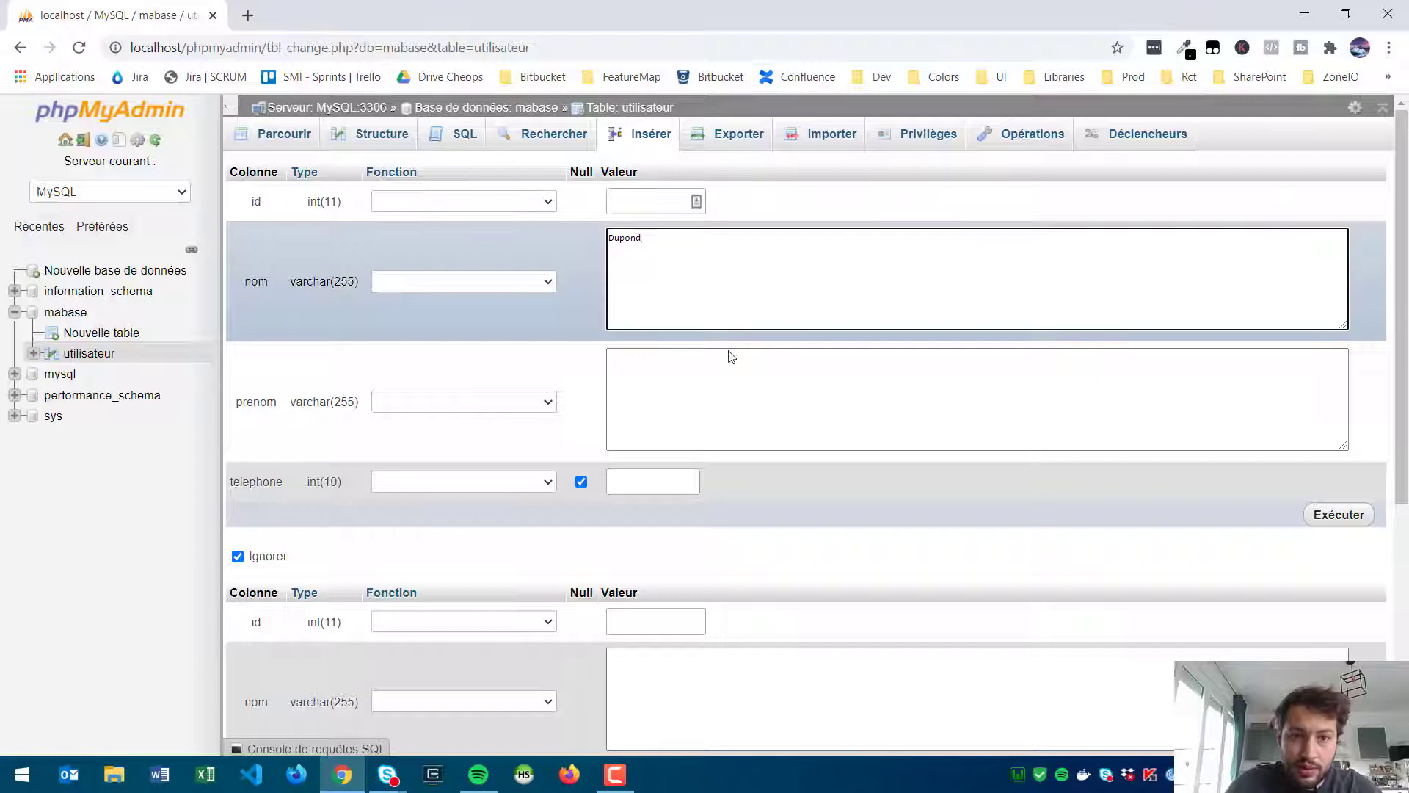
{"action": "left_click", "coordinate": [739, 389]}
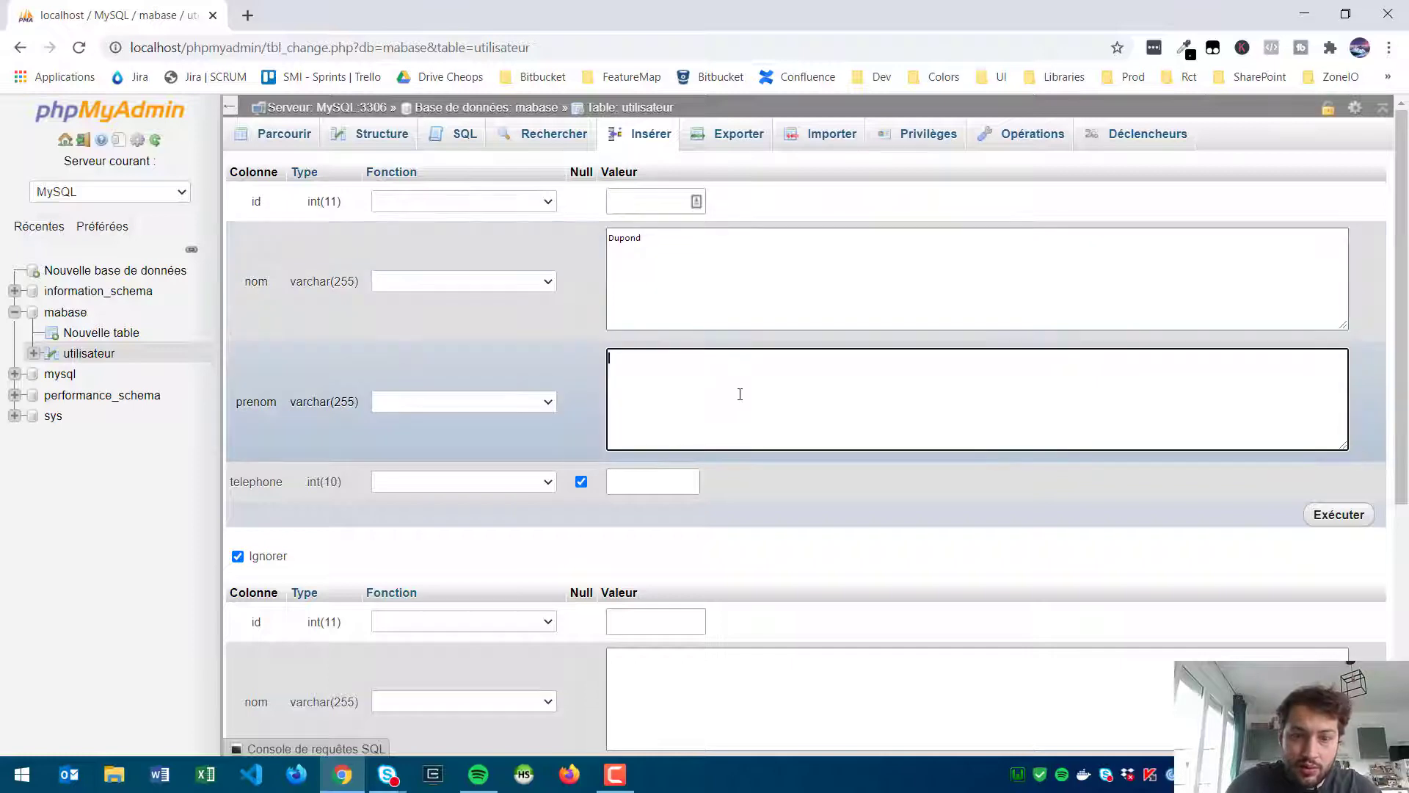
{"action": "left_click", "coordinate": [682, 474]}
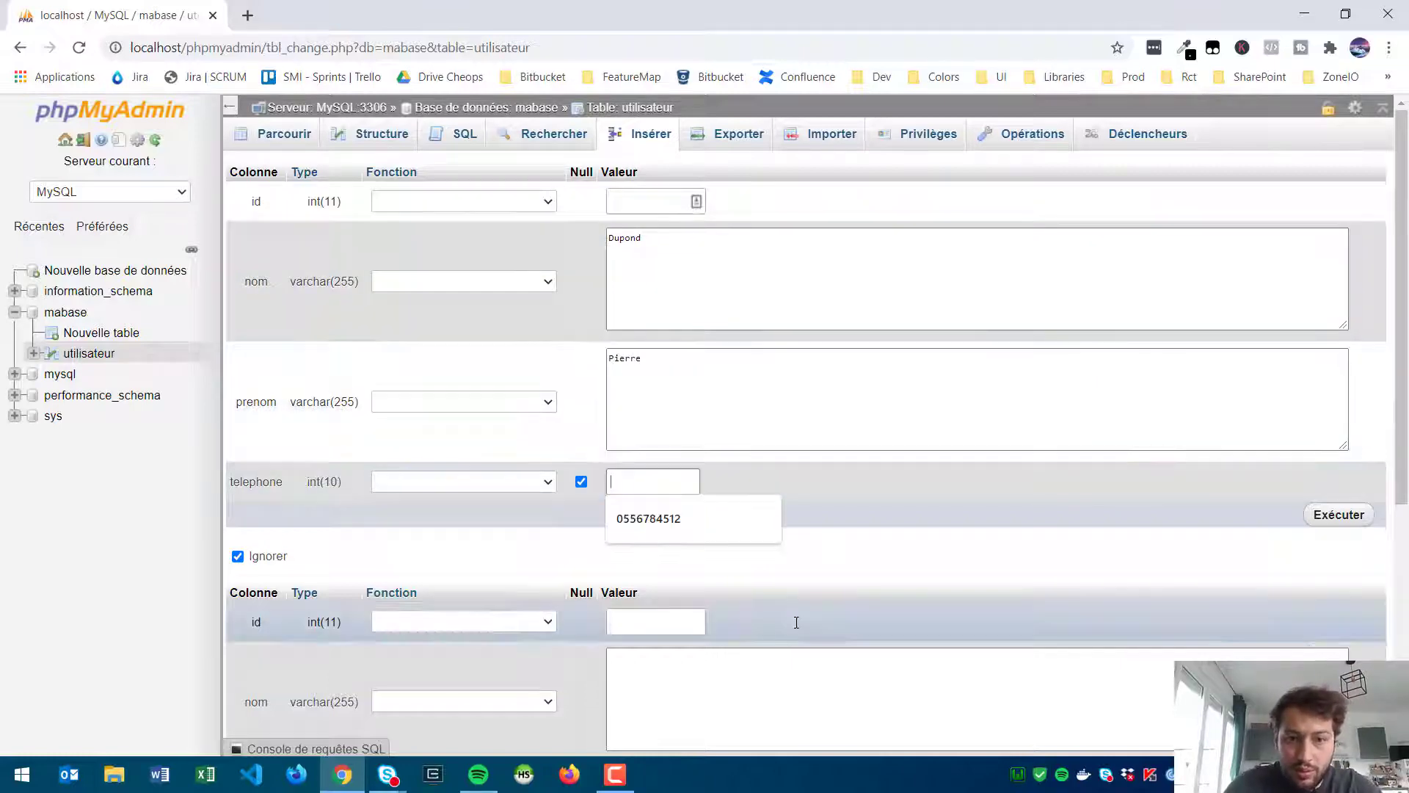
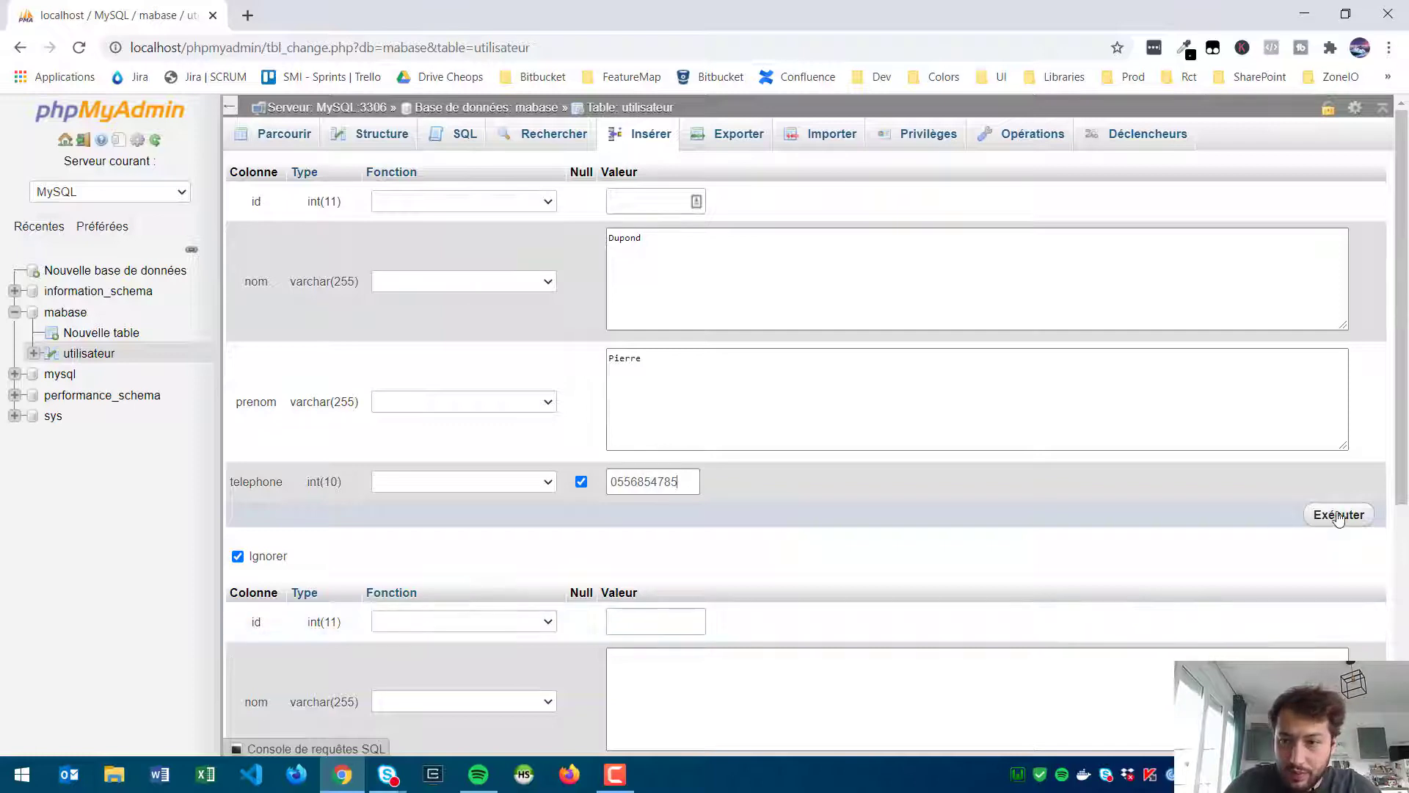
{"action": "left_click", "coordinate": [1334, 515]}
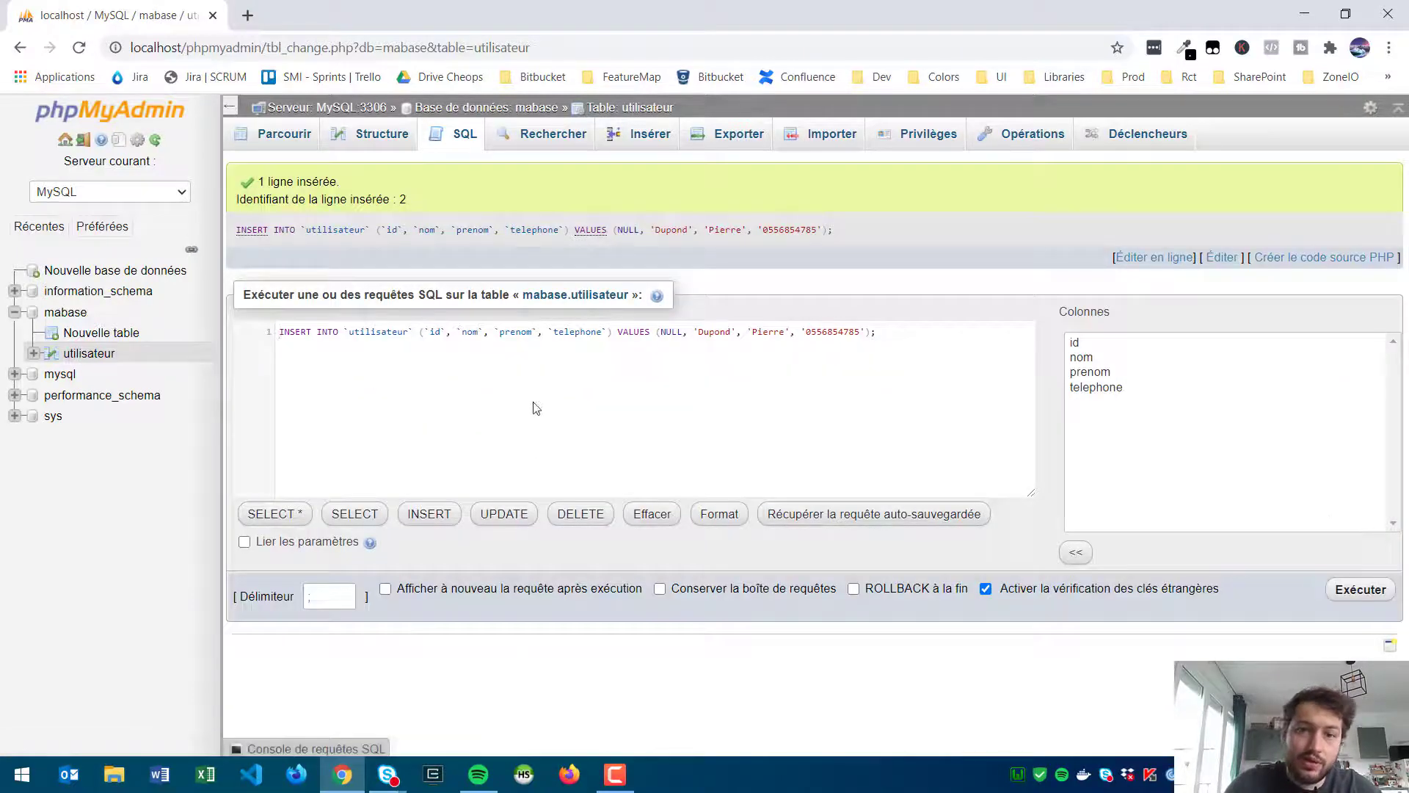
{"action": "left_click", "coordinate": [372, 135]}
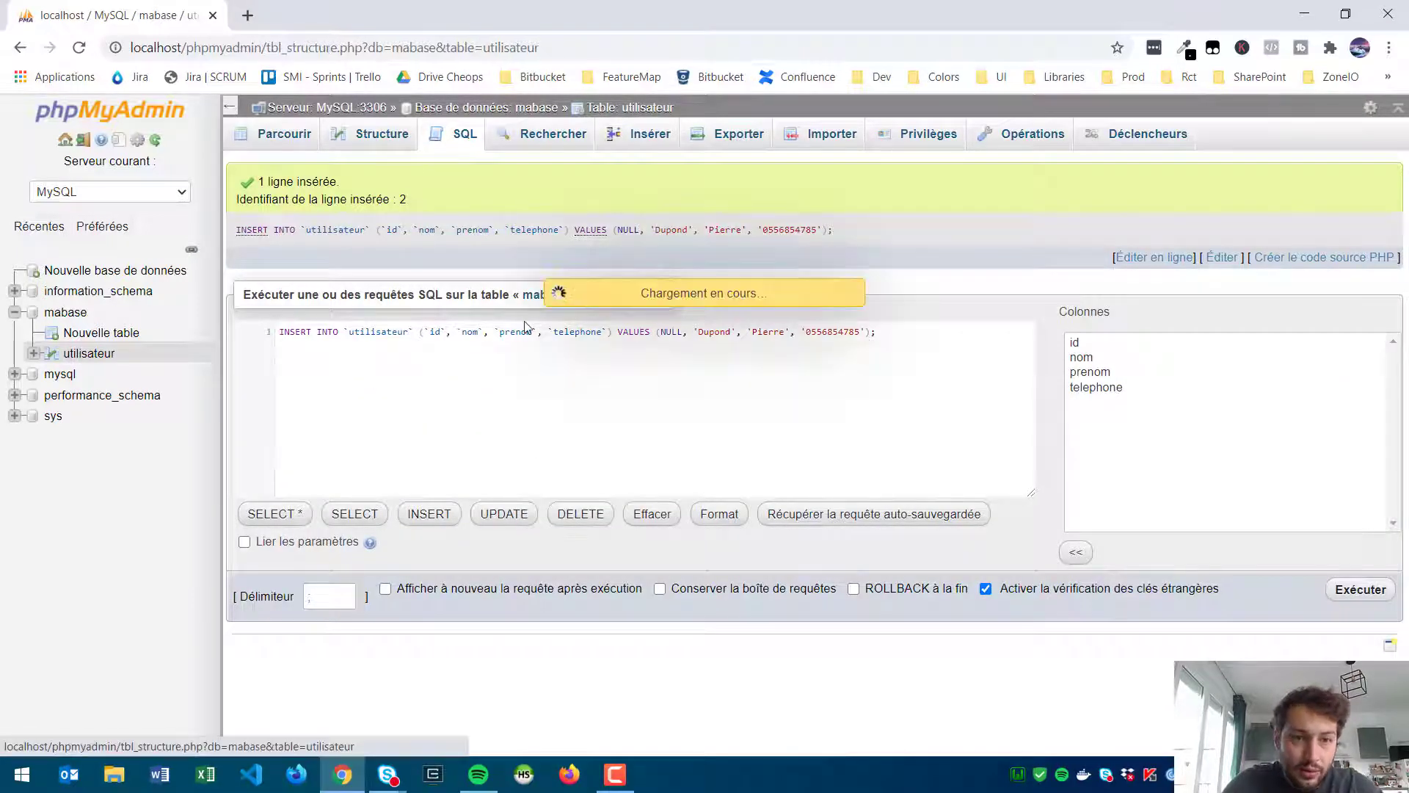
{"action": "left_click", "coordinate": [276, 134]}
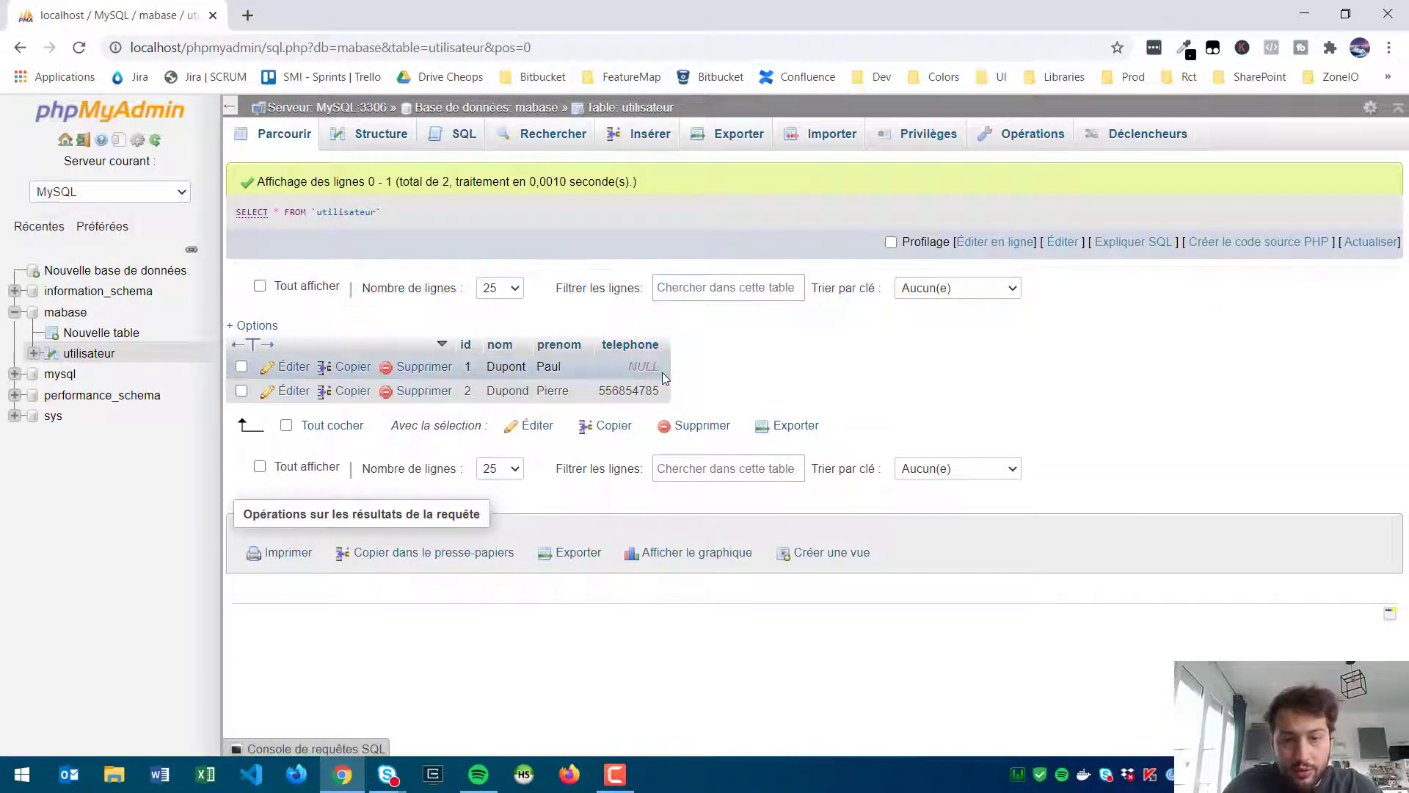
Step: Prefix row 2's telephone with a 0 inline and save the update
{"action": "double_click", "coordinate": [600, 394]}
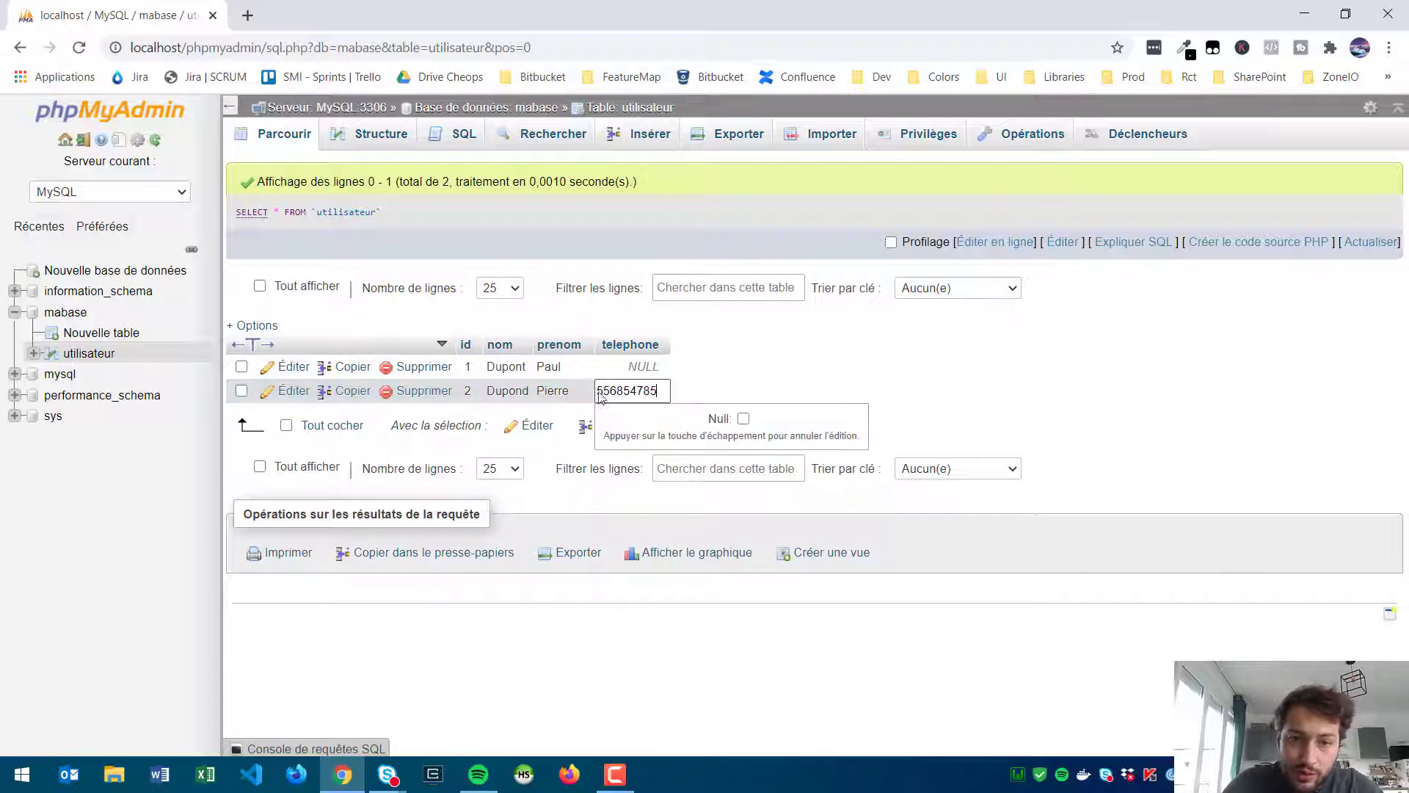
{"action": "left_click", "coordinate": [600, 391]}
{"action": "type", "text": "0"}
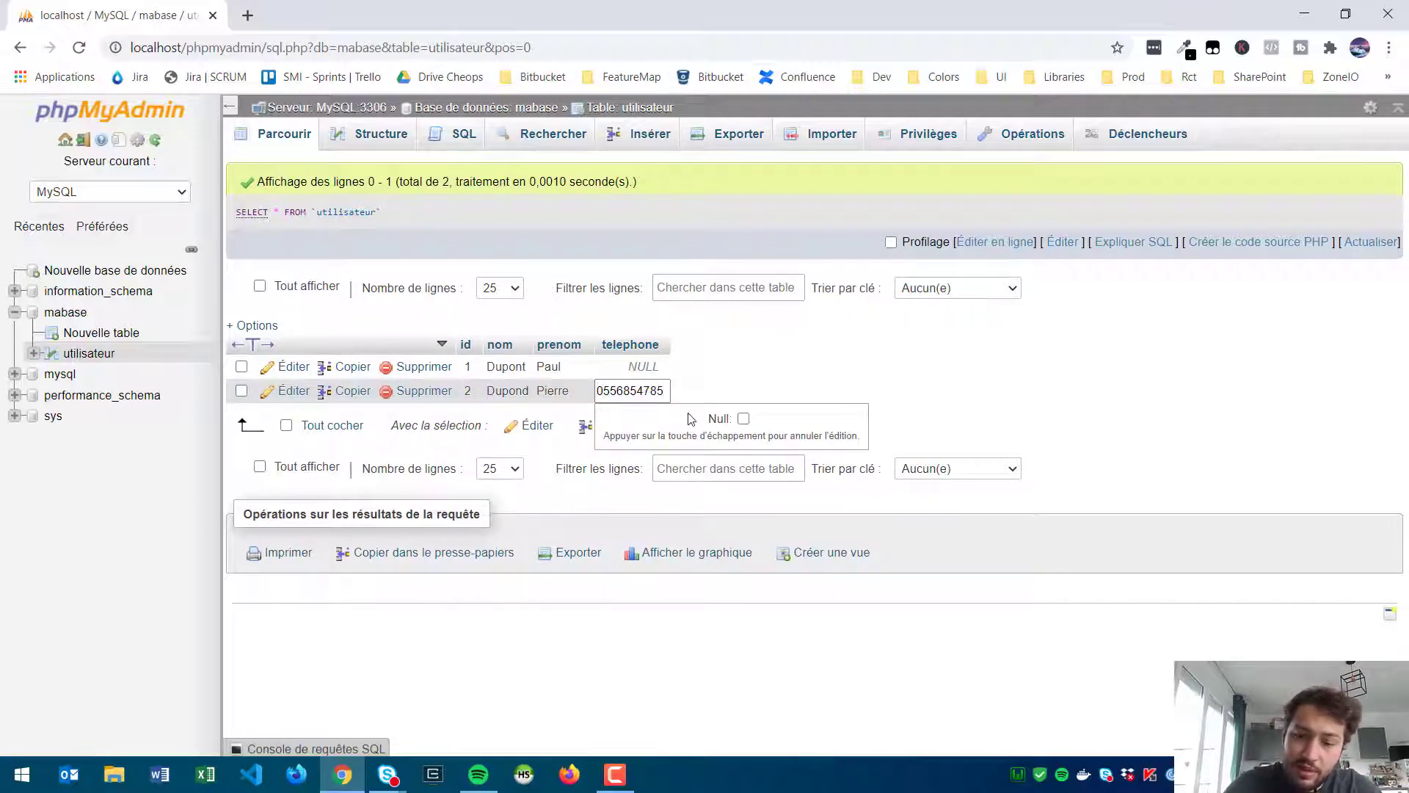
{"action": "key", "text": "Return"}
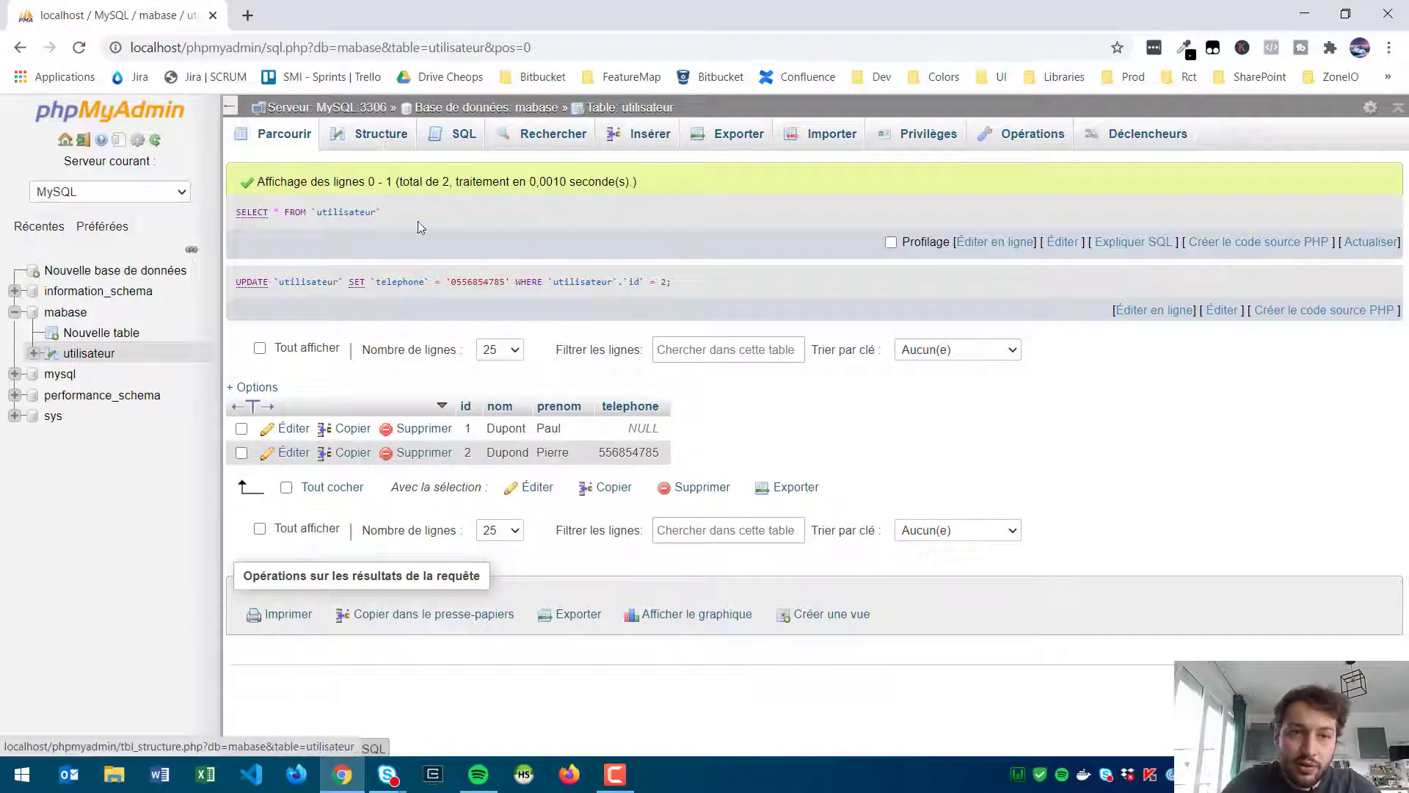
{"action": "left_click", "coordinate": [402, 150]}
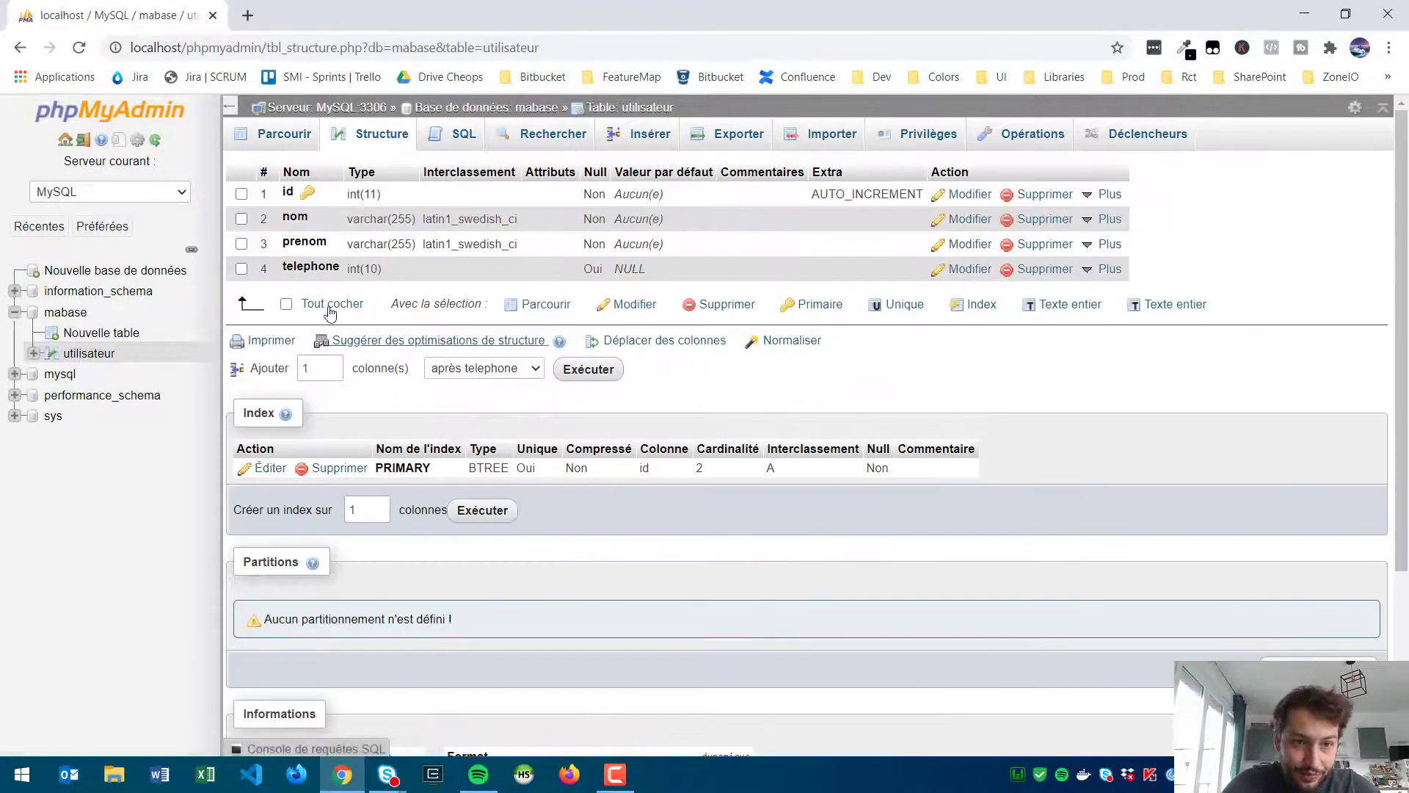
Step: Change the telephone column's type from INT to VARCHAR and refresh the structure
{"action": "left_click", "coordinate": [328, 273]}
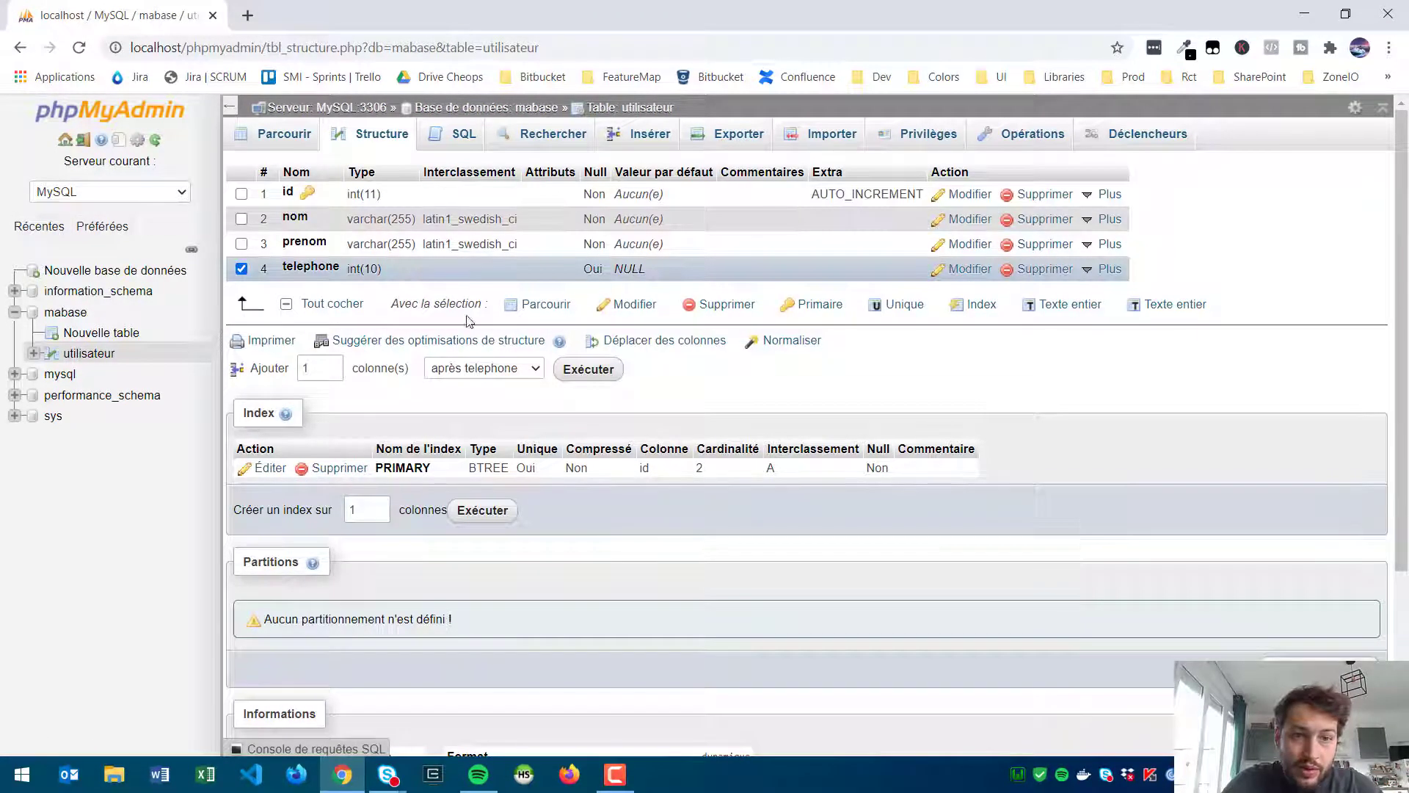
{"action": "left_click", "coordinate": [630, 304]}
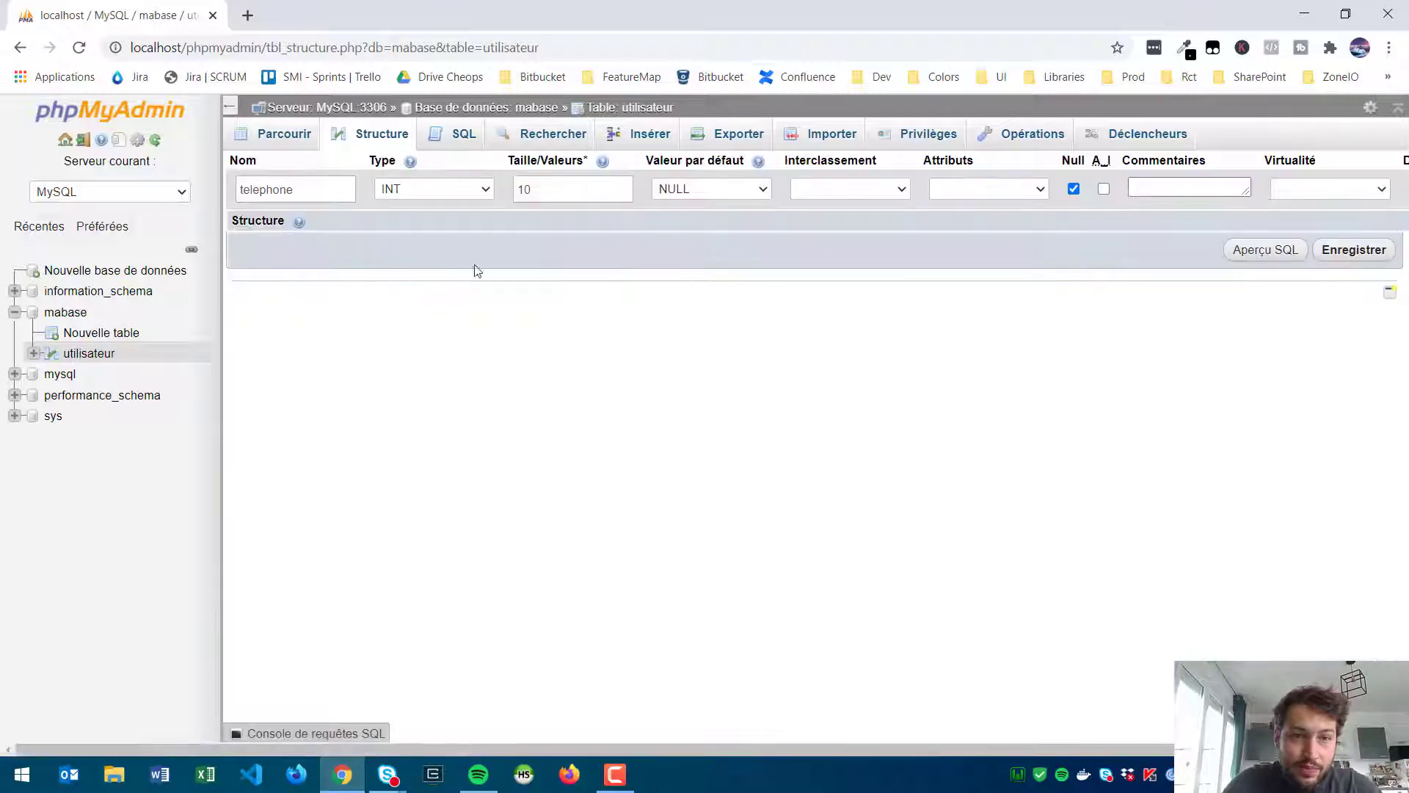
{"action": "left_click", "coordinate": [432, 188]}
{"action": "left_click", "coordinate": [444, 240]}
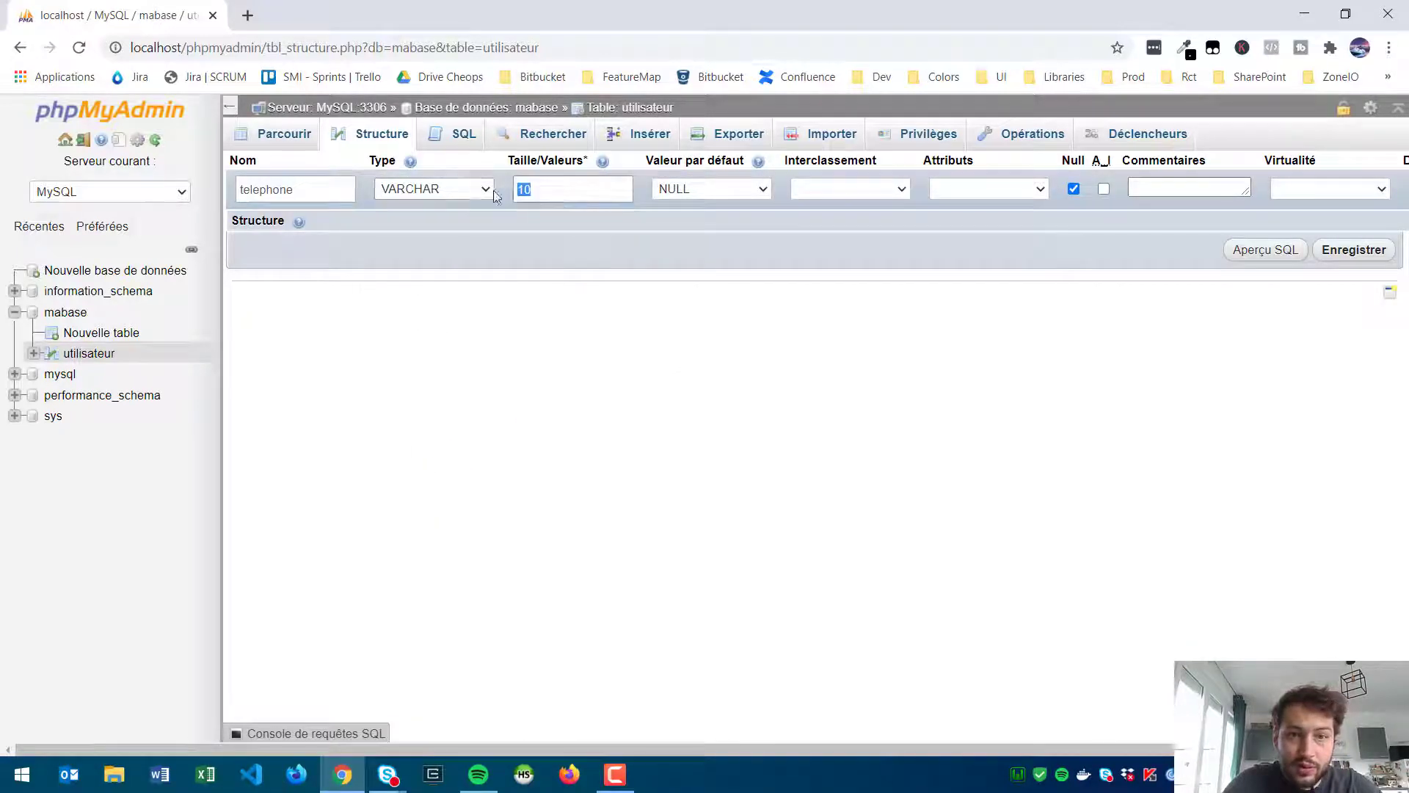
{"action": "left_click", "coordinate": [1353, 249]}
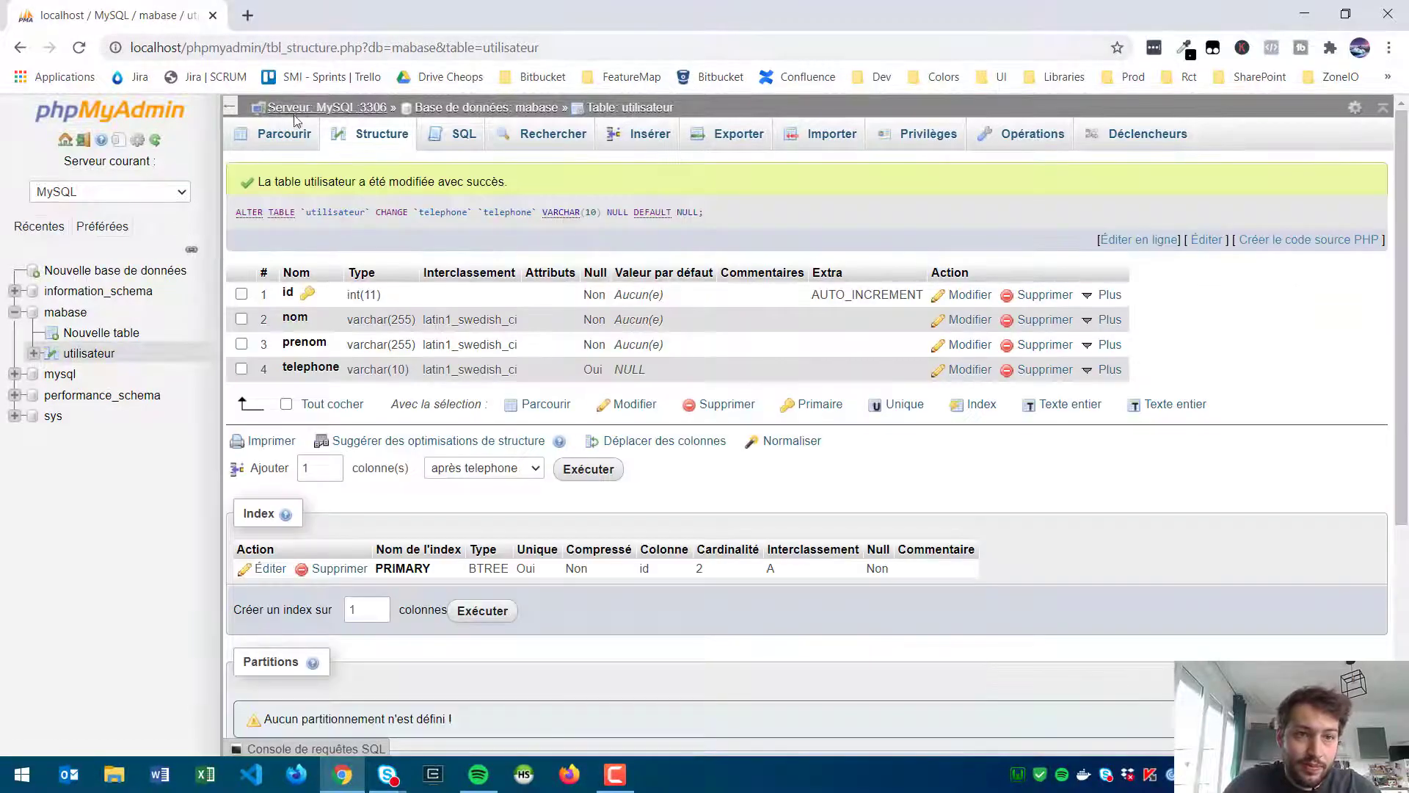
{"action": "left_click", "coordinate": [389, 145]}
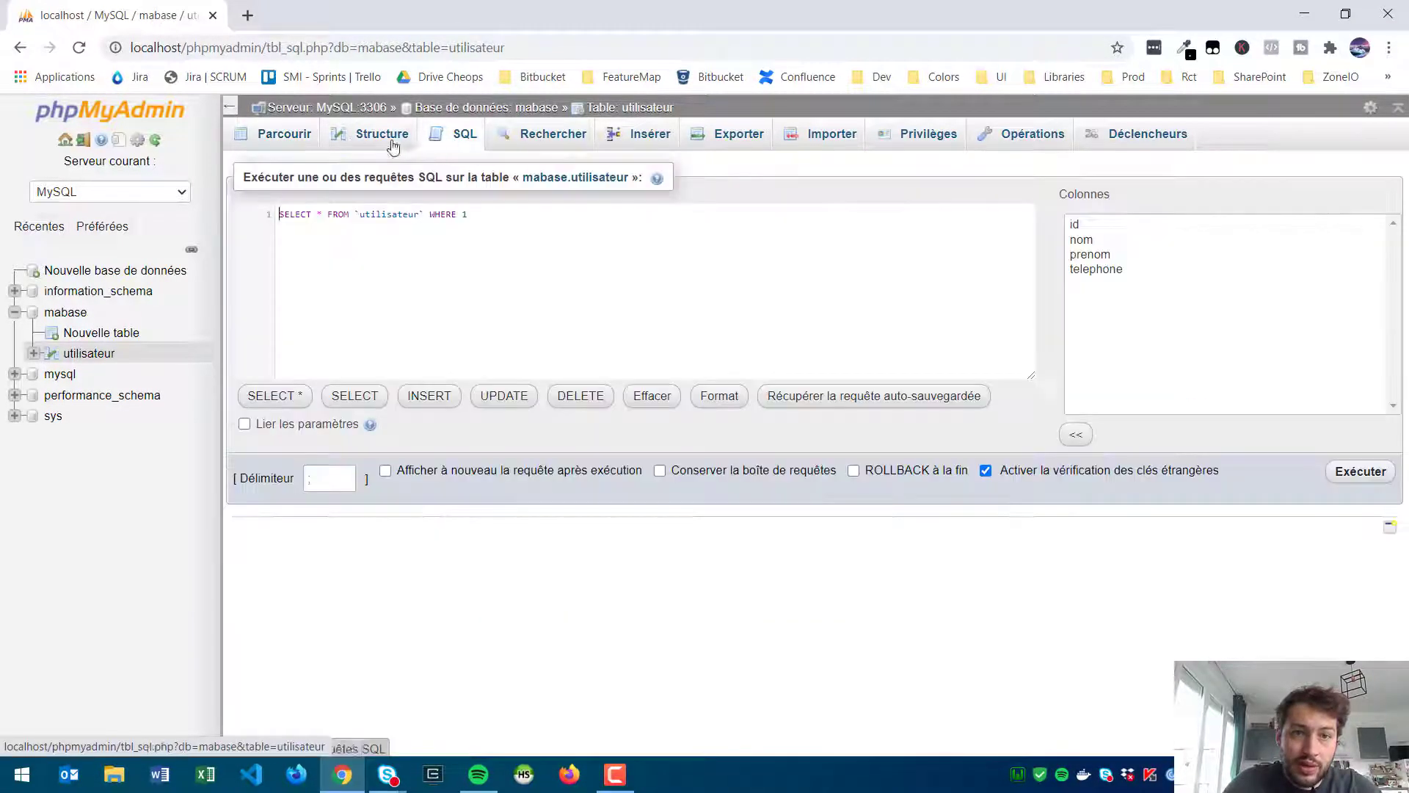
{"action": "left_click", "coordinate": [393, 147]}
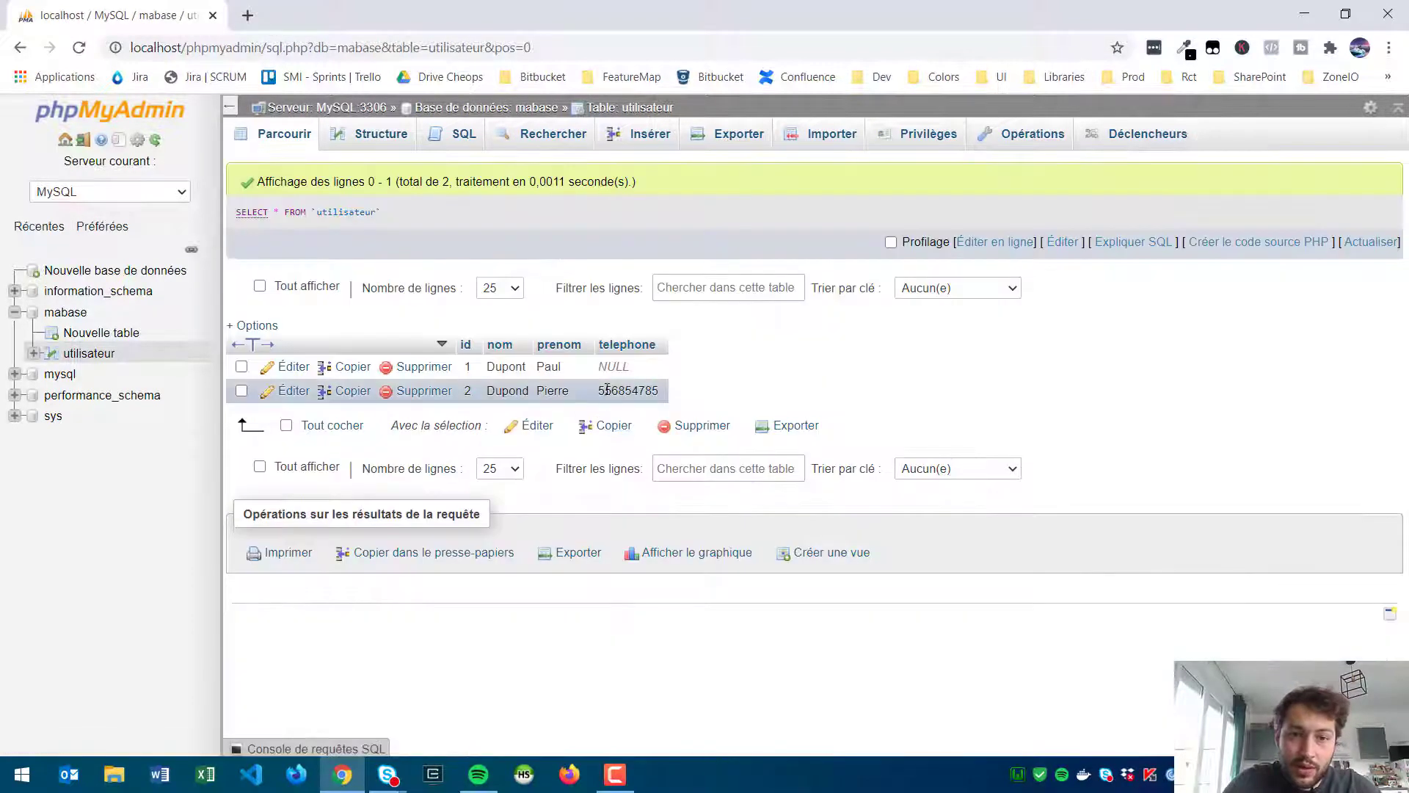
Step: Add the leading 0 back to row 2's telephone and save it
{"action": "double_click", "coordinate": [607, 389]}
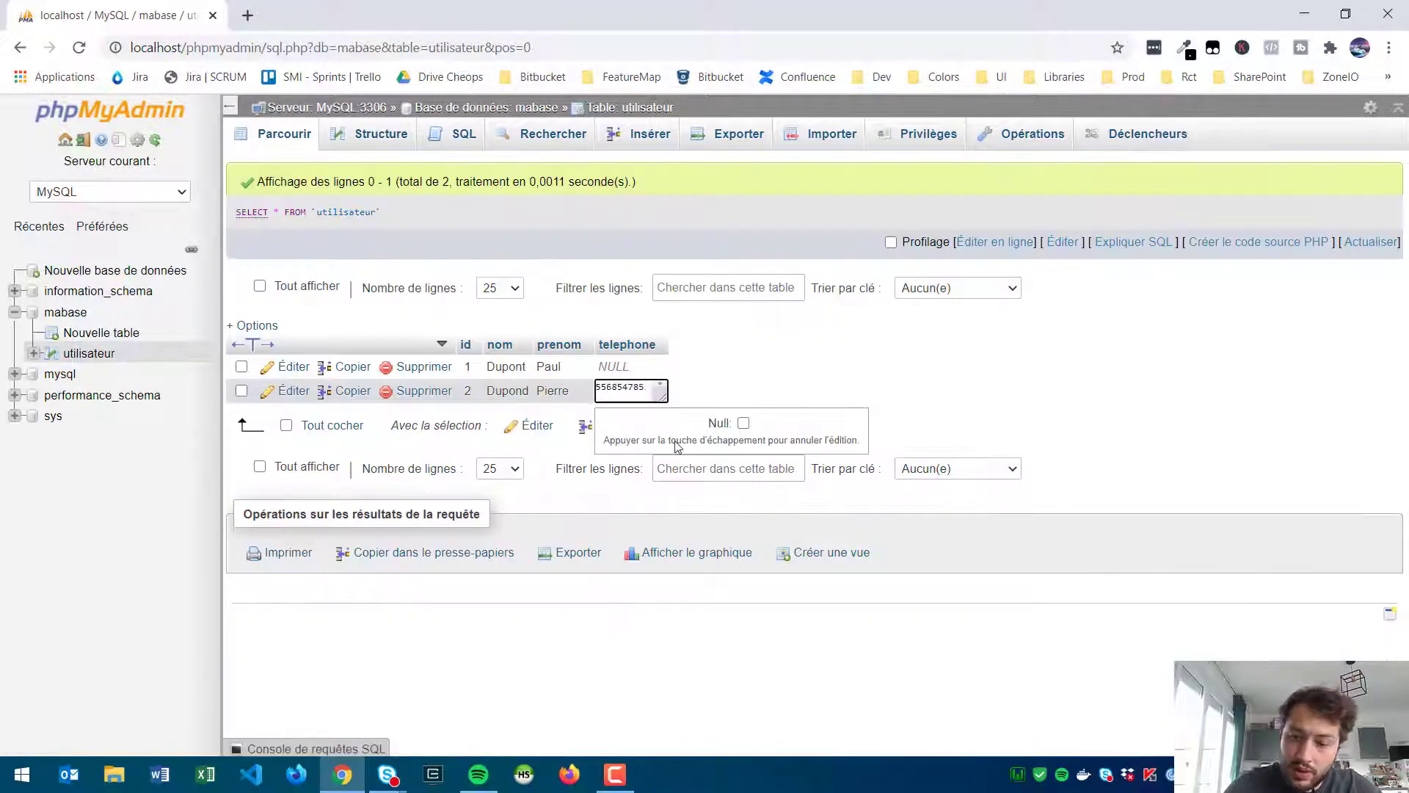
{"action": "type", "text": "0"}
{"action": "key", "text": "Return"}
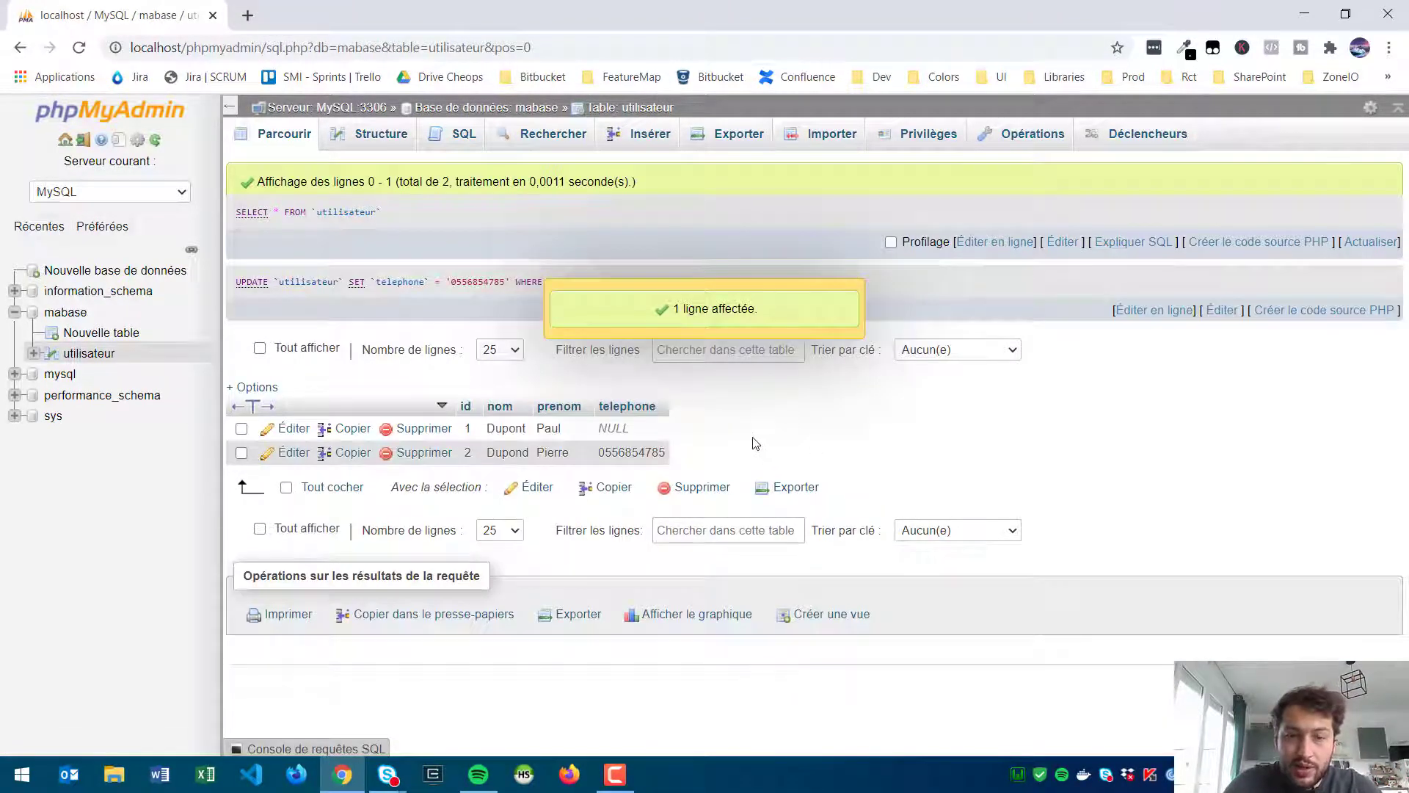
Step: Try a +33 international telephone value and dismiss the #1406 data too long error
{"action": "double_click", "coordinate": [612, 451]}
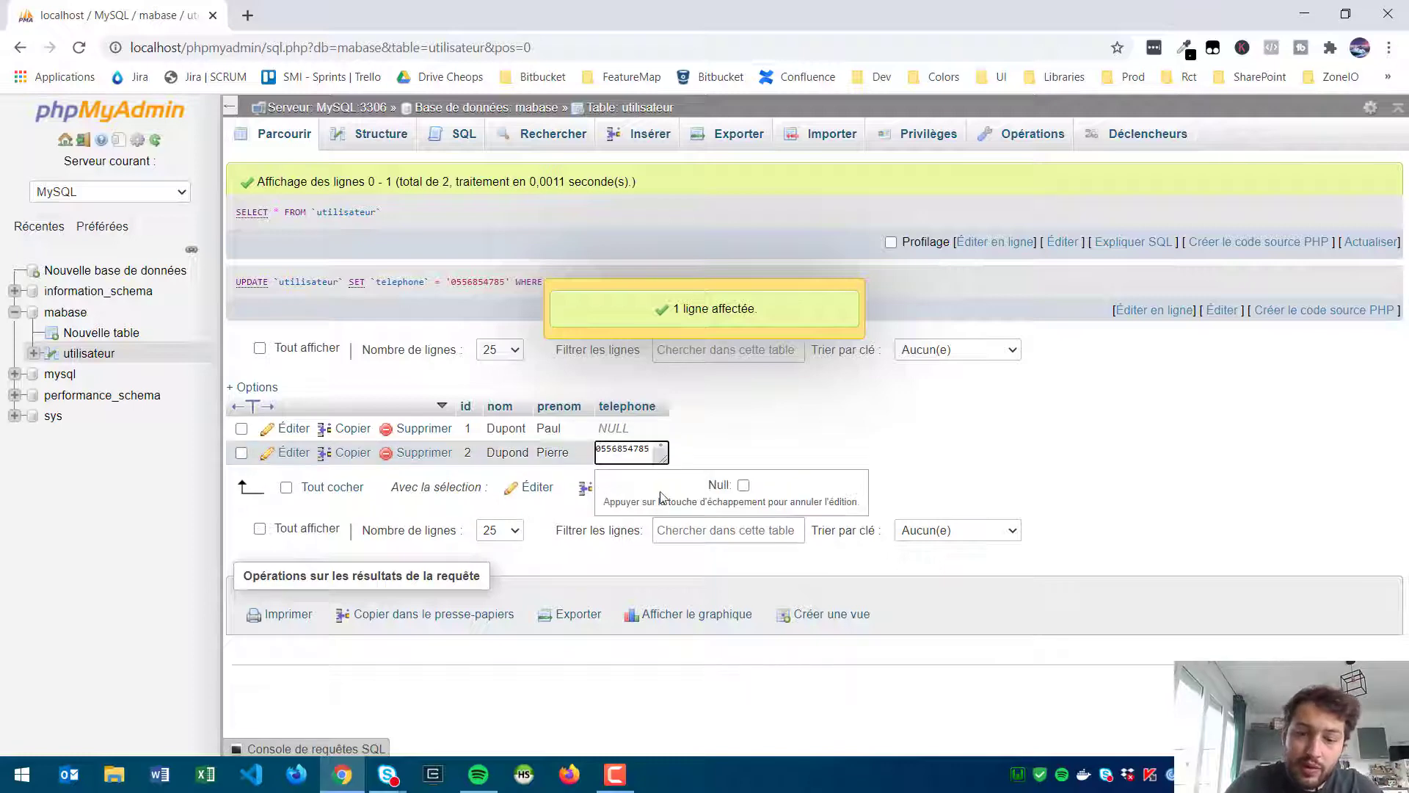
{"action": "key", "text": "Delete"}
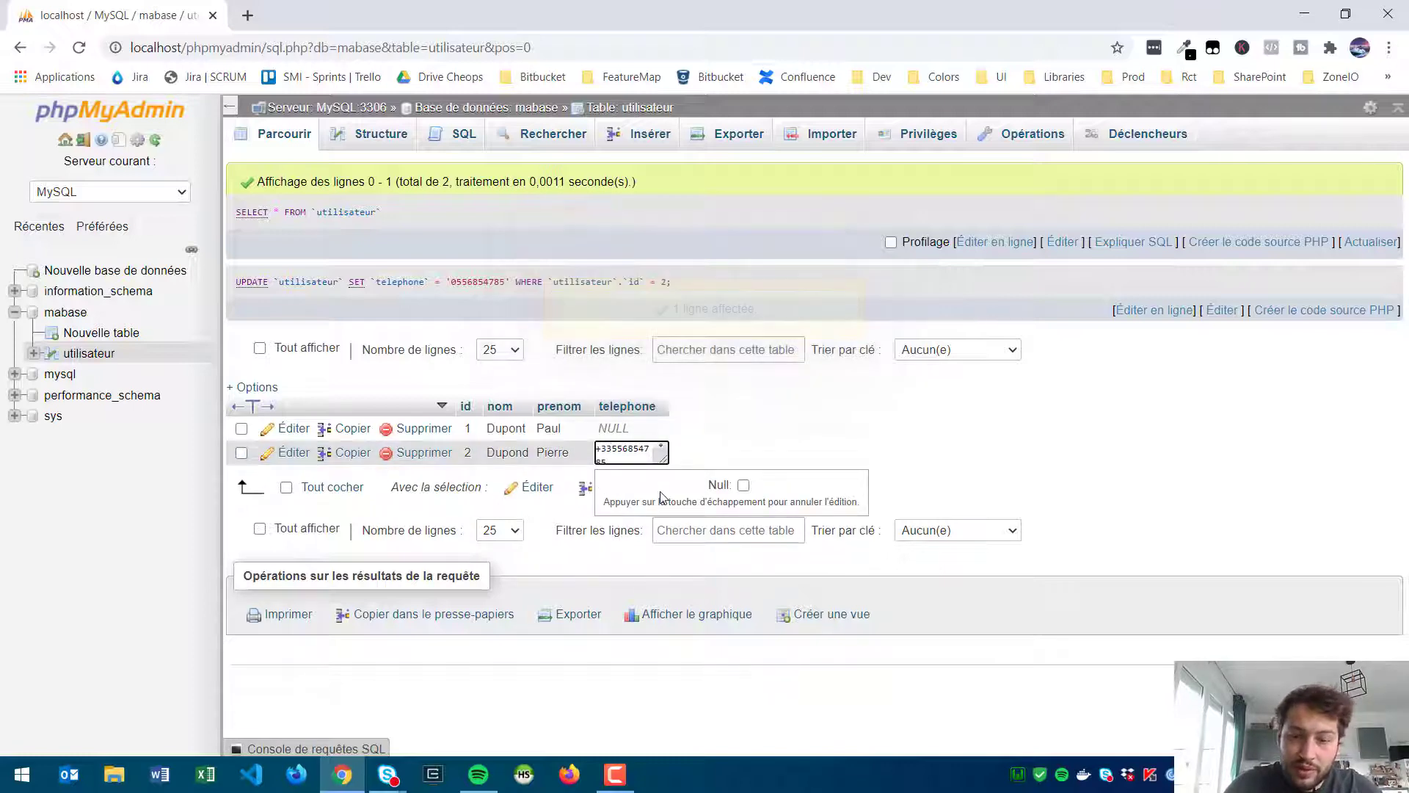
{"action": "left_click", "coordinate": [758, 424]}
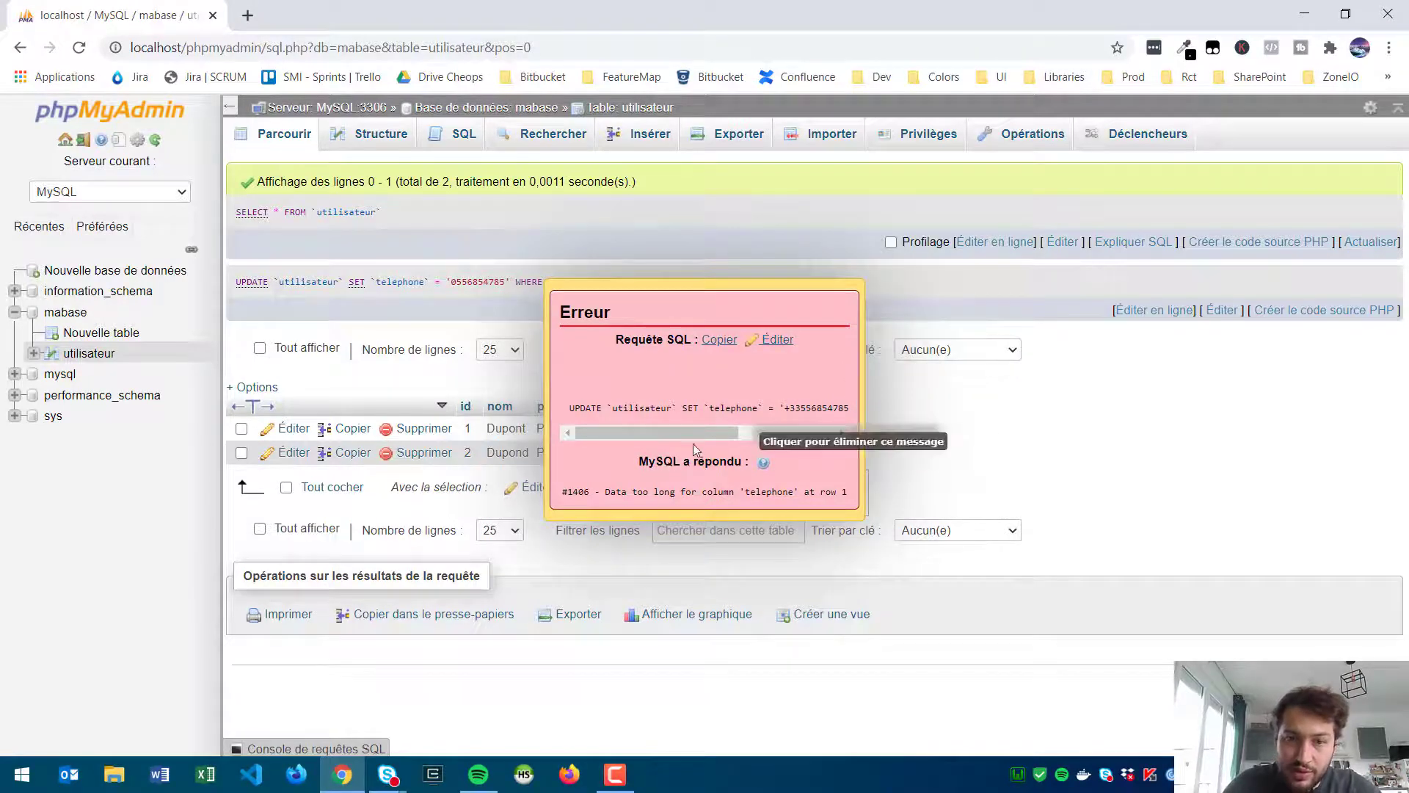
{"action": "left_click", "coordinate": [707, 303]}
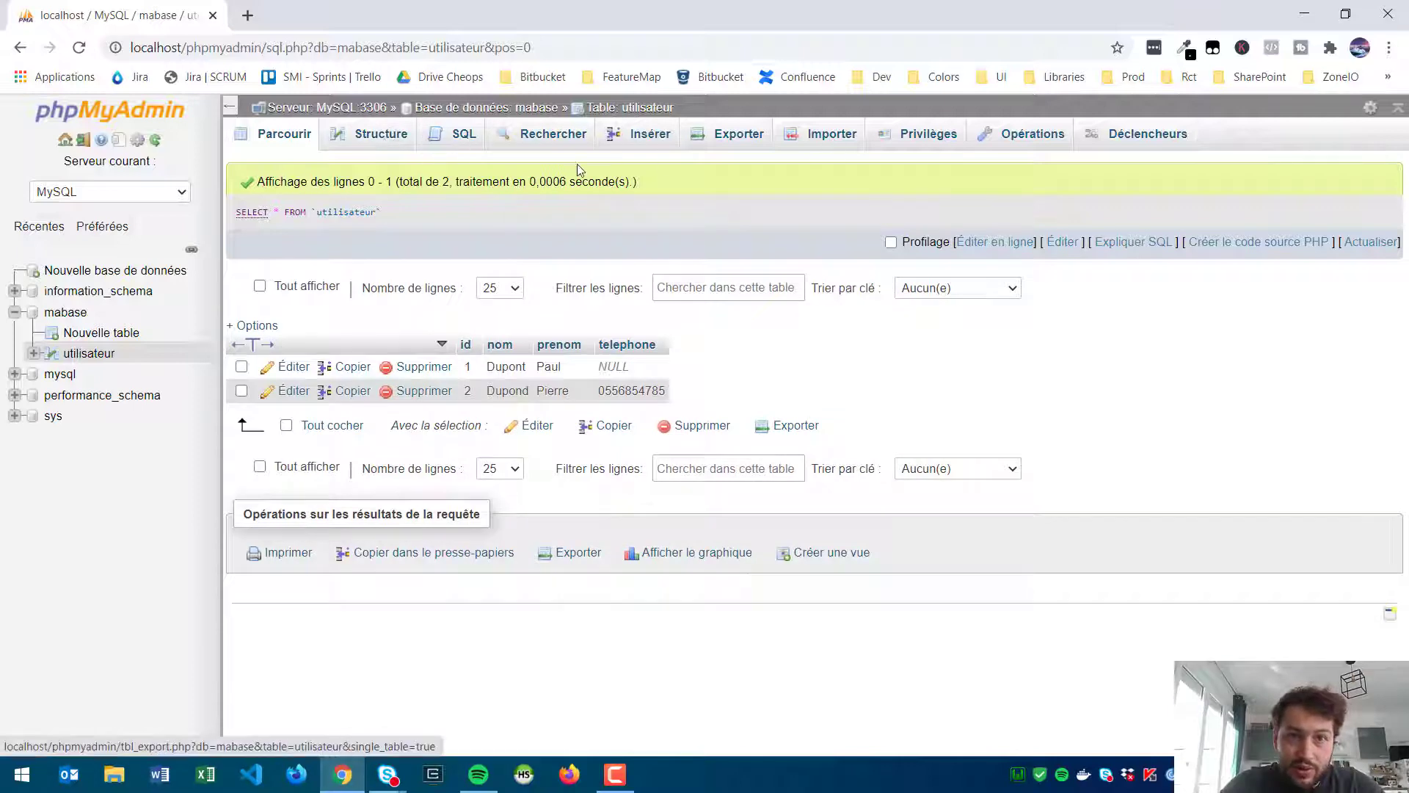
Step: Search utilisateur for the row with id 1
{"action": "left_click", "coordinate": [464, 134]}
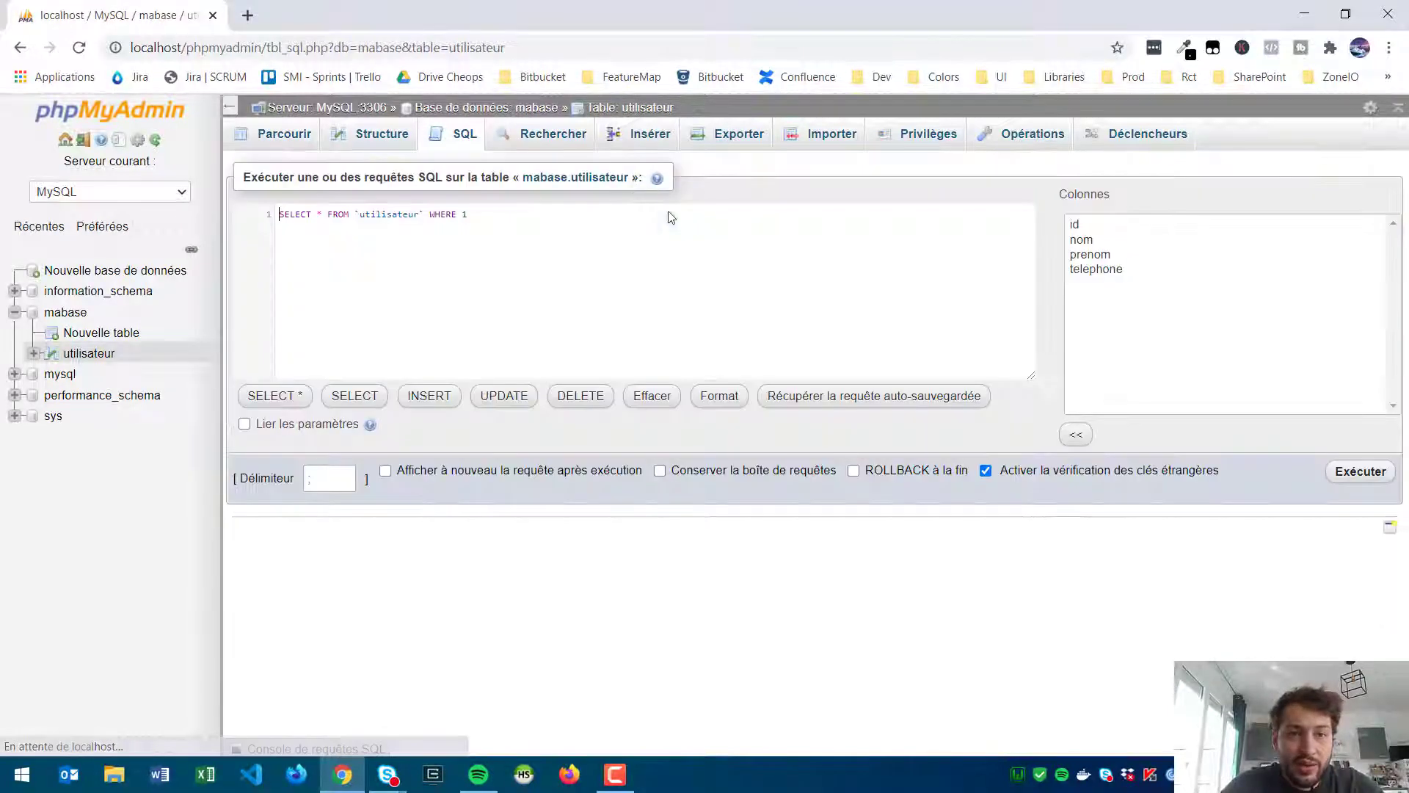
{"action": "left_click", "coordinate": [539, 143]}
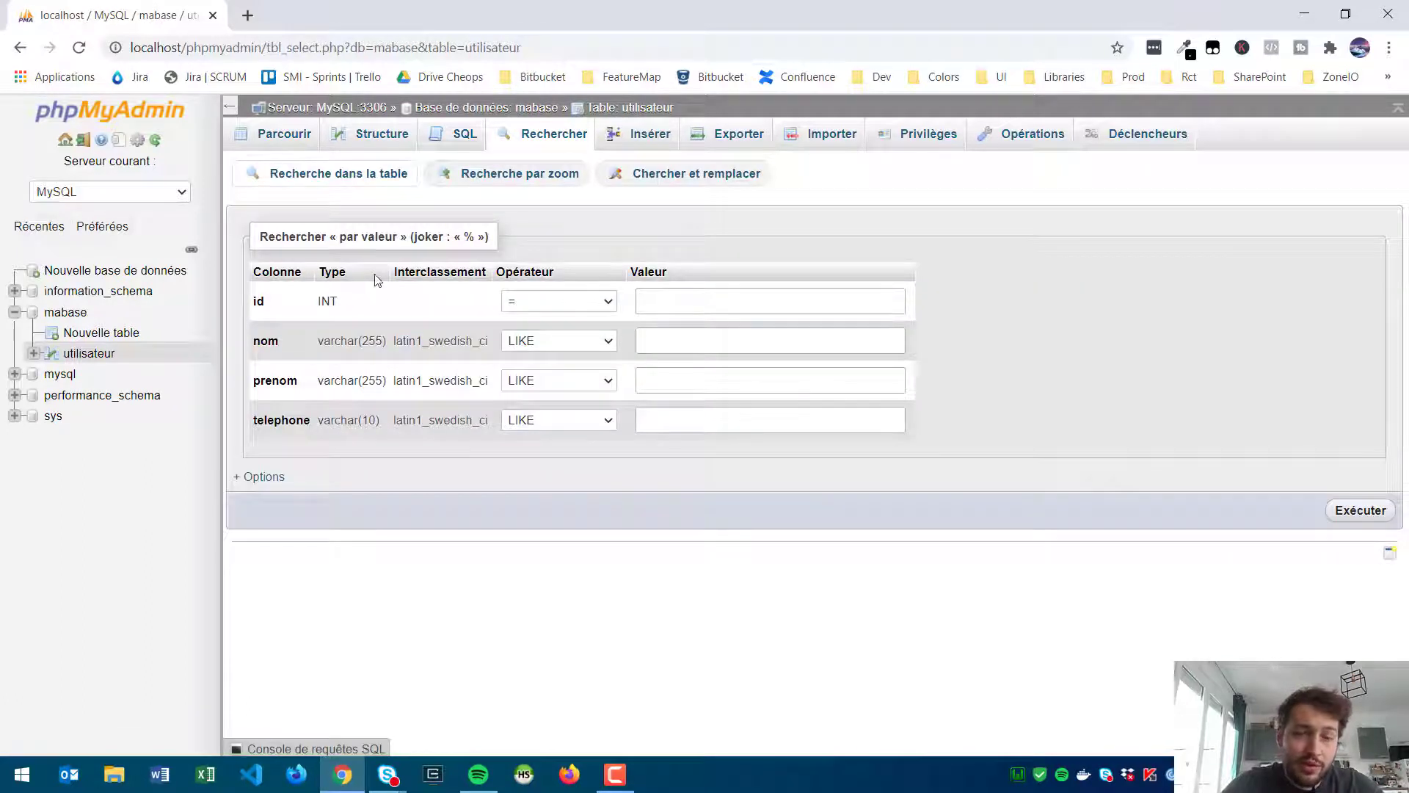
{"action": "left_click", "coordinate": [670, 300]}
{"action": "key", "text": "Escape"}
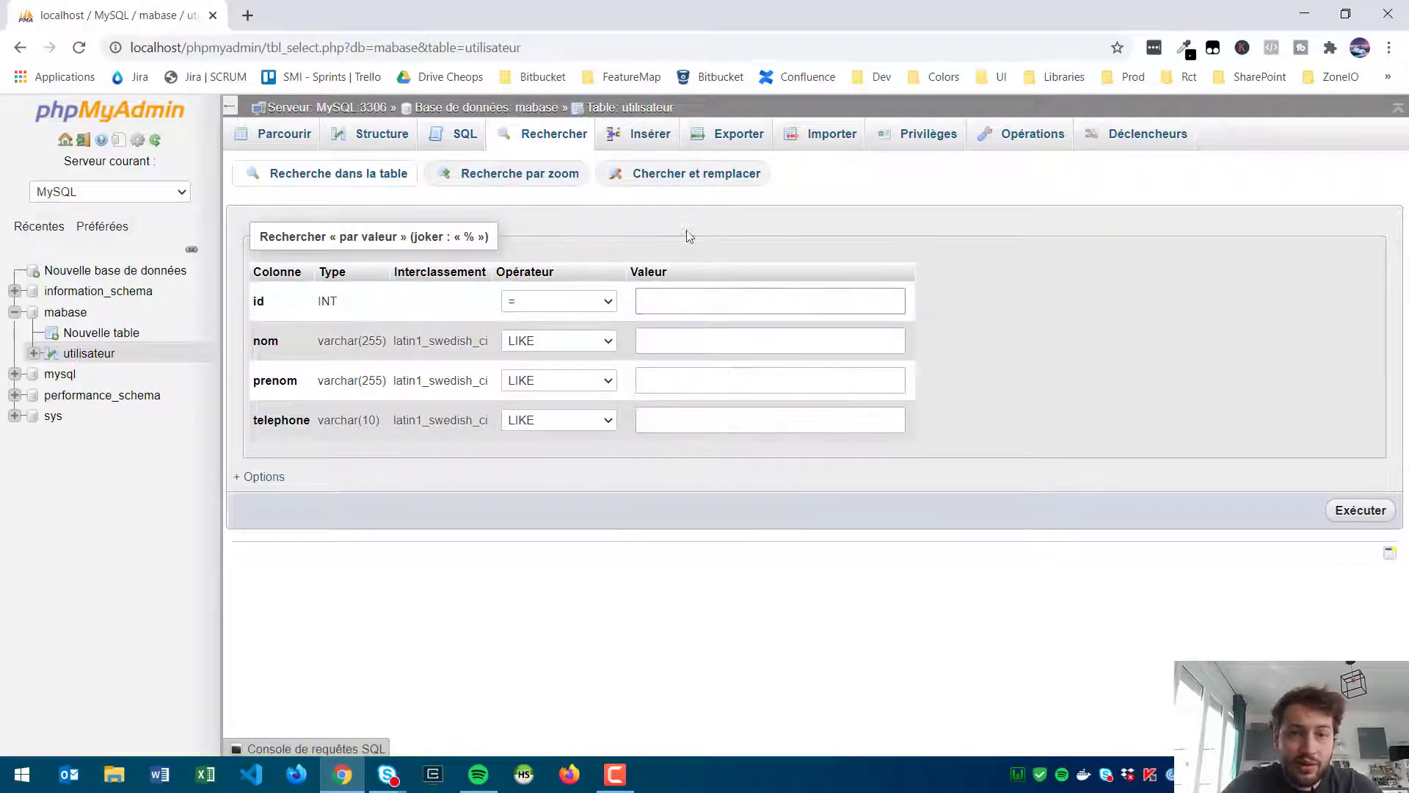
{"action": "left_click", "coordinate": [671, 299]}
{"action": "left_click", "coordinate": [709, 242]}
{"action": "left_click", "coordinate": [704, 303]}
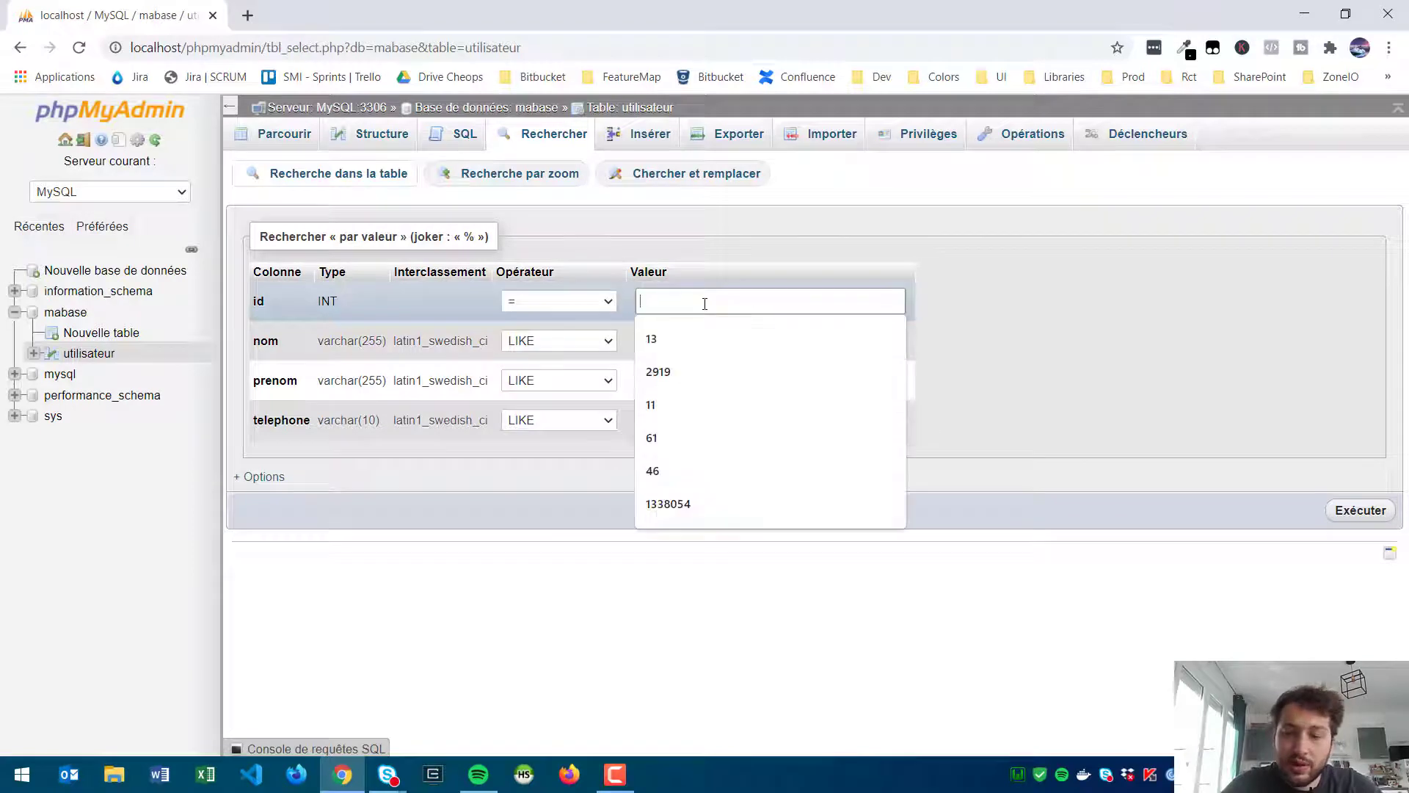
{"action": "type", "text": "1"}
{"action": "left_click", "coordinate": [1357, 510]}
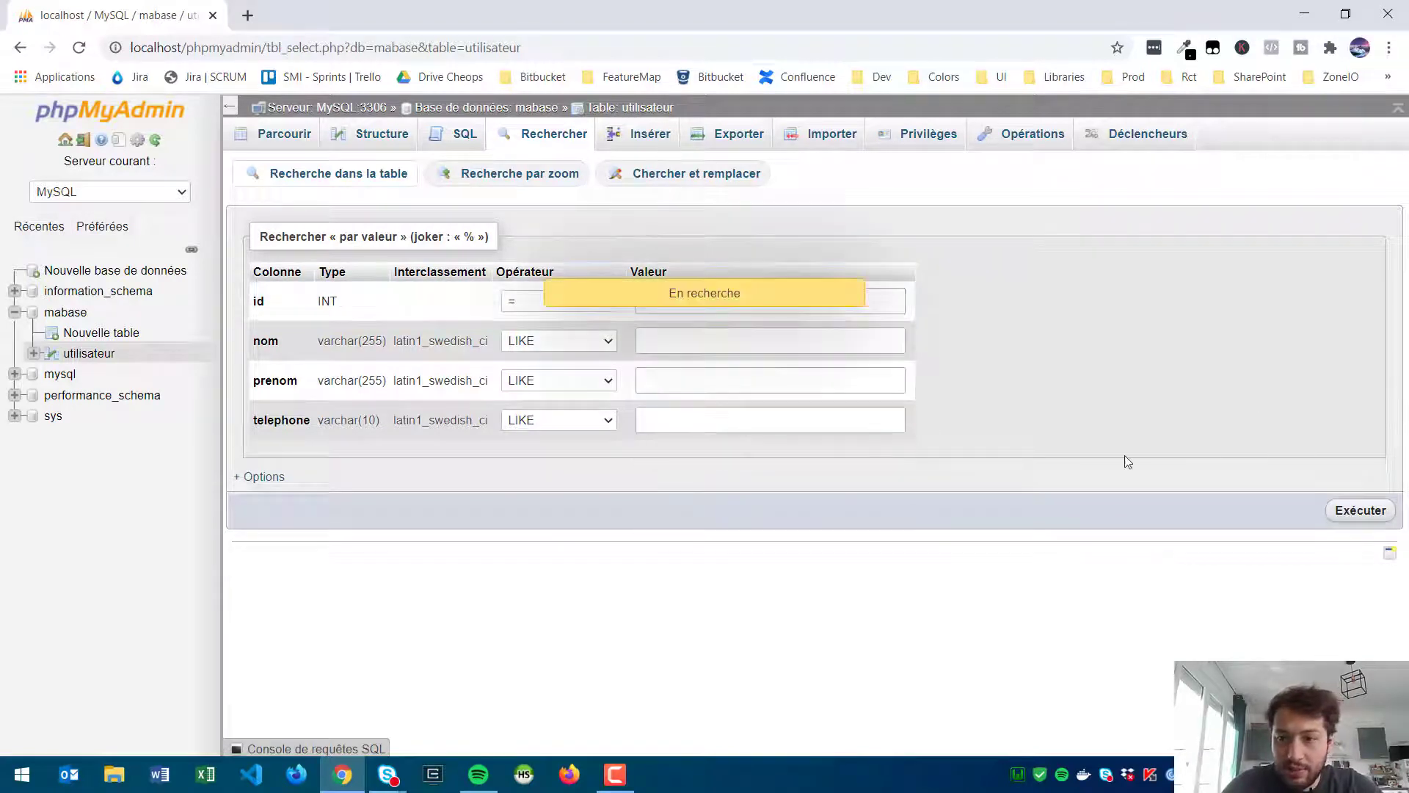
Step: Search nom with LIKE %...% for 'dup' and run the query
{"action": "left_click", "coordinate": [571, 150]}
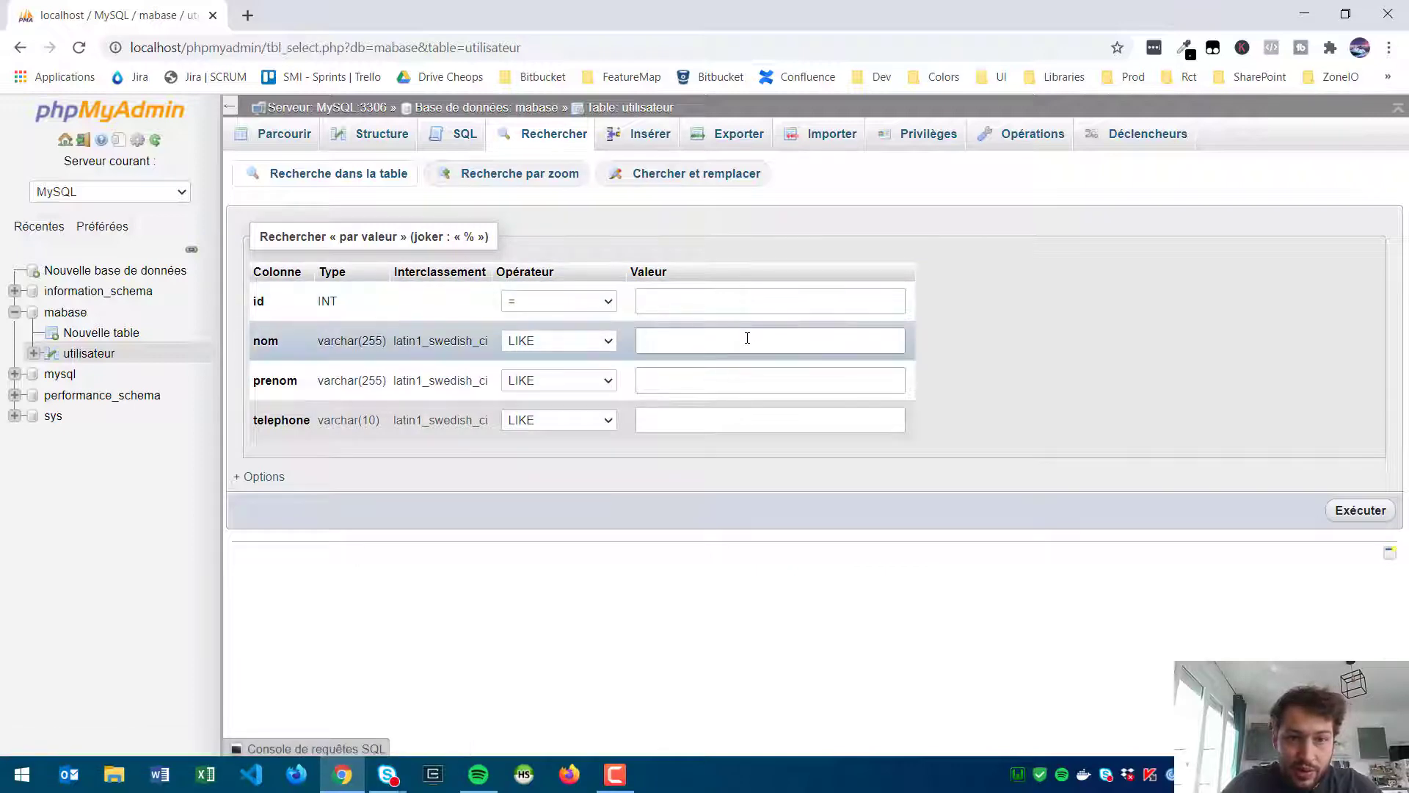
{"action": "left_click", "coordinate": [747, 339]}
{"action": "type", "text": "dup"}
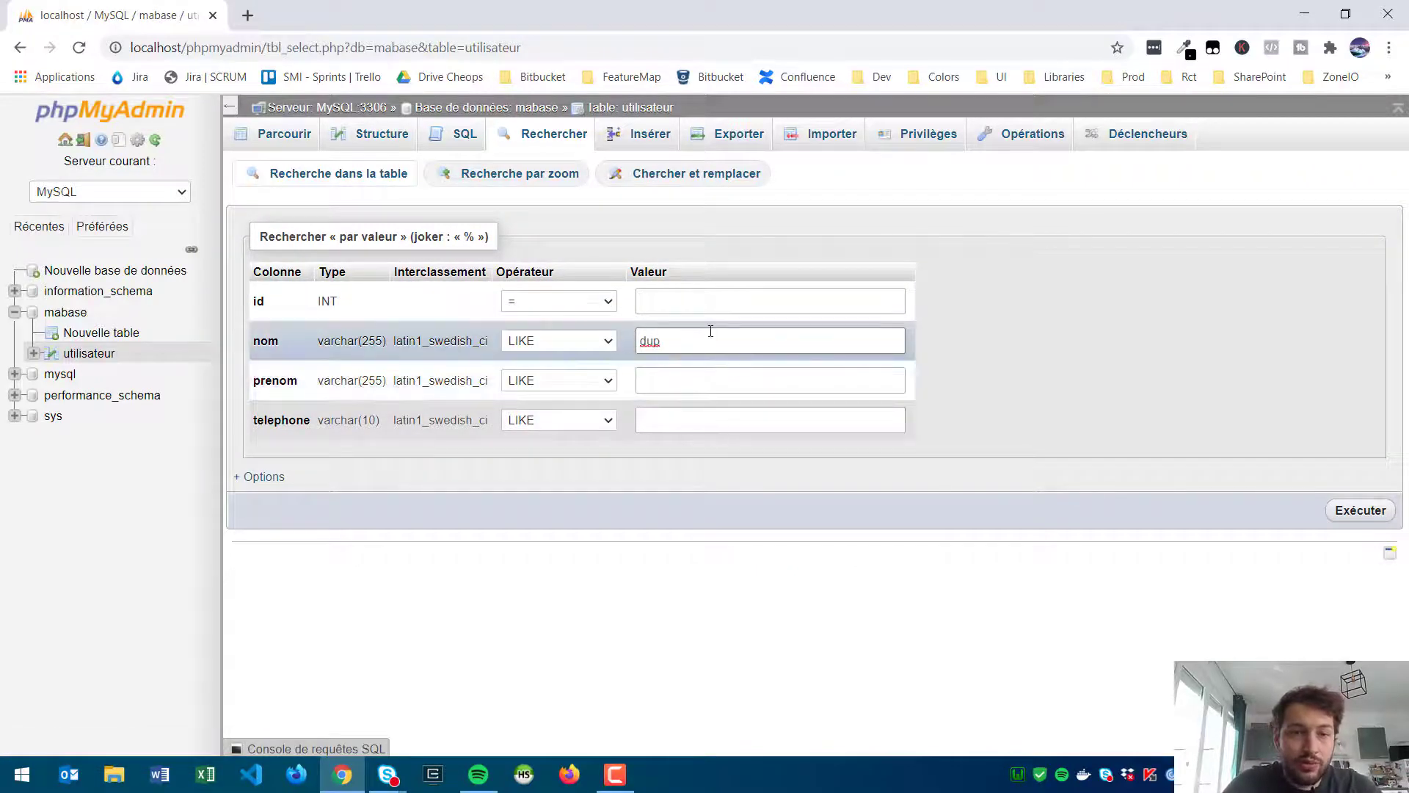
{"action": "left_click", "coordinate": [558, 340]}
{"action": "left_click", "coordinate": [566, 386]}
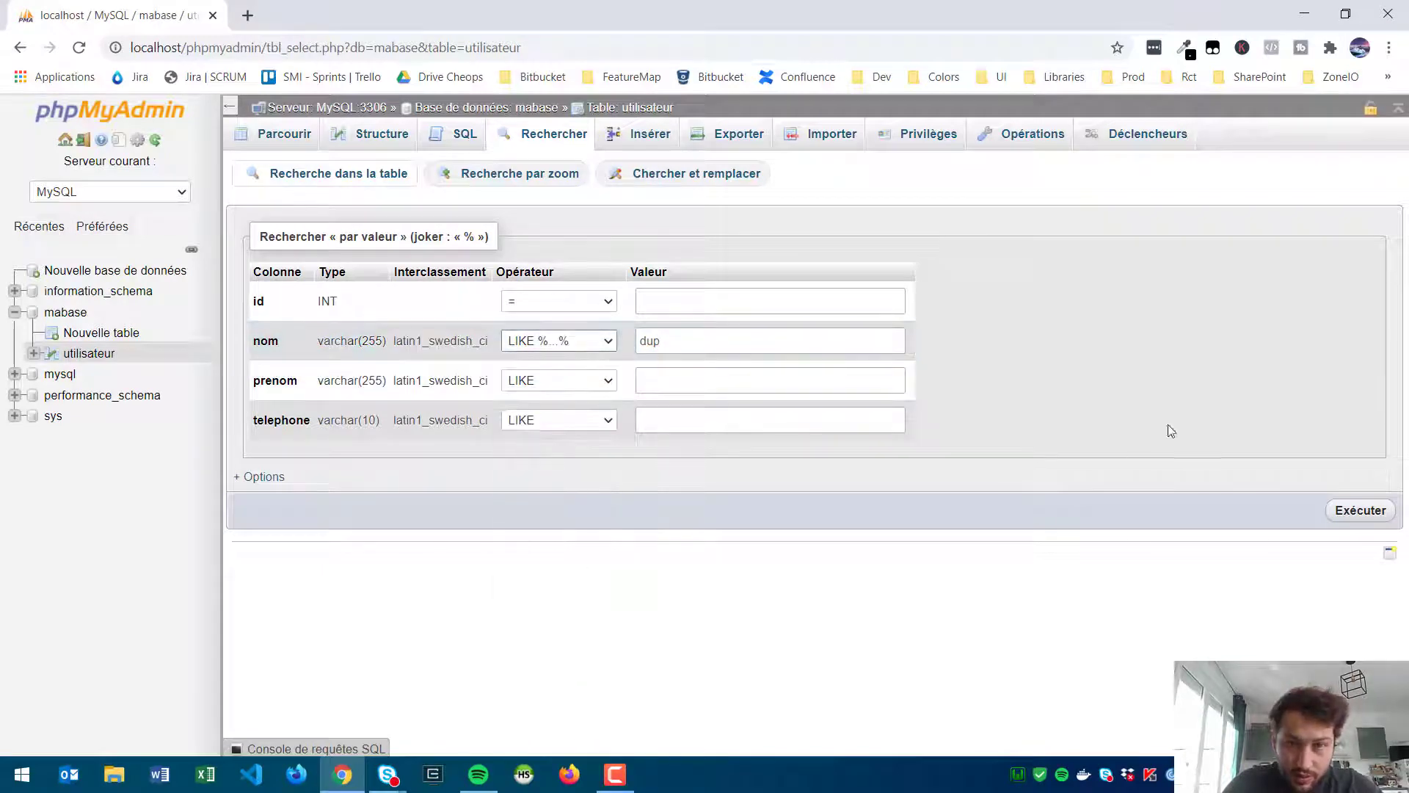
{"action": "left_click", "coordinate": [1368, 523]}
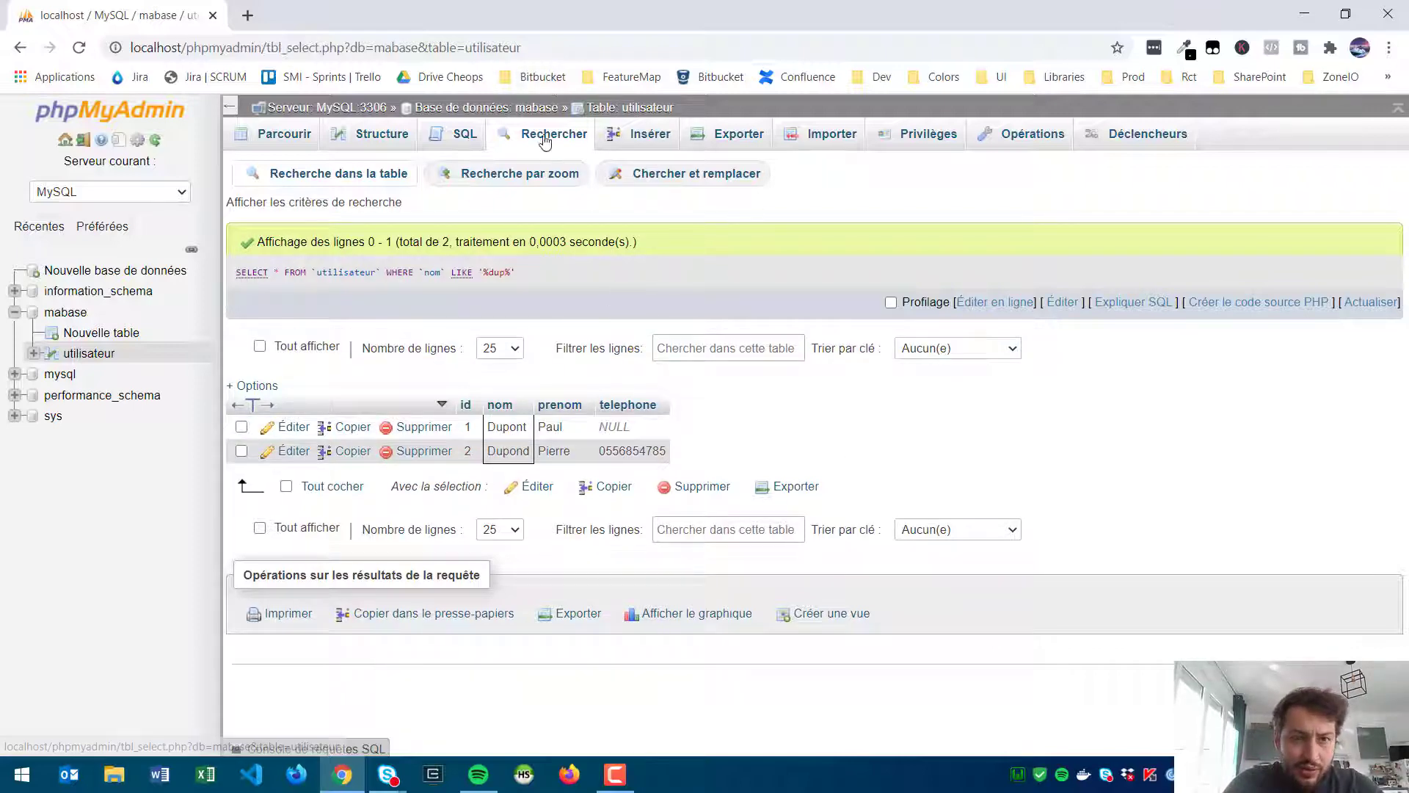
{"action": "left_click", "coordinate": [631, 149]}
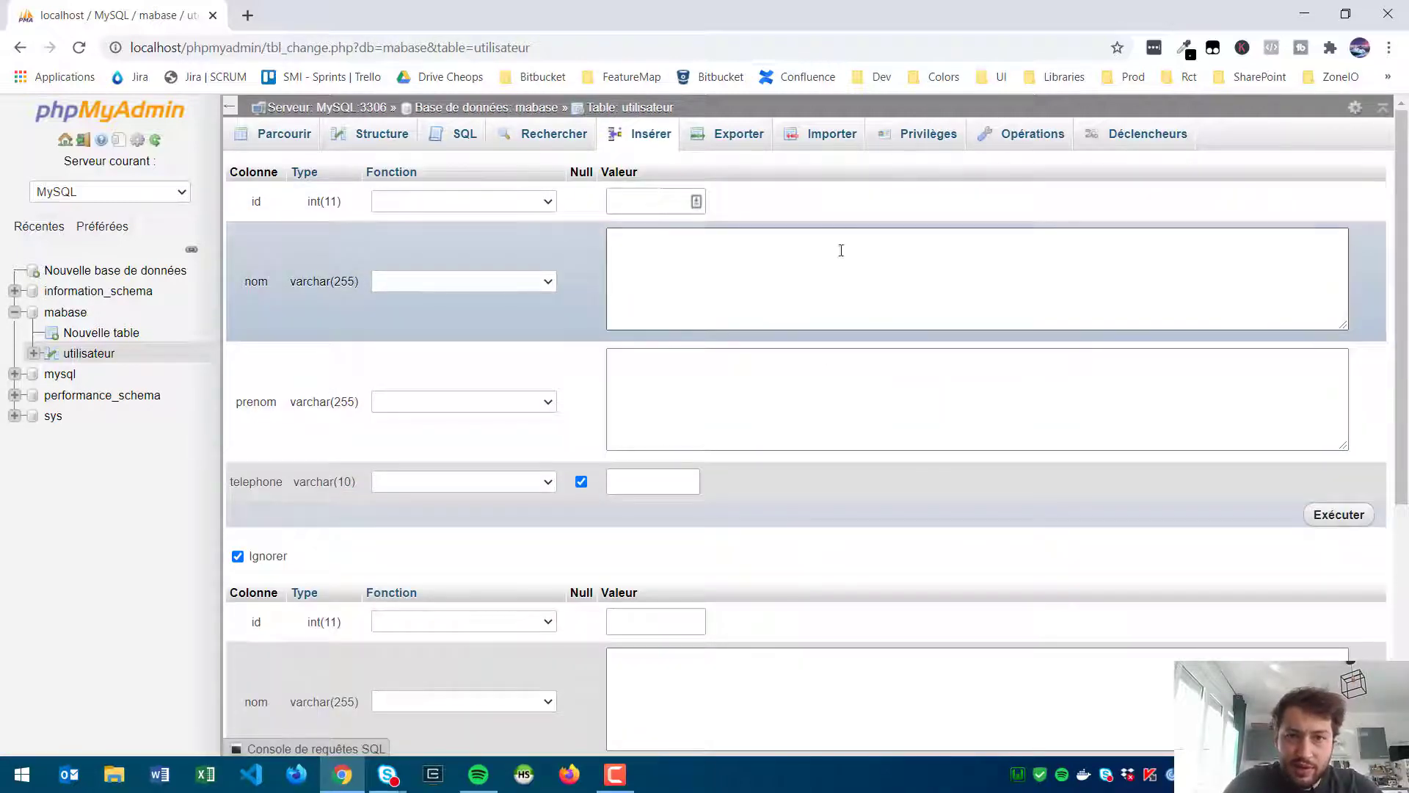
Step: Export utilisateur with the quick SQL method so utilisateur.sql downloads
{"action": "left_click", "coordinate": [734, 142]}
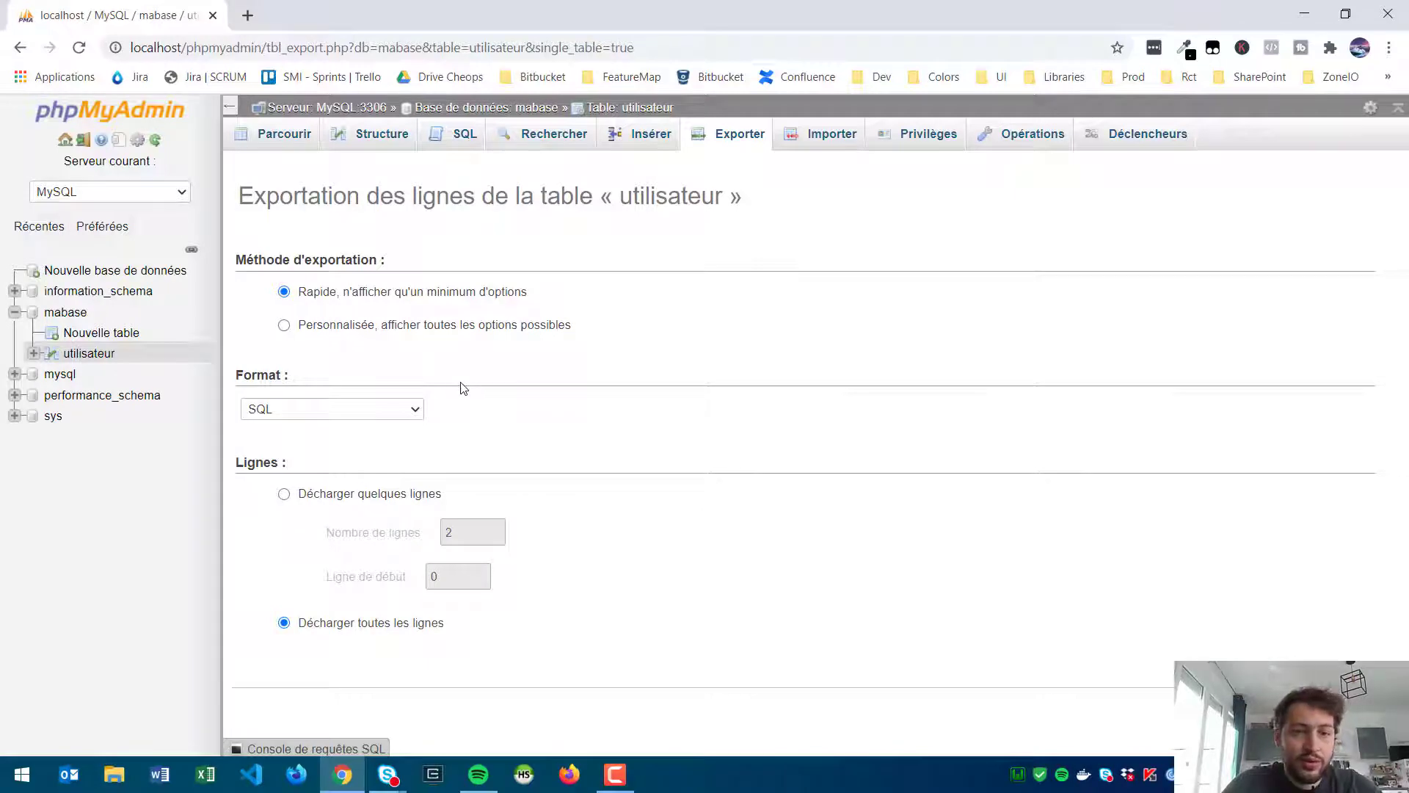
{"action": "left_click", "coordinate": [370, 325]}
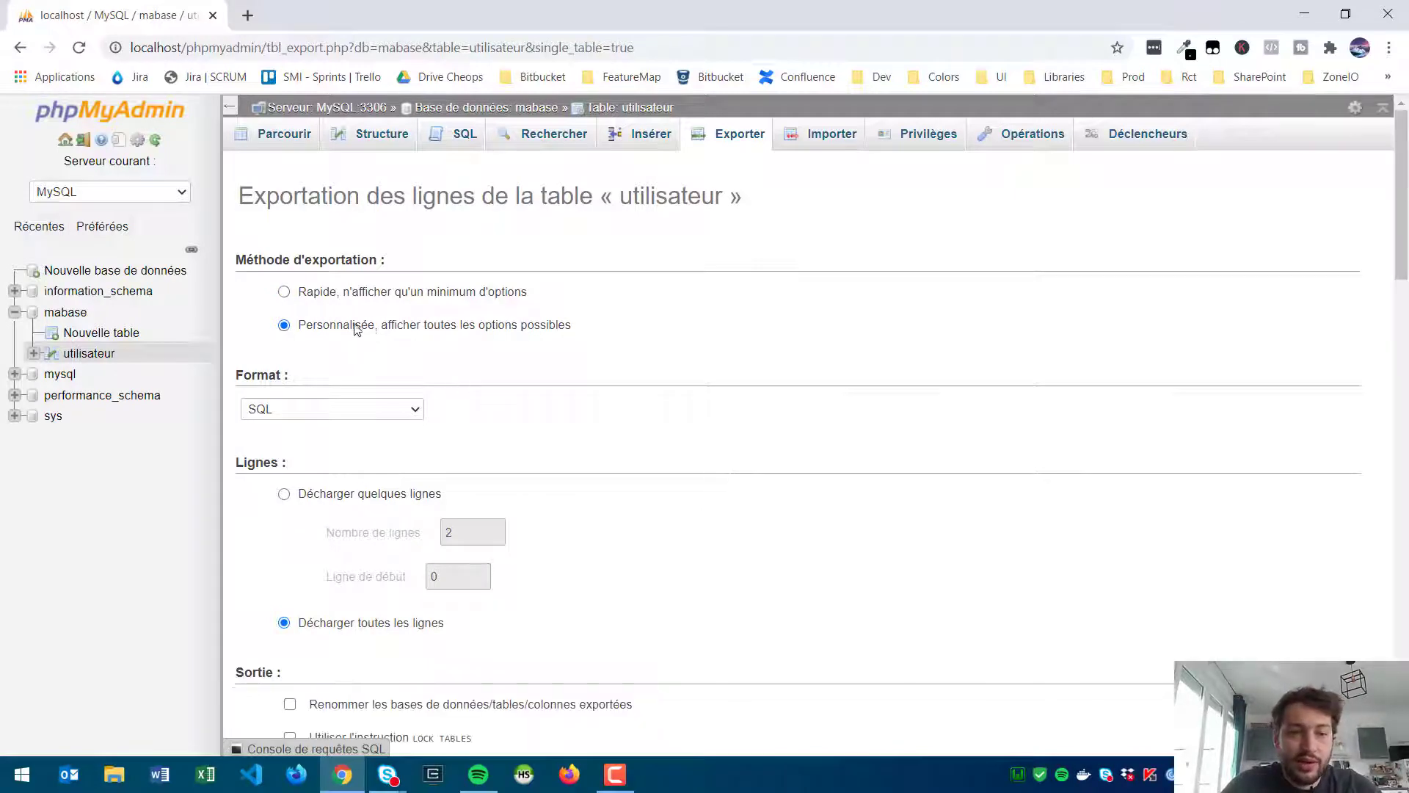
{"action": "scroll", "coordinate": [409, 433], "scroll_direction": "down", "scroll_amount": 5}
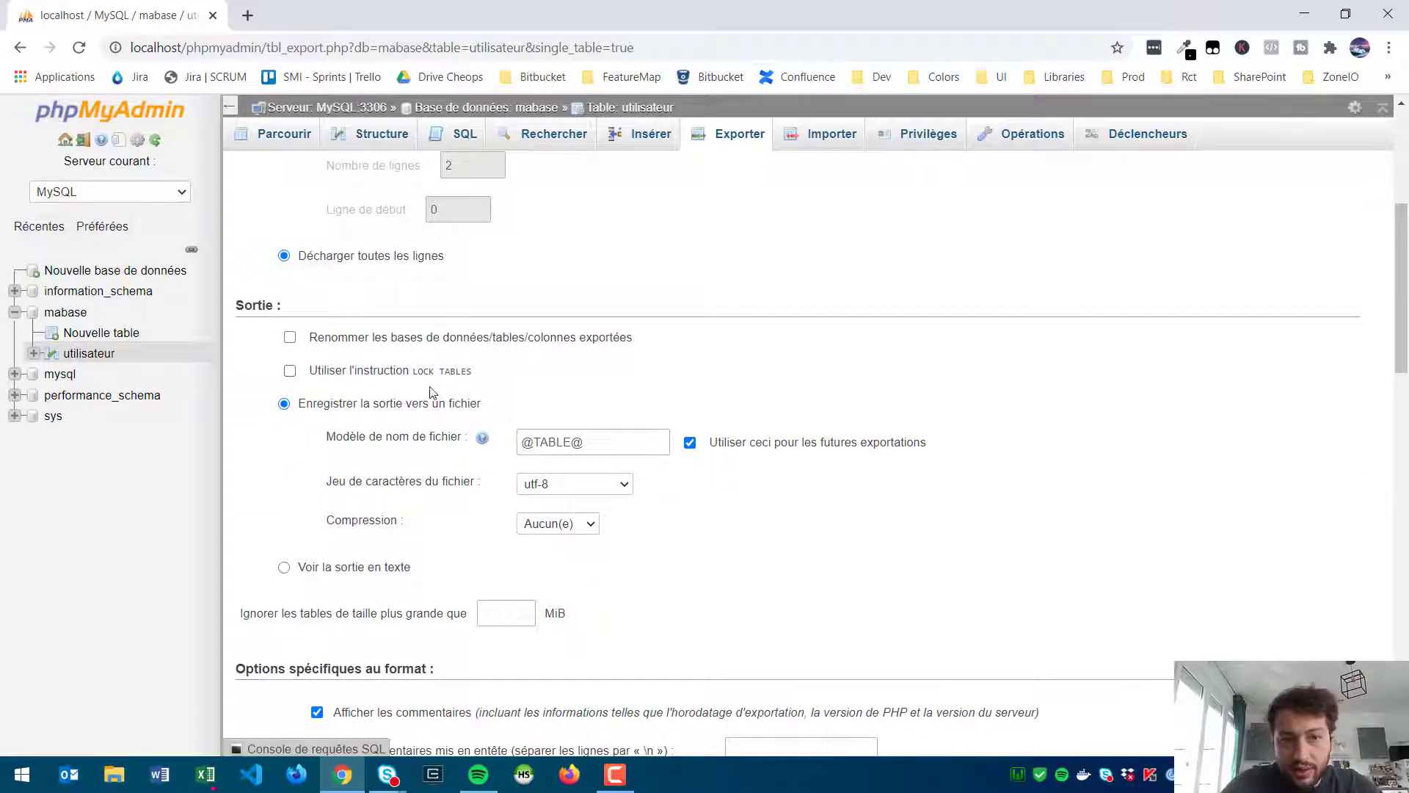
{"action": "scroll", "coordinate": [455, 370], "scroll_direction": "down", "scroll_amount": 10}
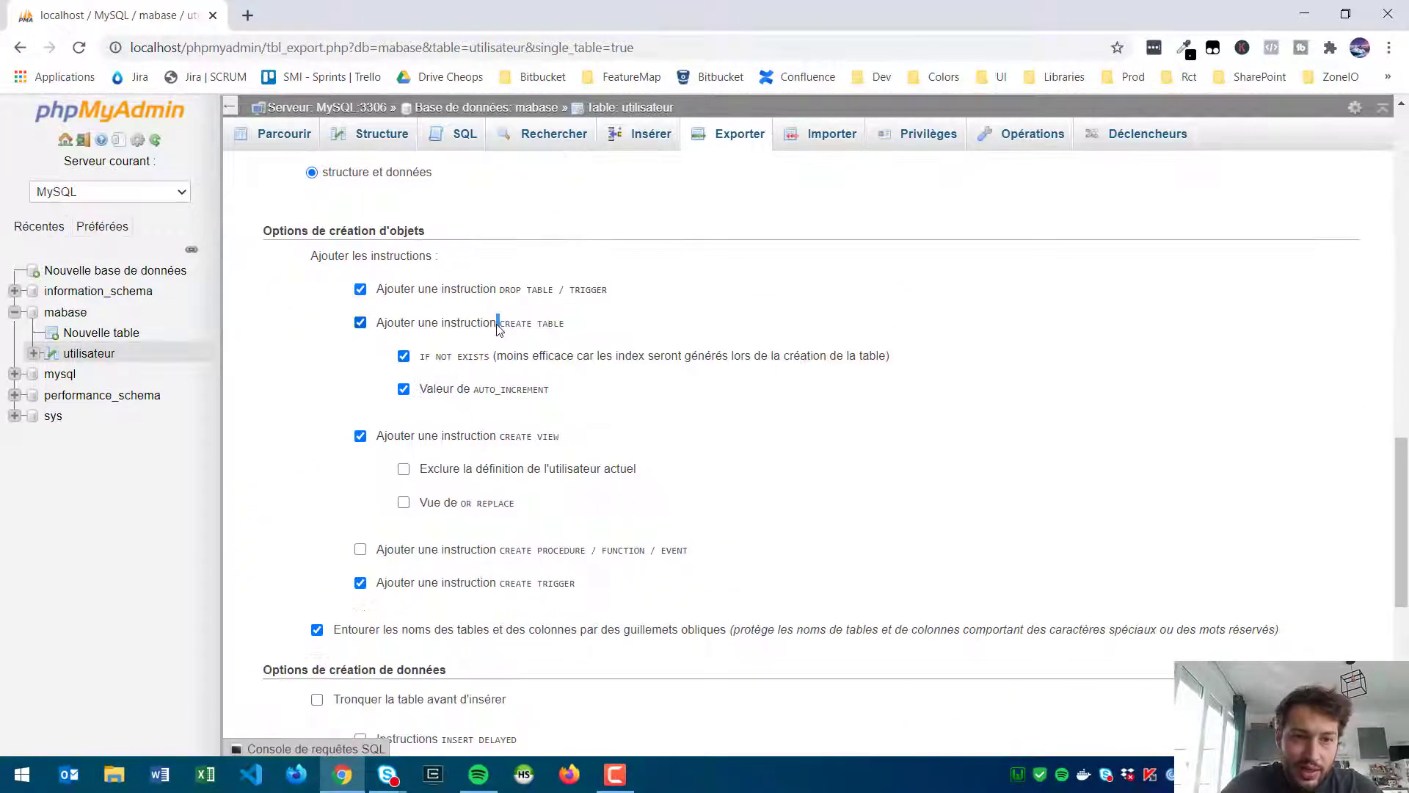
{"action": "scroll", "coordinate": [580, 445], "scroll_direction": "up", "scroll_amount": 5}
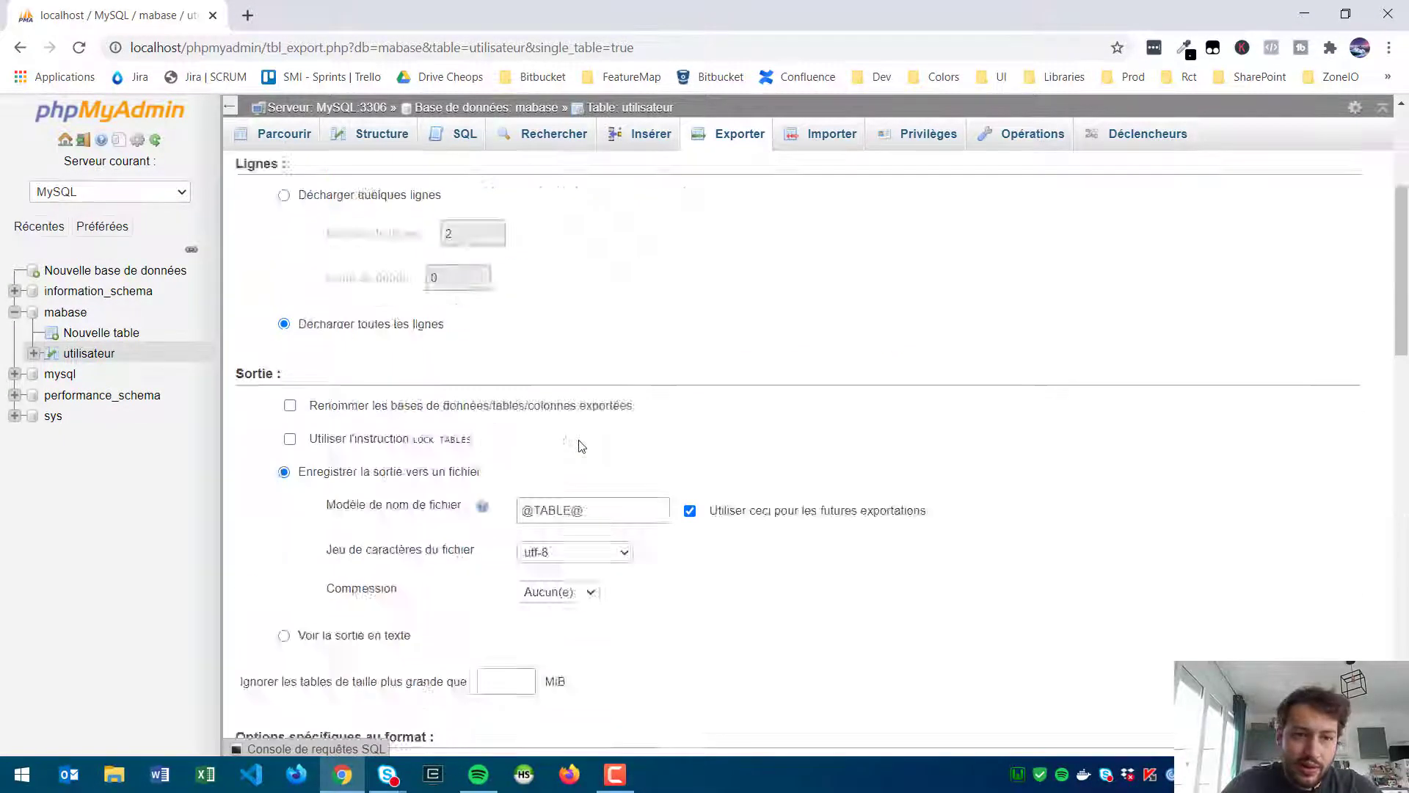
{"action": "scroll", "coordinate": [580, 445], "scroll_direction": "up", "scroll_amount": 4}
{"action": "left_click", "coordinate": [325, 292]}
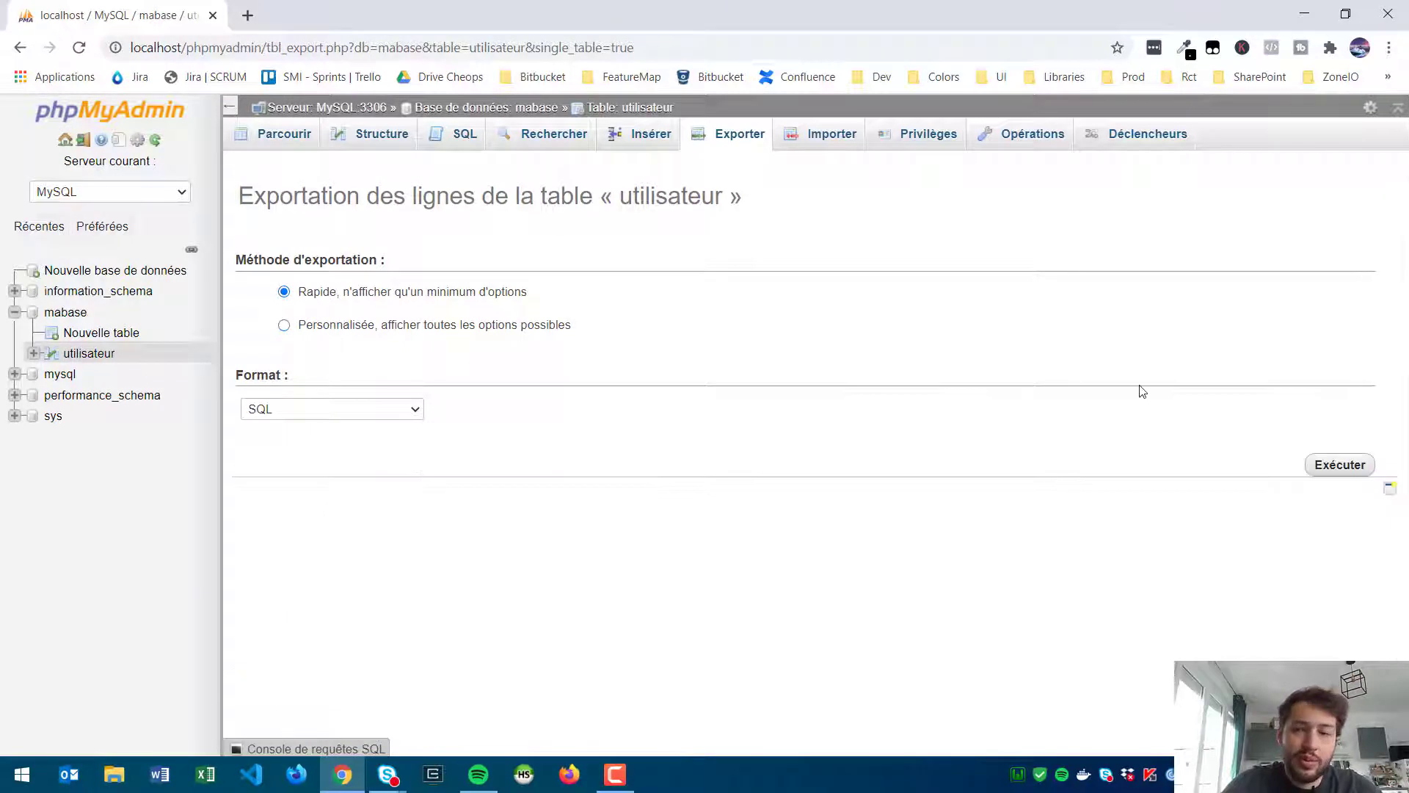
{"action": "left_click", "coordinate": [1340, 464]}
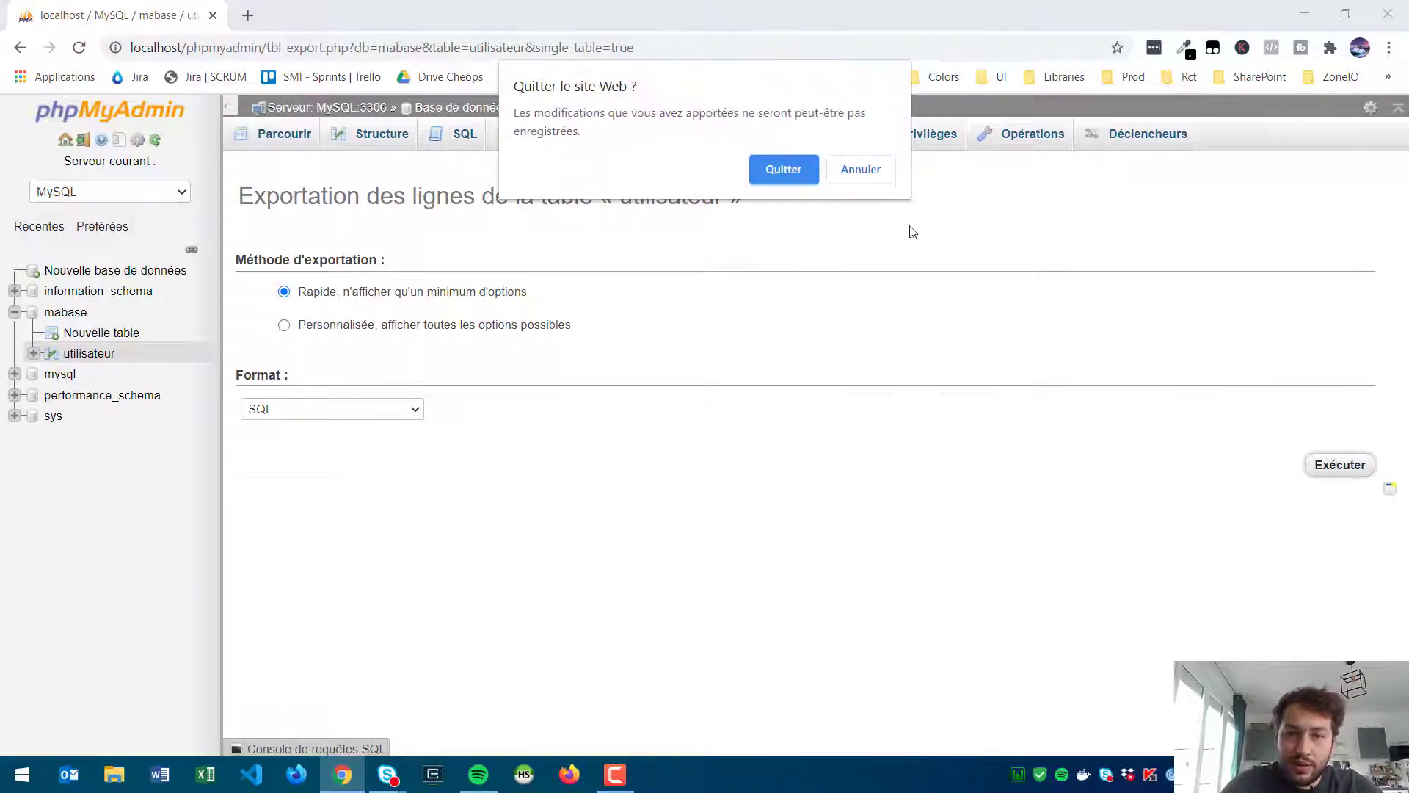
{"action": "left_click", "coordinate": [788, 177]}
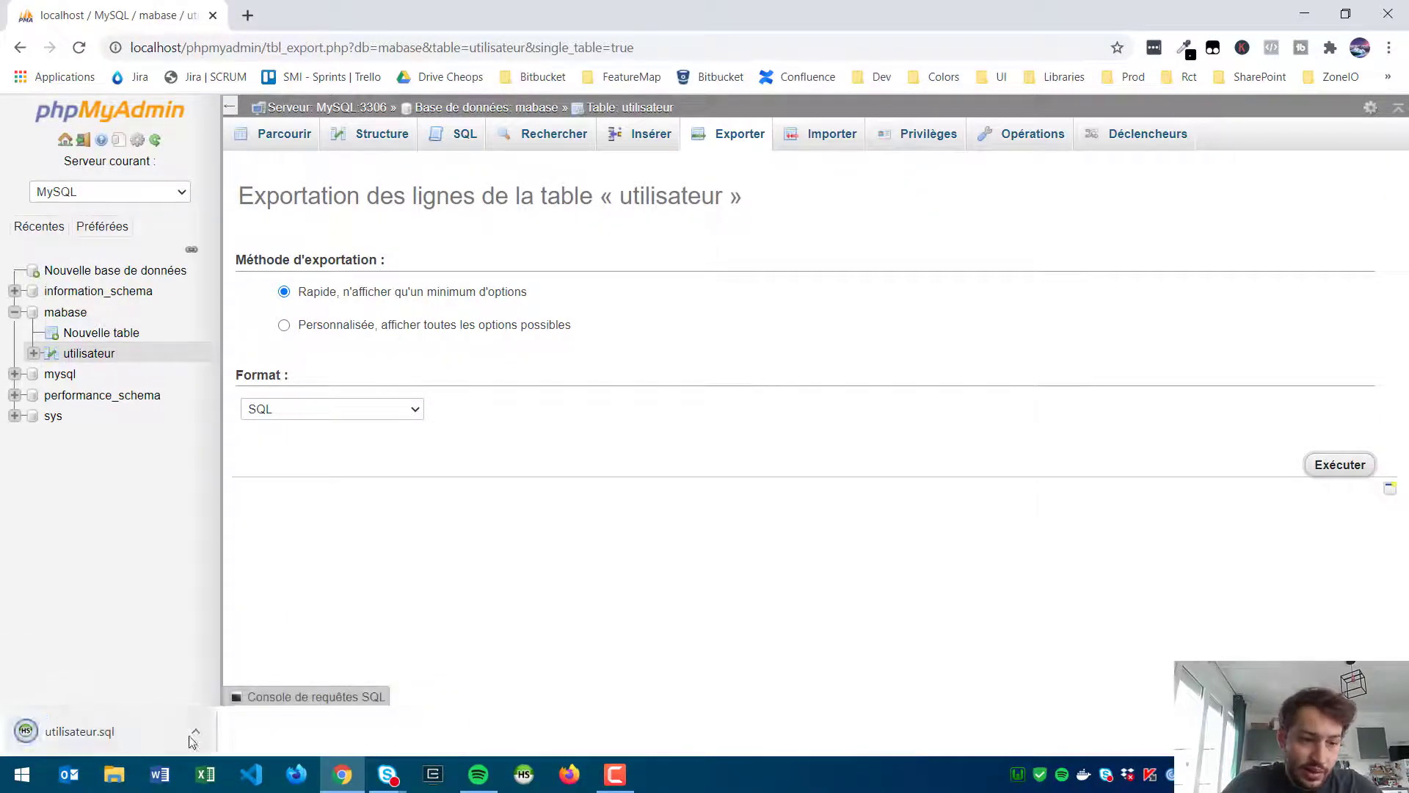
{"action": "left_click", "coordinate": [195, 732]}
{"action": "left_click", "coordinate": [266, 668]}
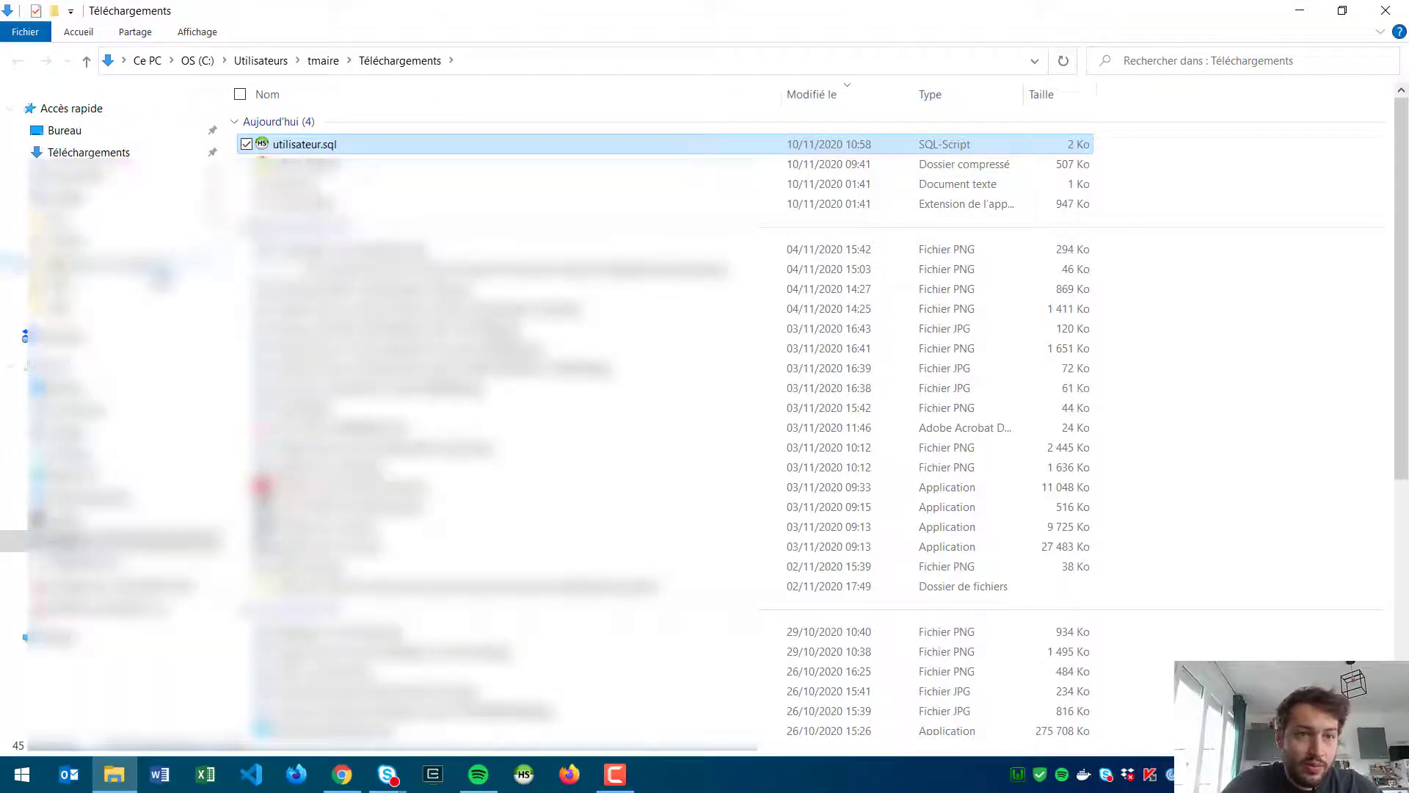
{"action": "key", "text": "Return"}
{"action": "scroll", "coordinate": [296, 283], "scroll_direction": "down", "scroll_amount": 3}
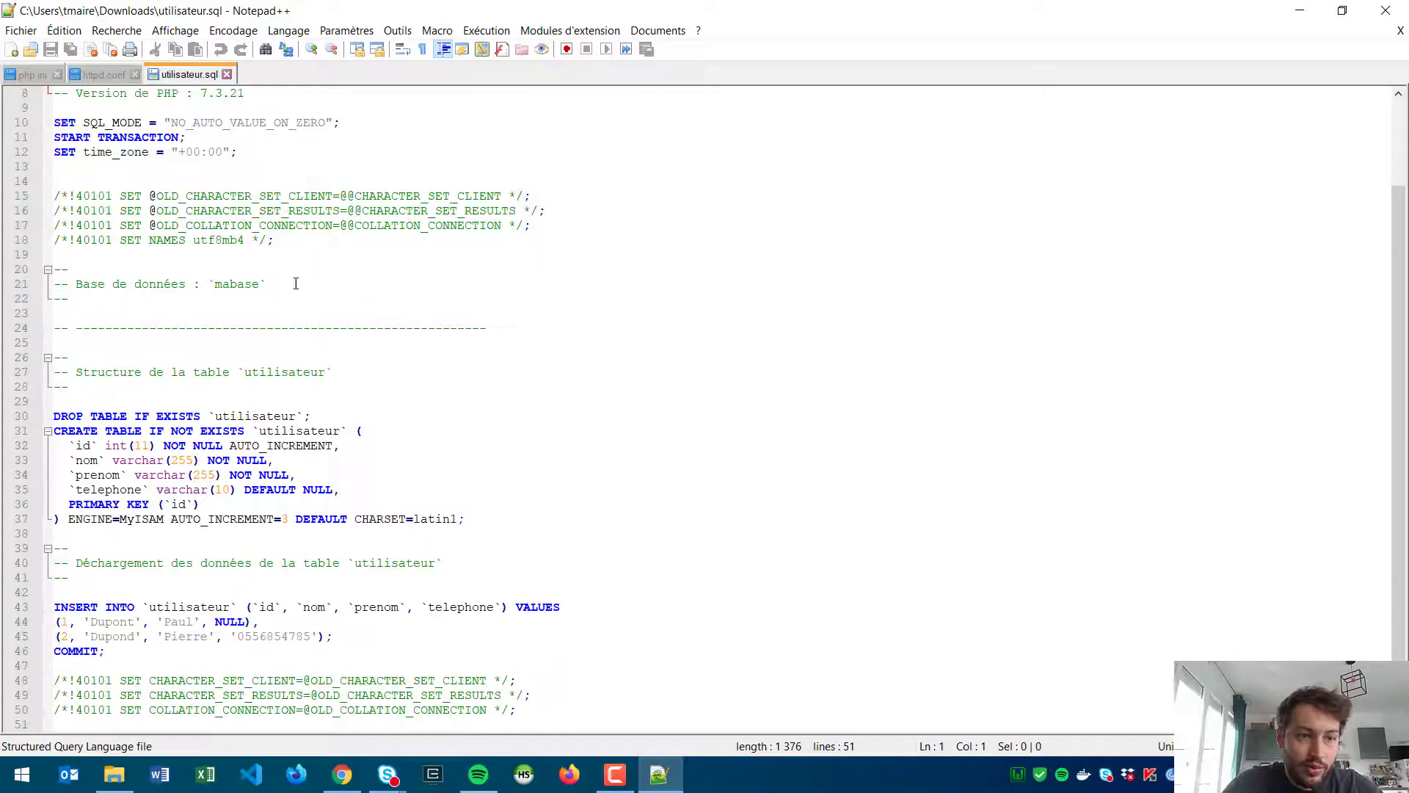
{"action": "left_click_drag", "start_coordinate": [483, 519], "coordinate": [507, 440]}
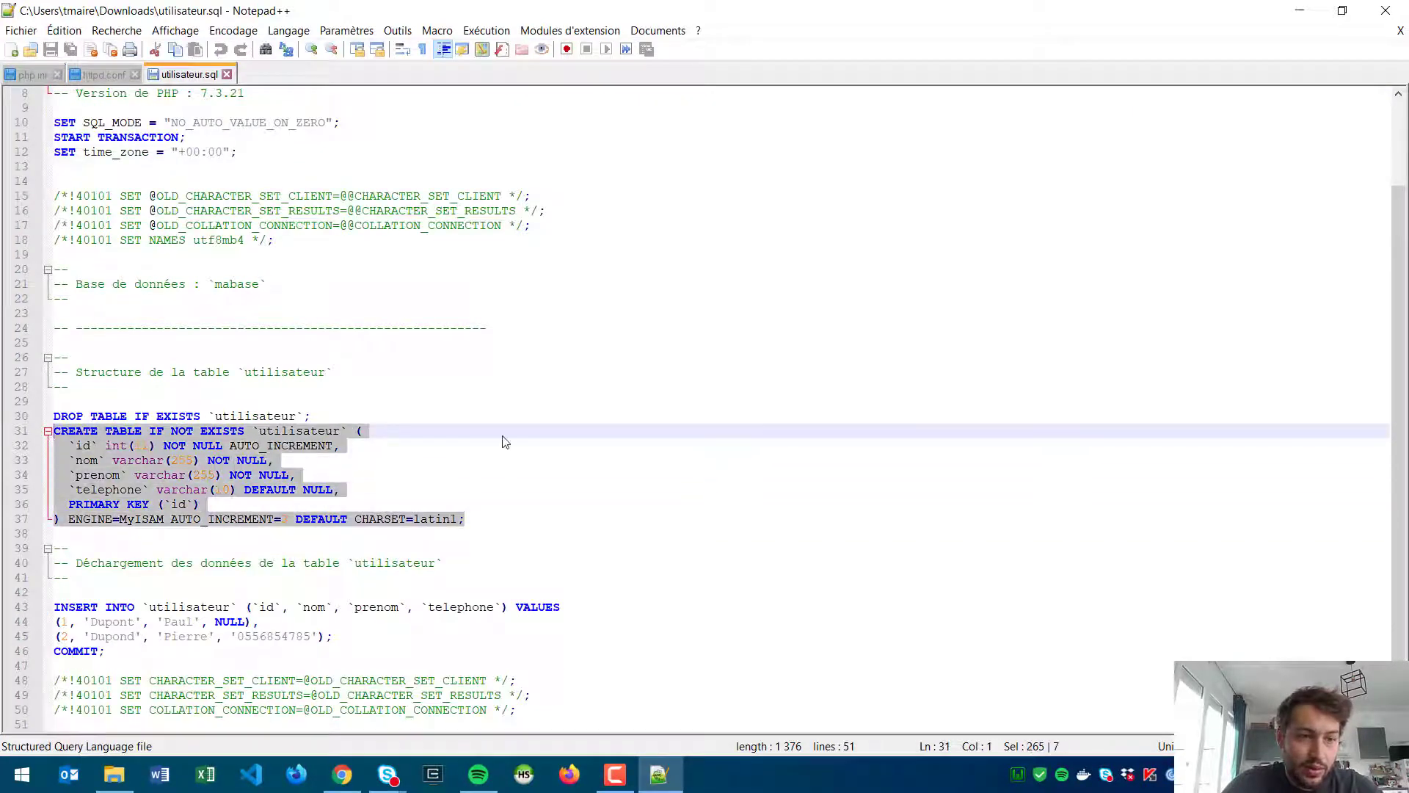
{"action": "left_click_drag", "start_coordinate": [194, 649], "coordinate": [55, 606]}
{"action": "left_click", "coordinate": [532, 595]}
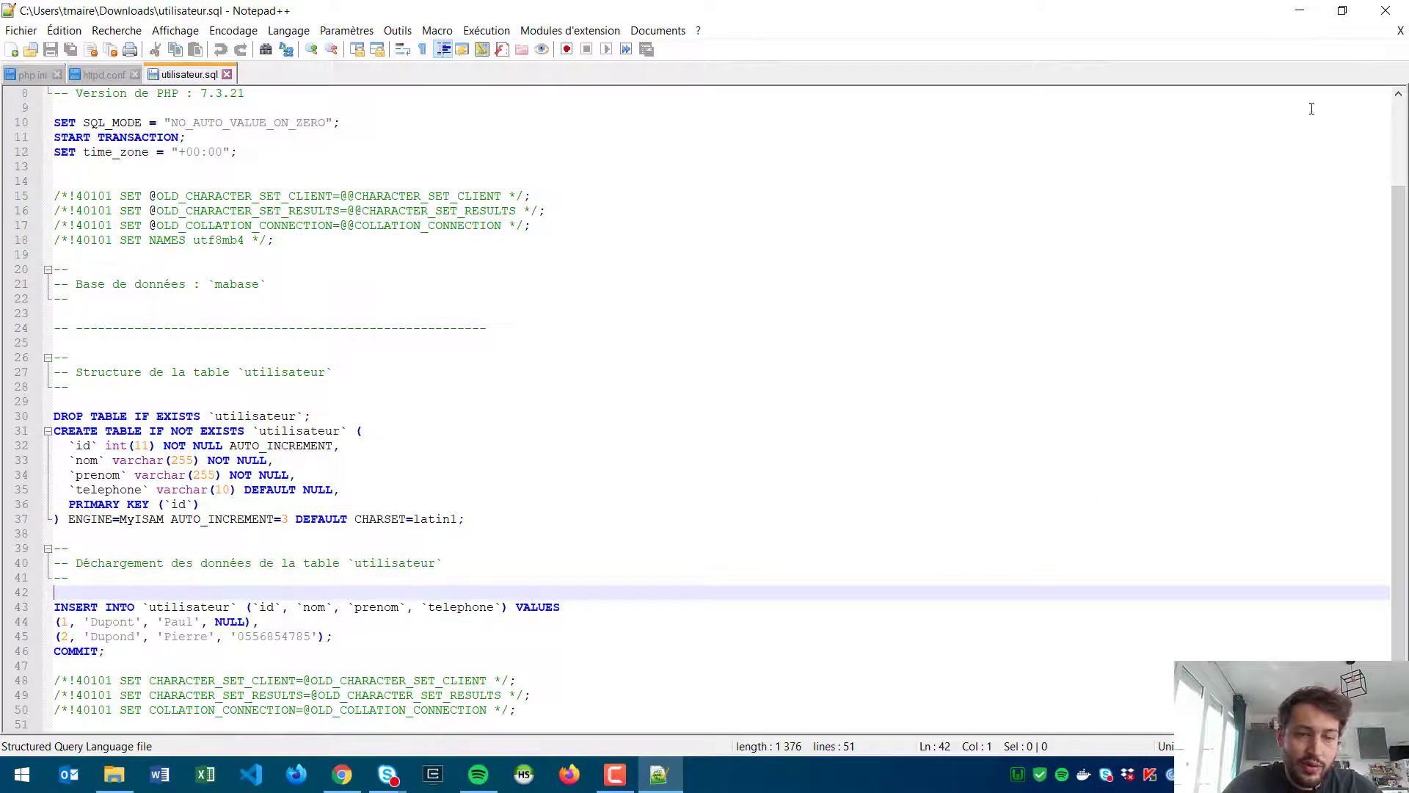
{"action": "left_click", "coordinate": [1385, 10]}
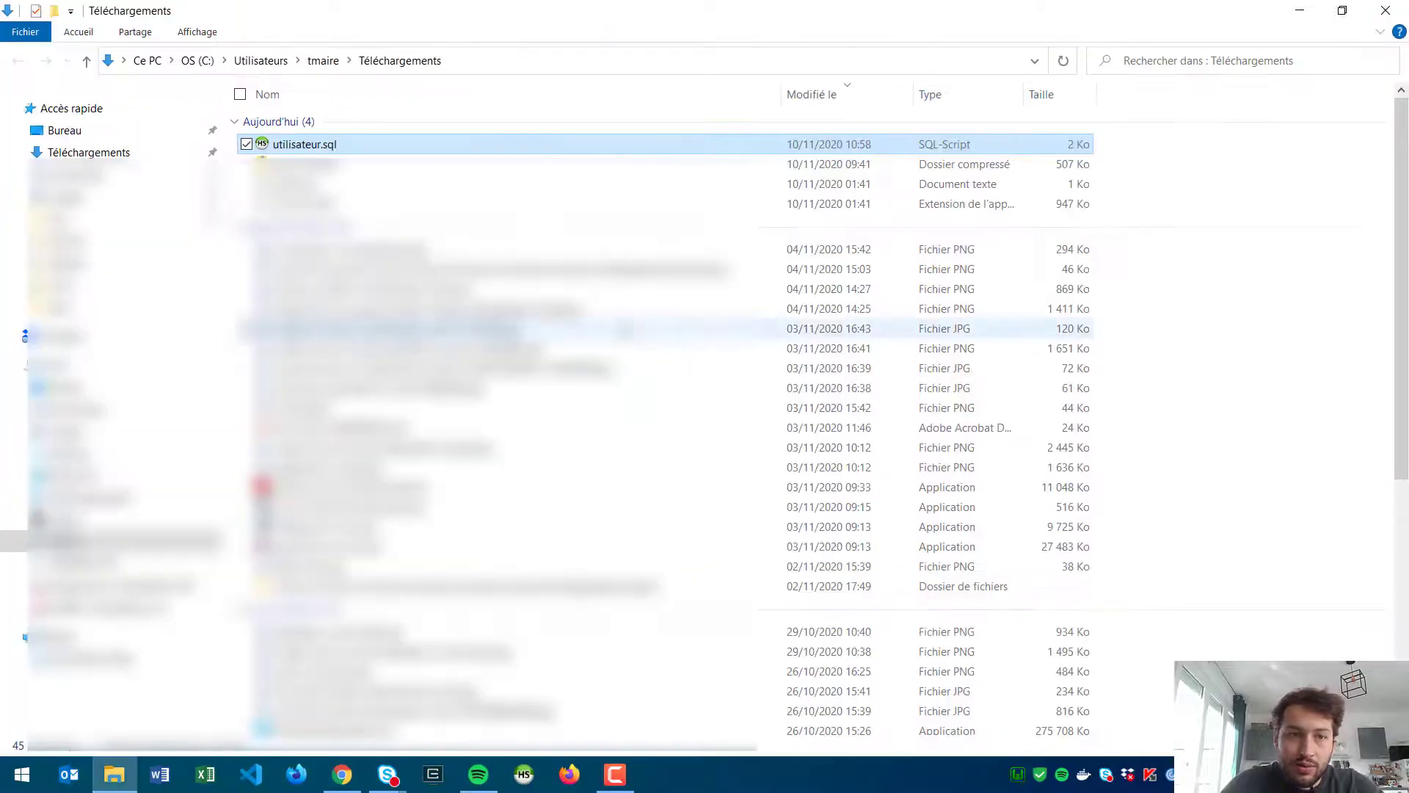
{"action": "key", "text": "alt+Tab"}
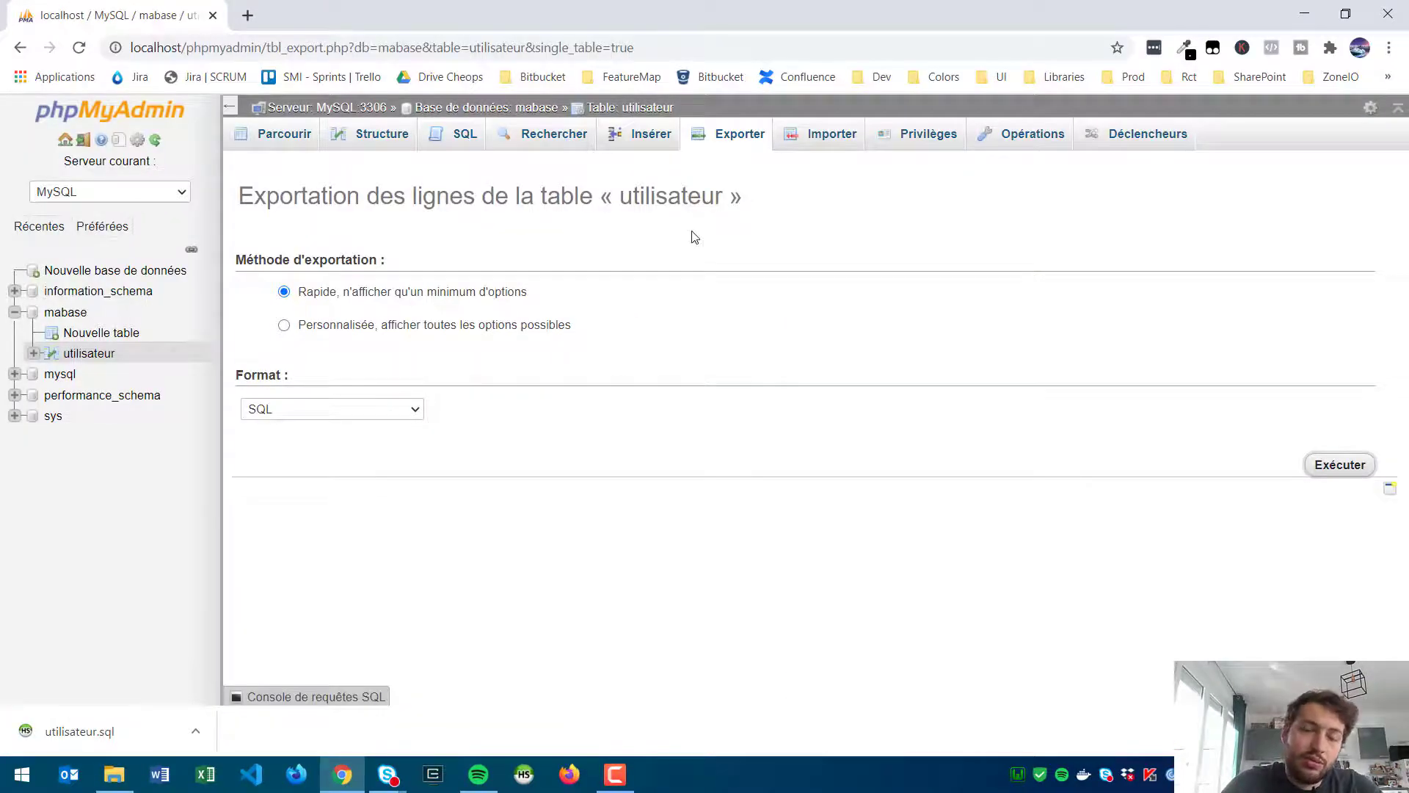
Step: Pick utilisateur.sql on the Import page, then go to the mabase database overview
{"action": "left_click", "coordinate": [830, 140]}
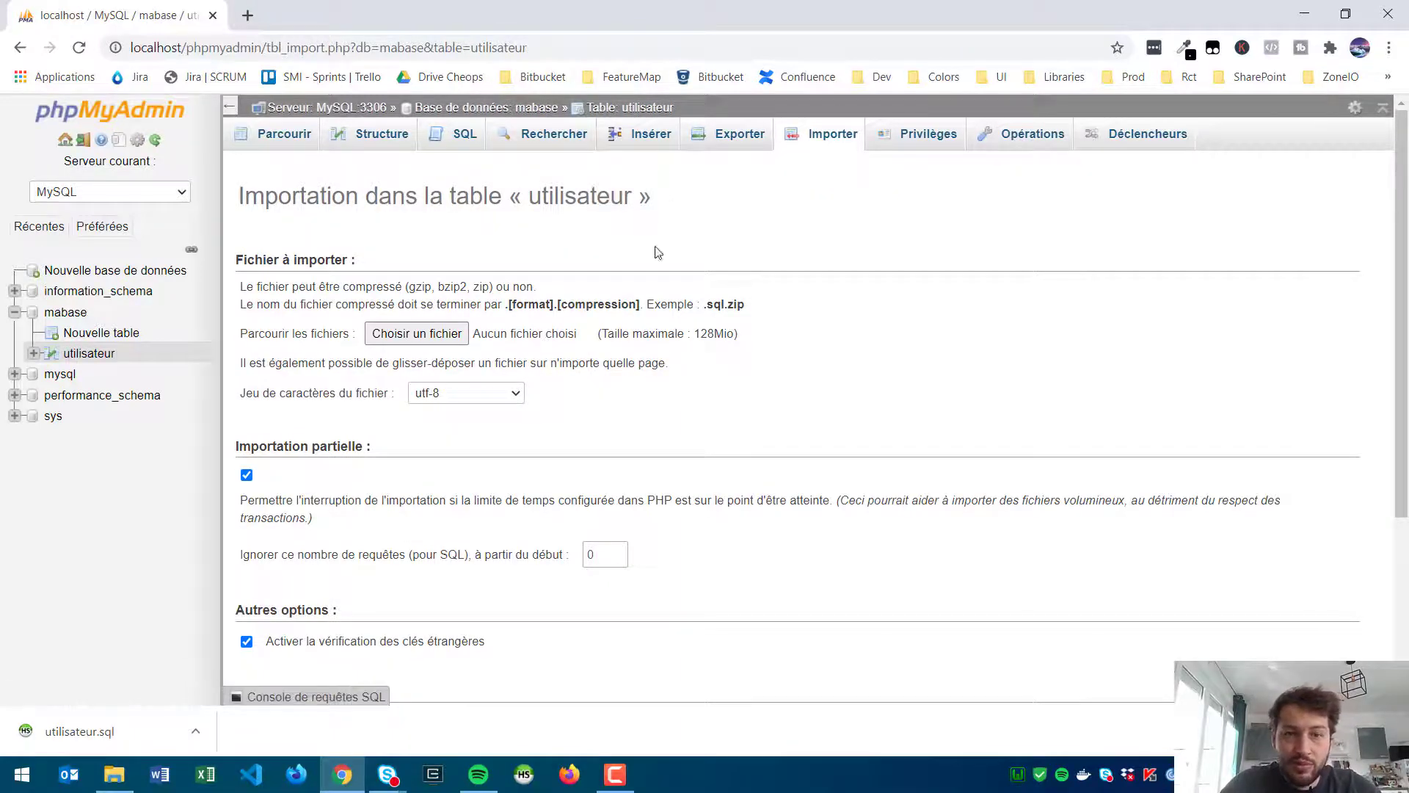
{"action": "left_click", "coordinate": [425, 336]}
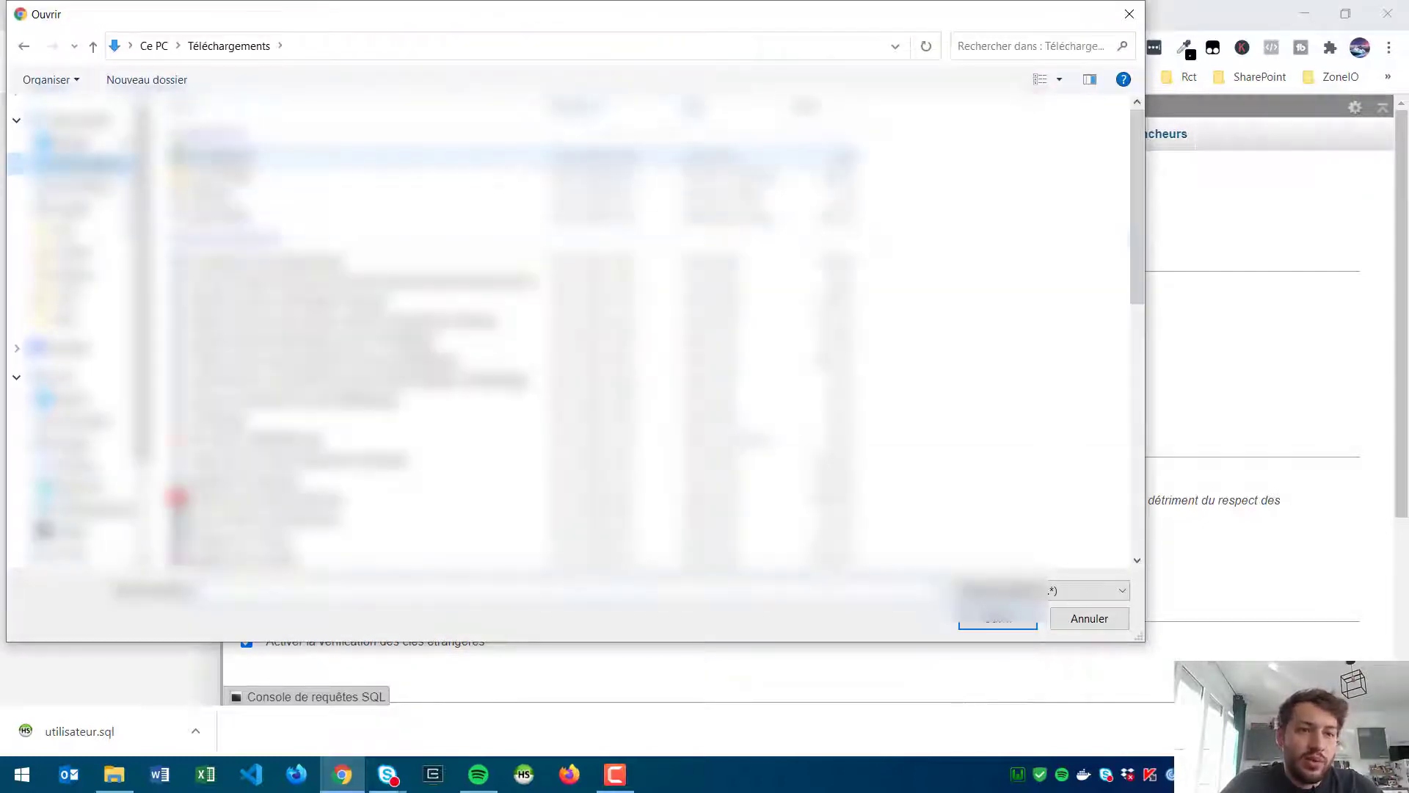
{"action": "double_click", "coordinate": [821, 260]}
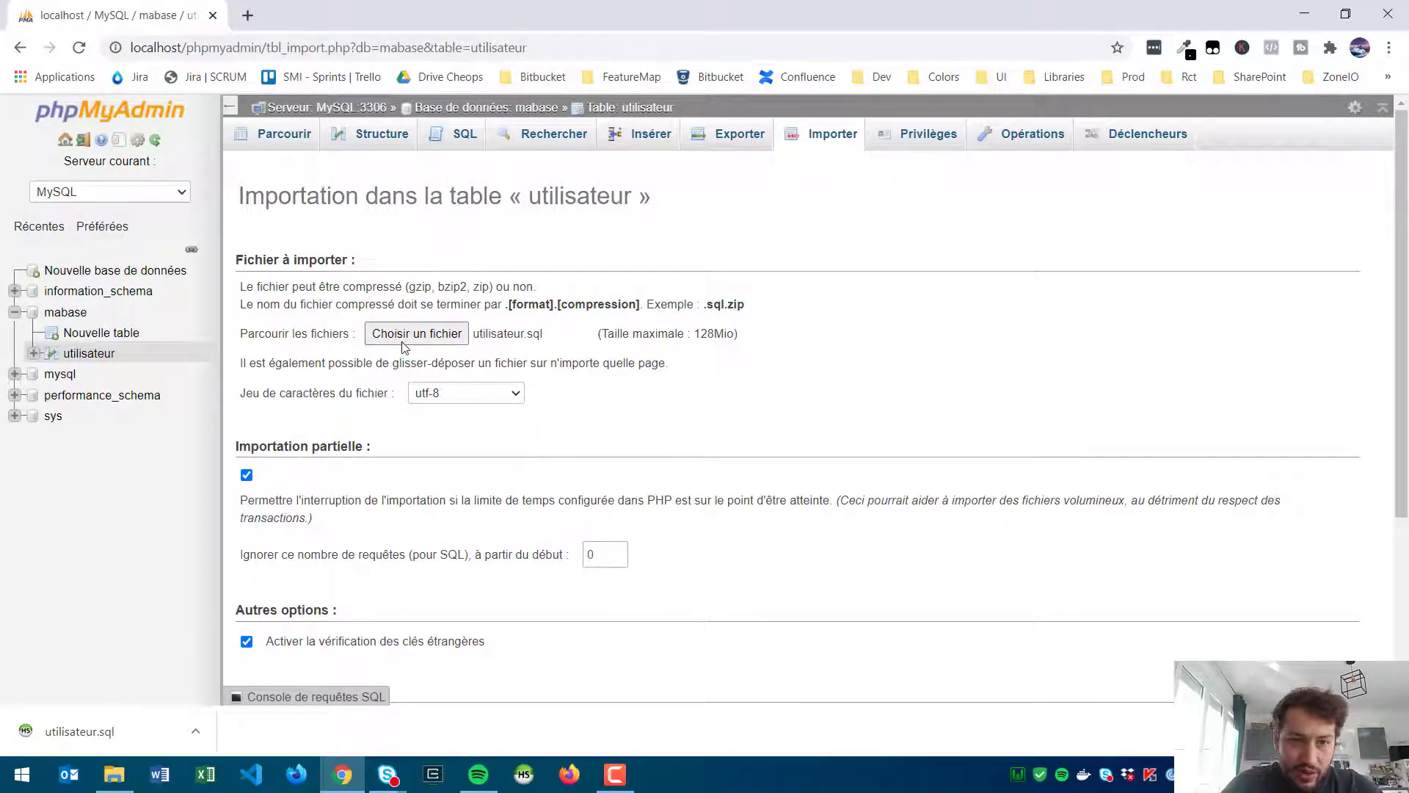
{"action": "scroll", "coordinate": [405, 352], "scroll_direction": "down", "scroll_amount": 4}
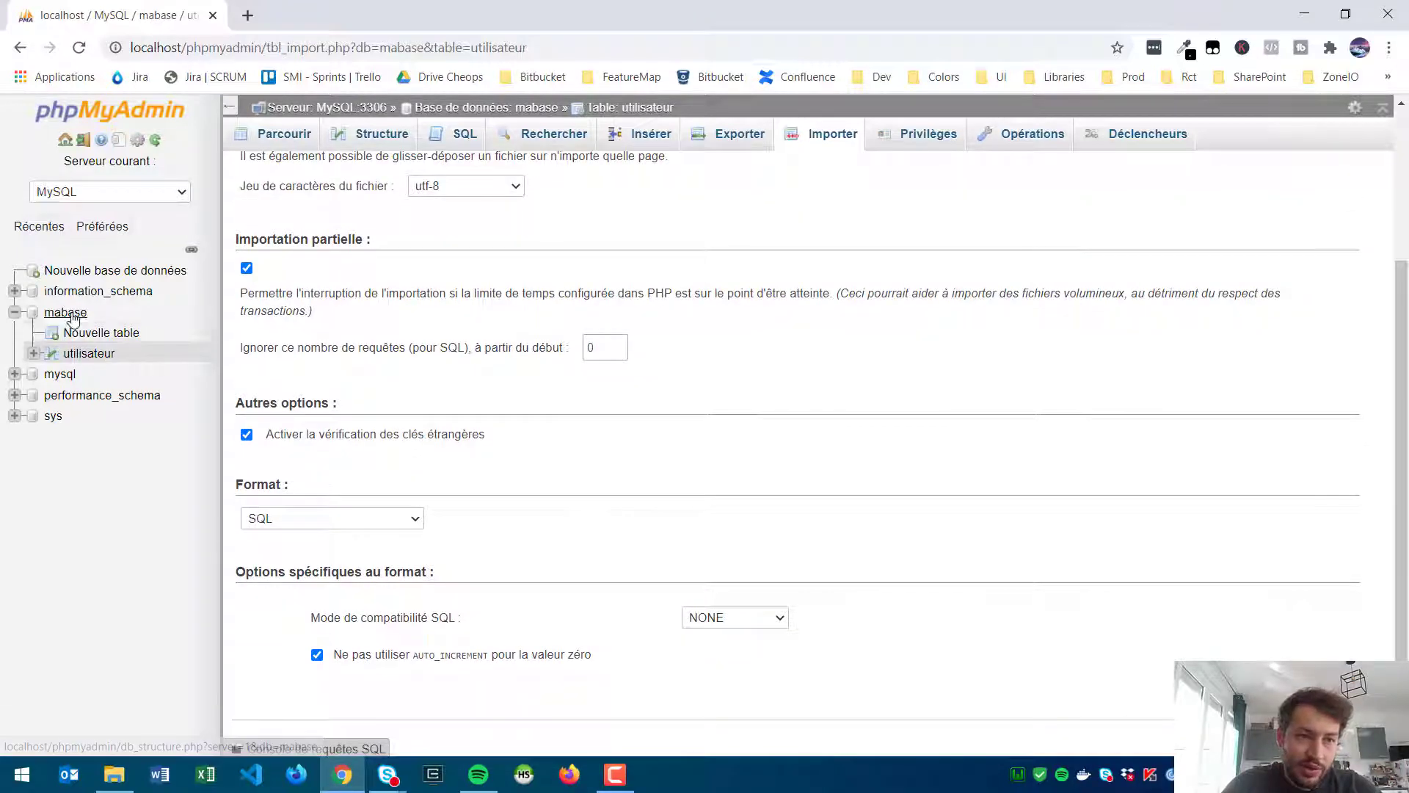
{"action": "scroll", "coordinate": [890, 456], "scroll_direction": "up", "scroll_amount": 3}
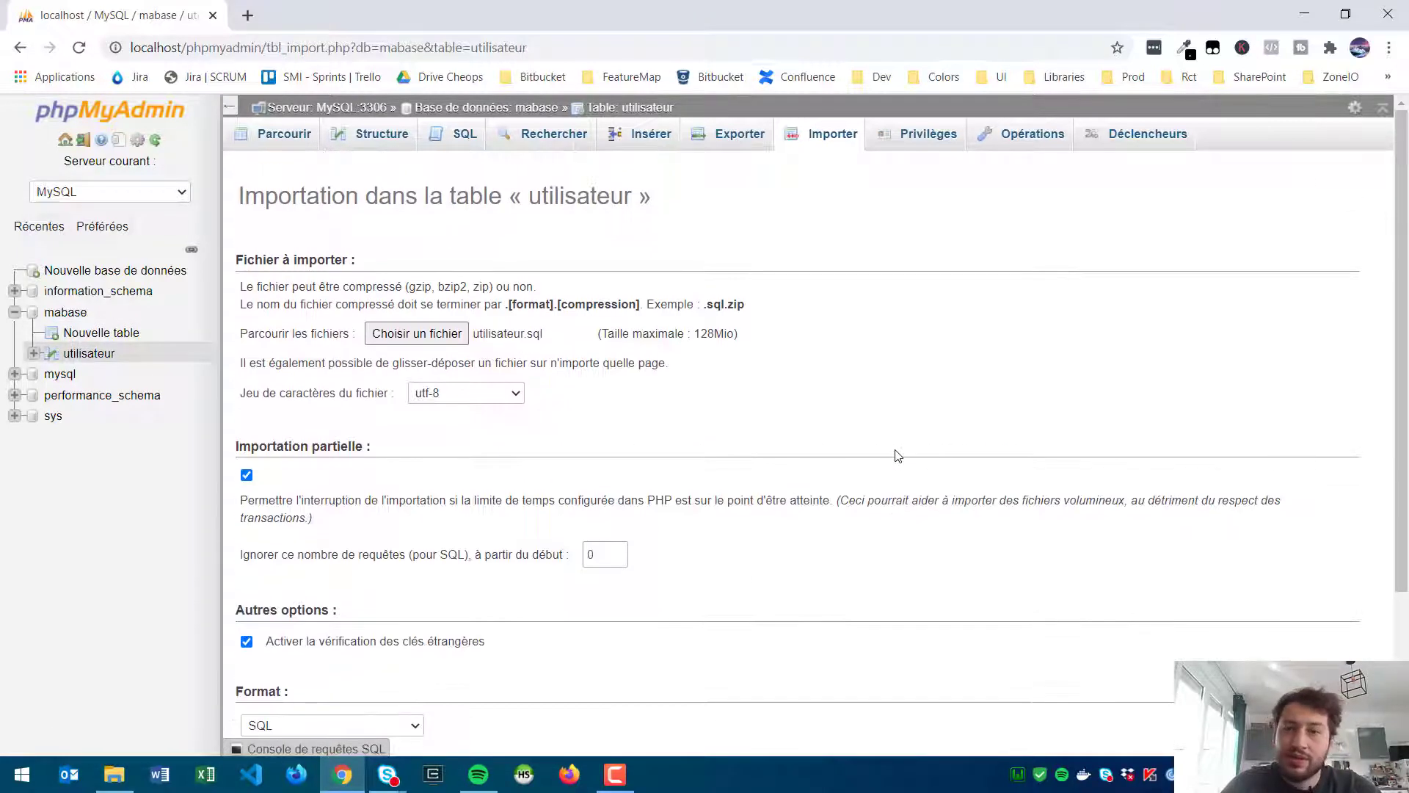
{"action": "left_click", "coordinate": [68, 313]}
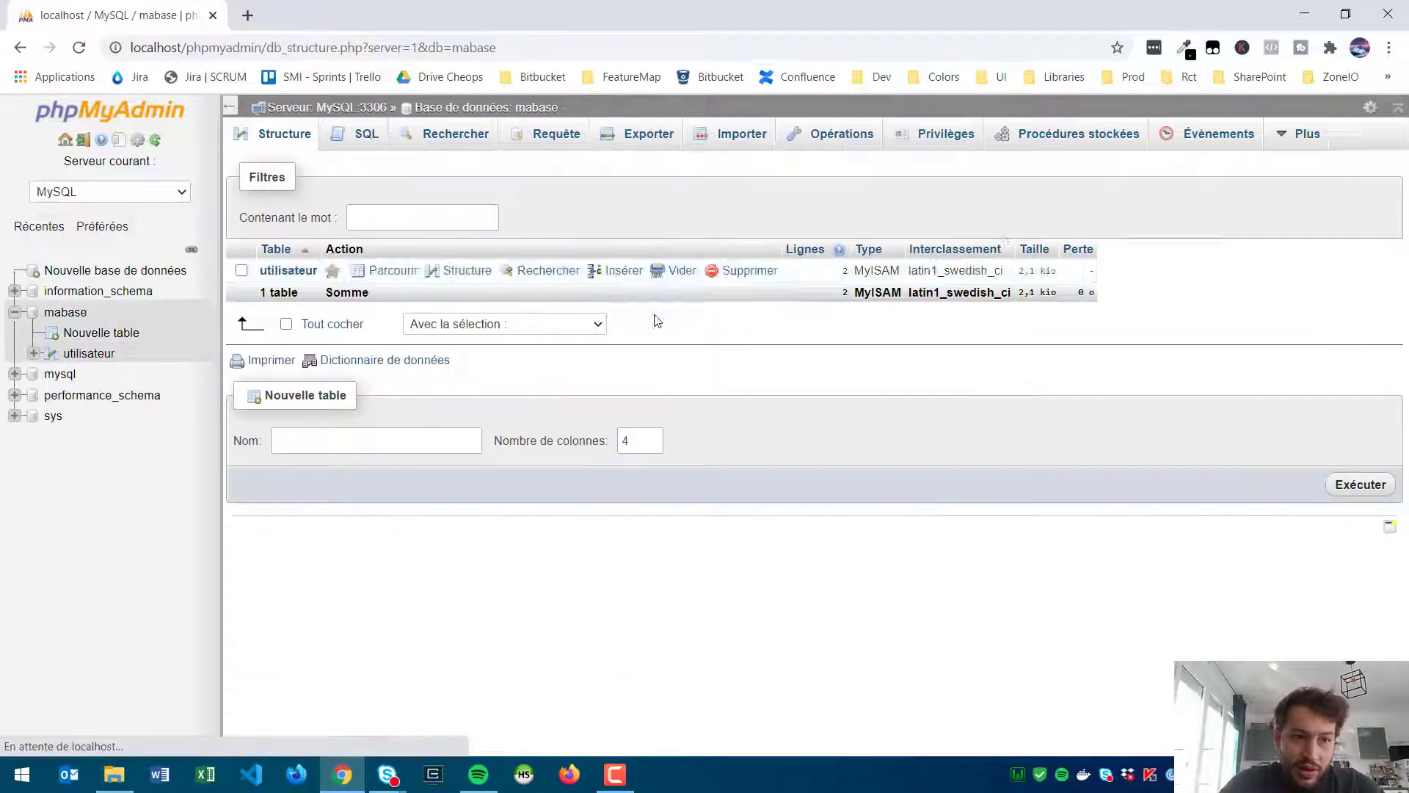
{"action": "left_click", "coordinate": [813, 143]}
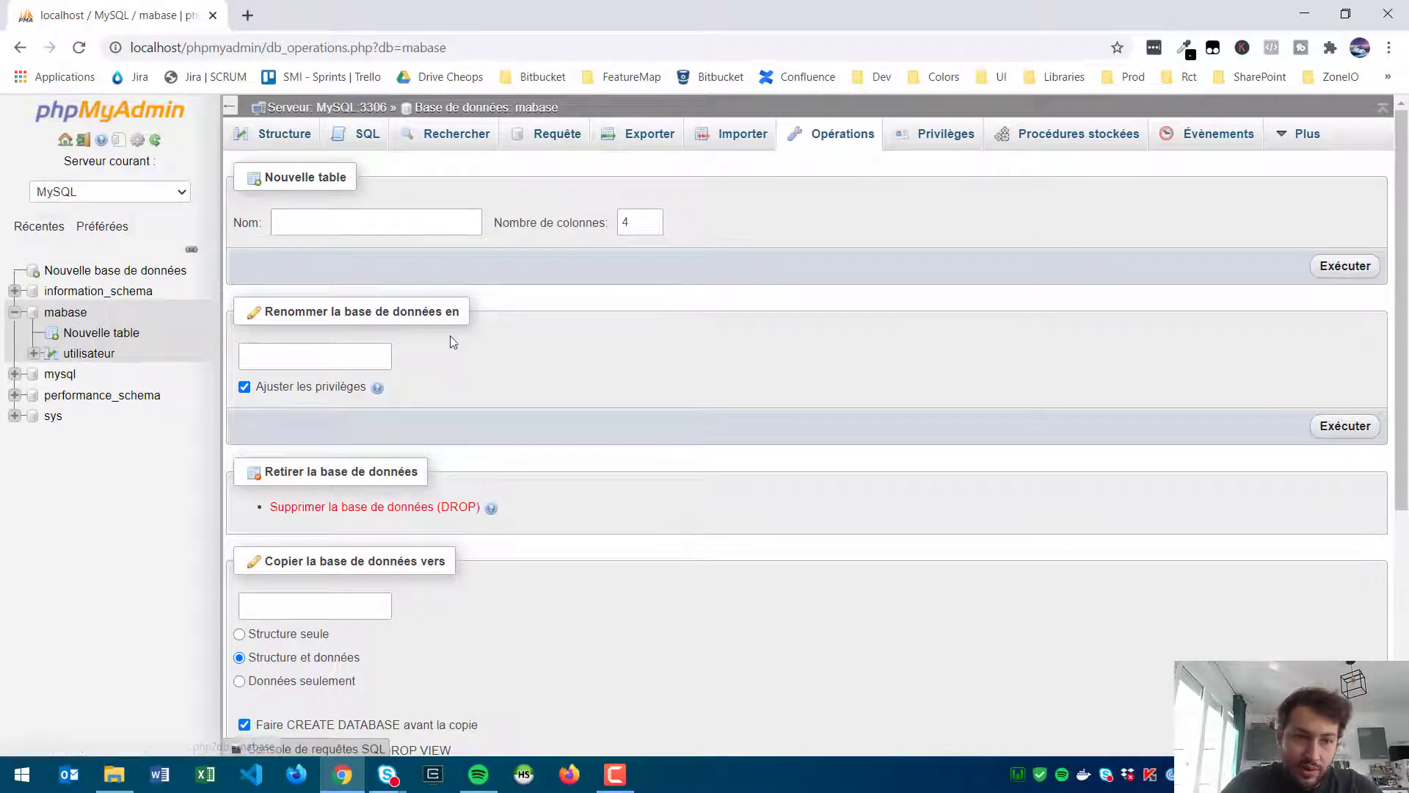
{"action": "scroll", "coordinate": [331, 301], "scroll_direction": "down", "scroll_amount": 3}
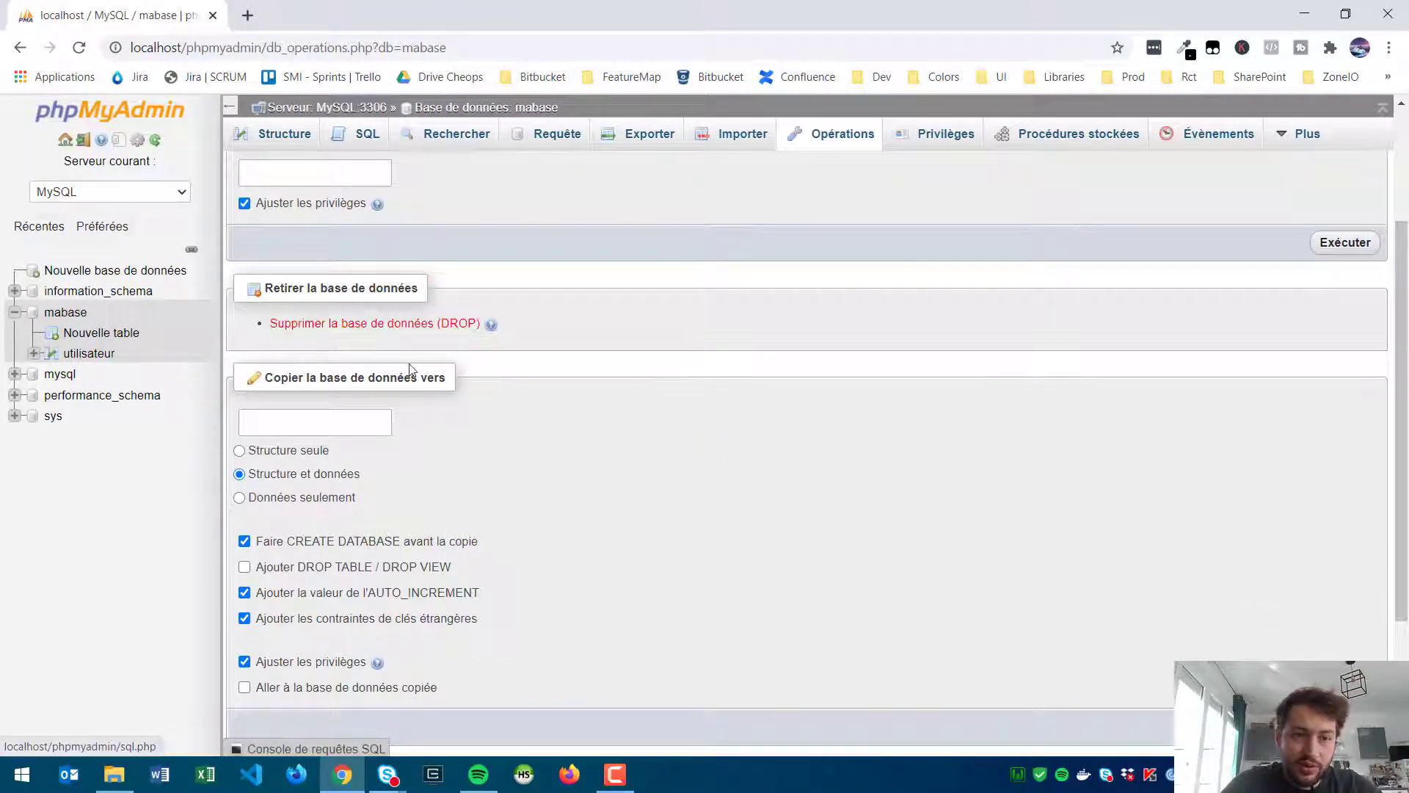
{"action": "scroll", "coordinate": [388, 351], "scroll_direction": "up", "scroll_amount": 3}
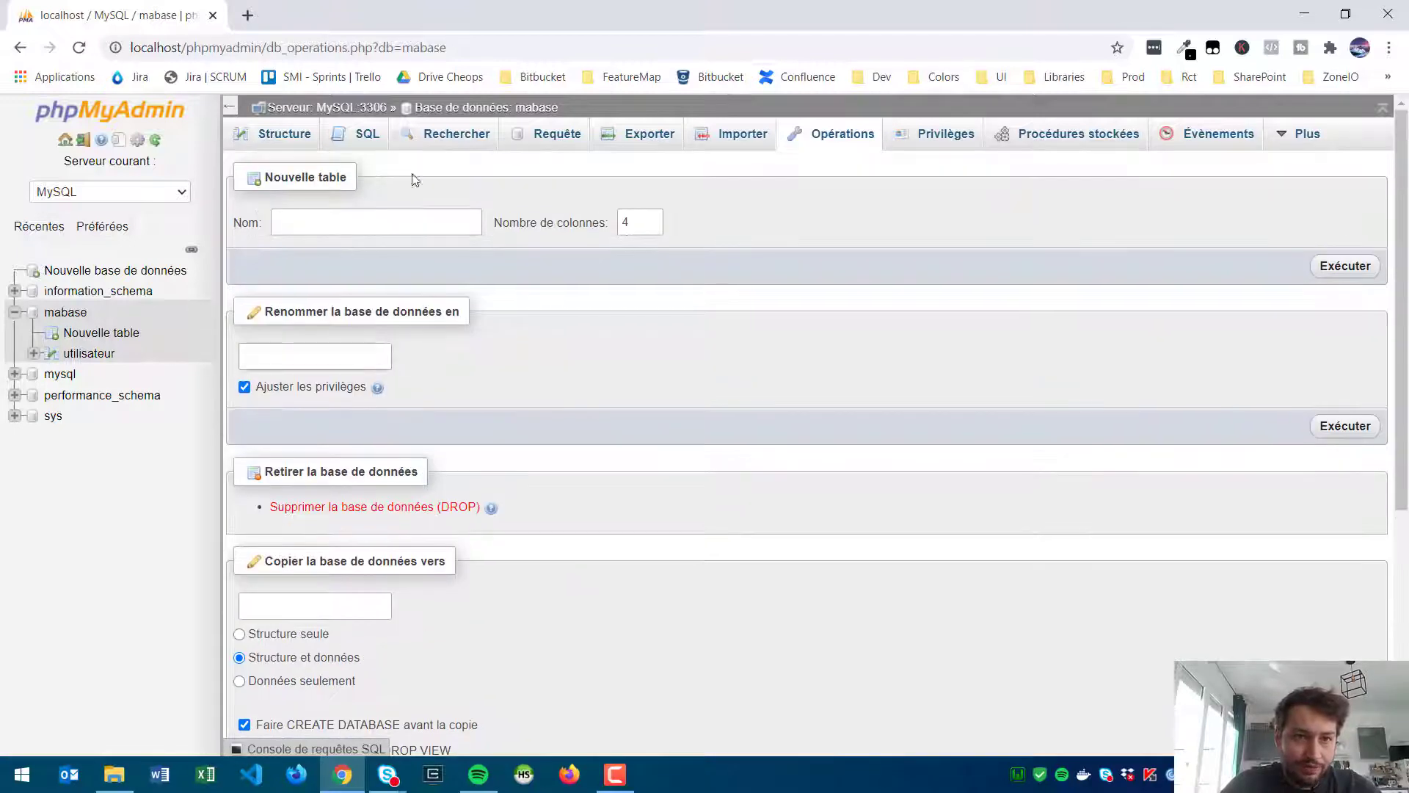
{"action": "left_click", "coordinate": [285, 139]}
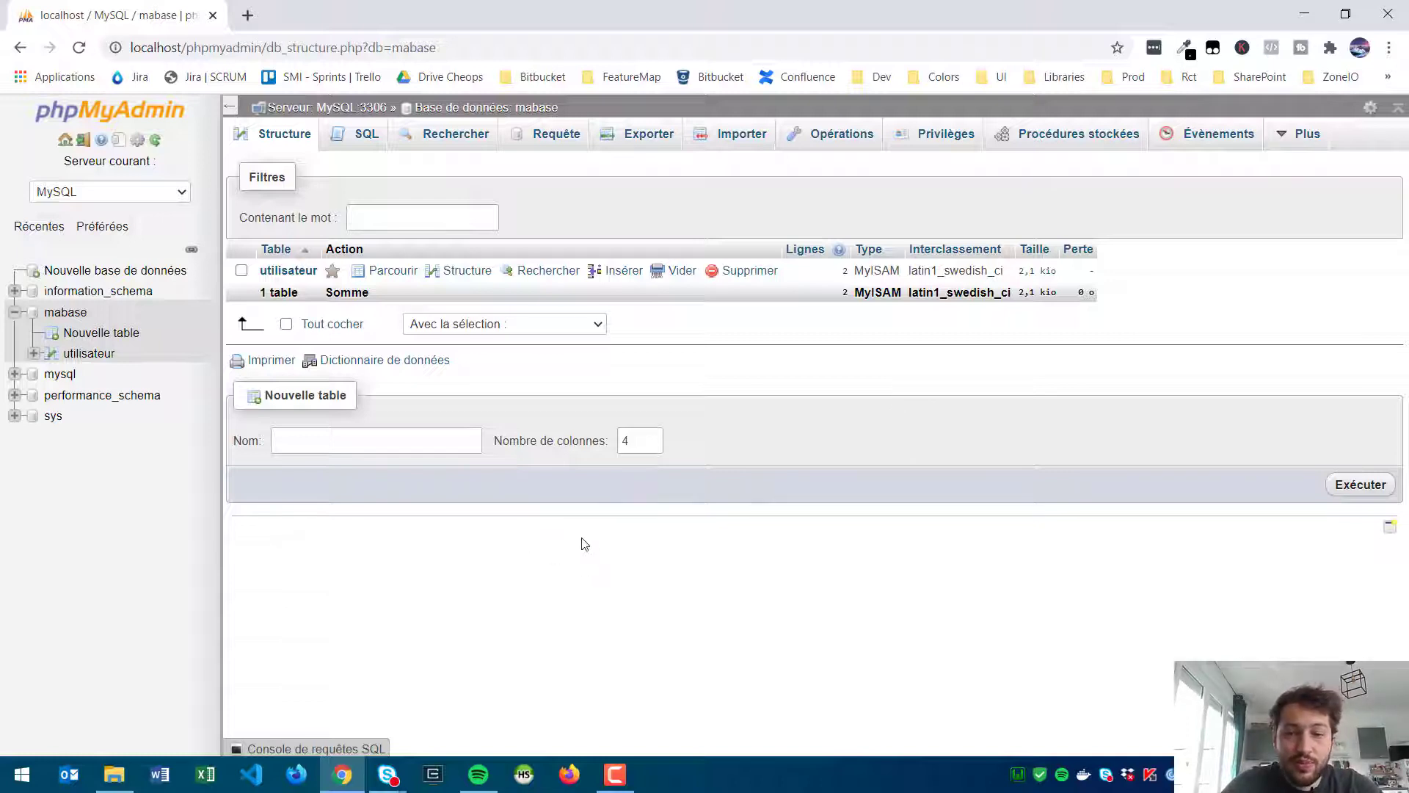
Step: Launch Cmder and try running the mysql command
{"action": "key", "text": "super+9"}
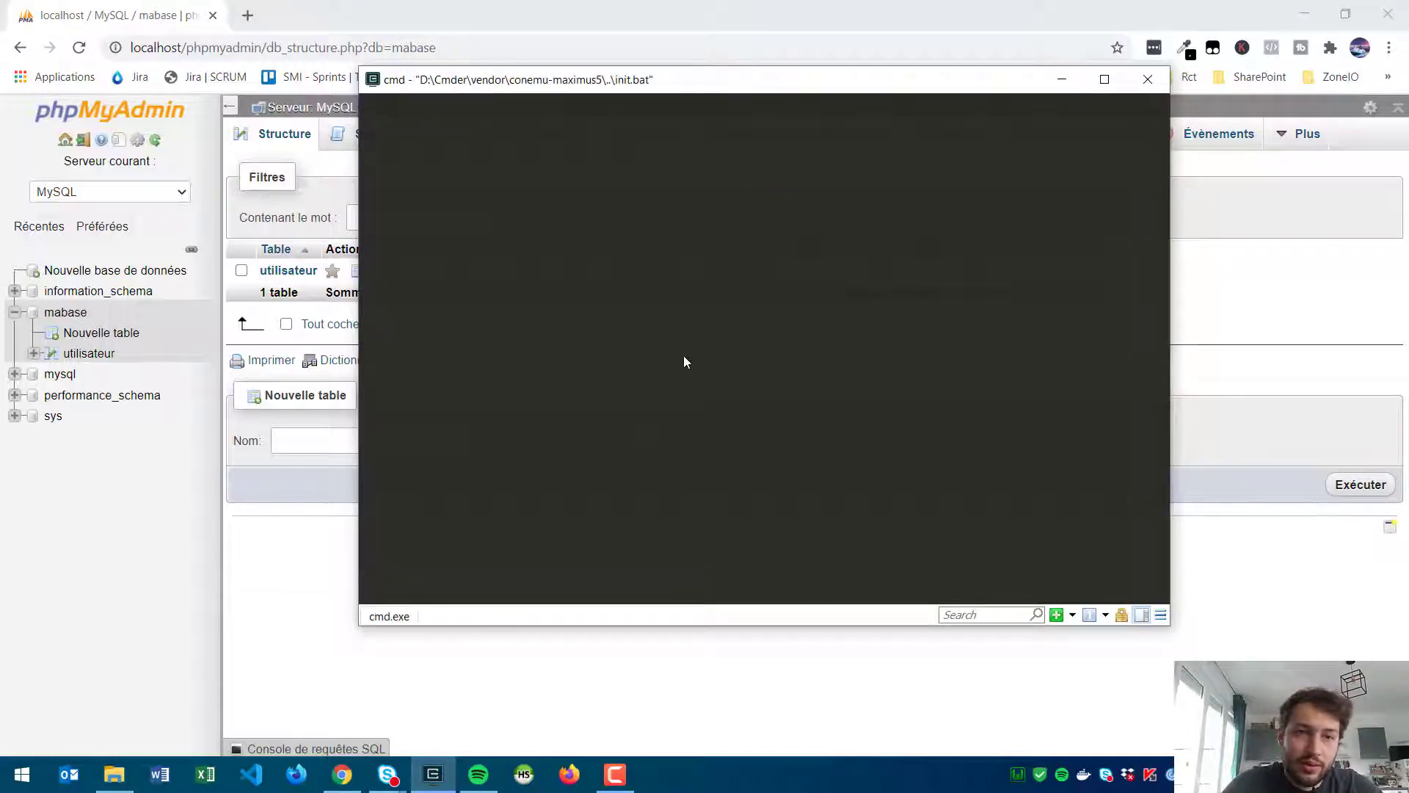
{"action": "type", "text": "my"}
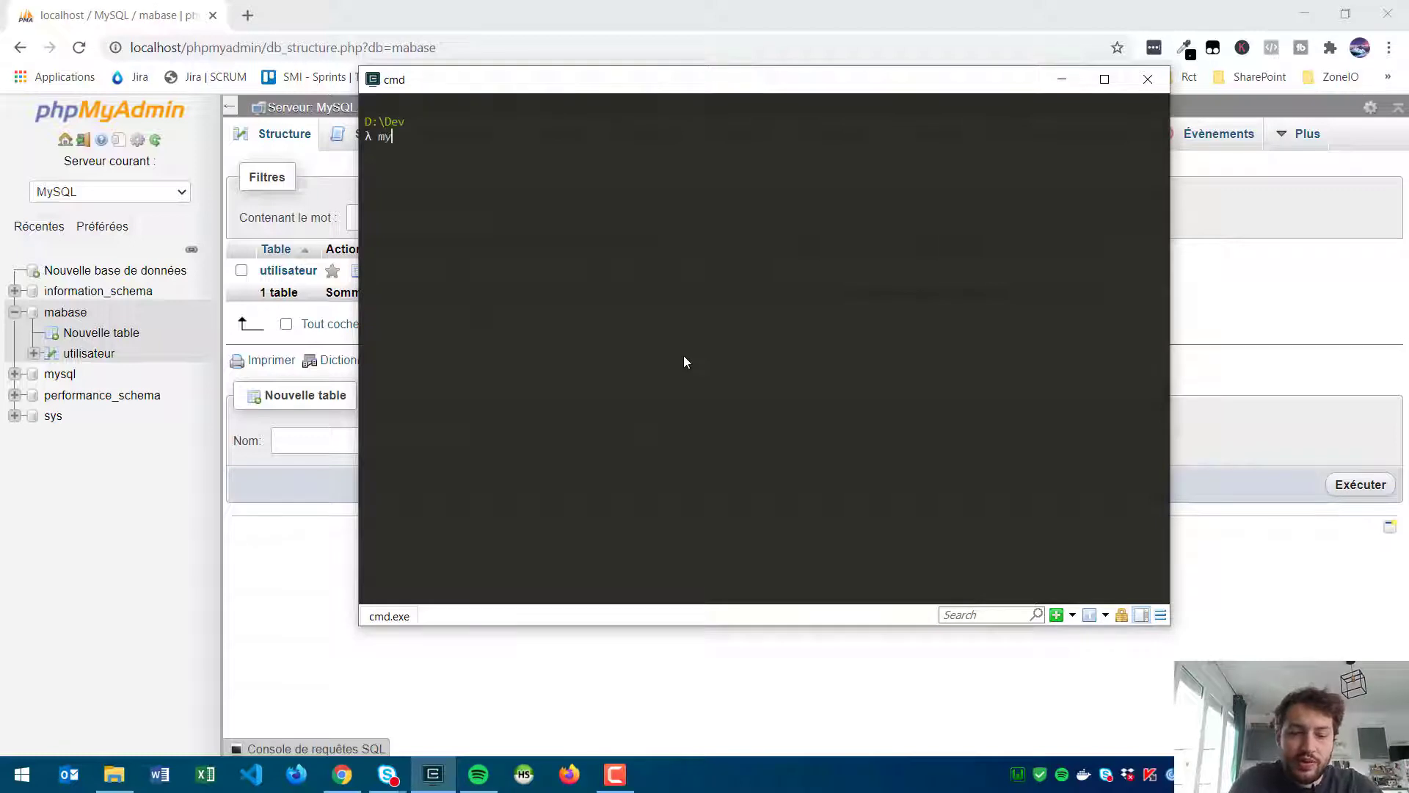
{"action": "type", "text": "sql"}
{"action": "key", "text": "Return"}
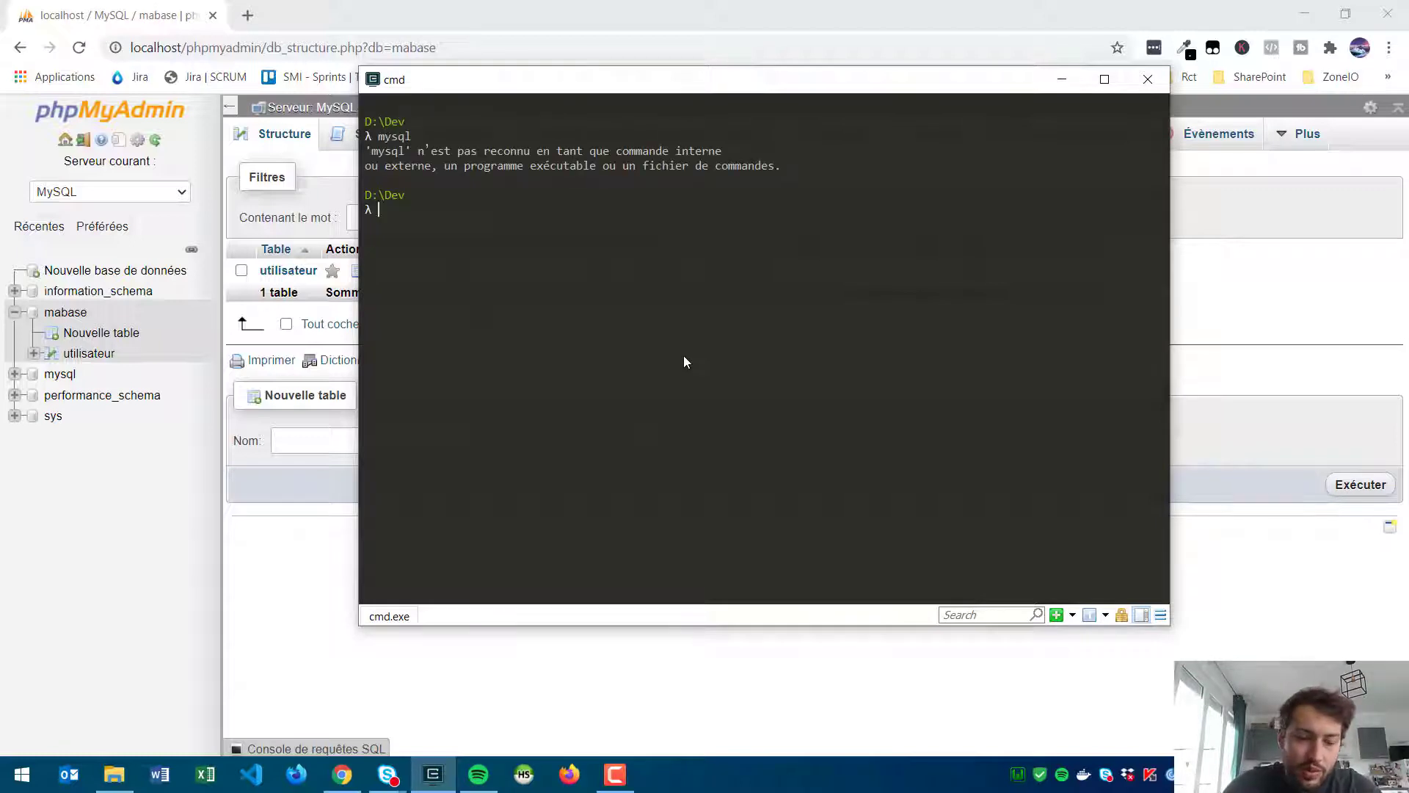
Step: Search Windows for 'sys' and open the Système control panel
{"action": "key", "text": "super"}
{"action": "type", "text": "sys"}
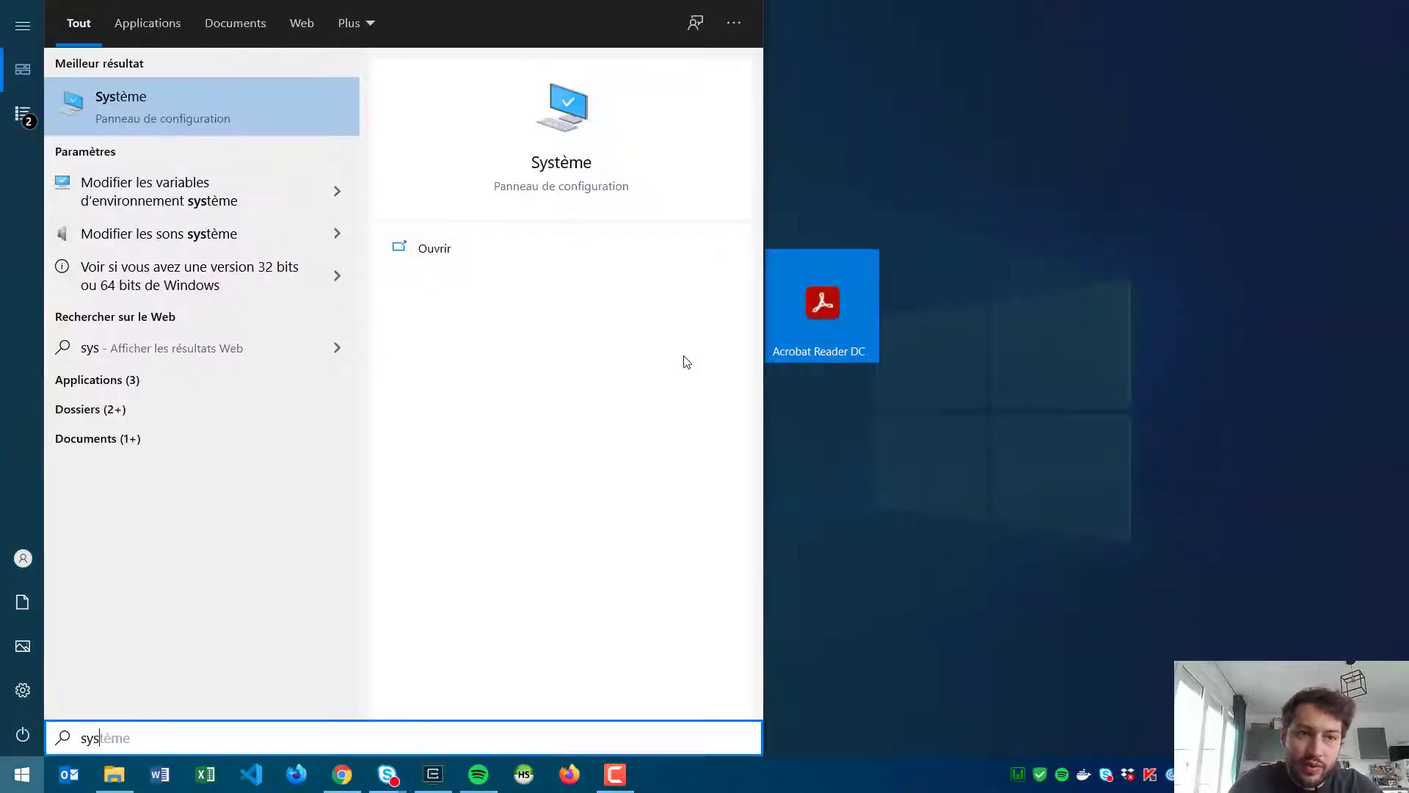
{"action": "key", "text": "Return"}
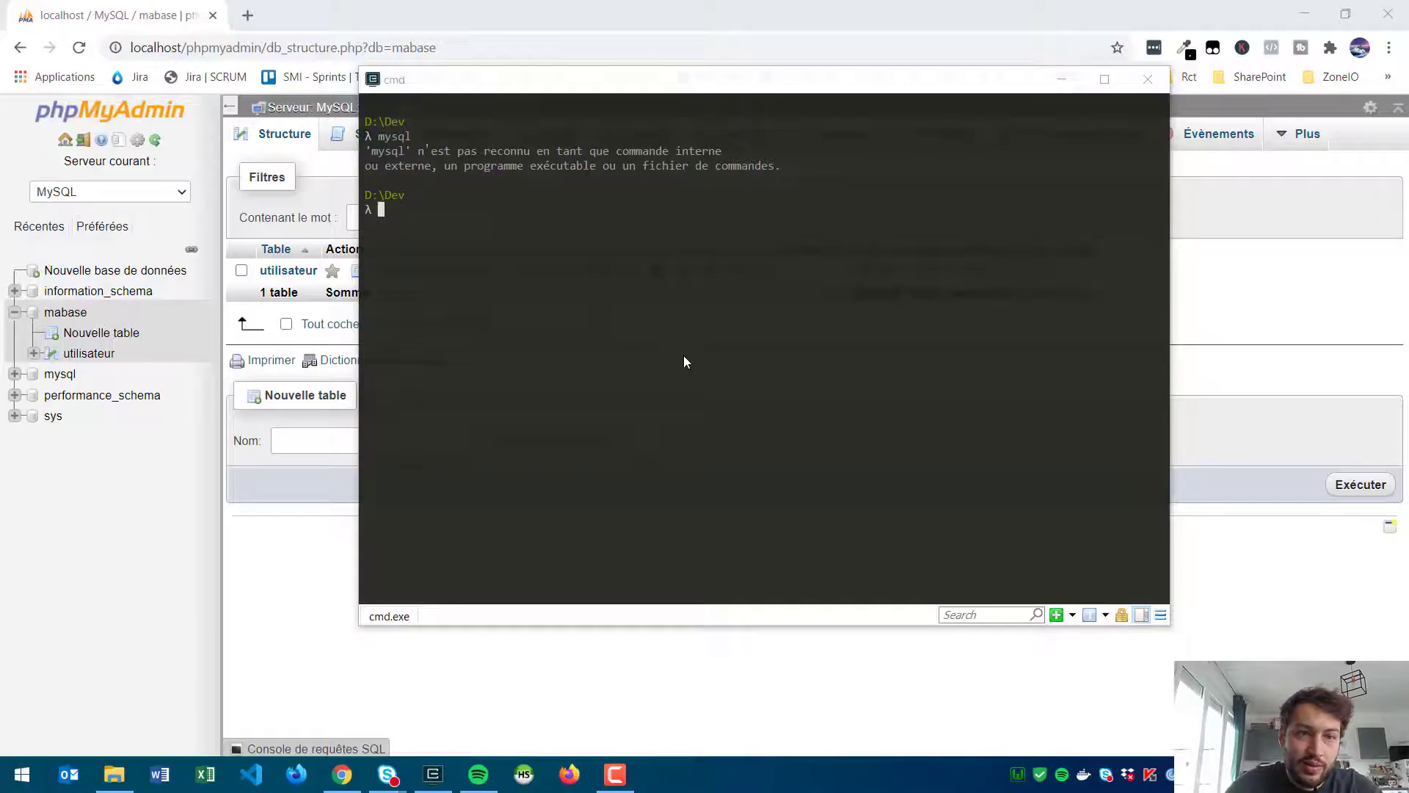
Step: Start adding a new system Path entry, then switch to File Explorer's Téléchargements folder
{"action": "left_click", "coordinate": [973, 46]}
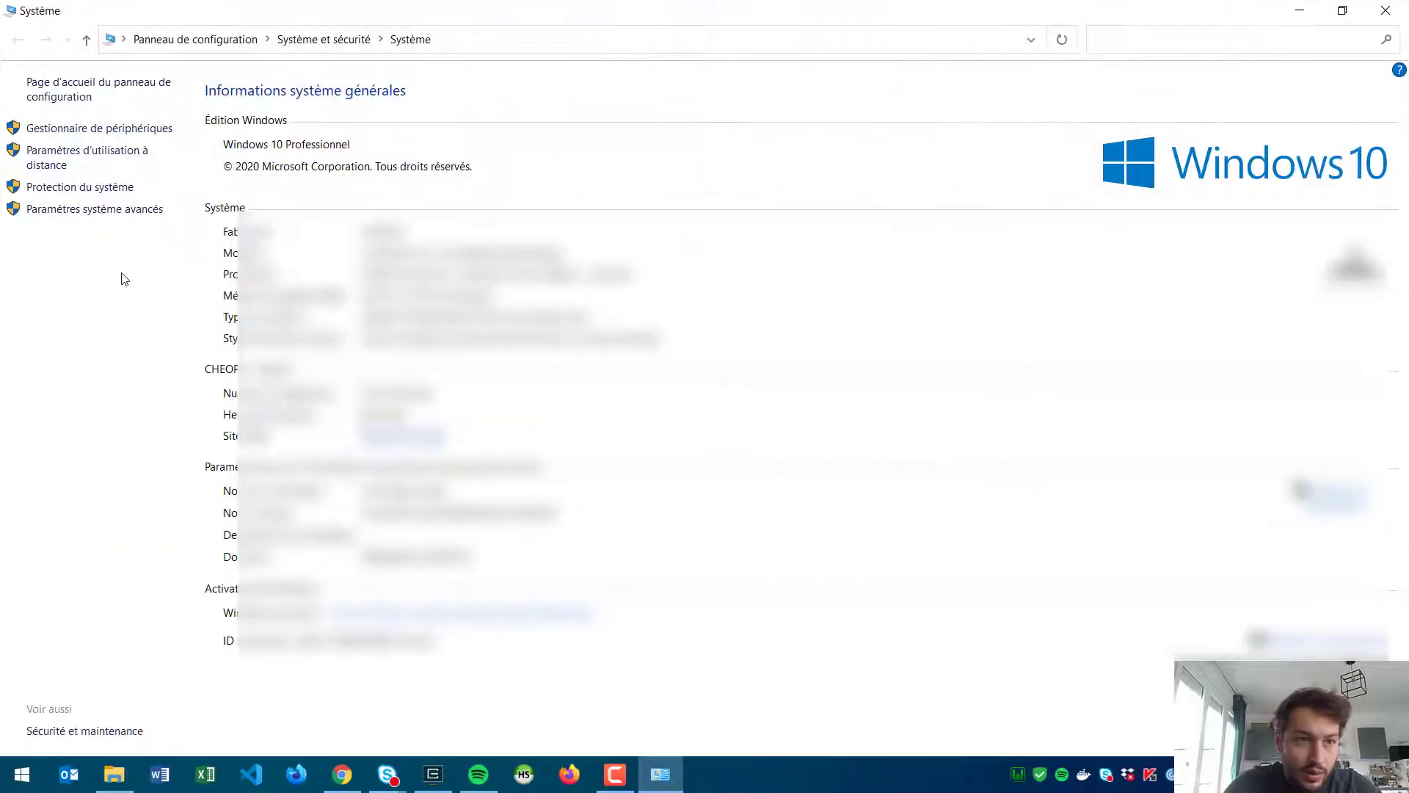
{"action": "left_click", "coordinate": [95, 209]}
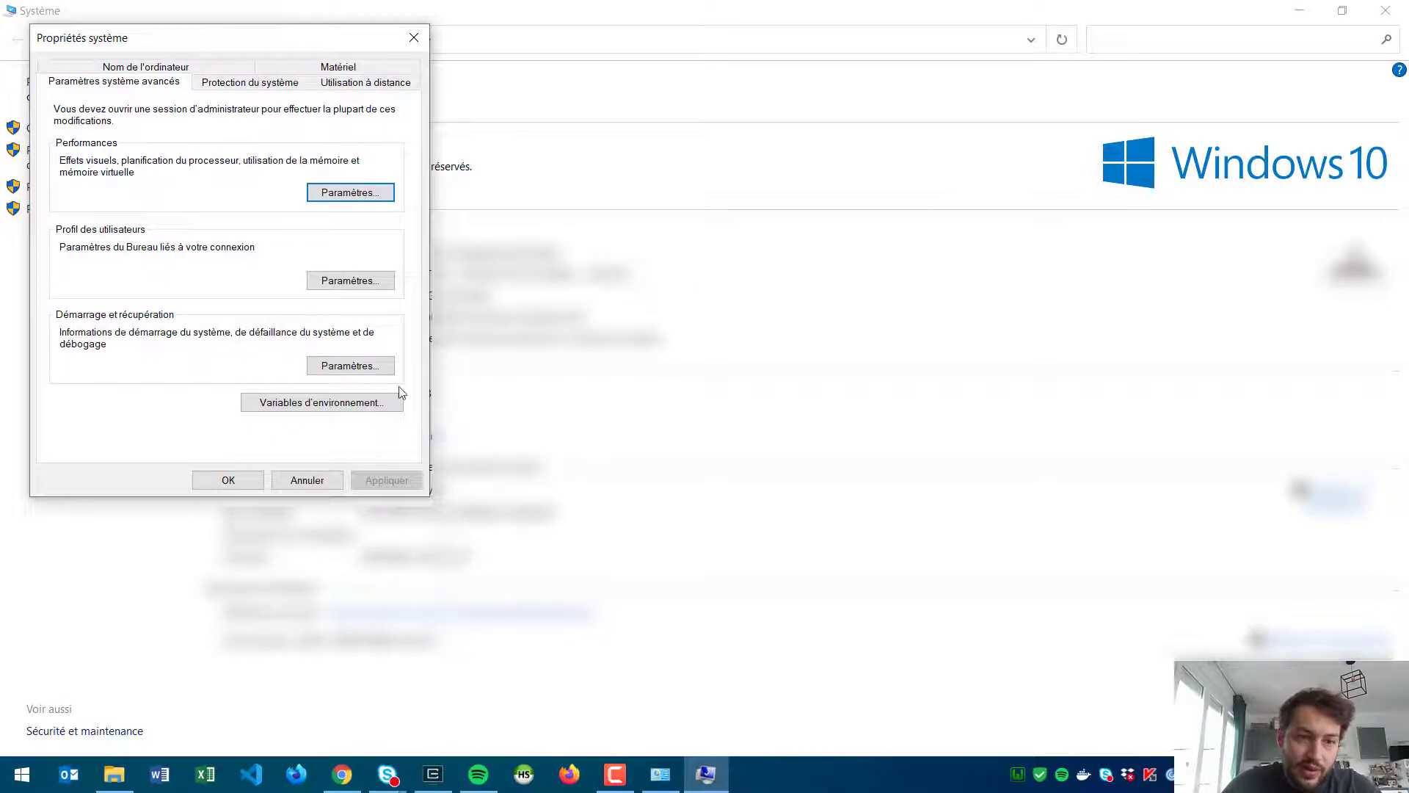
{"action": "left_click", "coordinate": [331, 403]}
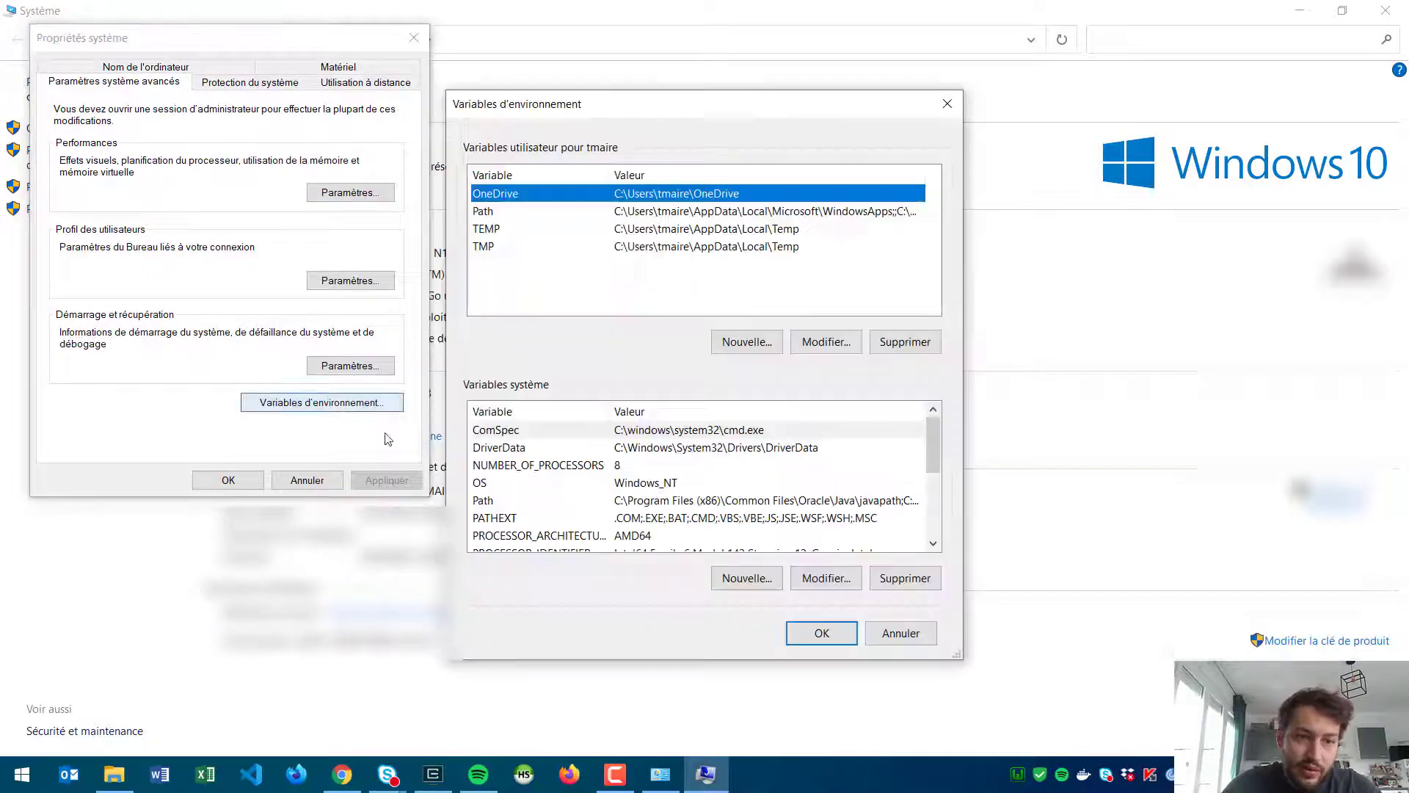
{"action": "left_click", "coordinate": [552, 507]}
{"action": "left_click", "coordinate": [812, 579]}
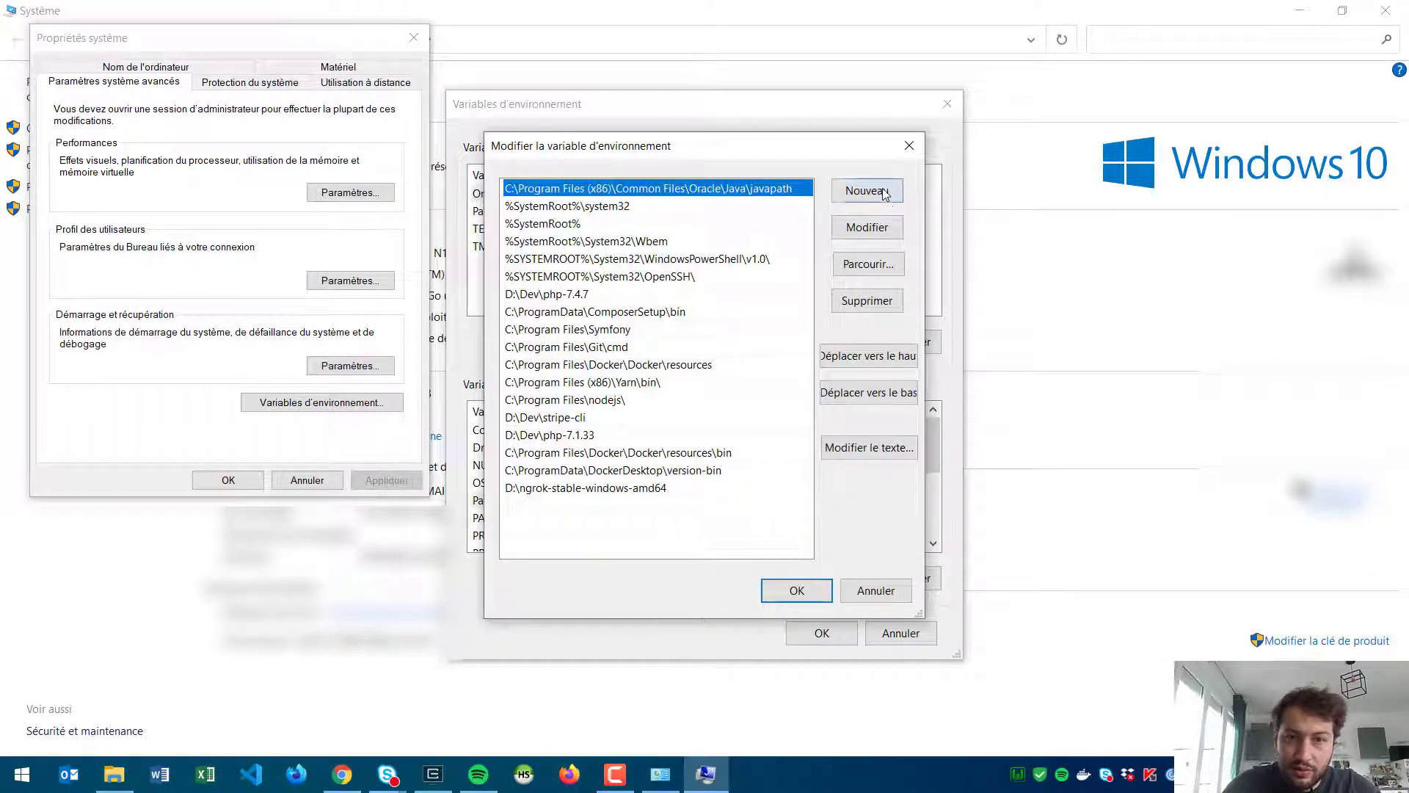
{"action": "left_click", "coordinate": [866, 192]}
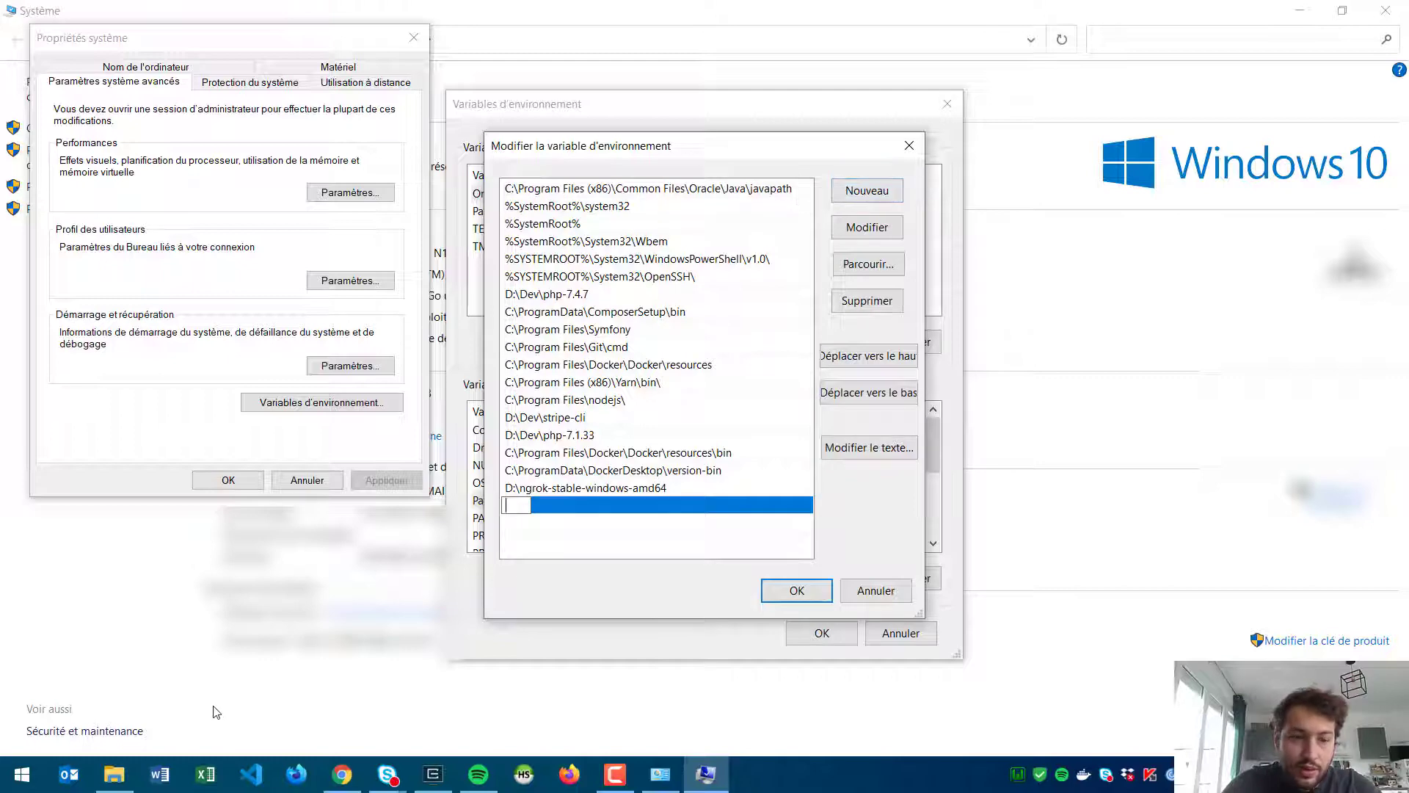
{"action": "left_click", "coordinate": [114, 773]}
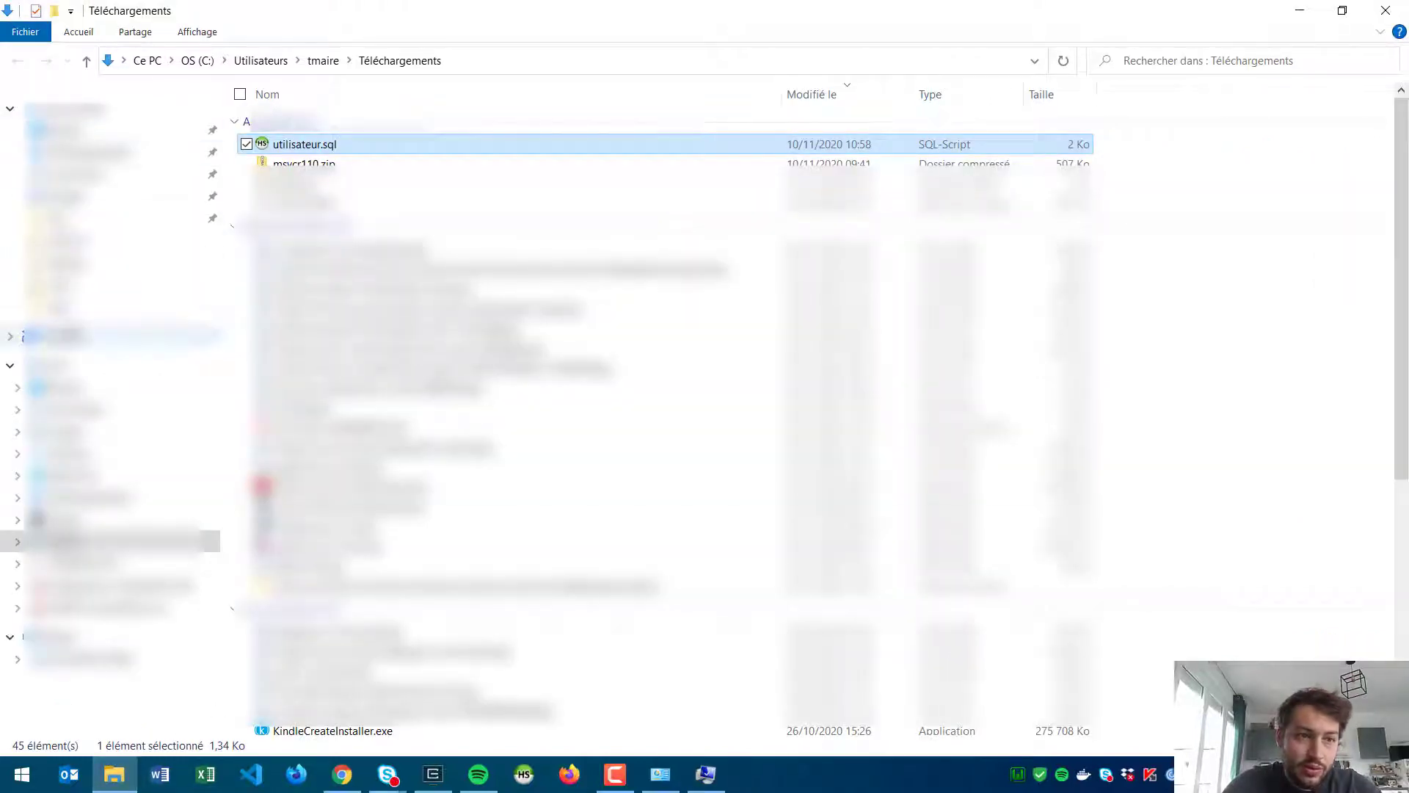
Step: Browse File Explorer to C:\wamp64\bin\mysql\mysql5.7.31\bin
{"action": "left_click", "coordinate": [66, 542]}
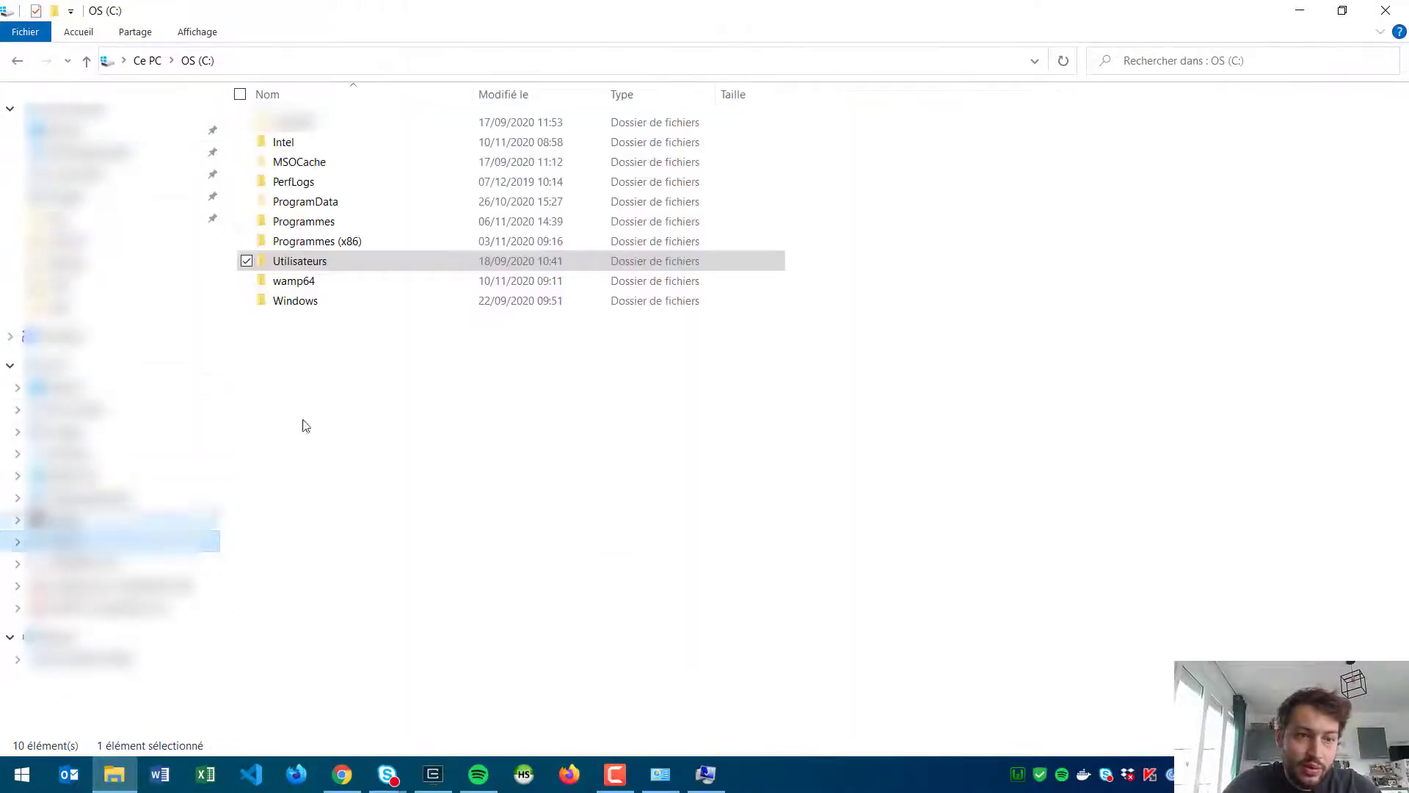
{"action": "left_click", "coordinate": [306, 287]}
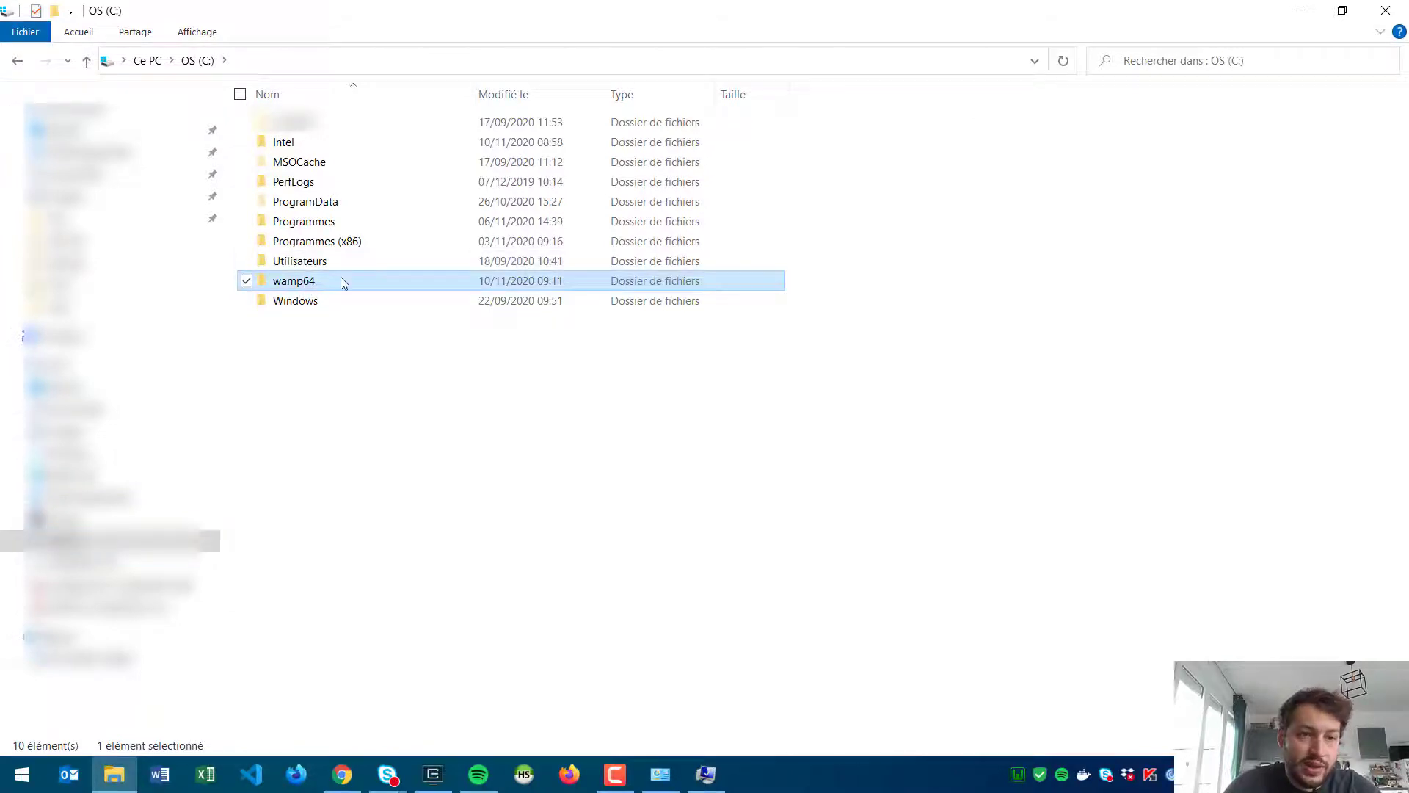
{"action": "double_click", "coordinate": [342, 283]}
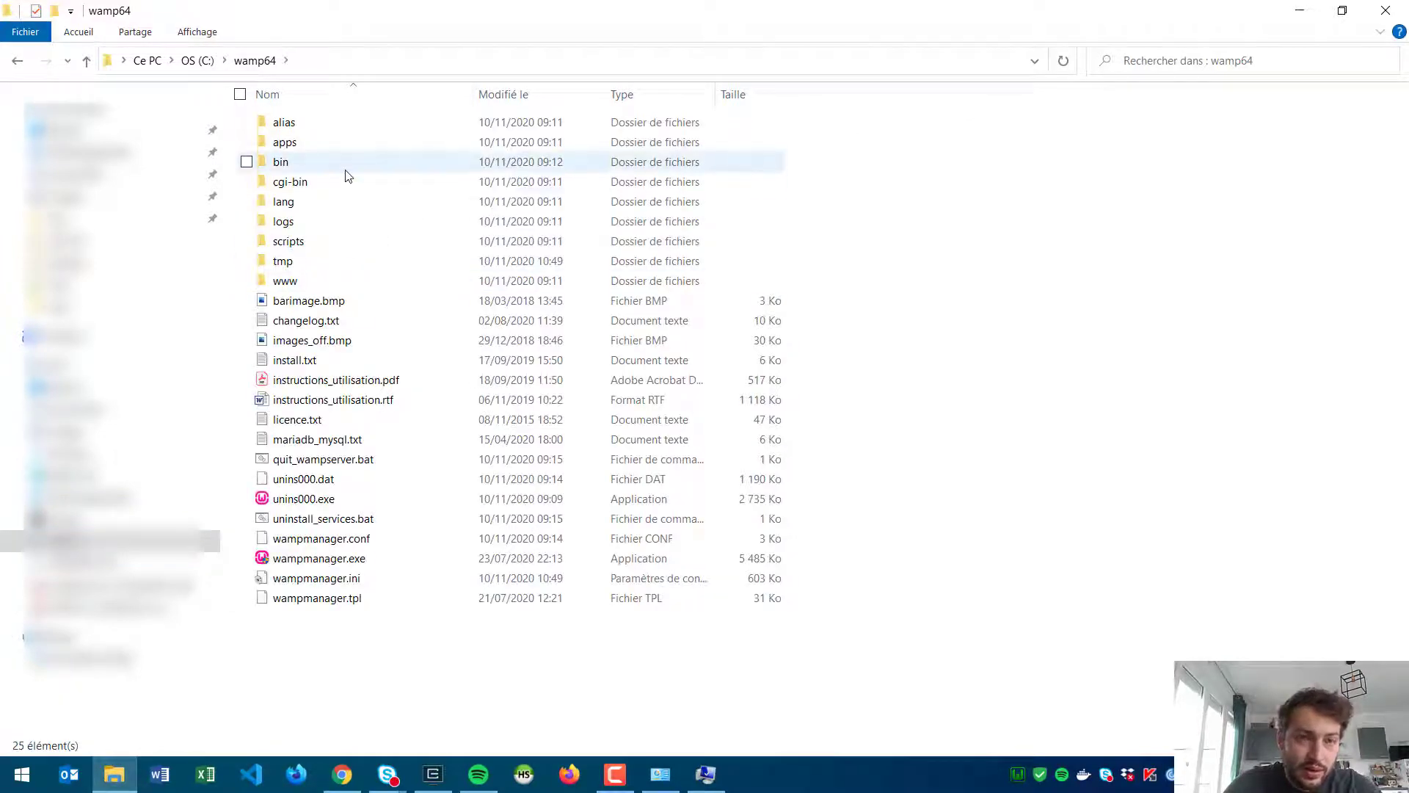
{"action": "double_click", "coordinate": [346, 170]}
{"action": "double_click", "coordinate": [316, 171]}
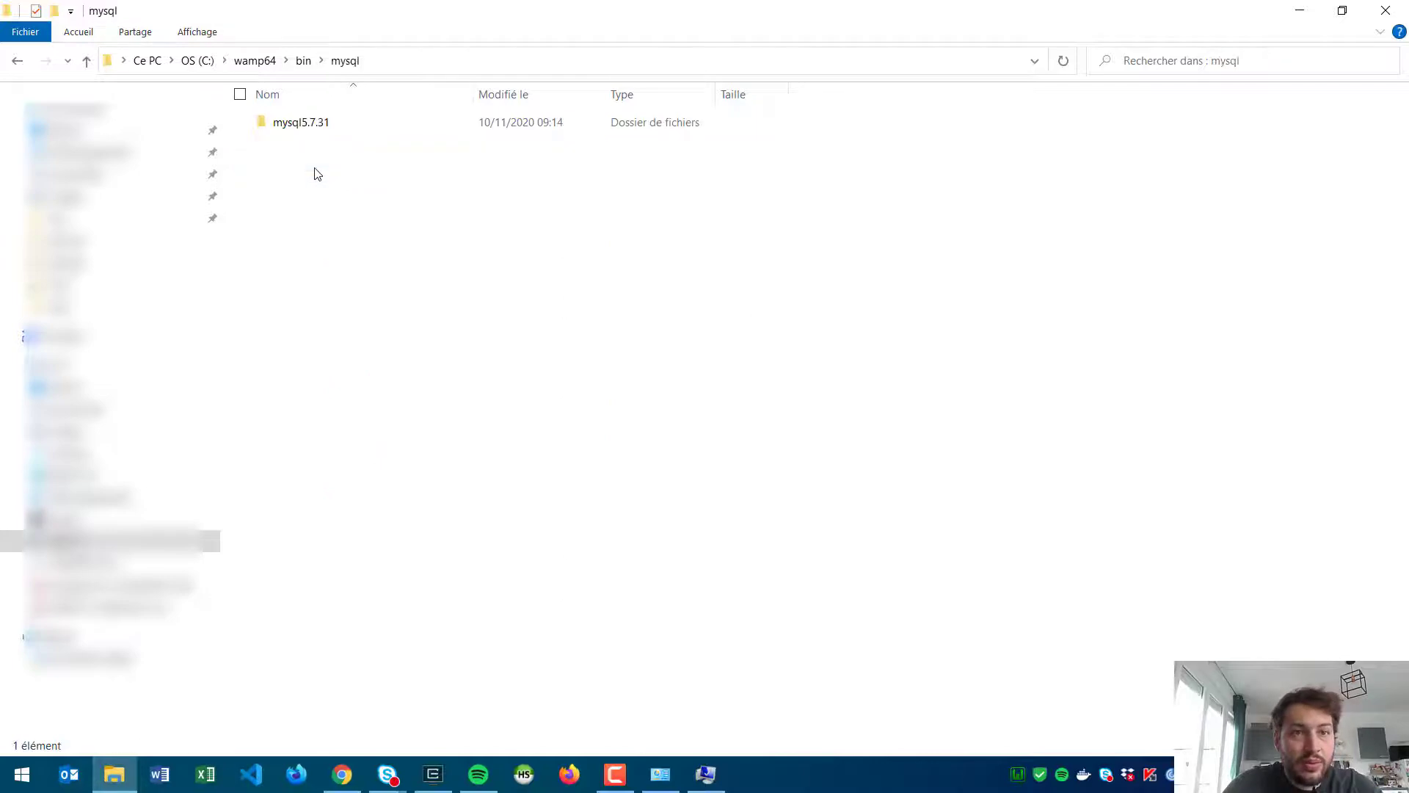
{"action": "double_click", "coordinate": [372, 125]}
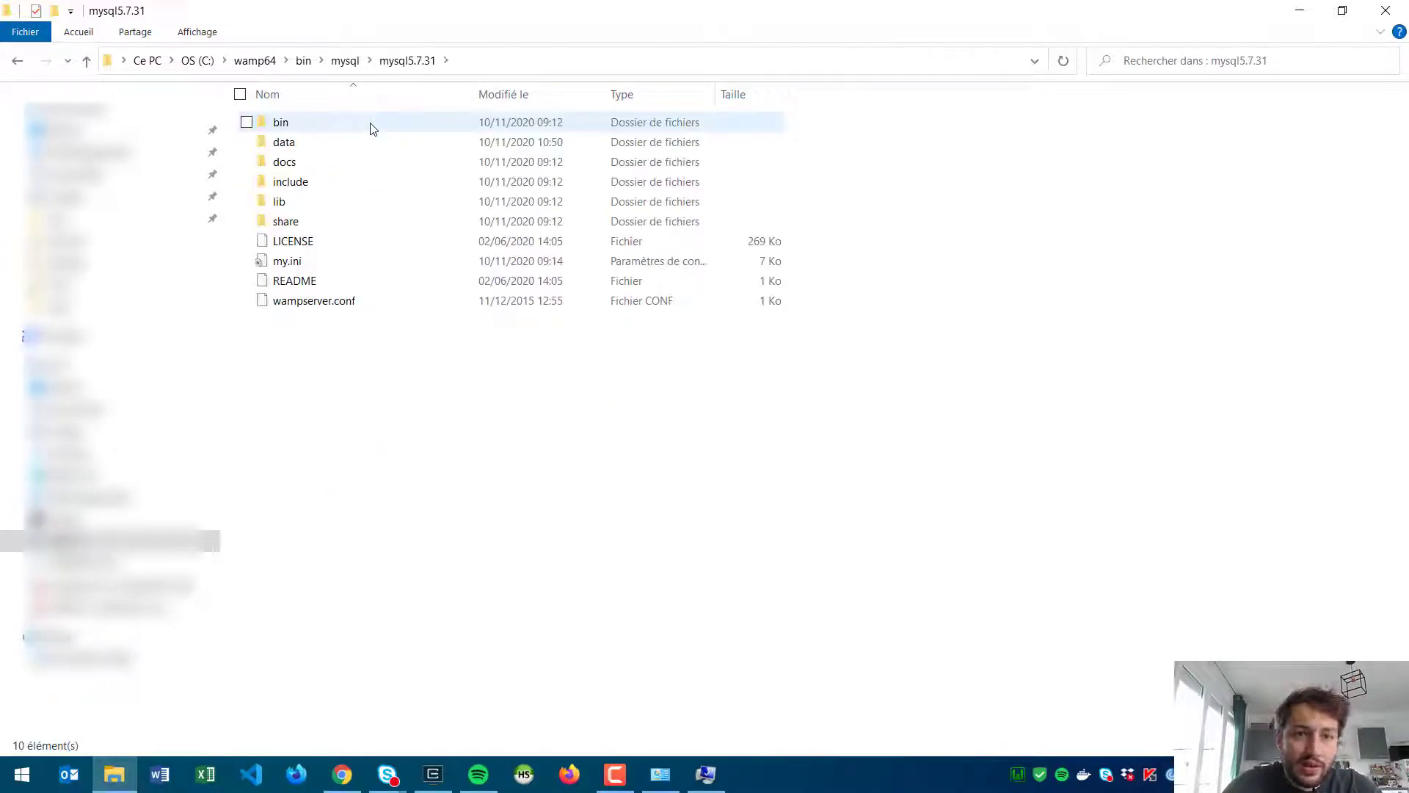
{"action": "double_click", "coordinate": [297, 125]}
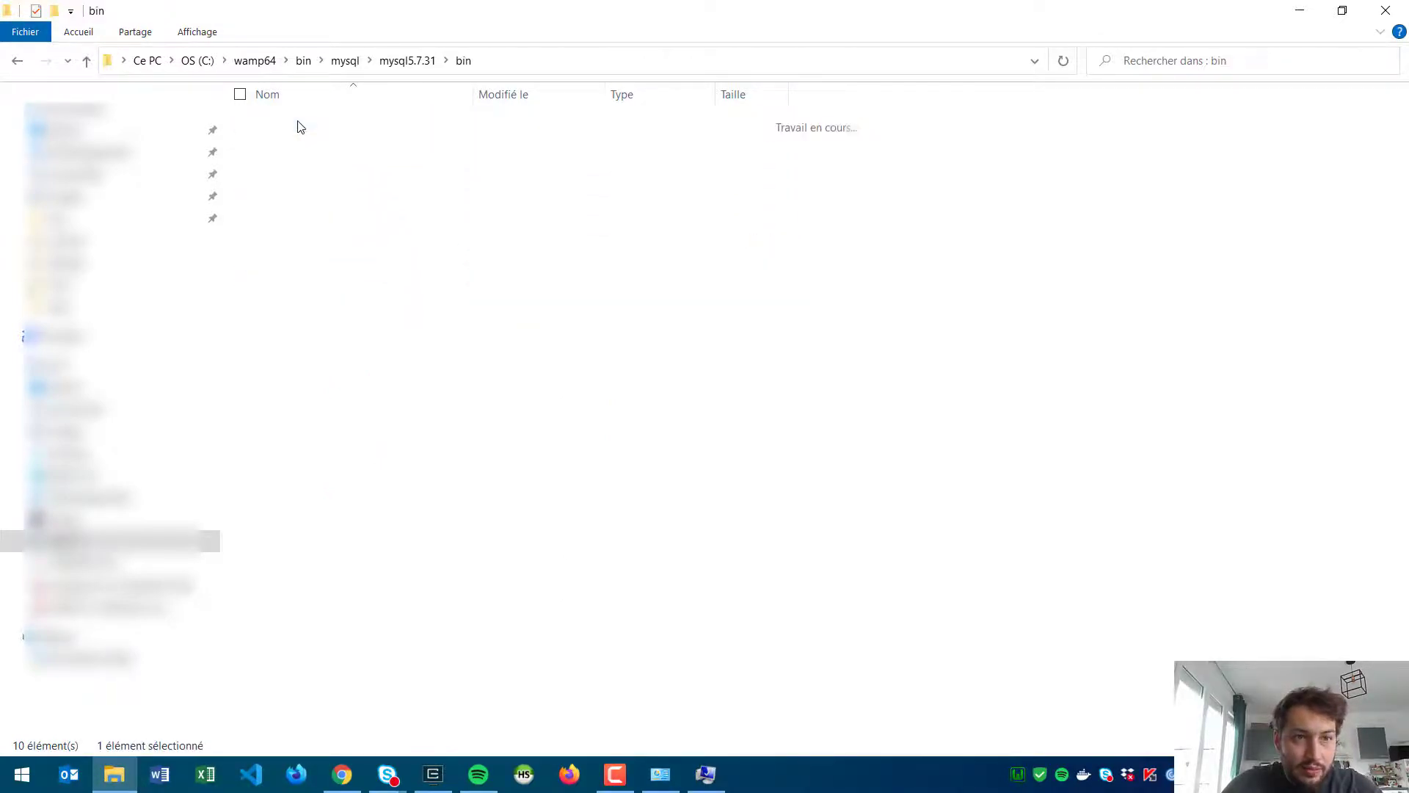
Step: Confirm mysql.exe is in the folder, copy its path, and return to the Path editor
{"action": "scroll", "coordinate": [399, 189], "scroll_direction": "down", "scroll_amount": 1}
{"action": "scroll", "coordinate": [399, 220], "scroll_direction": "up", "scroll_amount": 1}
{"action": "left_click", "coordinate": [399, 282]}
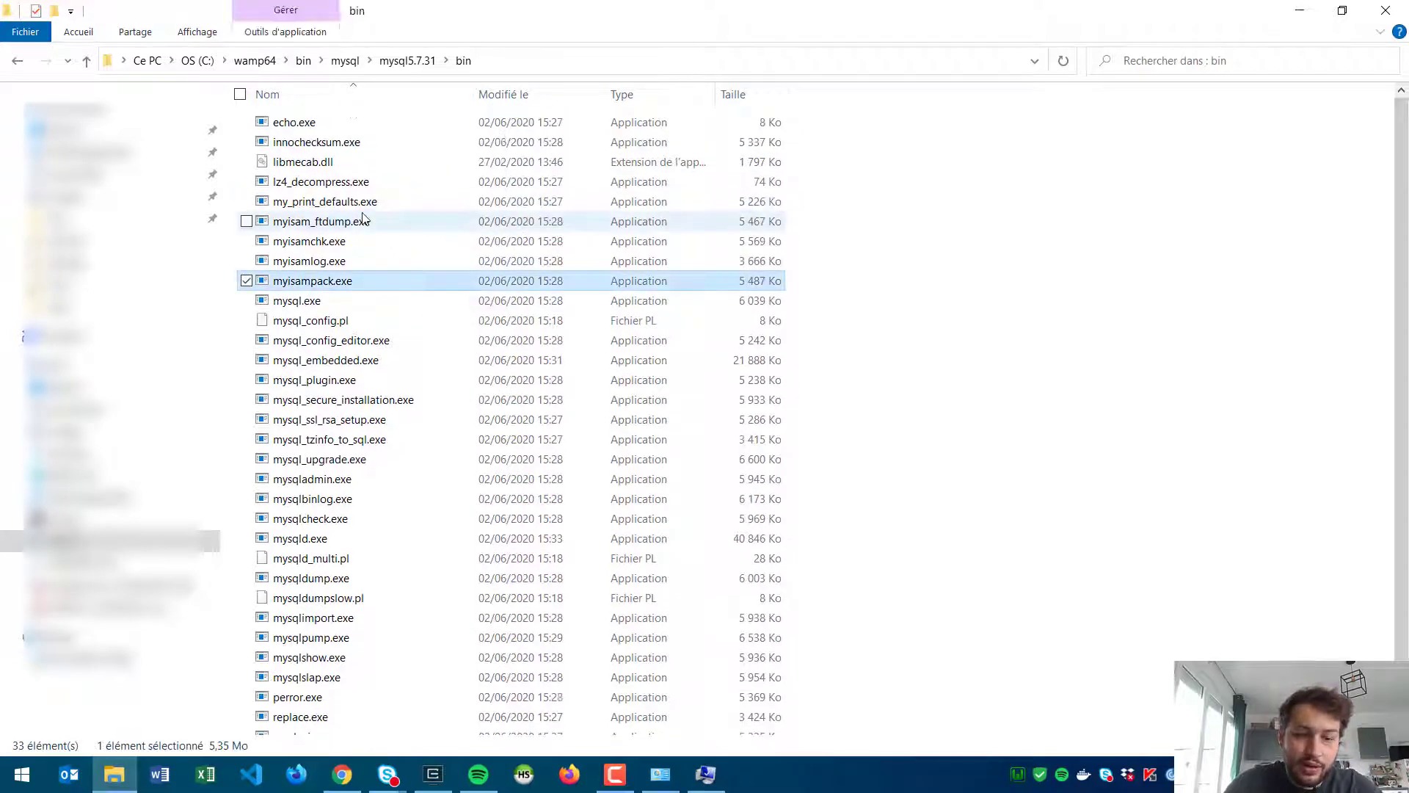
{"action": "key", "text": "Down"}
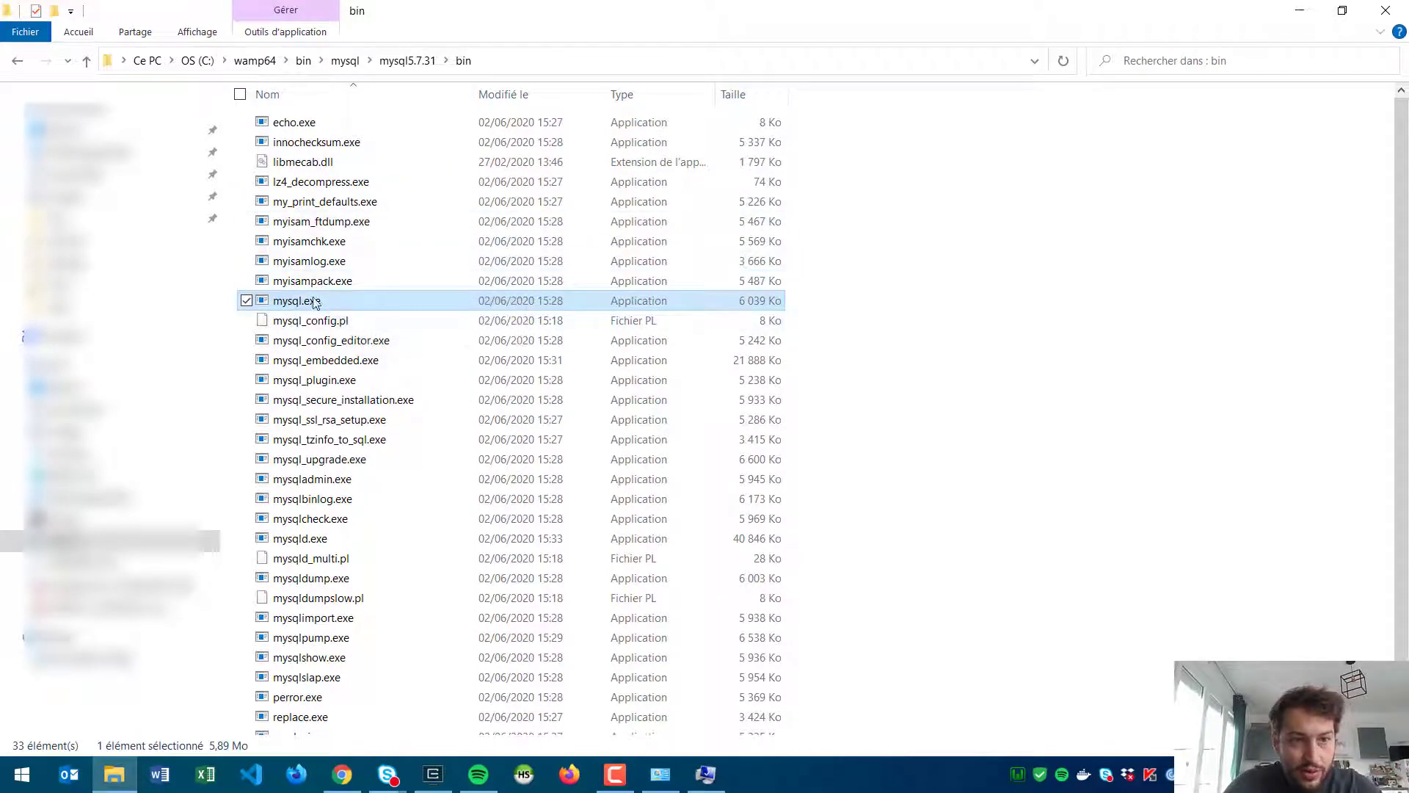
{"action": "left_click", "coordinate": [533, 67]}
{"action": "key", "text": "ctrl+c"}
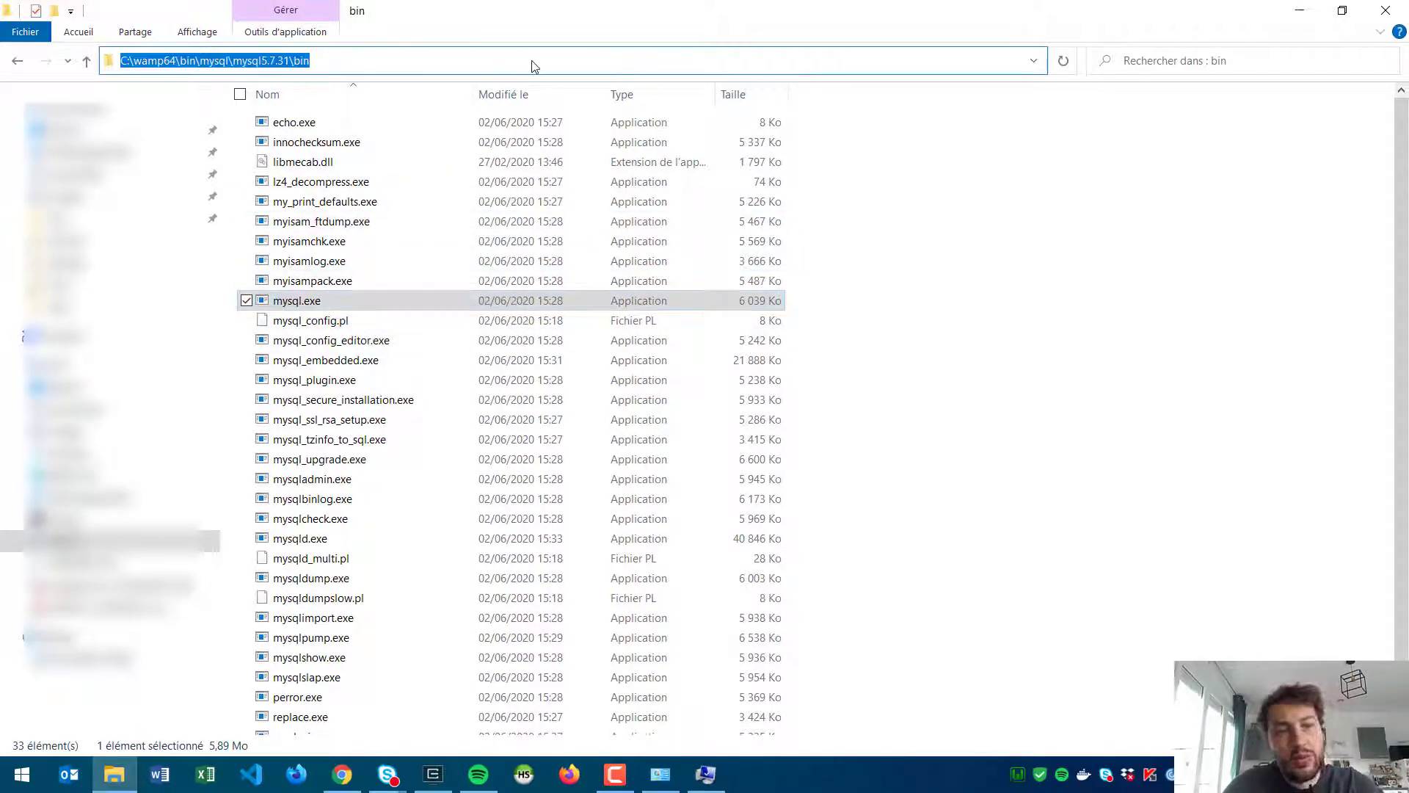
{"action": "left_click", "coordinate": [705, 773]}
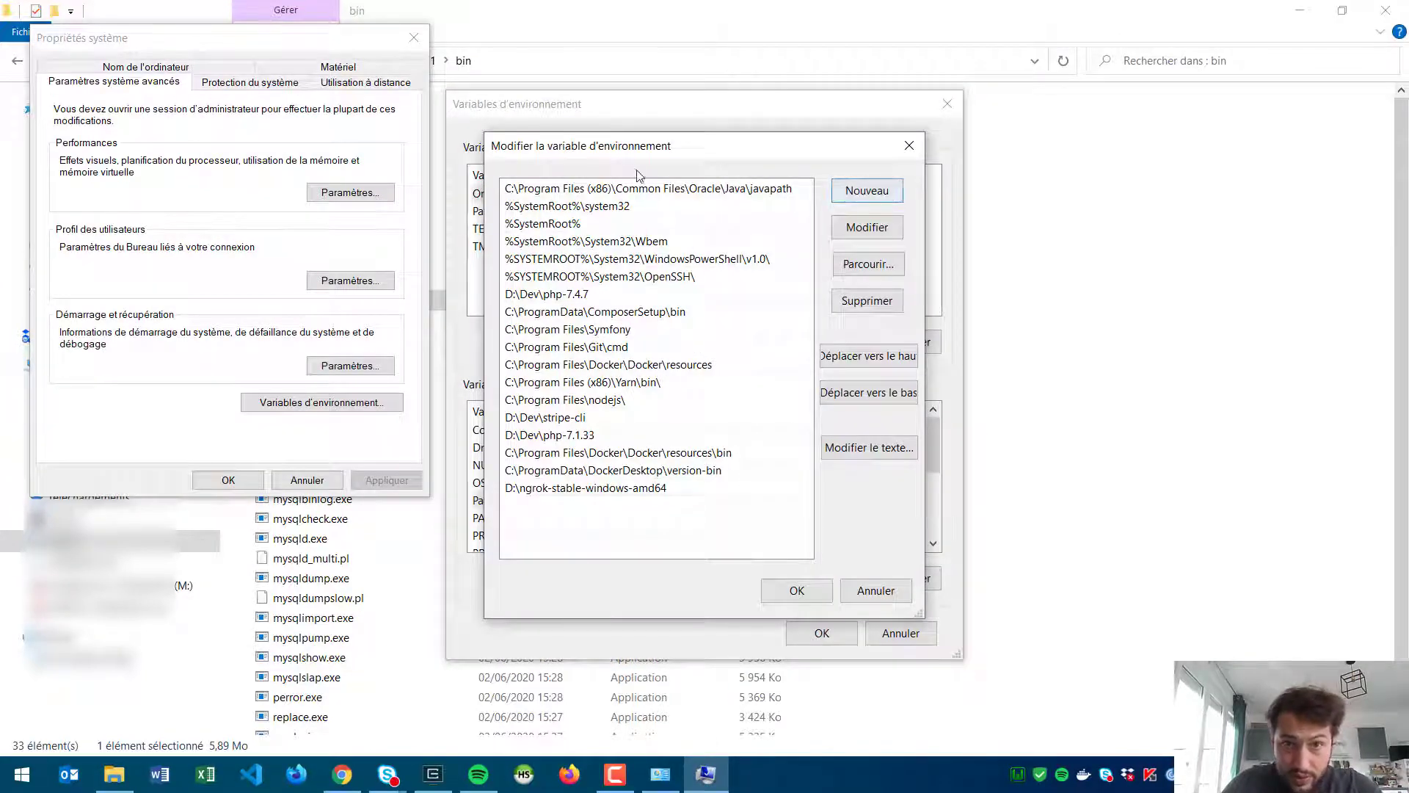
Step: Add a new Path entry C:\wamp64\bin\mysql\mysql5.7.31\bin and confirm it
{"action": "left_click_drag", "start_coordinate": [651, 160], "coordinate": [685, 180]}
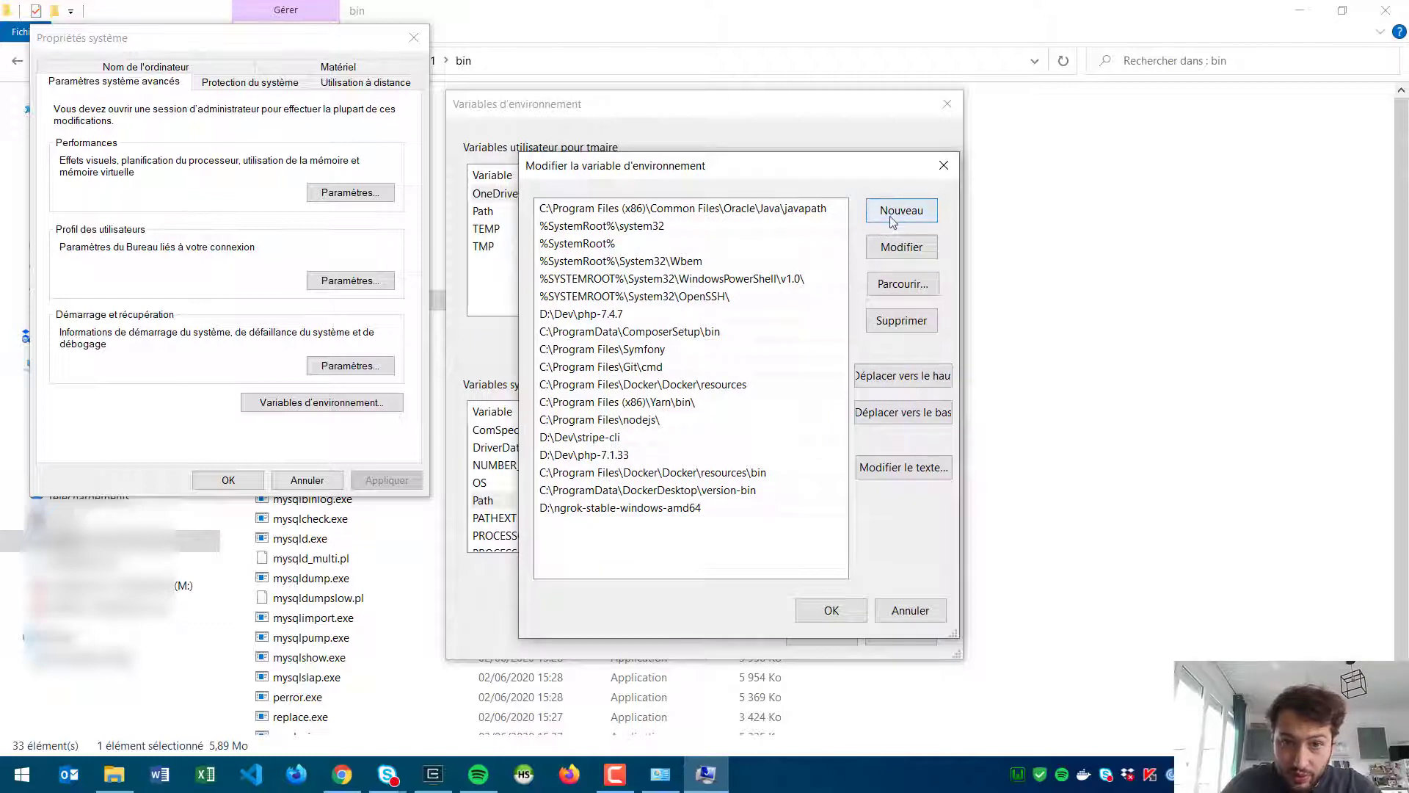
{"action": "left_click", "coordinate": [901, 210]}
{"action": "key", "text": "ctrl+v"}
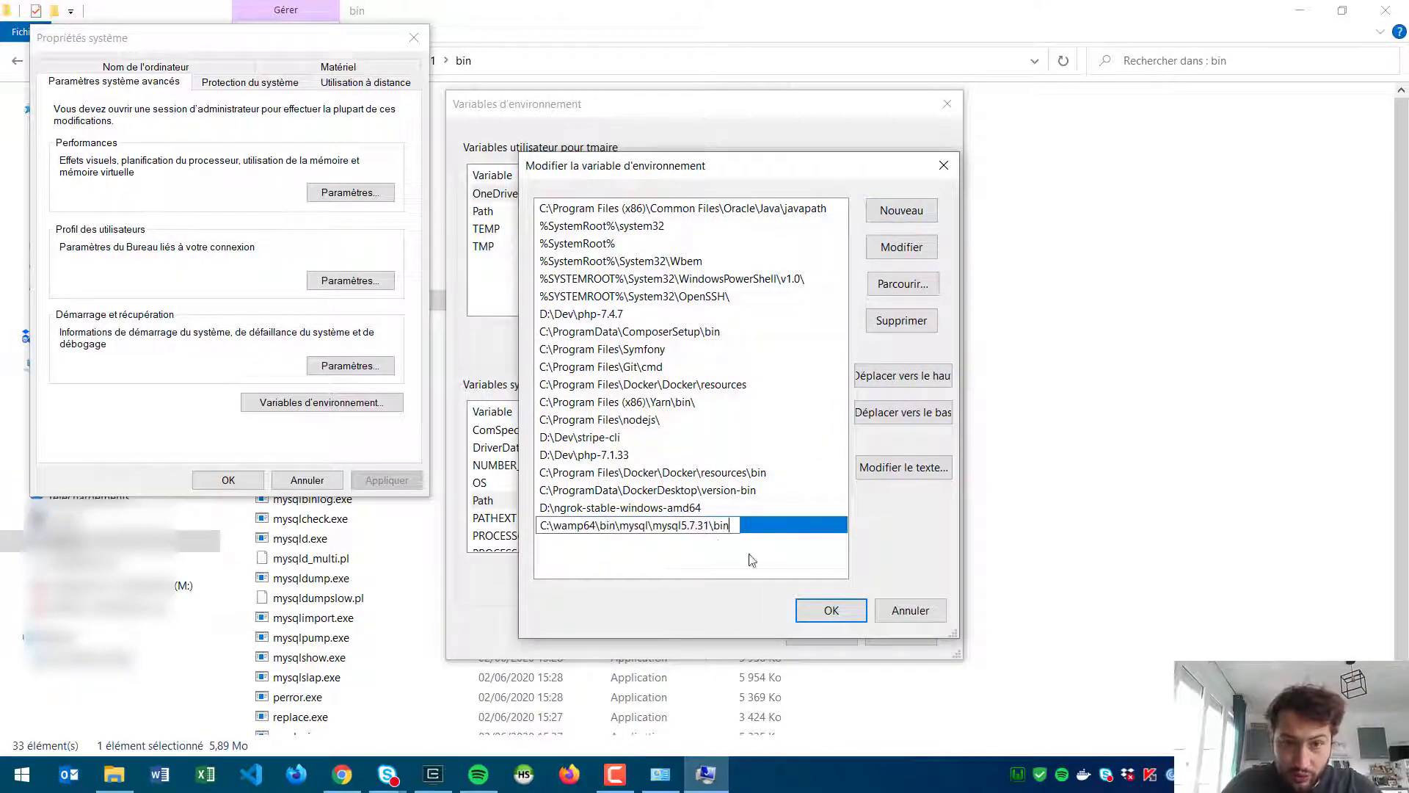
{"action": "left_click", "coordinate": [831, 610]}
Step: Accept the Environment Variables and System Properties dialogs, then return to Cmder
{"action": "left_click", "coordinate": [821, 634]}
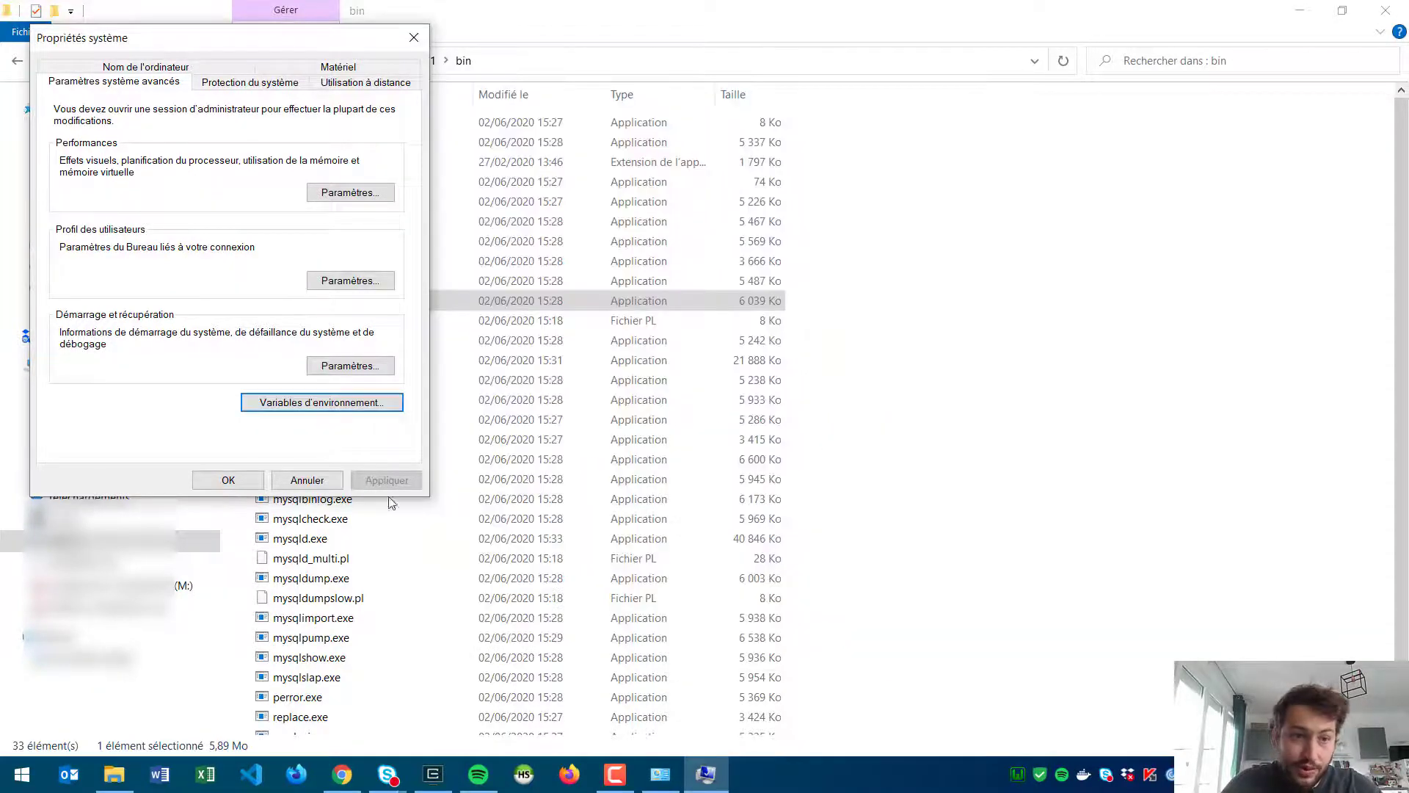
{"action": "left_click", "coordinate": [228, 479]}
{"action": "key", "text": "alt+Tab"}
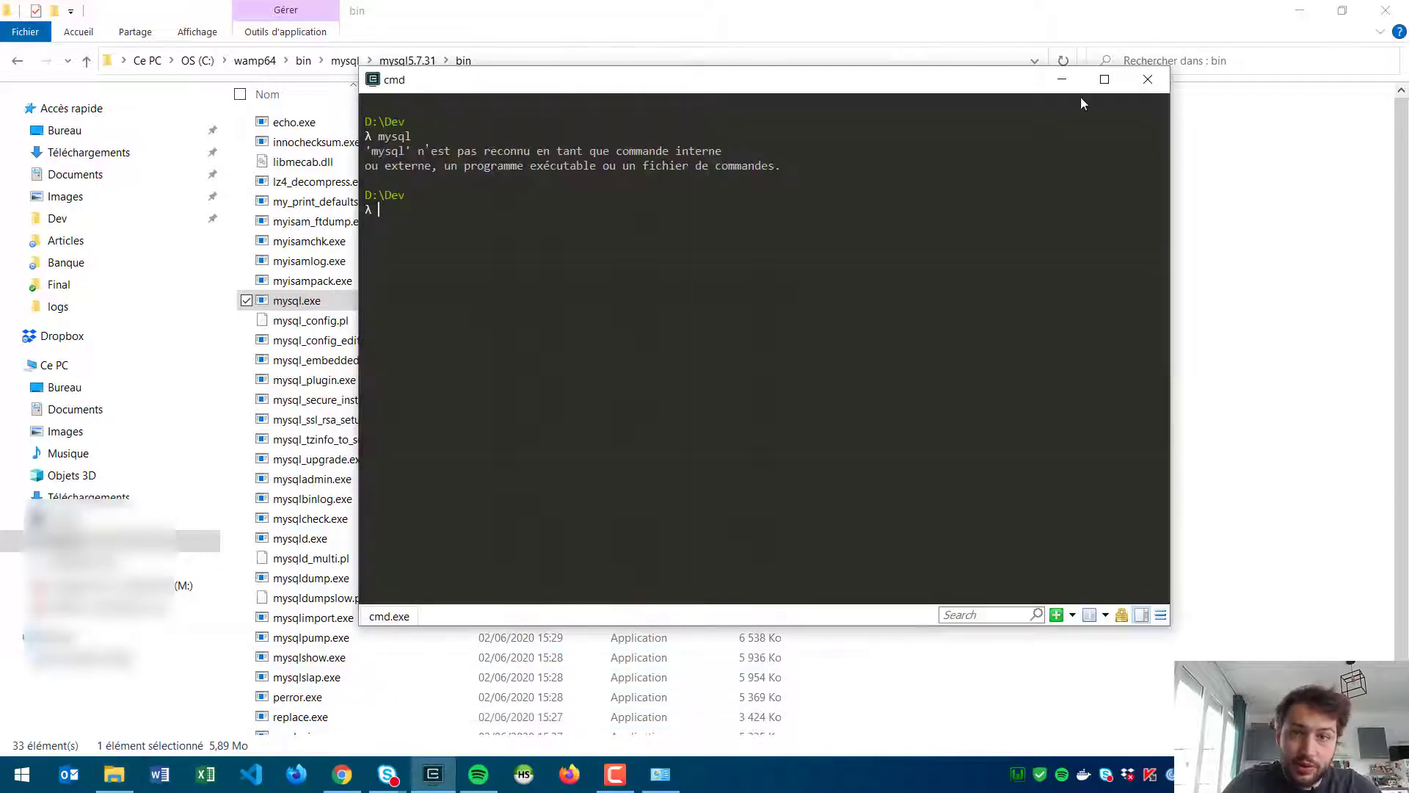
Step: Restart Cmder and run plain mysql, which returns an access-denied error
{"action": "left_click", "coordinate": [1148, 79]}
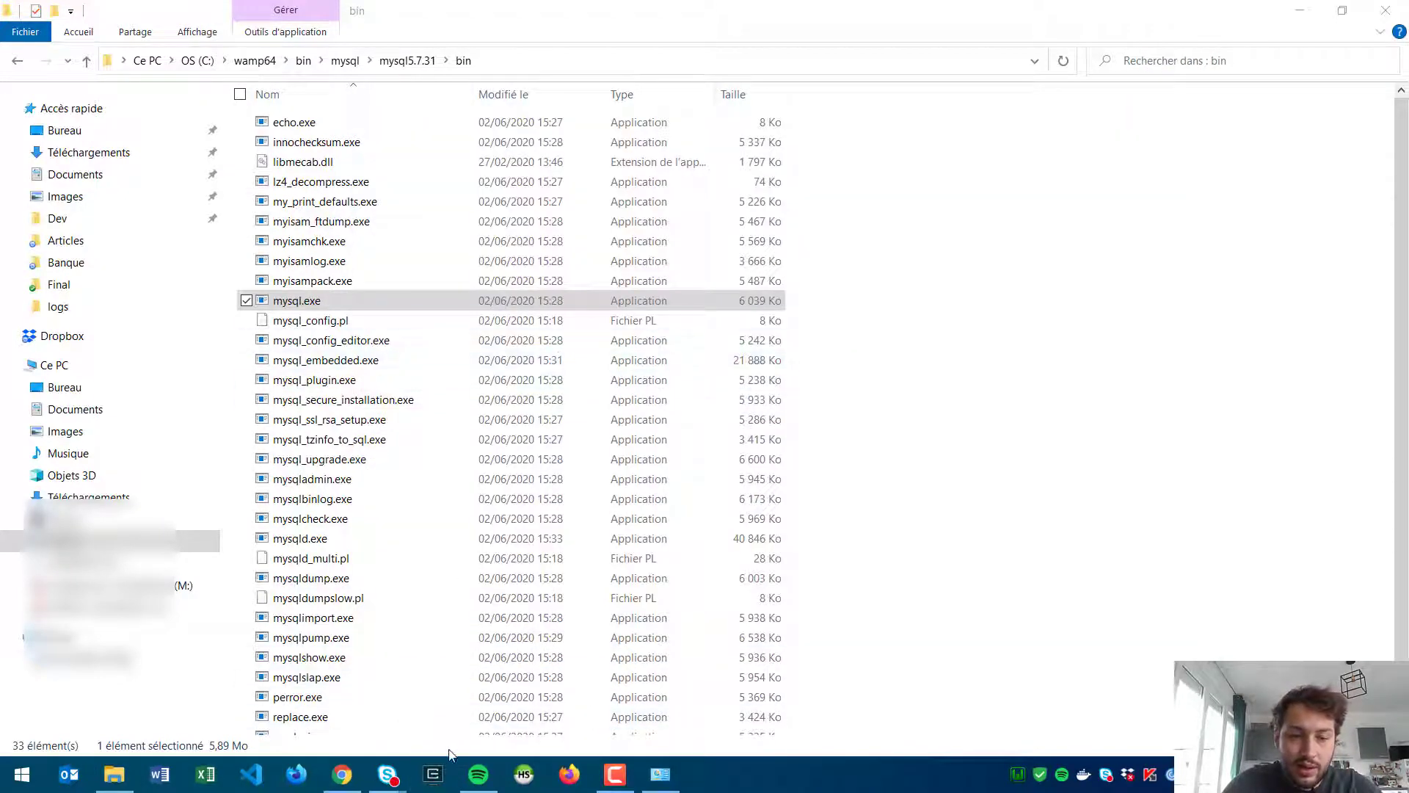
{"action": "left_click", "coordinate": [433, 773]}
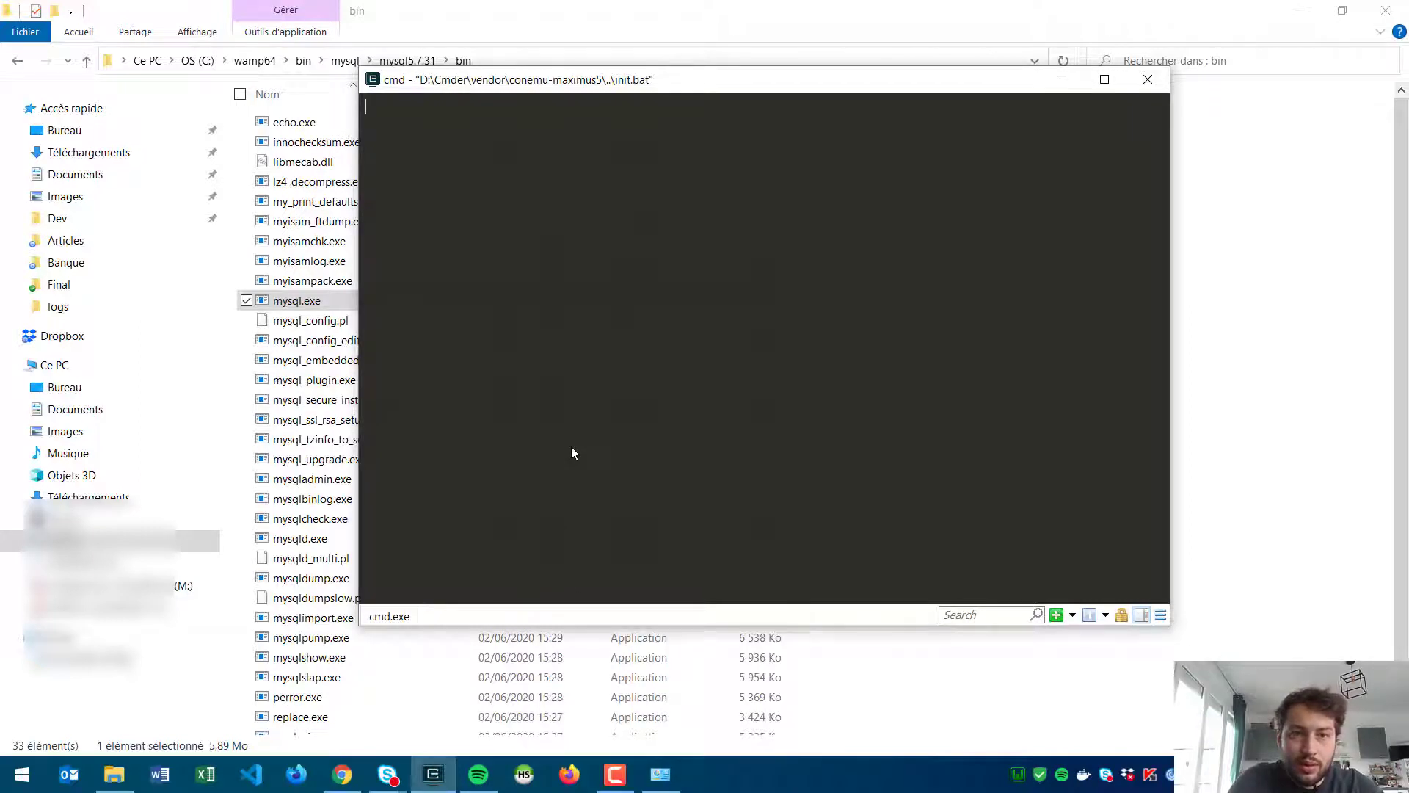
{"action": "type", "text": "mysql"}
{"action": "key", "text": "Return"}
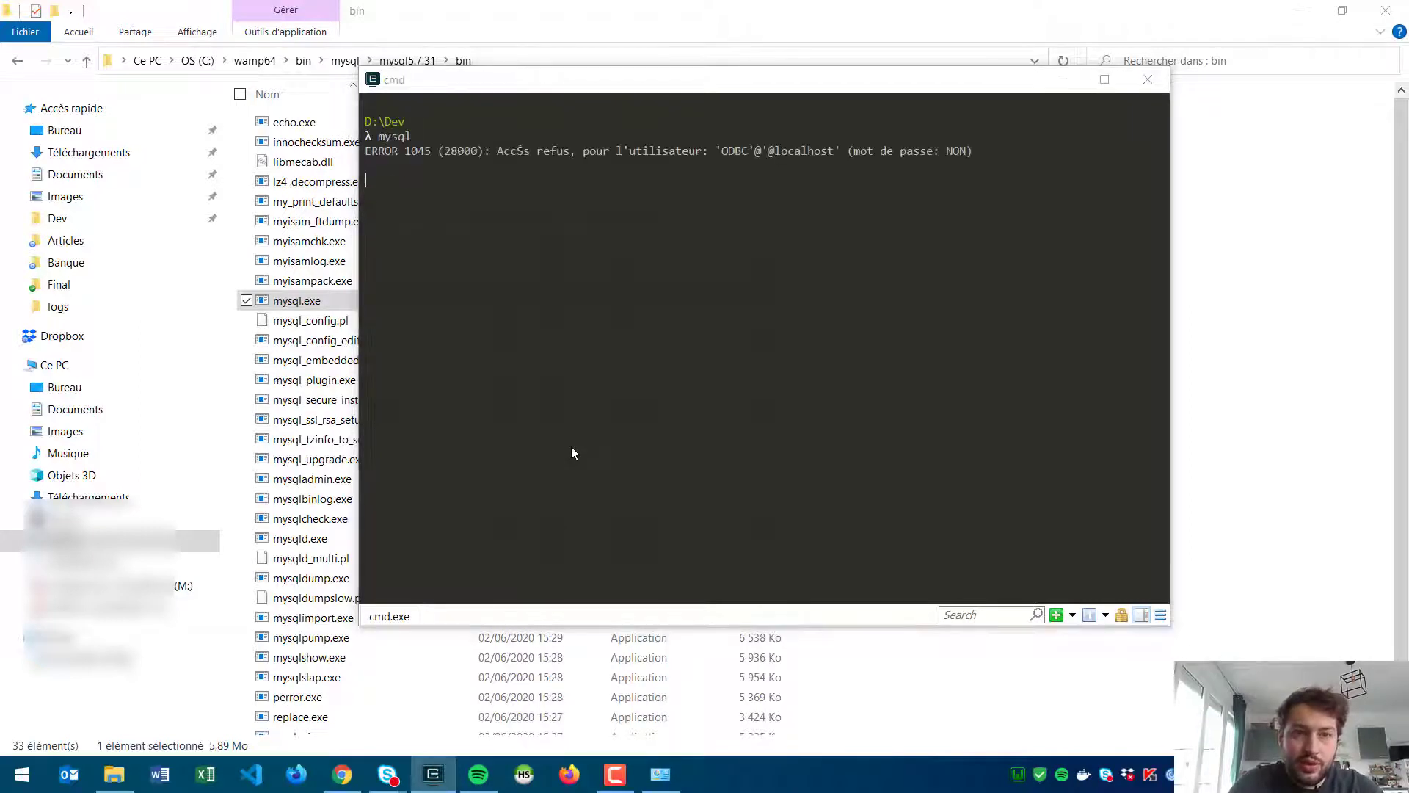
{"action": "left_click_drag", "start_coordinate": [800, 138], "coordinate": [517, 150]}
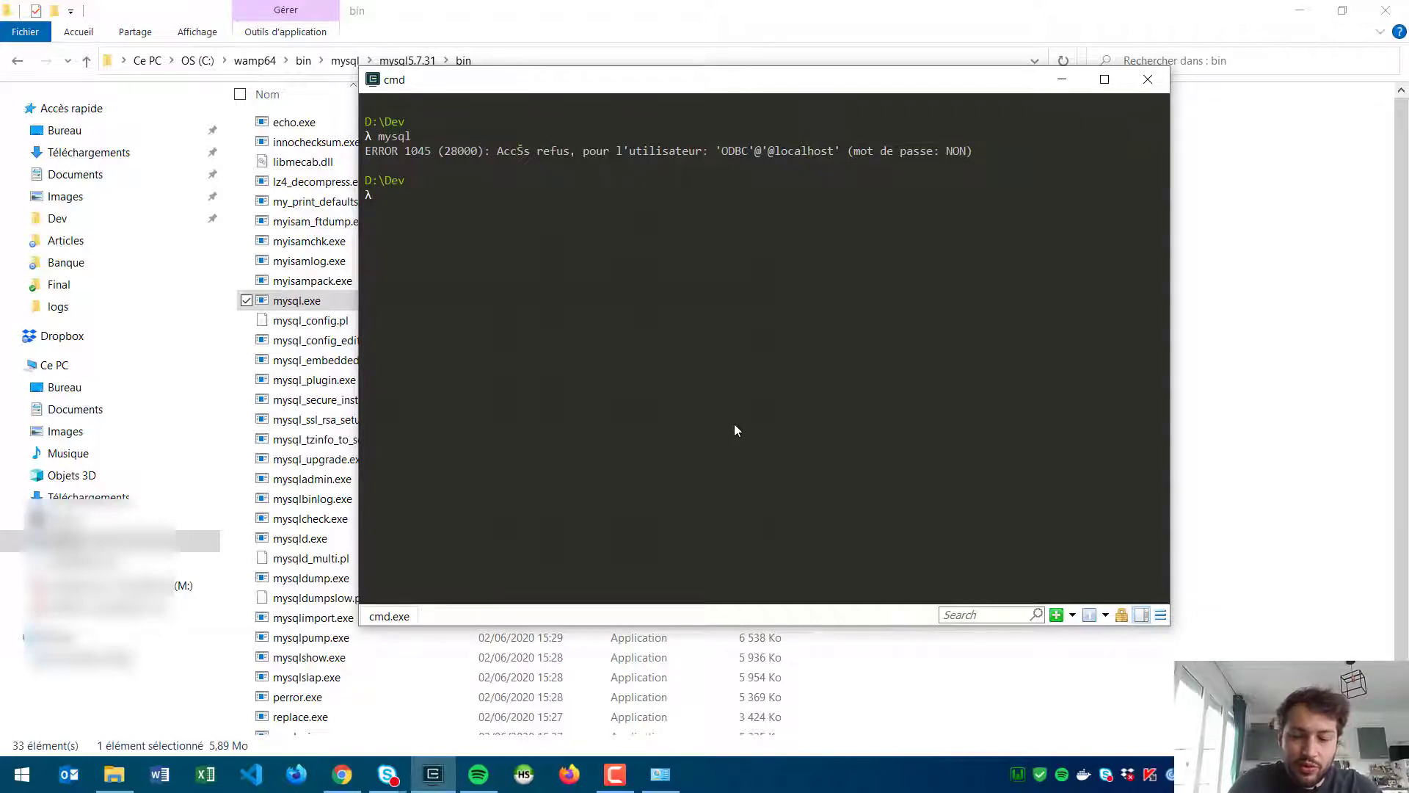
Step: Log in with mysql -u root -h 127.0.0.1 -p using an empty password
{"action": "type", "text": "my"}
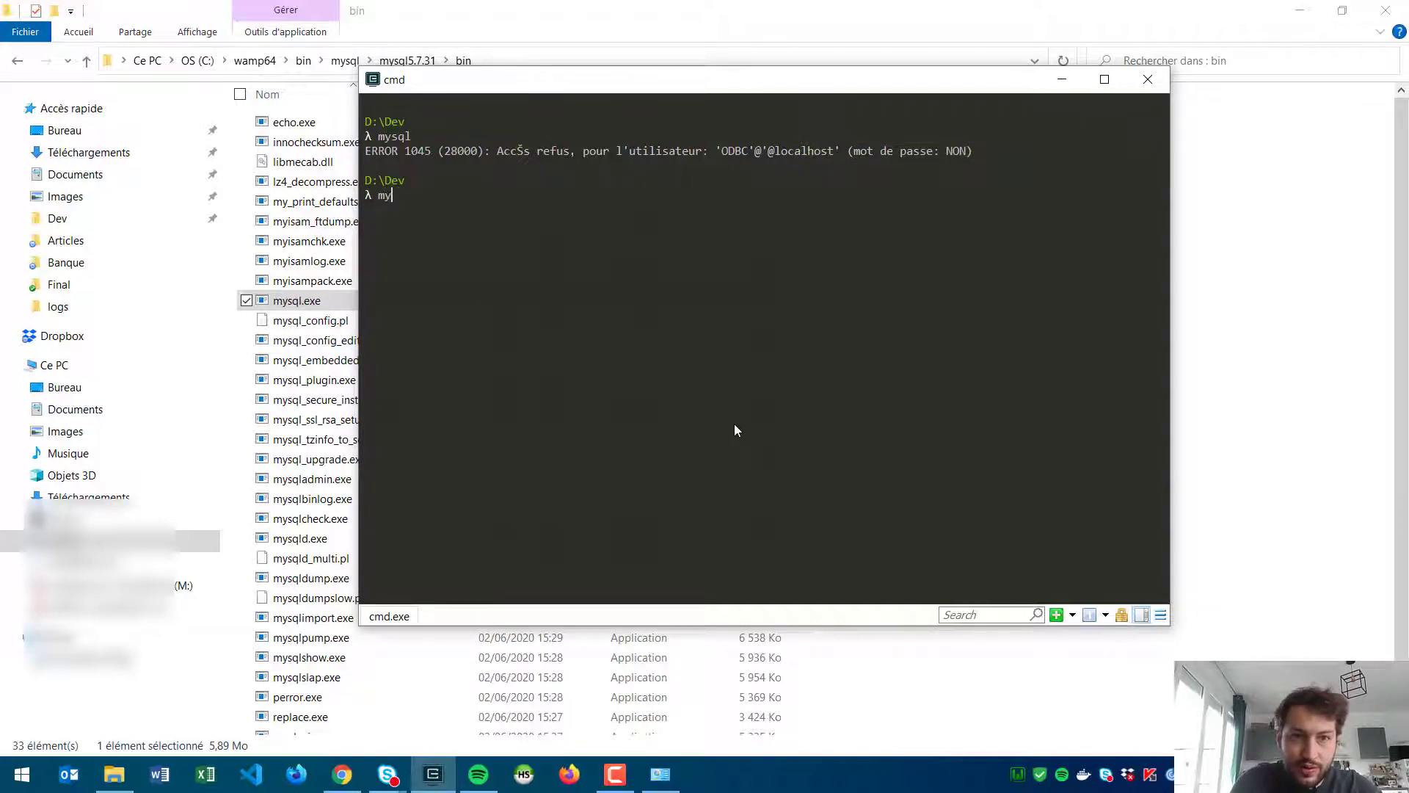
{"action": "type", "text": "sql -u root -h"}
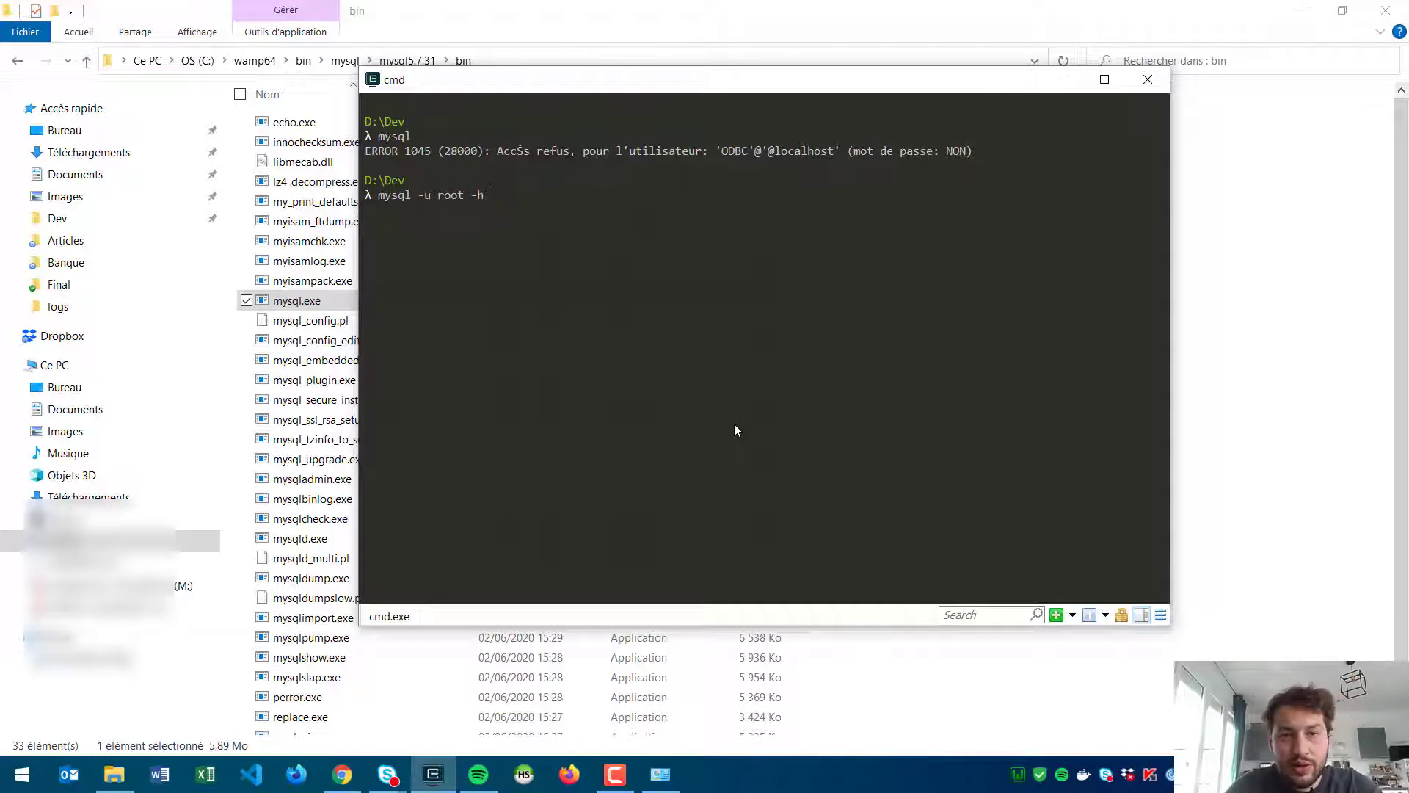
{"action": "type", "text": "127.0.0.1 -p"}
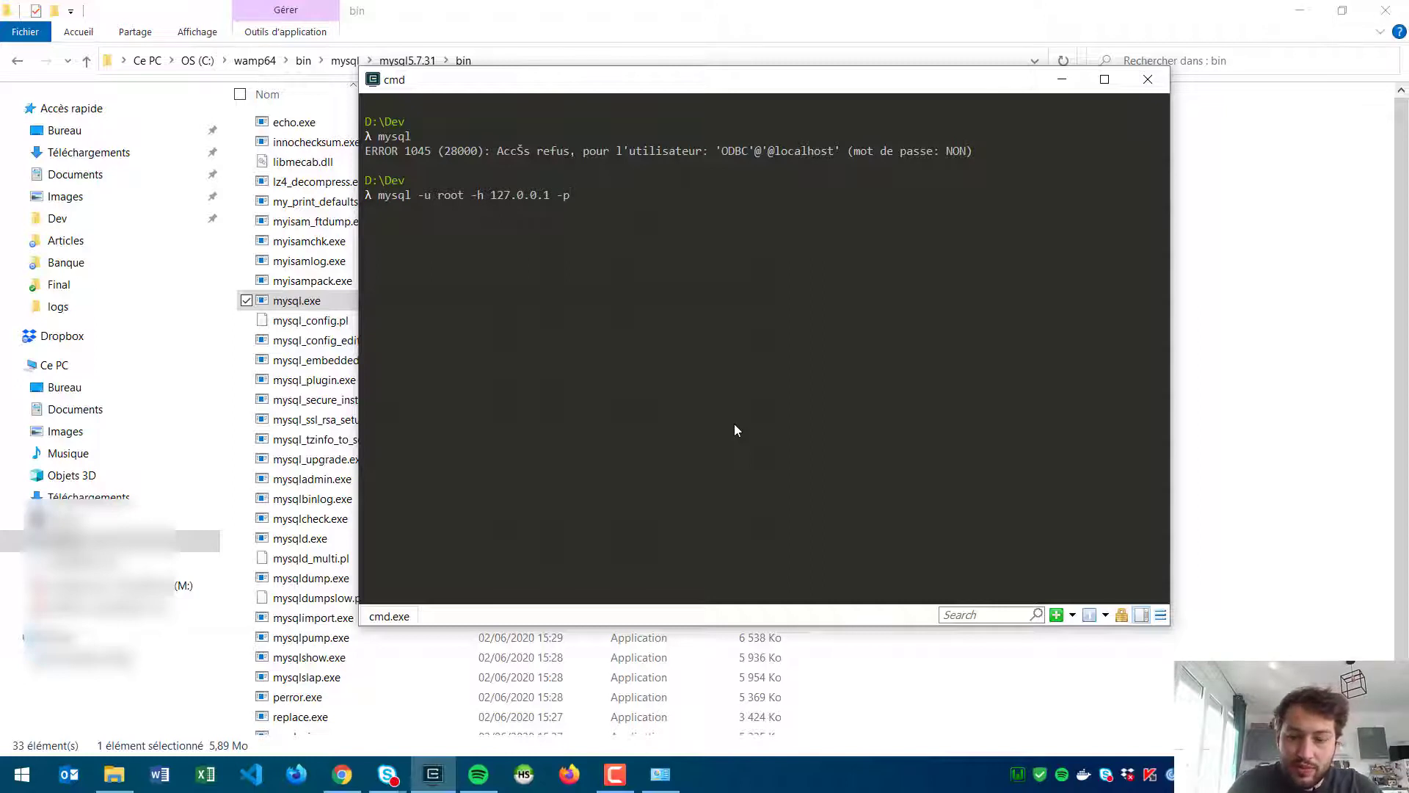
{"action": "key", "text": "Return"}
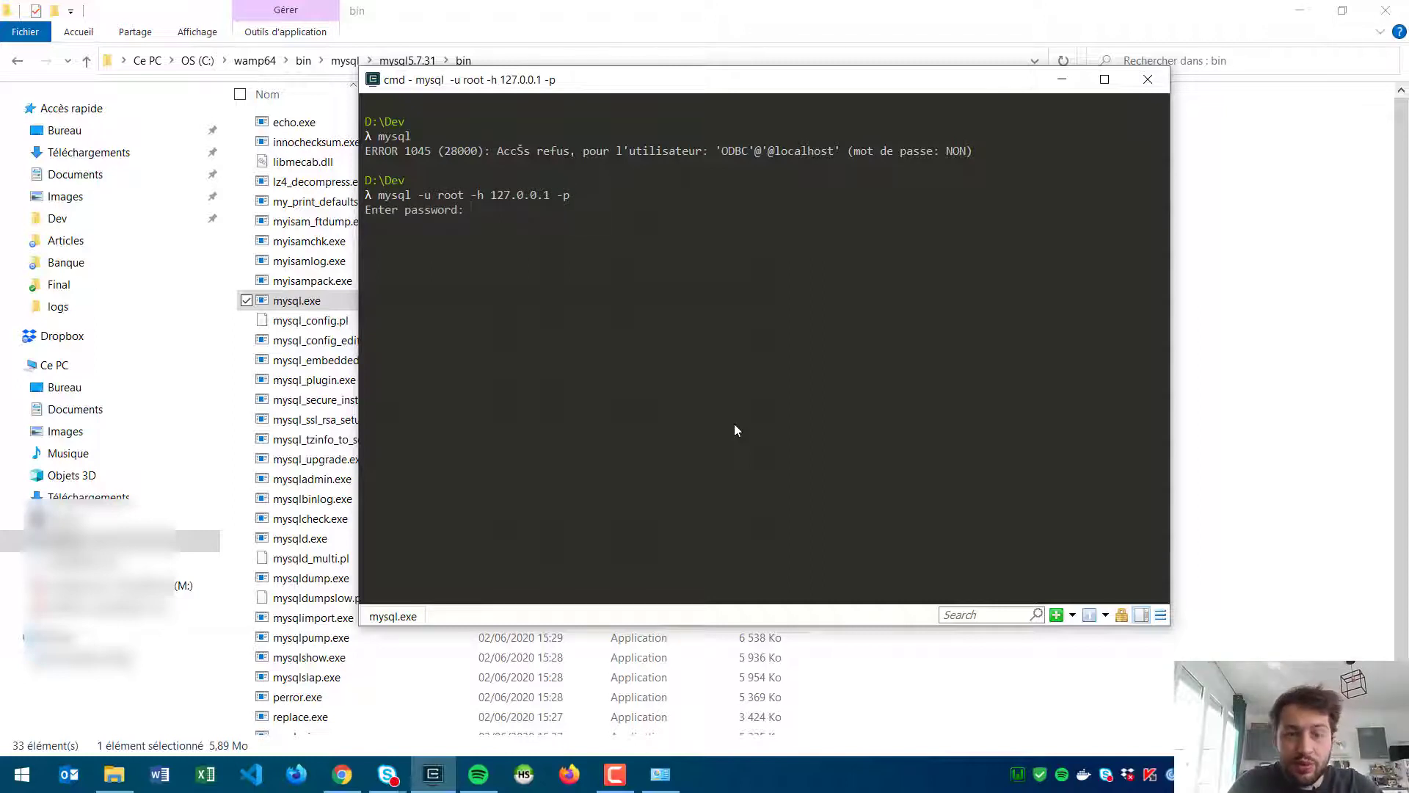
{"action": "key", "text": "Return"}
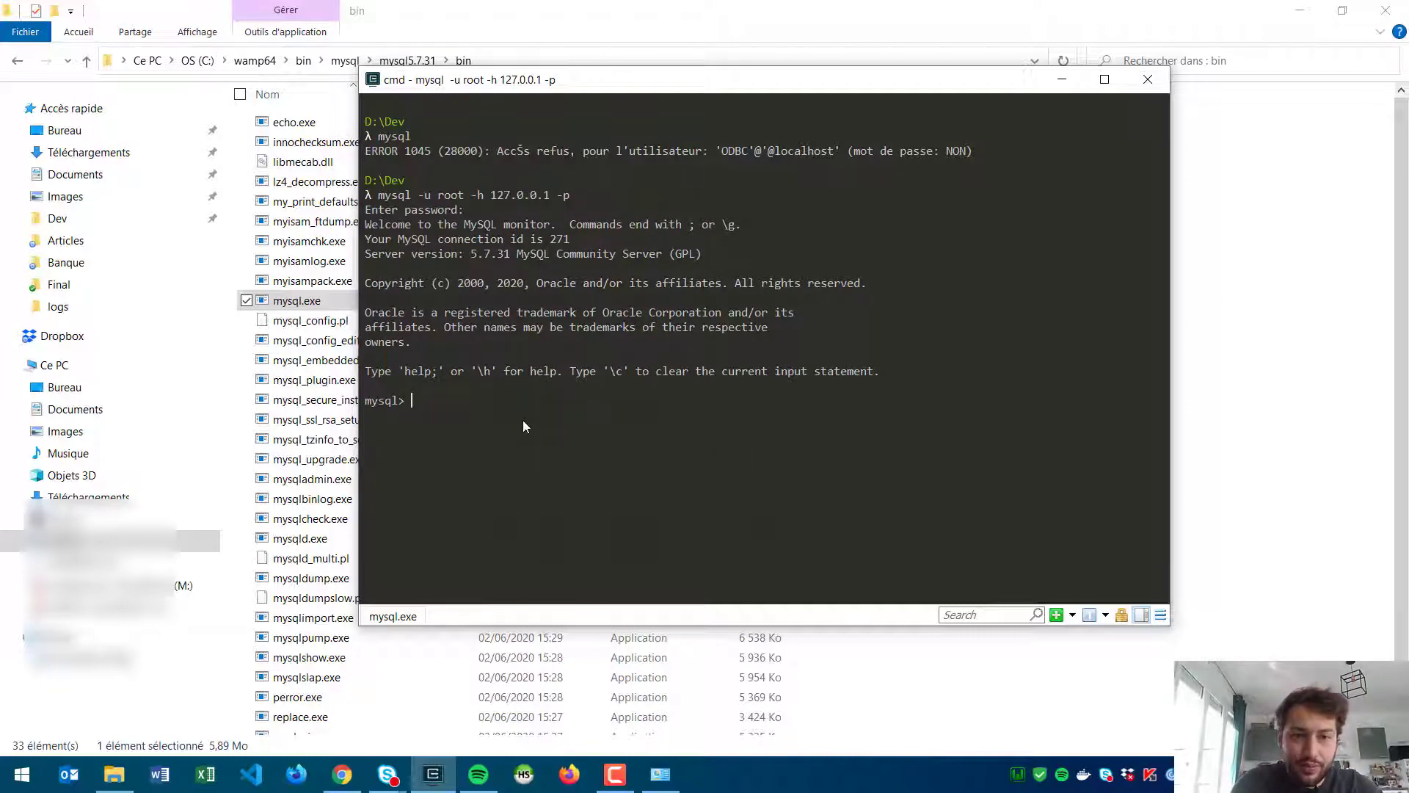
Step: Run show databases, use mabase, and select * from utilisateur to list both rows
{"action": "type", "text": "sho"}
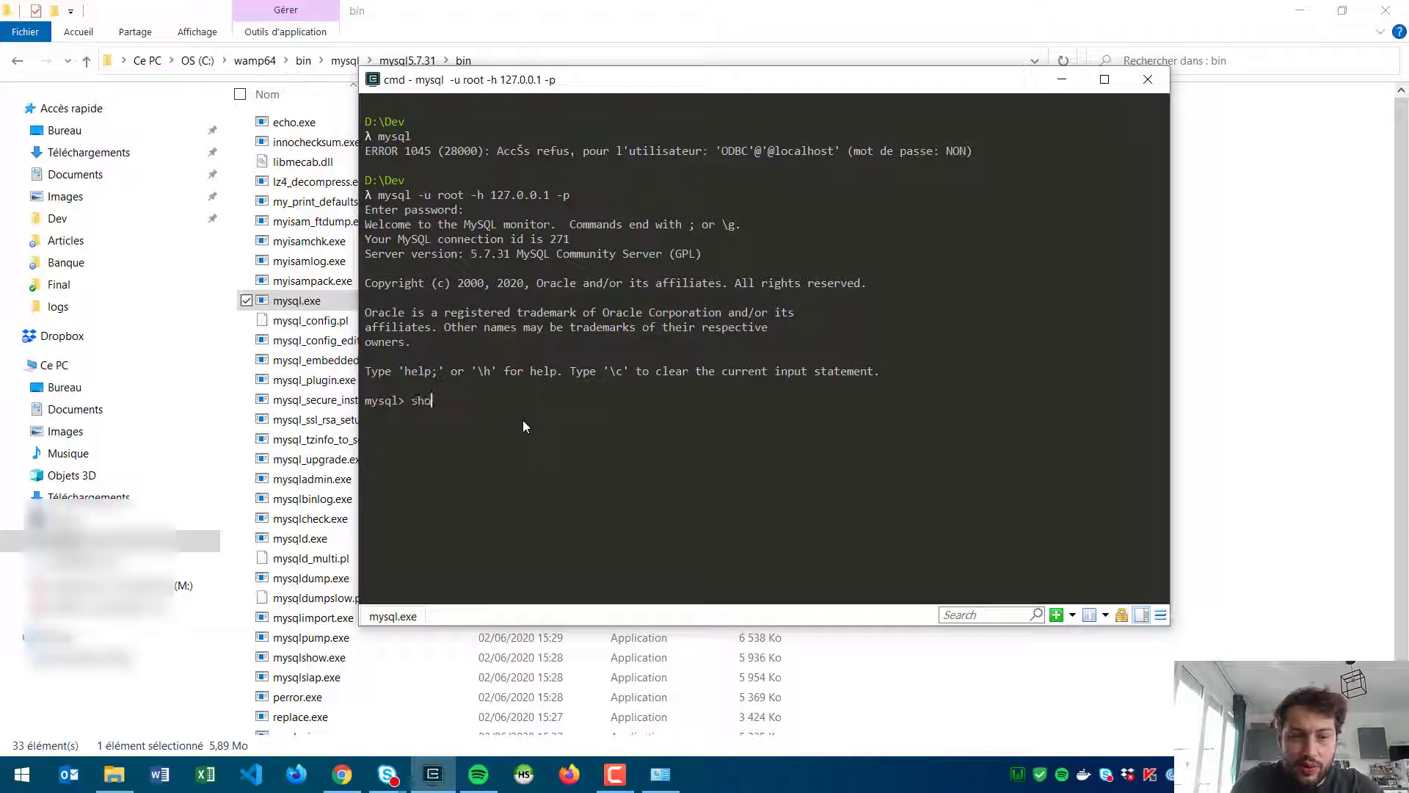
{"action": "type", "text": "w databases"}
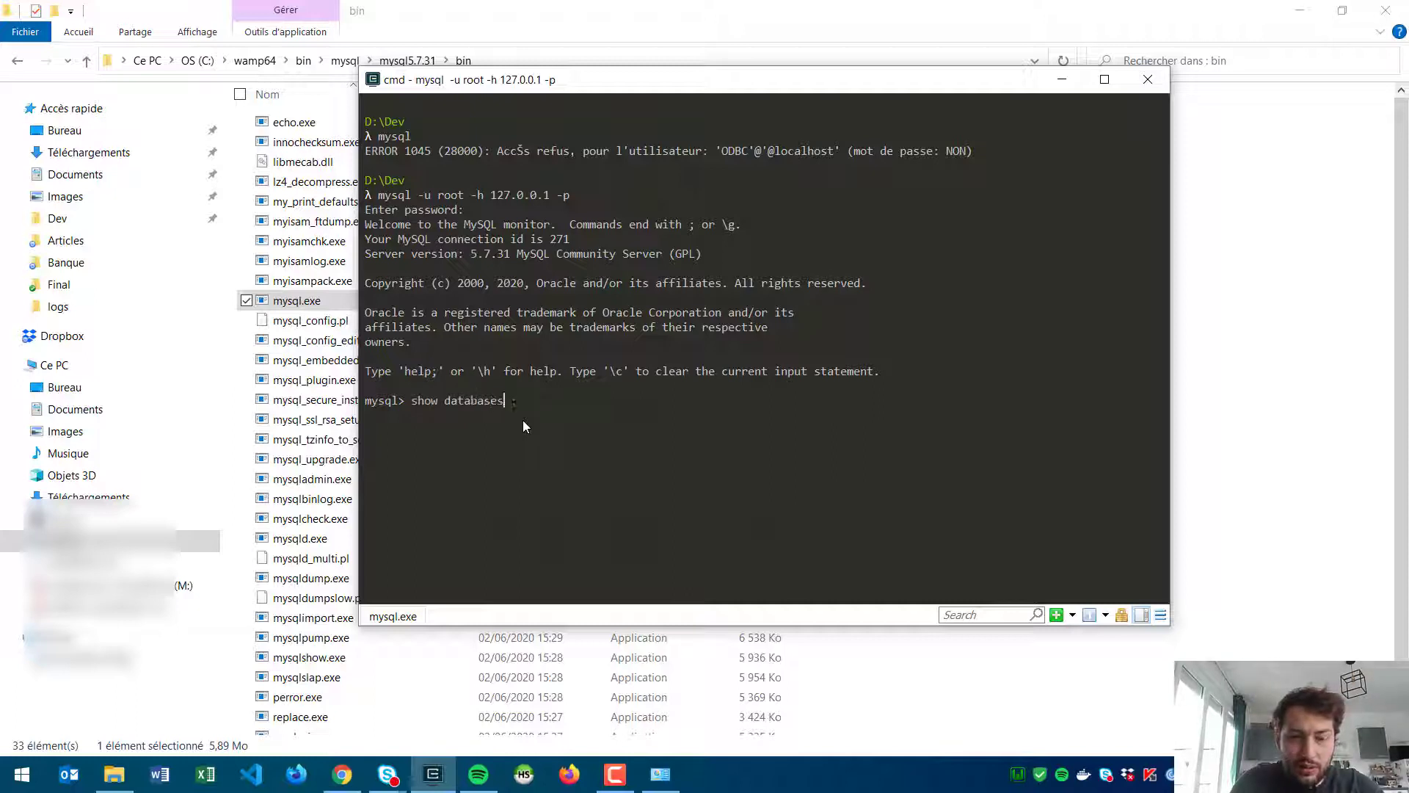
{"action": "type", "text": ";"}
{"action": "key", "text": "Return"}
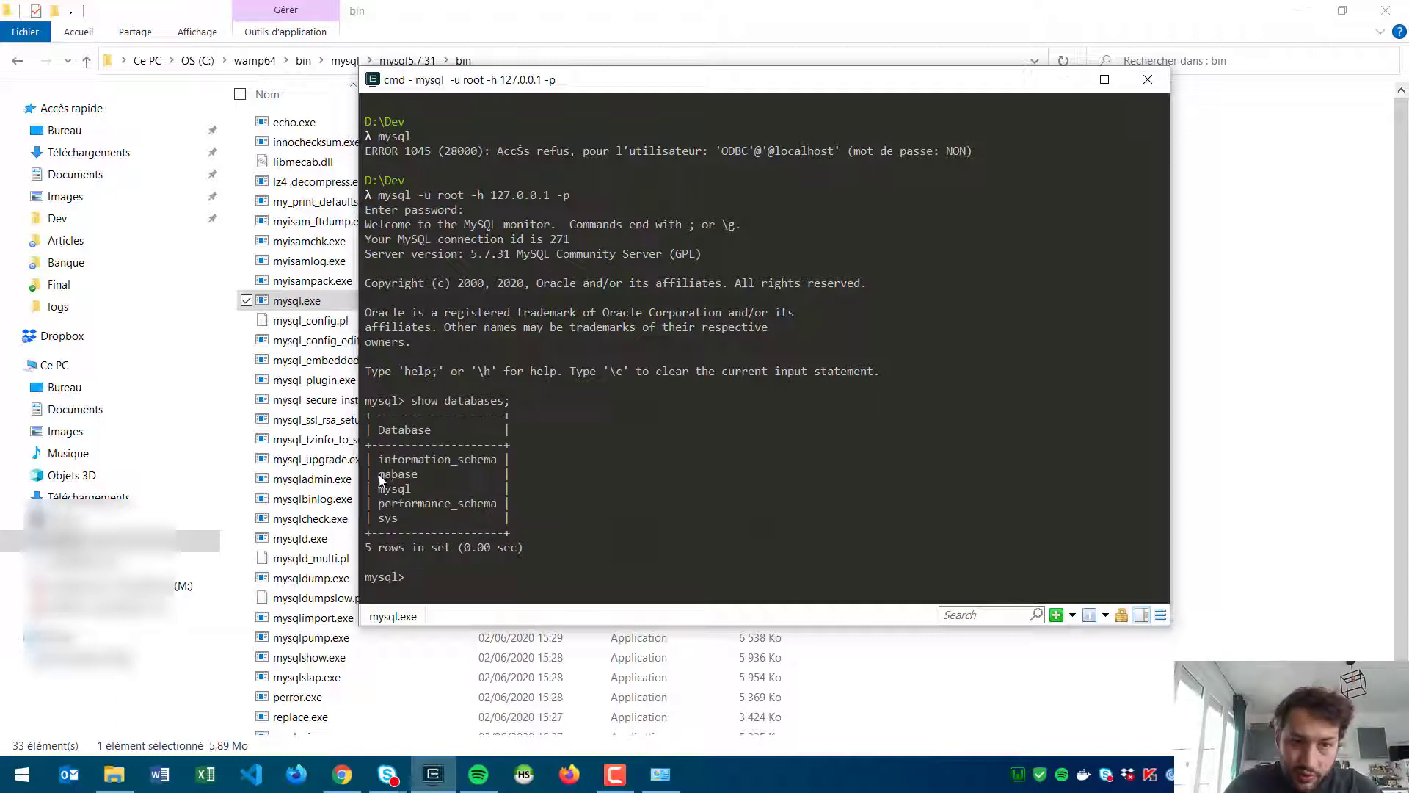
{"action": "left_click_drag", "start_coordinate": [378, 474], "coordinate": [418, 474]}
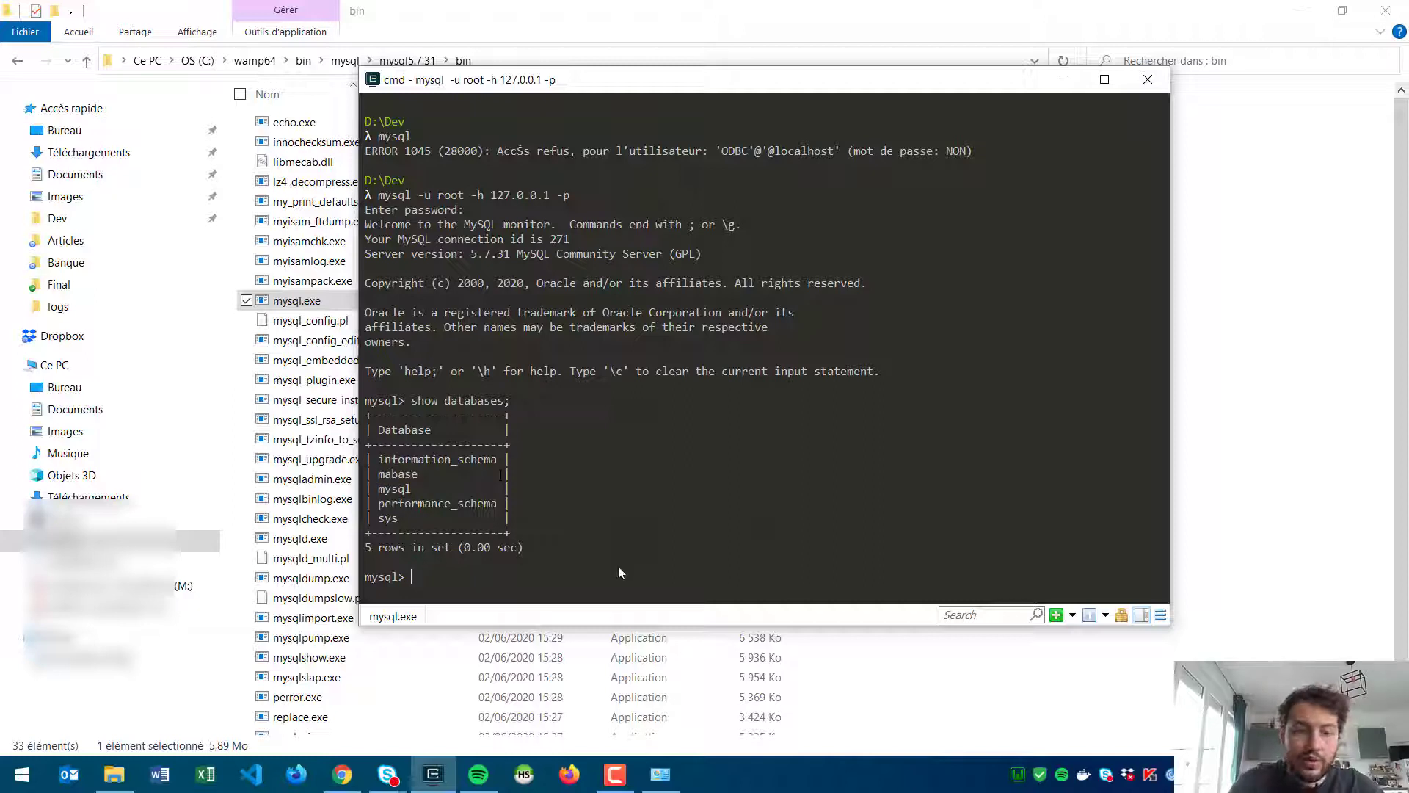
{"action": "type", "text": "use "}
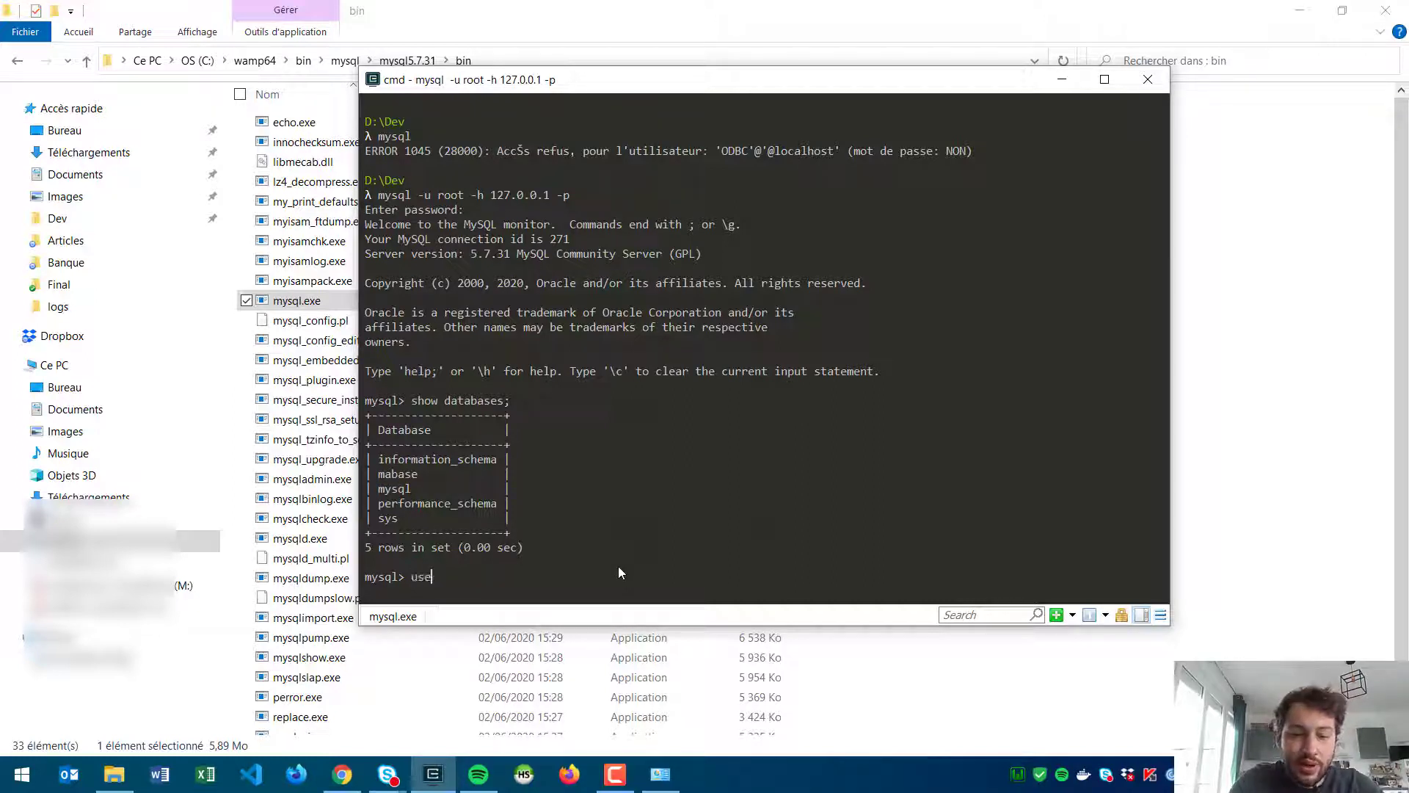
{"action": "type", "text": "mabase"}
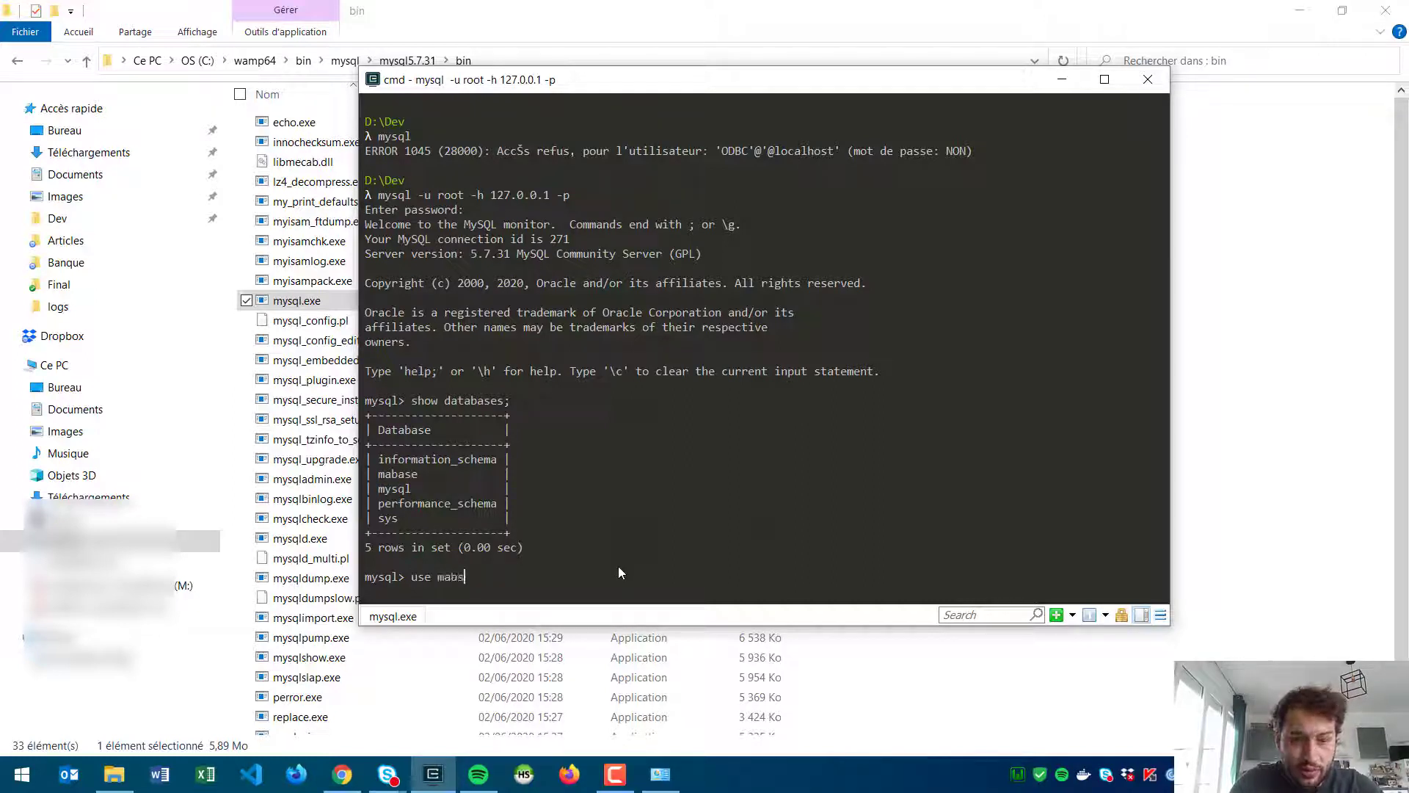
{"action": "type", "text": ";"}
{"action": "key", "text": "Return"}
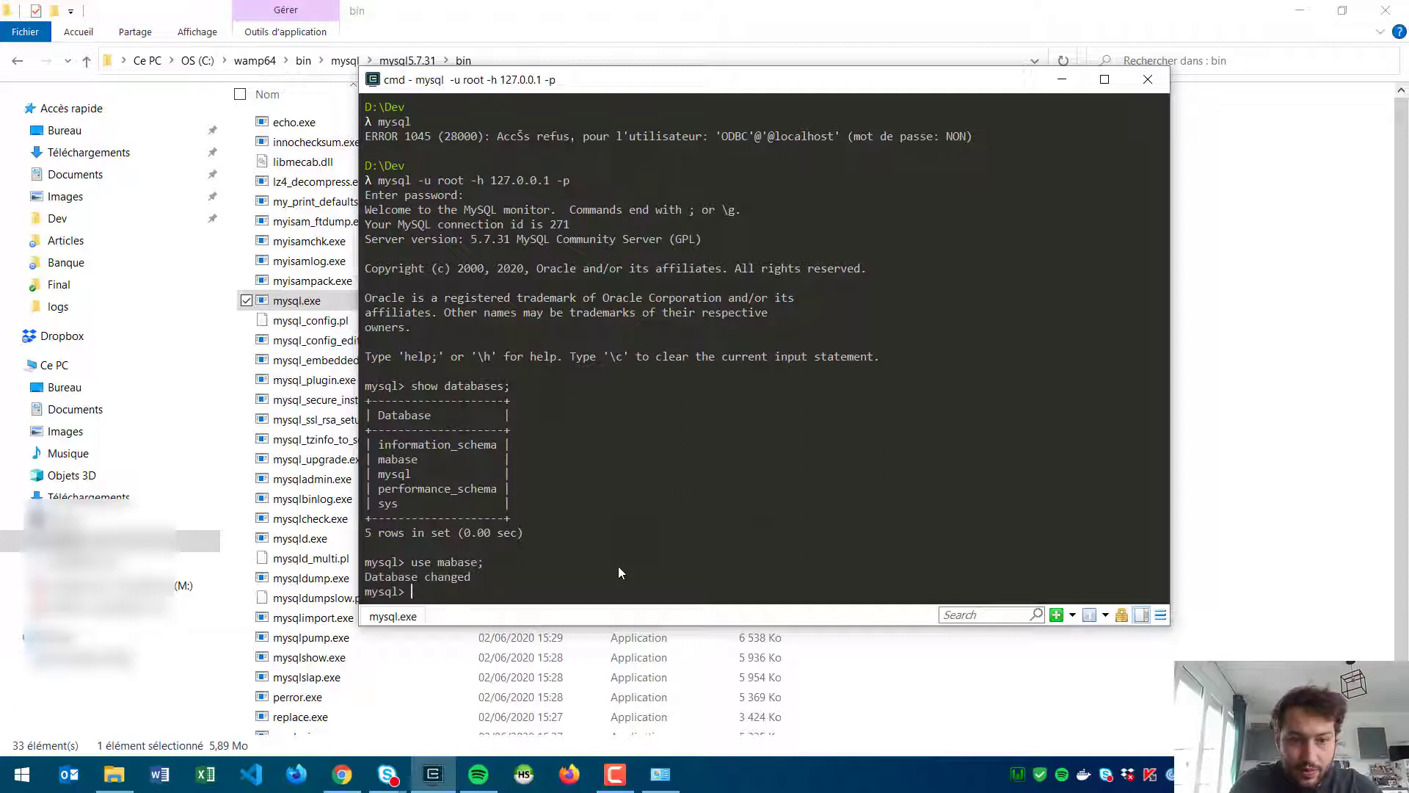
{"action": "type", "text": "sele"}
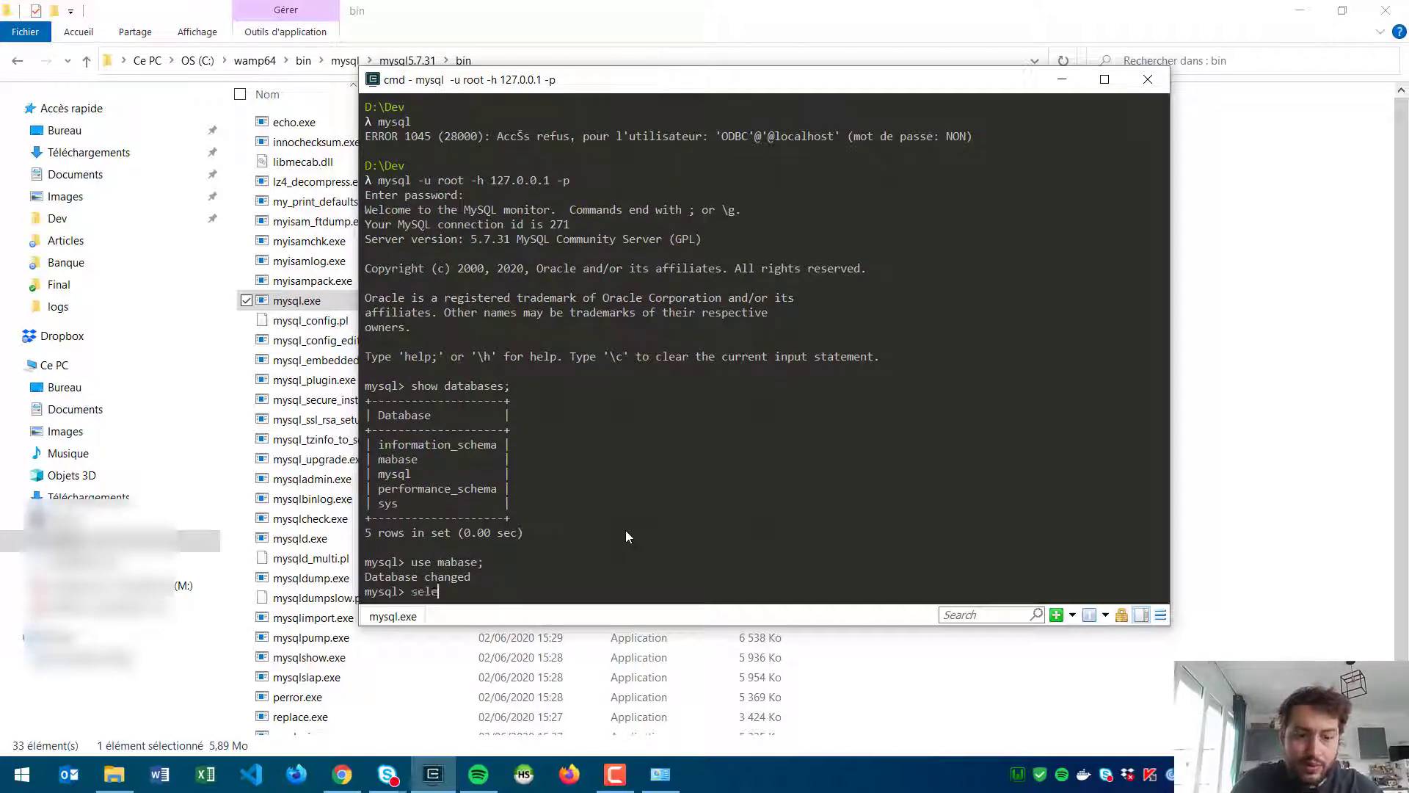
{"action": "type", "text": "ct * from "}
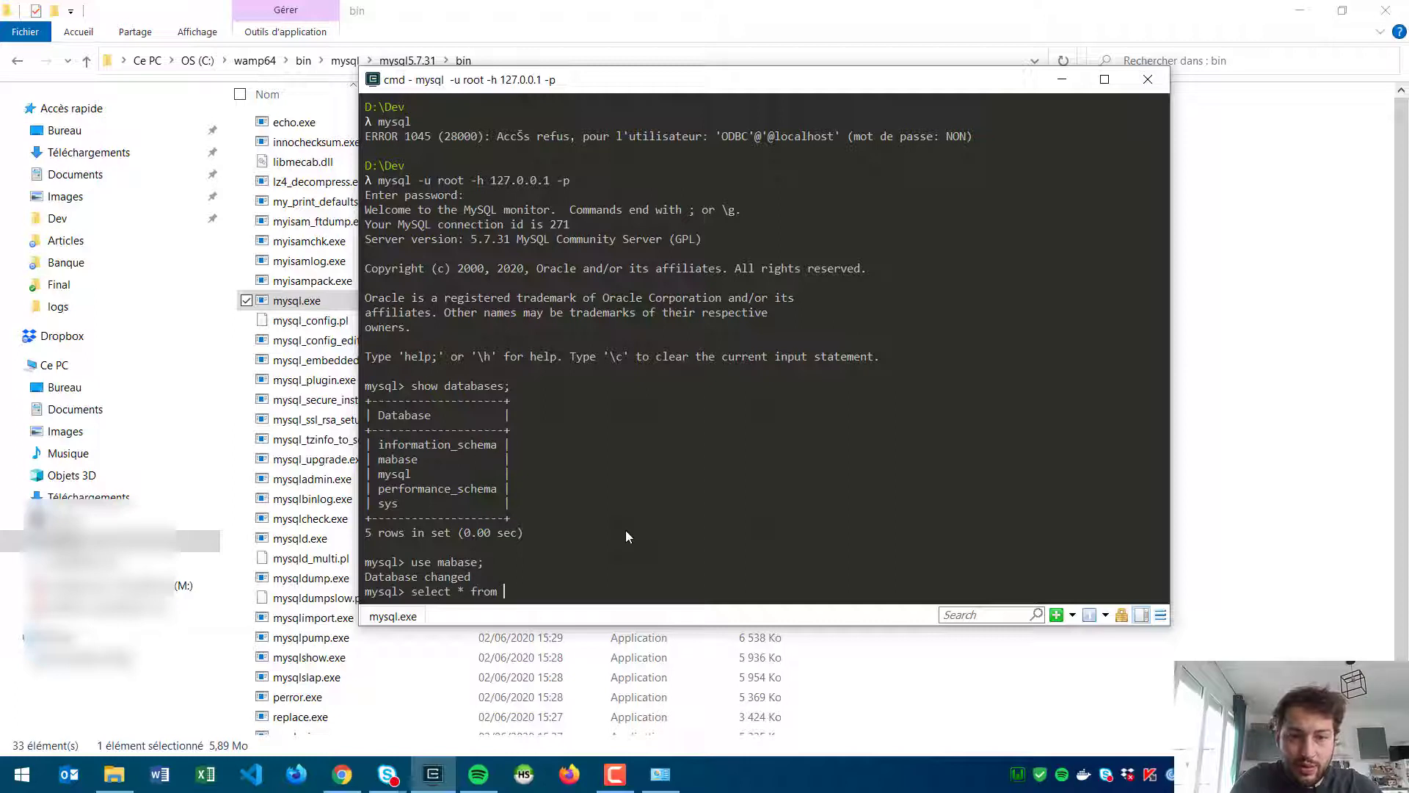
{"action": "type", "text": "utilisateur:"}
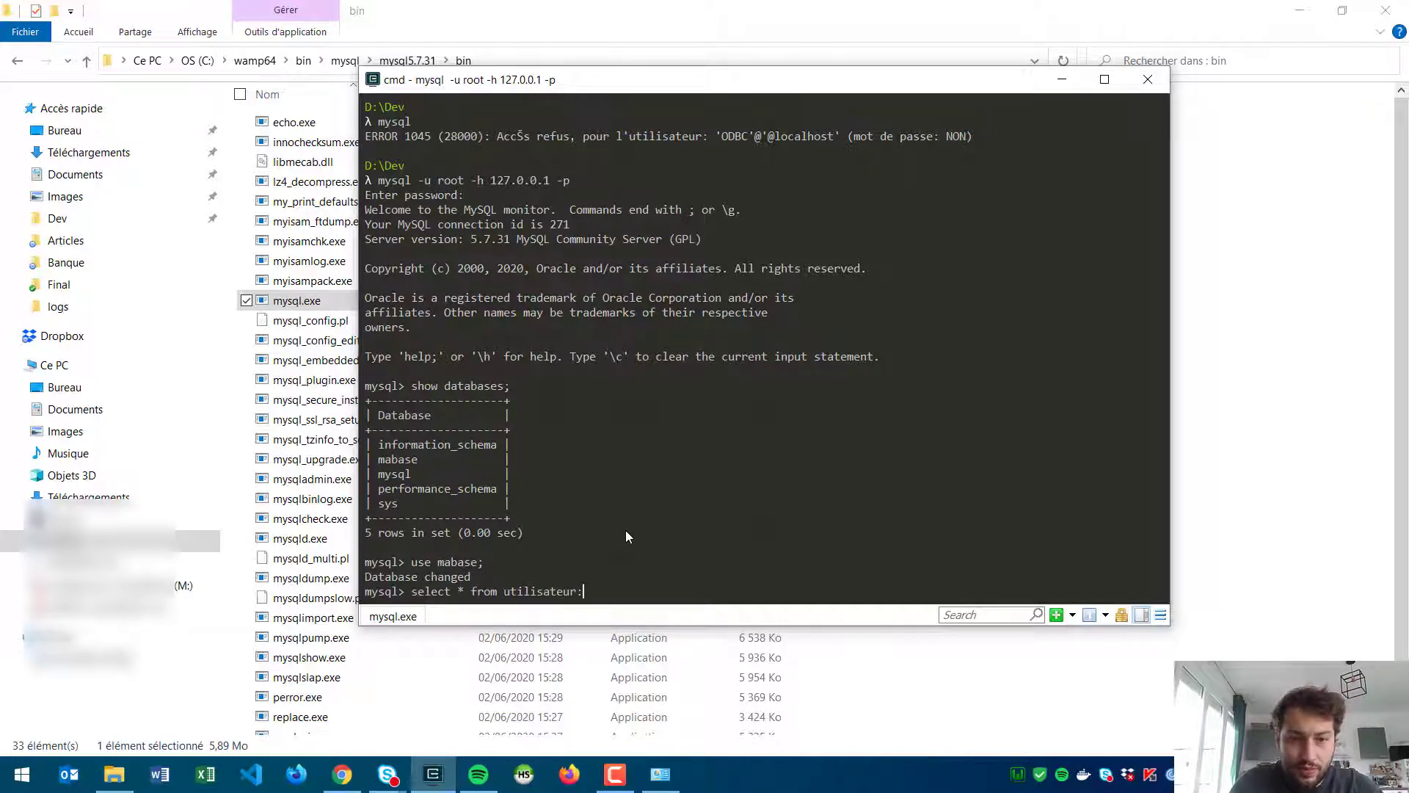
{"action": "type", "text": ";"}
{"action": "key", "text": "Return"}
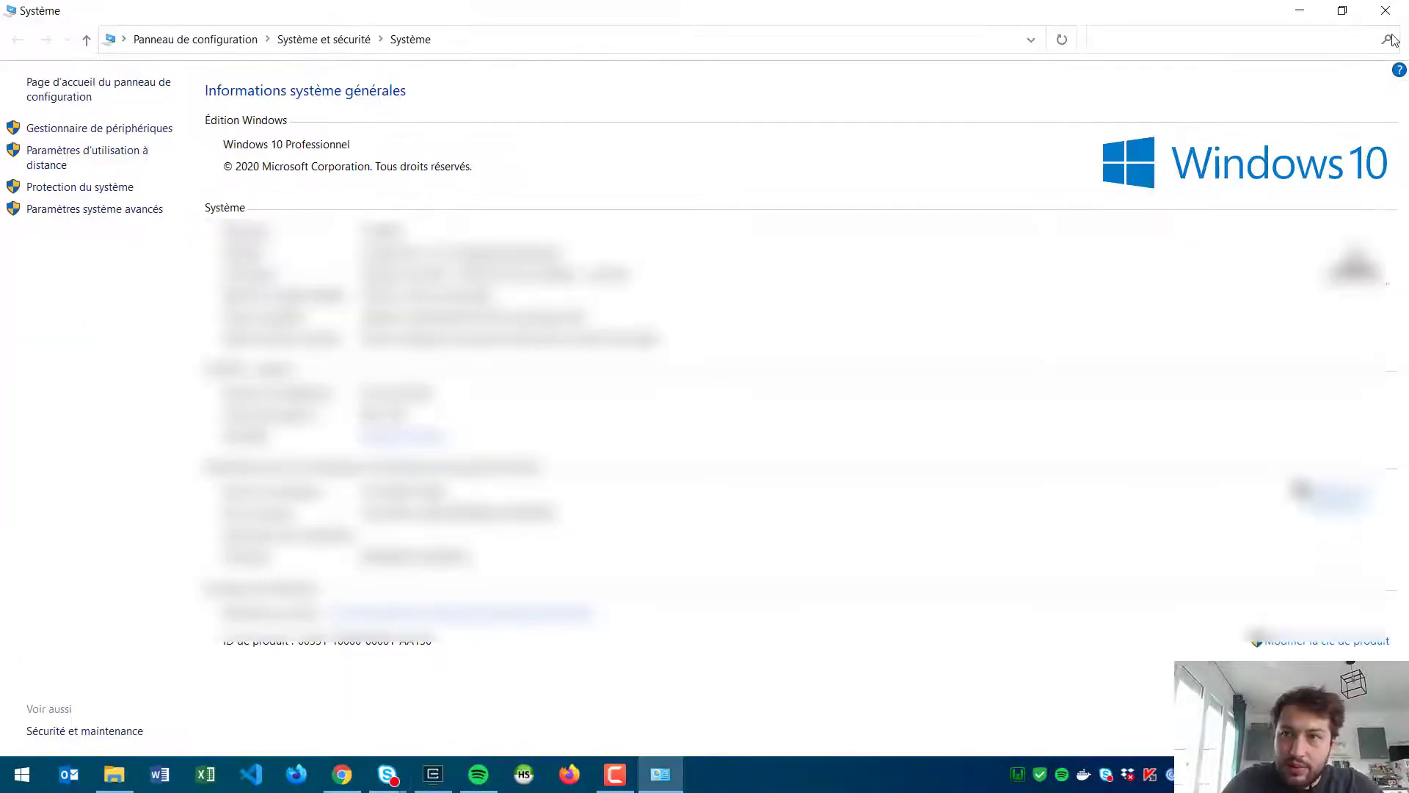
Step: Close the Control Panel System window
{"action": "left_click", "coordinate": [1387, 16]}
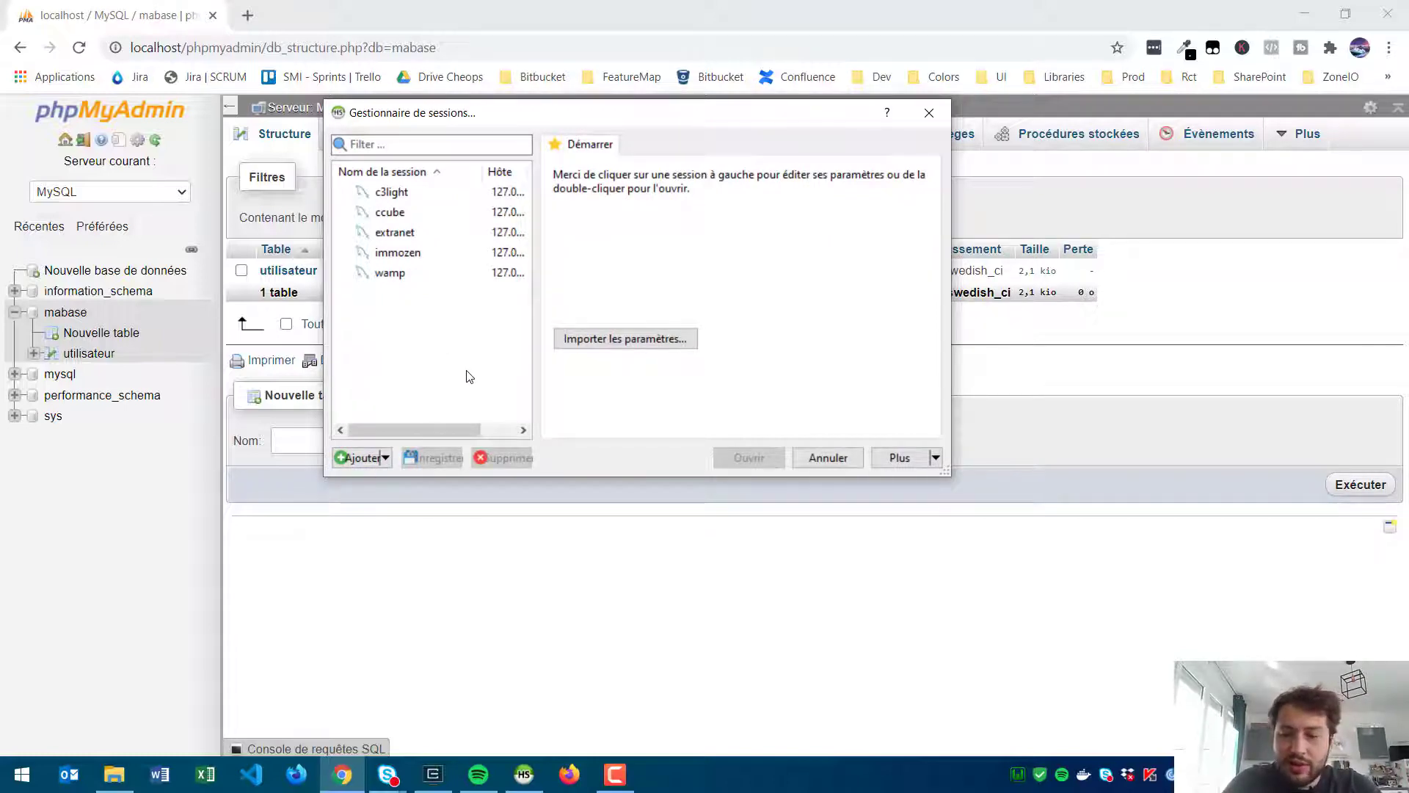
Step: Add a new HeidiSQL session named localhost
{"action": "left_click", "coordinate": [350, 456]}
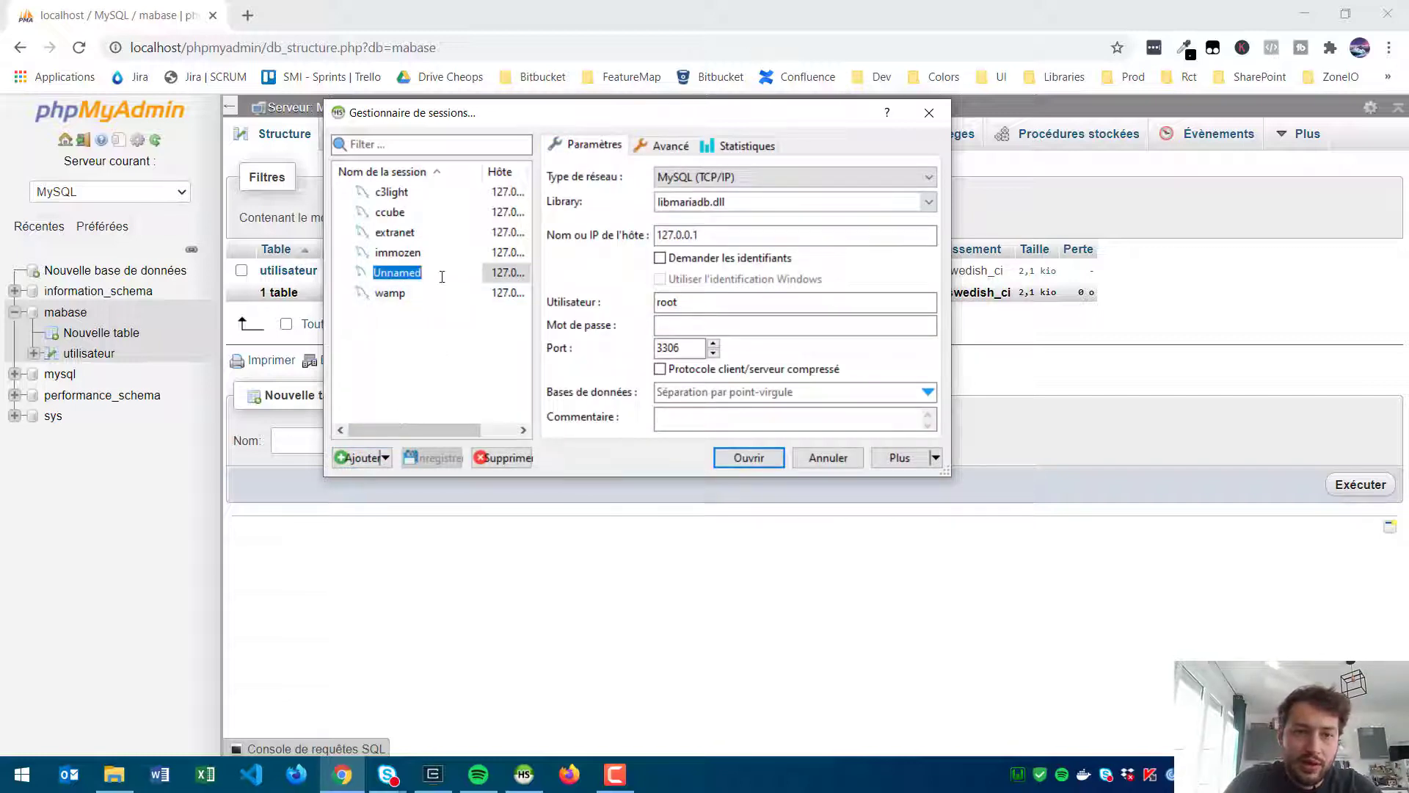
{"action": "type", "text": "localhost"}
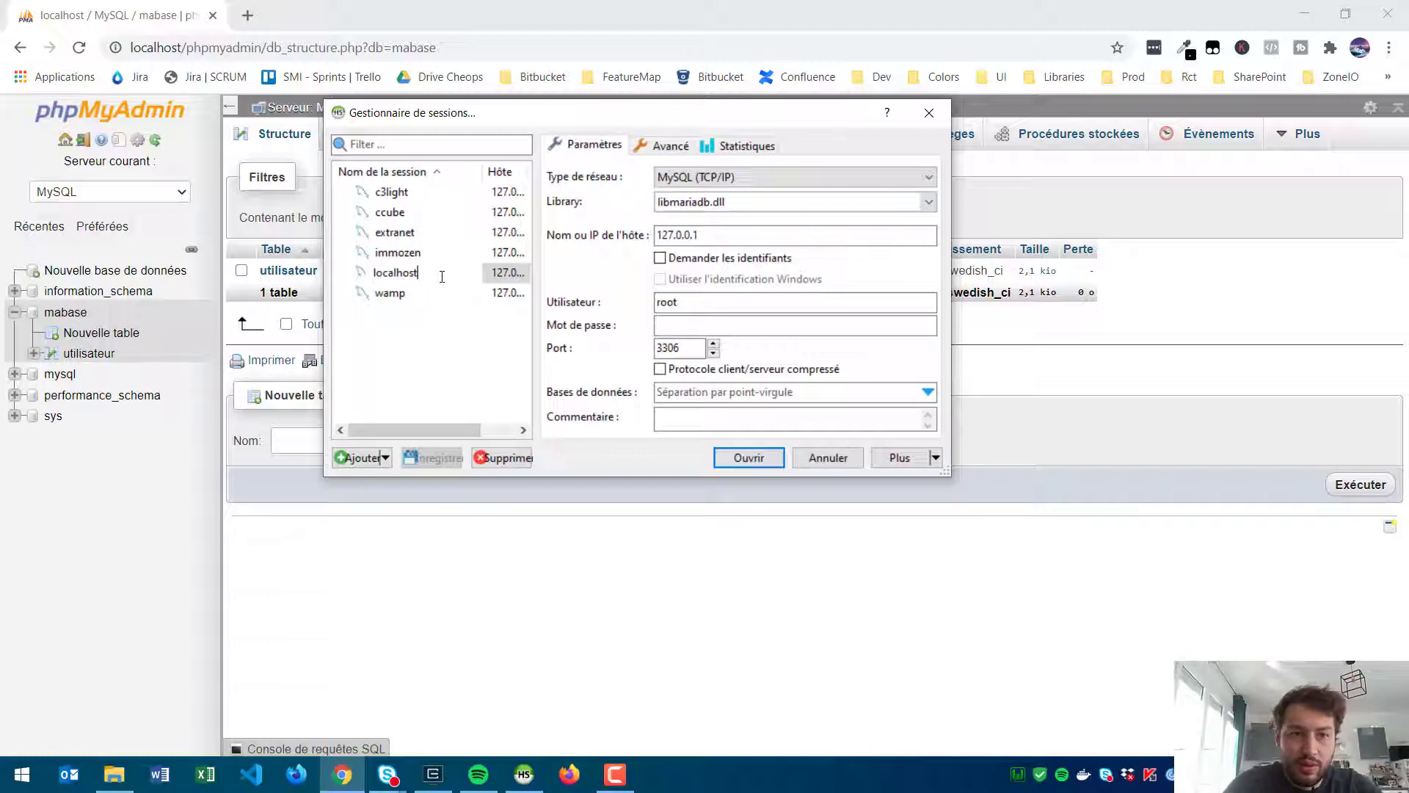
{"action": "key", "text": "BackSpace"}
{"action": "key", "text": "BackSpace"}
{"action": "key", "text": "BackSpace"}
{"action": "key", "text": "BackSpace"}
{"action": "key", "text": "BackSpace"}
{"action": "key", "text": "BackSpace"}
{"action": "key", "text": "BackSpace"}
{"action": "key", "text": "BackSpace"}
{"action": "key", "text": "BackSpace"}
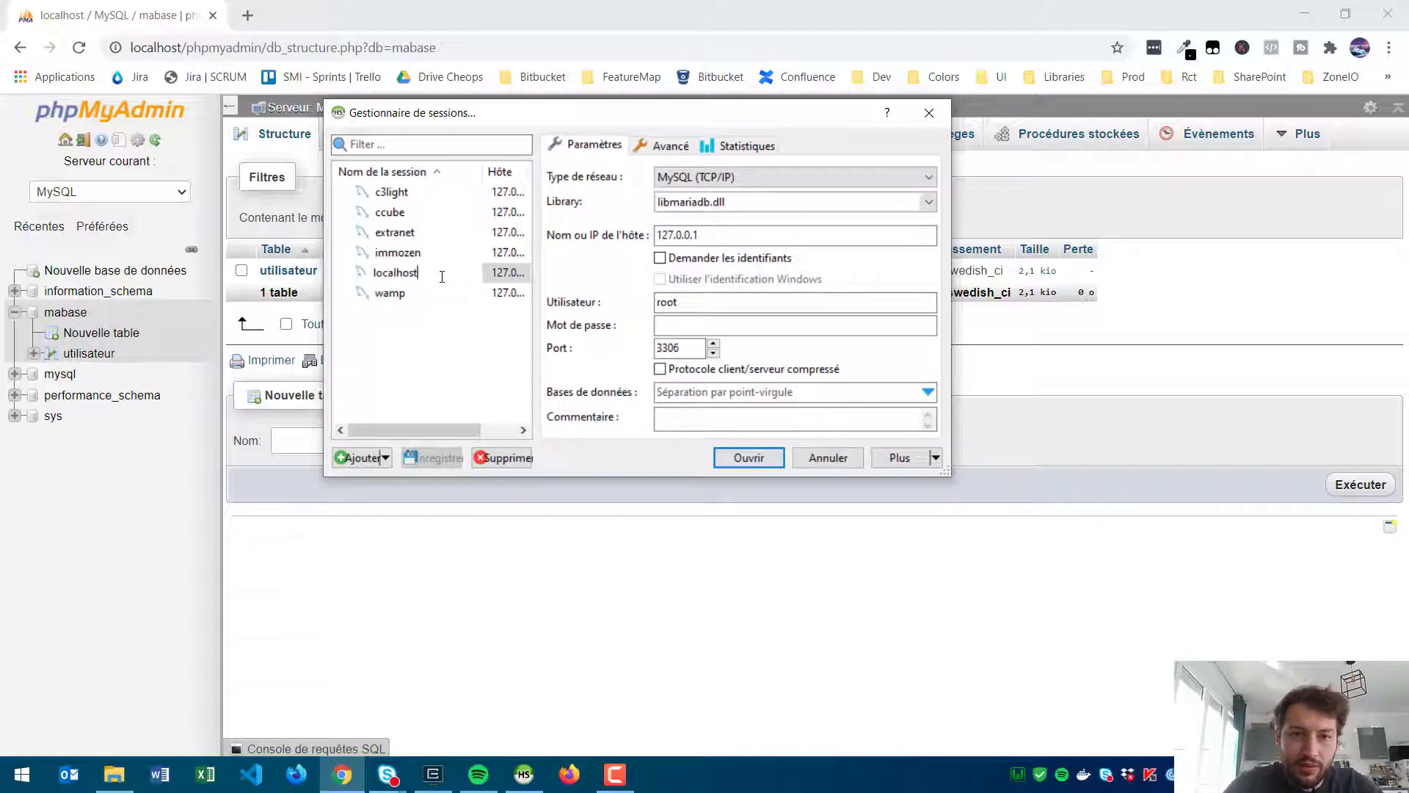
{"action": "left_click", "coordinate": [717, 235]}
Step: Check host 127.0.0.1, user root, empty password and port 3306, then connect
{"action": "left_click_drag", "start_coordinate": [717, 235], "coordinate": [663, 236]}
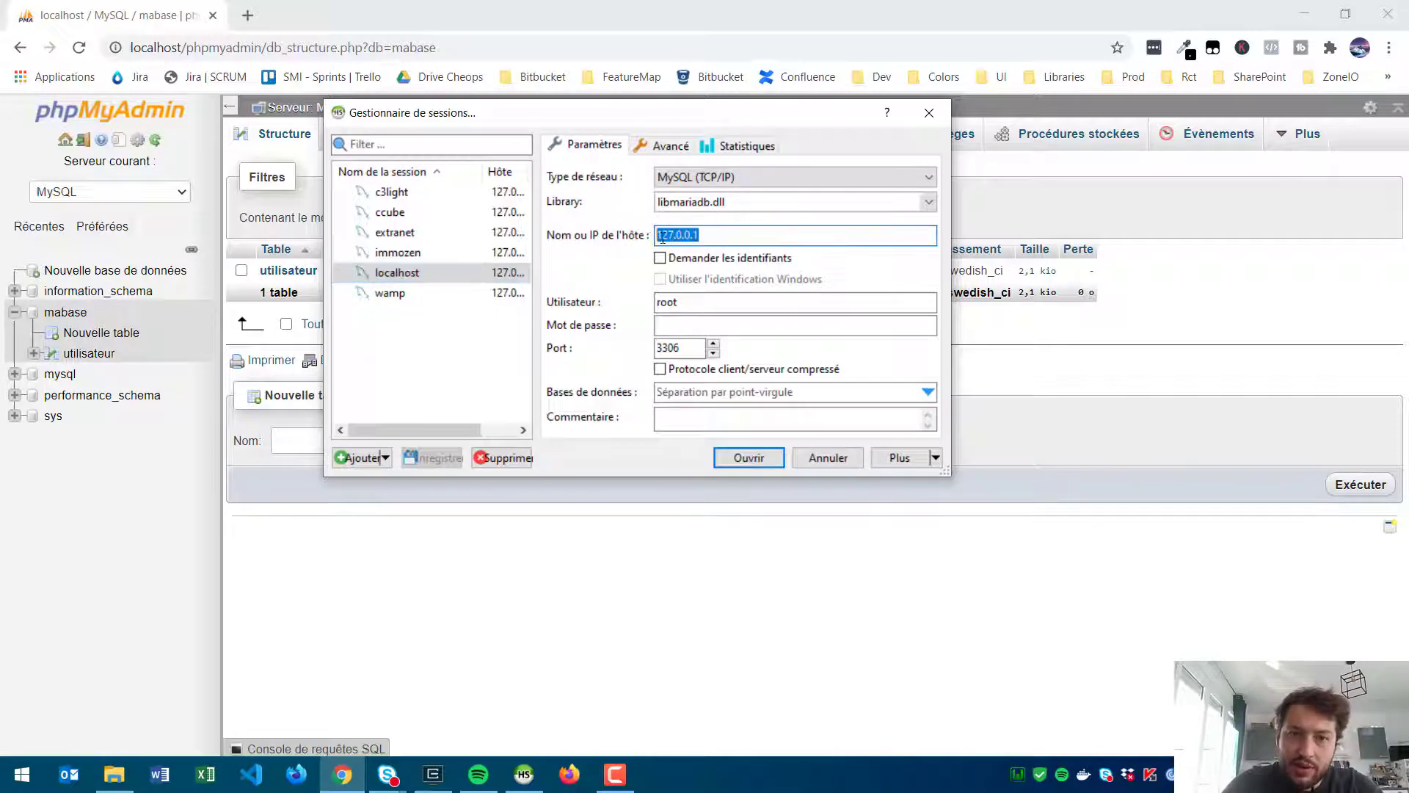
{"action": "left_click", "coordinate": [734, 229]}
{"action": "left_click", "coordinate": [682, 302]}
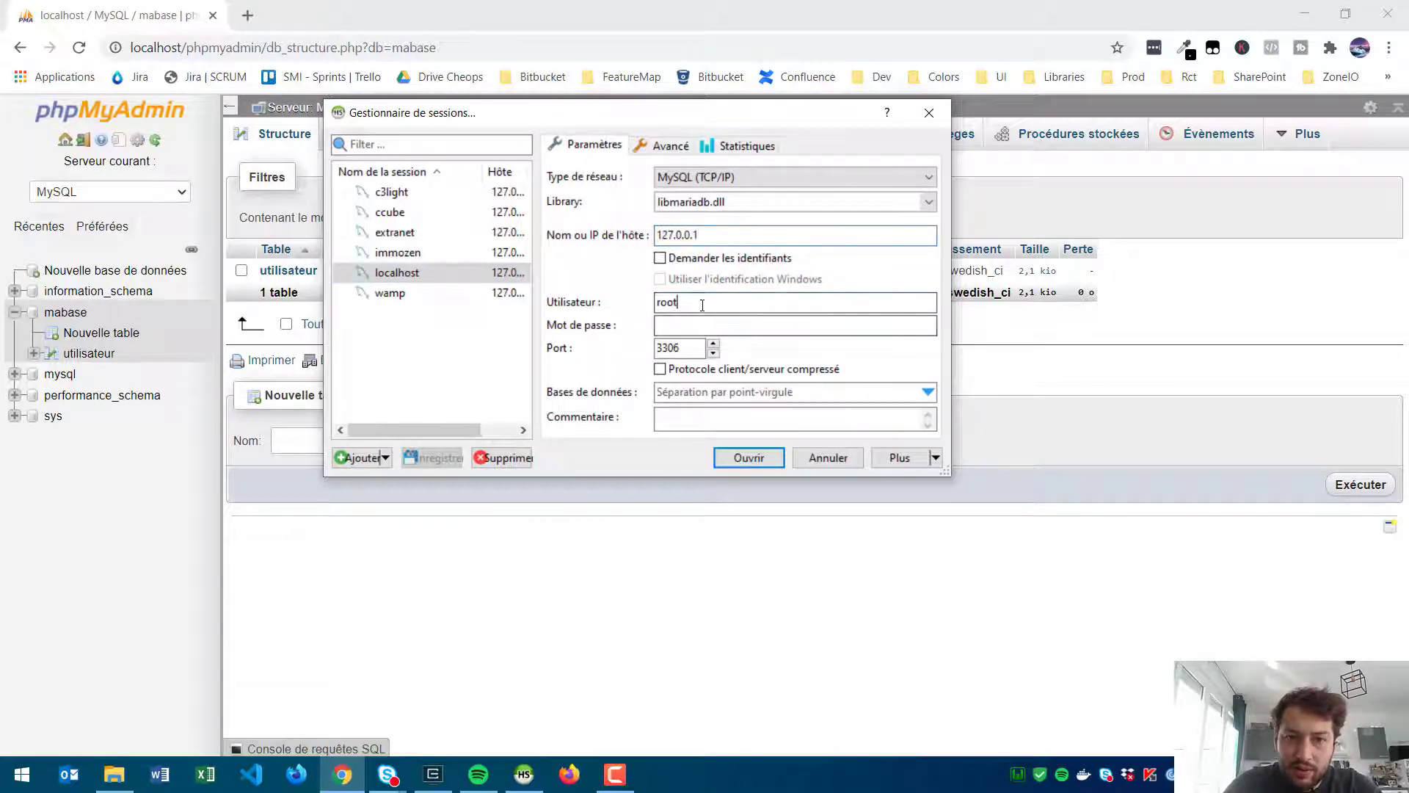
{"action": "left_click", "coordinate": [700, 323]}
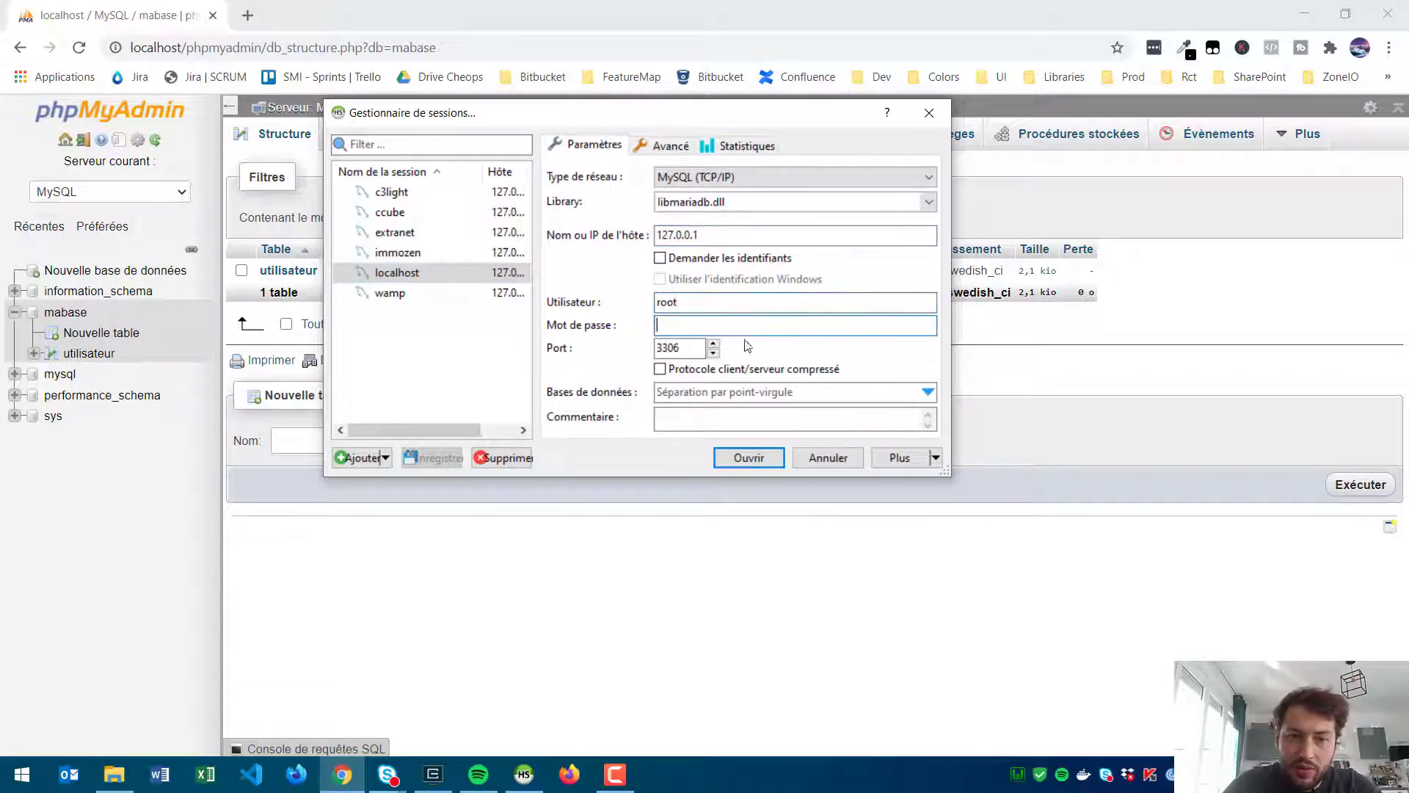
{"action": "left_click", "coordinate": [679, 346]}
{"action": "left_click", "coordinate": [680, 345]}
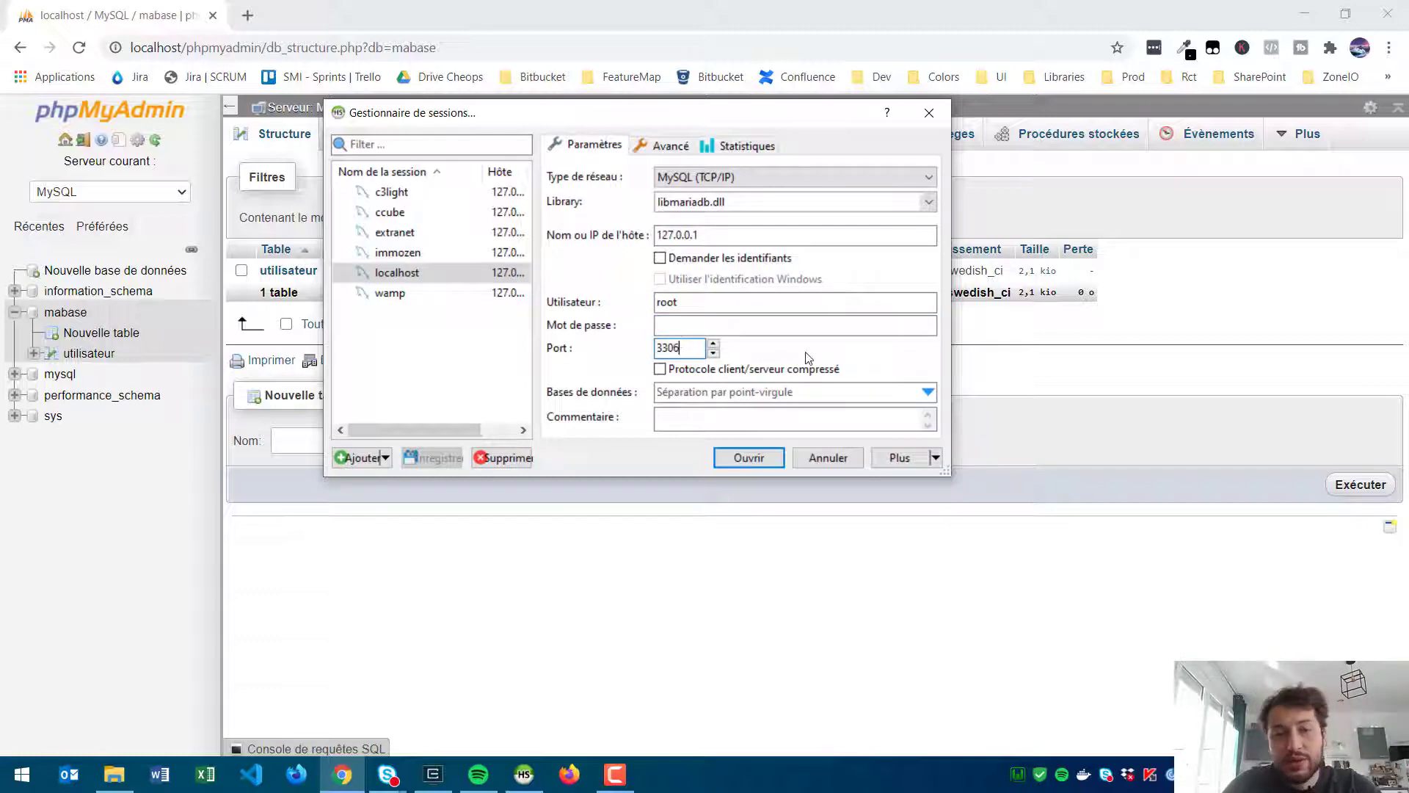
{"action": "left_click", "coordinate": [750, 458]}
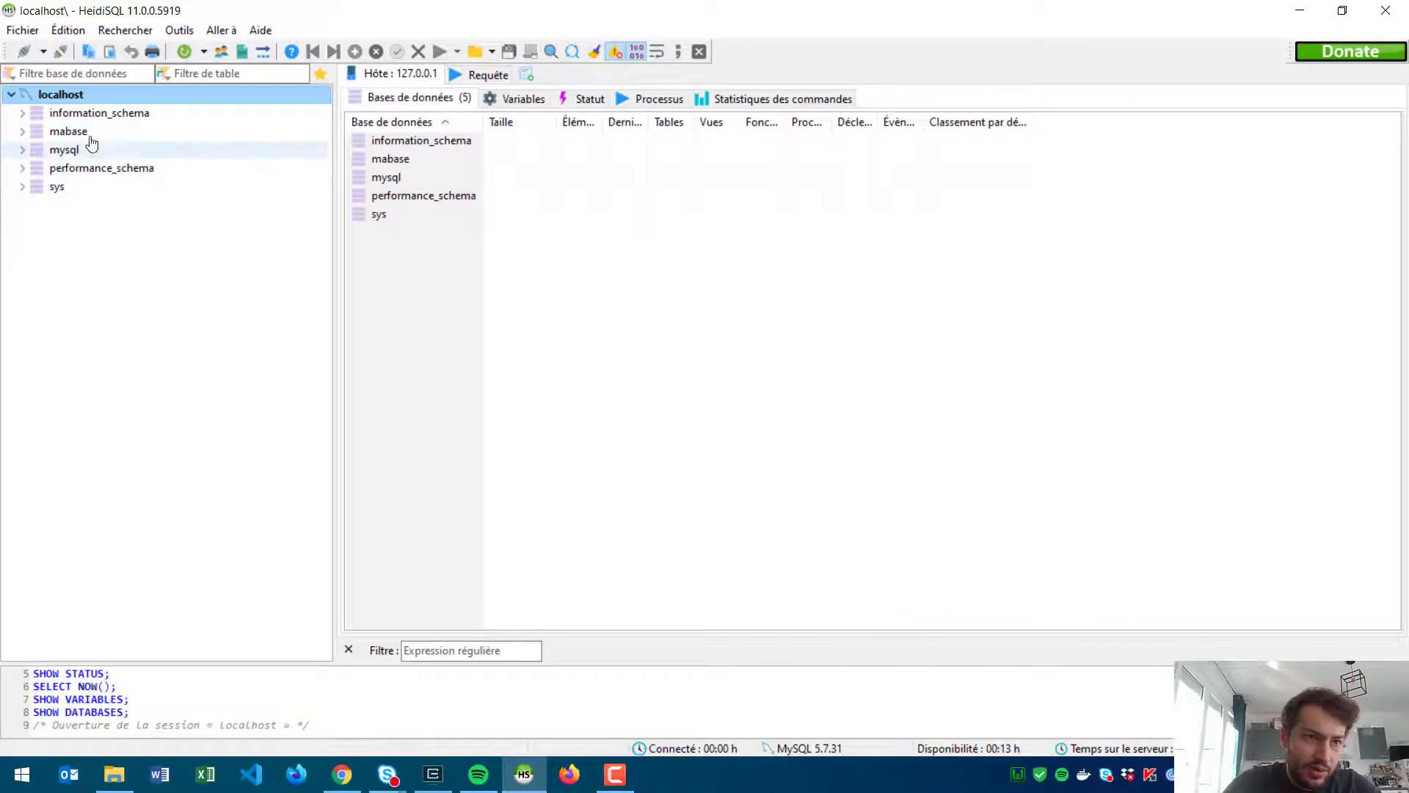
Step: Expand mabase and show the utilisateur table's data rows
{"action": "left_click", "coordinate": [92, 113]}
{"action": "left_click", "coordinate": [74, 130]}
{"action": "double_click", "coordinate": [70, 131]}
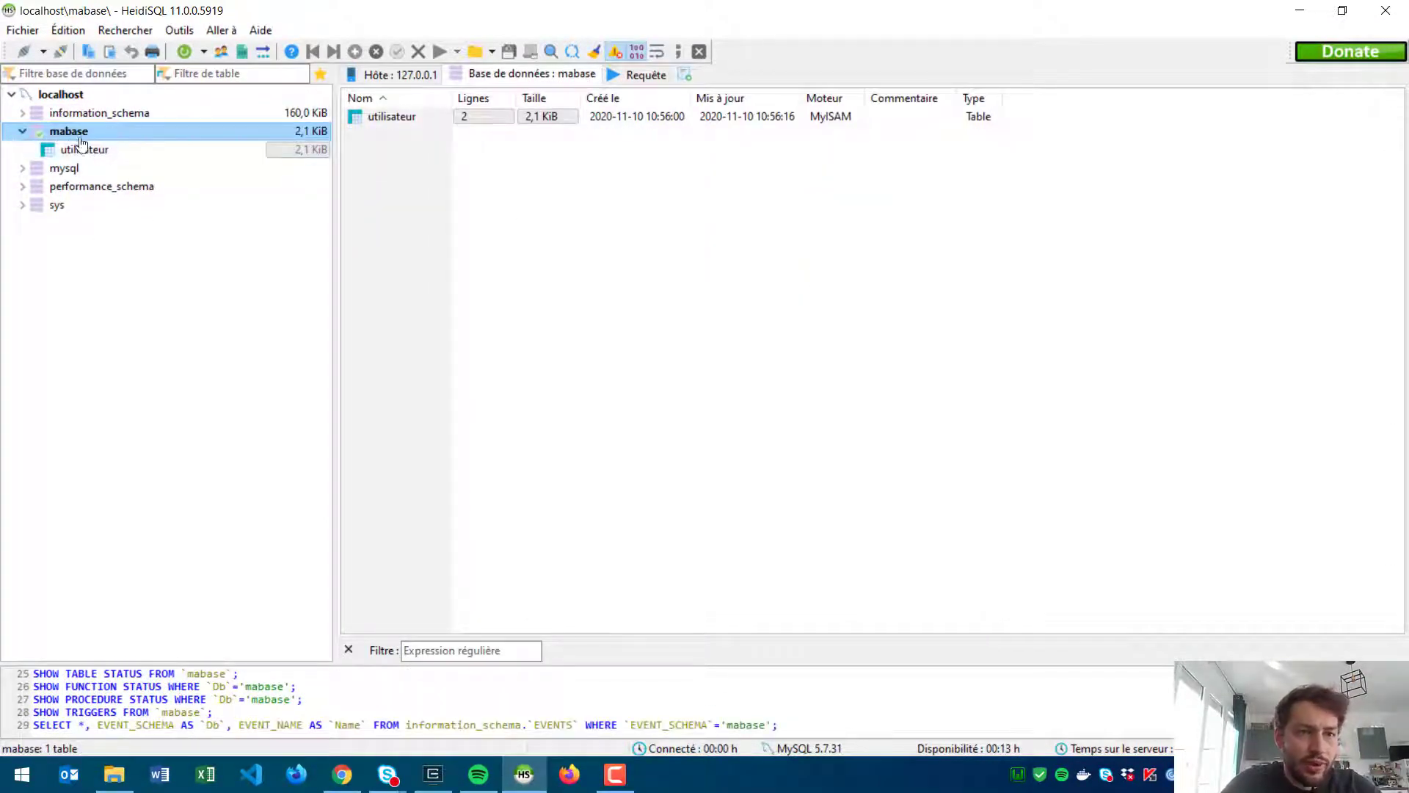
{"action": "left_click", "coordinate": [87, 149]}
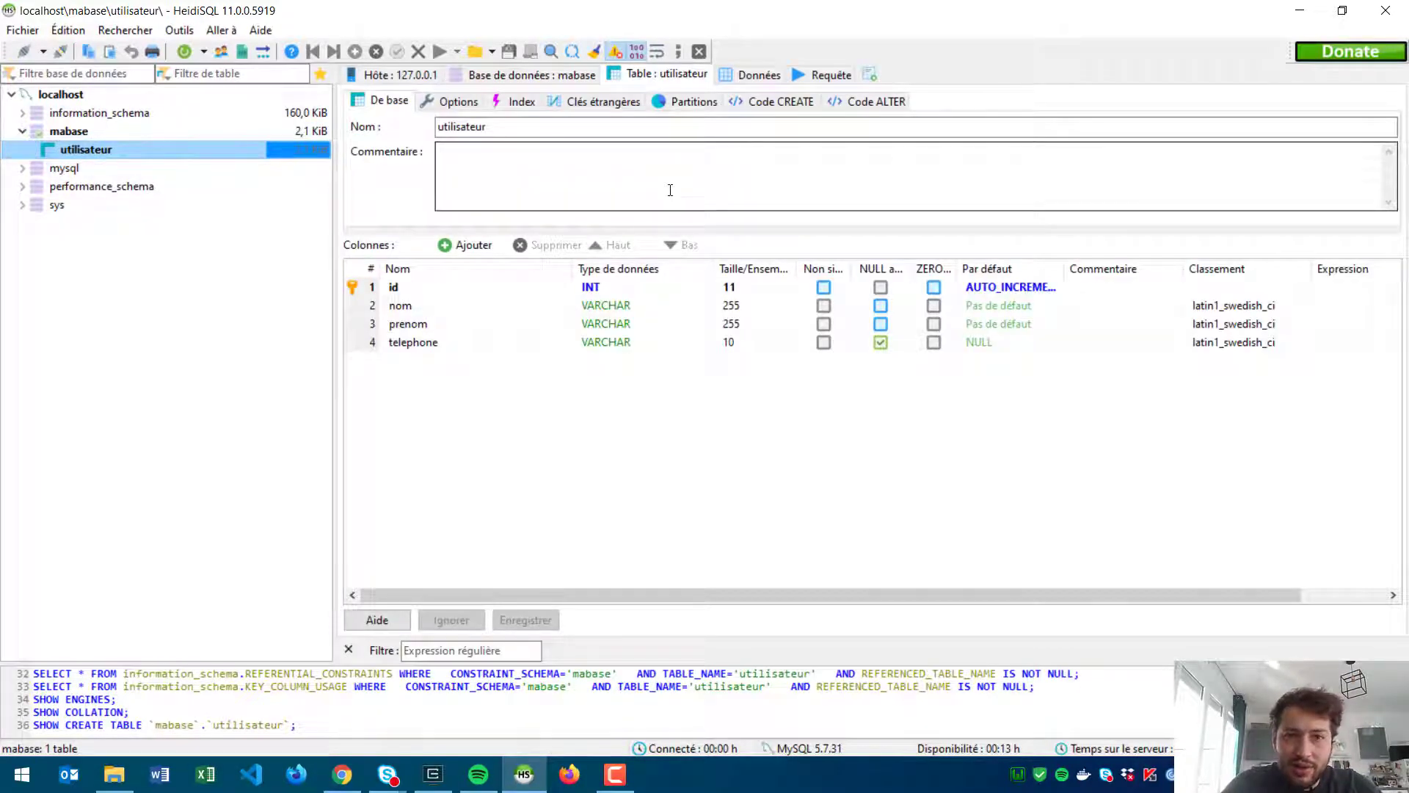
{"action": "left_click", "coordinate": [748, 75]}
Step: Insert a new empty row into the utilisateur data grid
{"action": "right_click", "coordinate": [580, 215]}
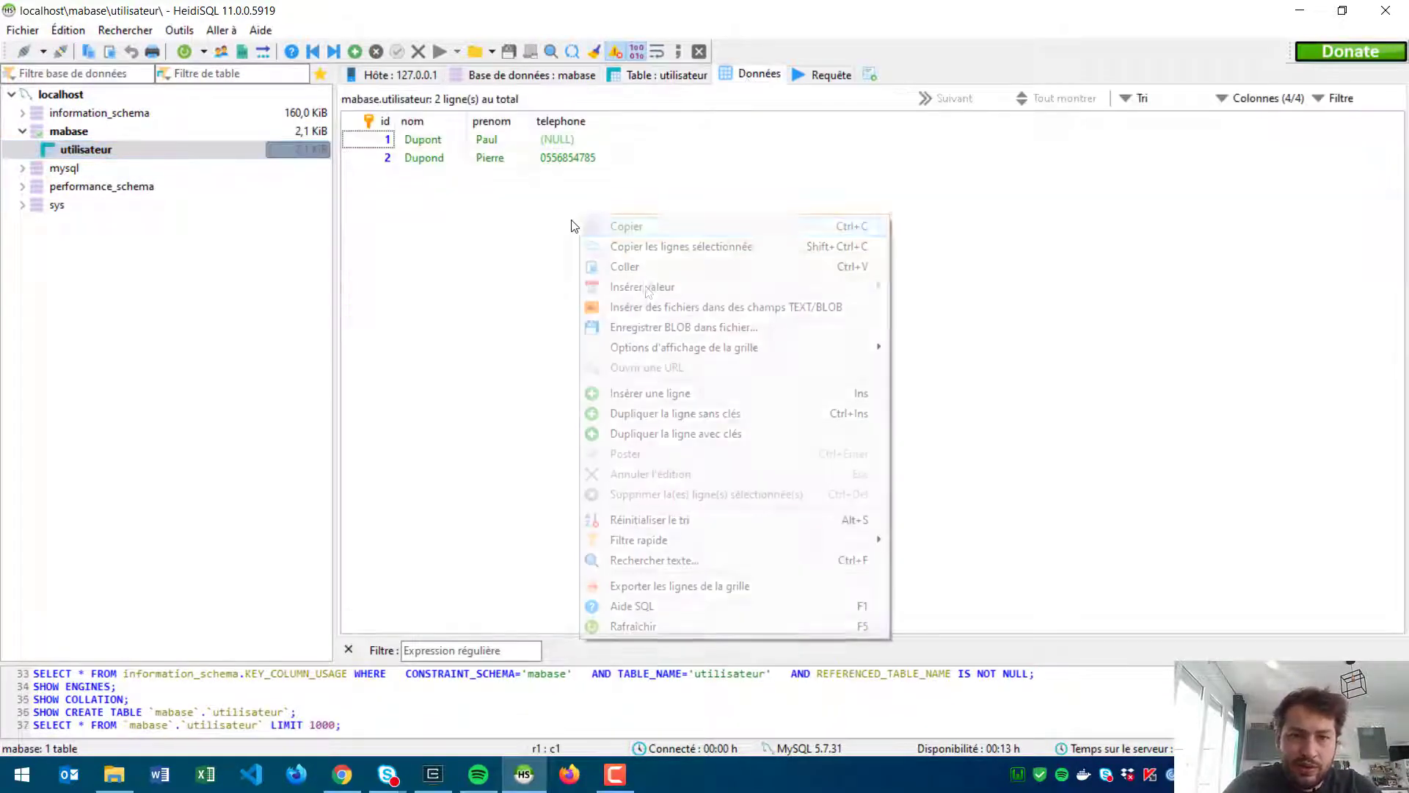
{"action": "left_click", "coordinate": [460, 220]}
{"action": "left_click", "coordinate": [422, 157]}
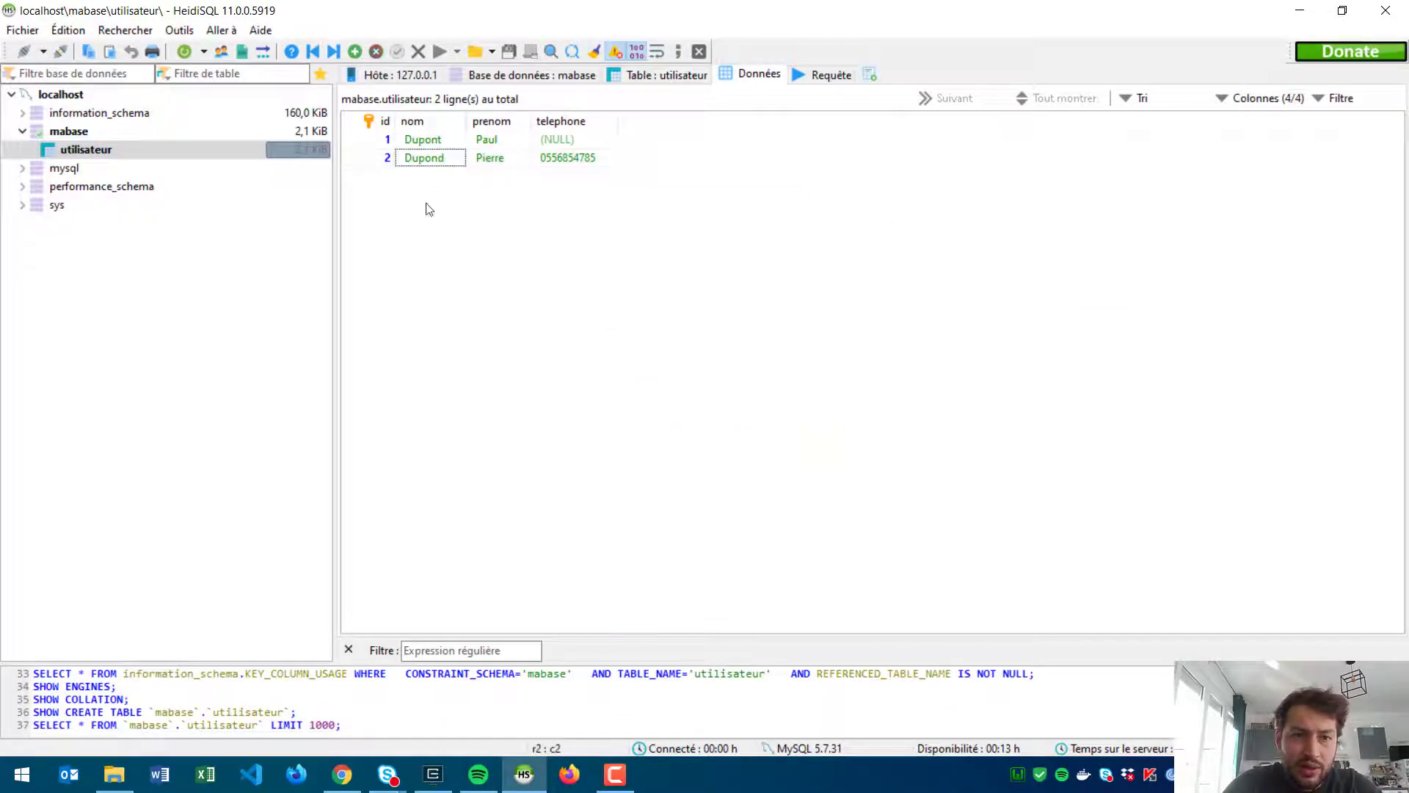
{"action": "right_click", "coordinate": [428, 205]}
{"action": "left_click", "coordinate": [530, 386]}
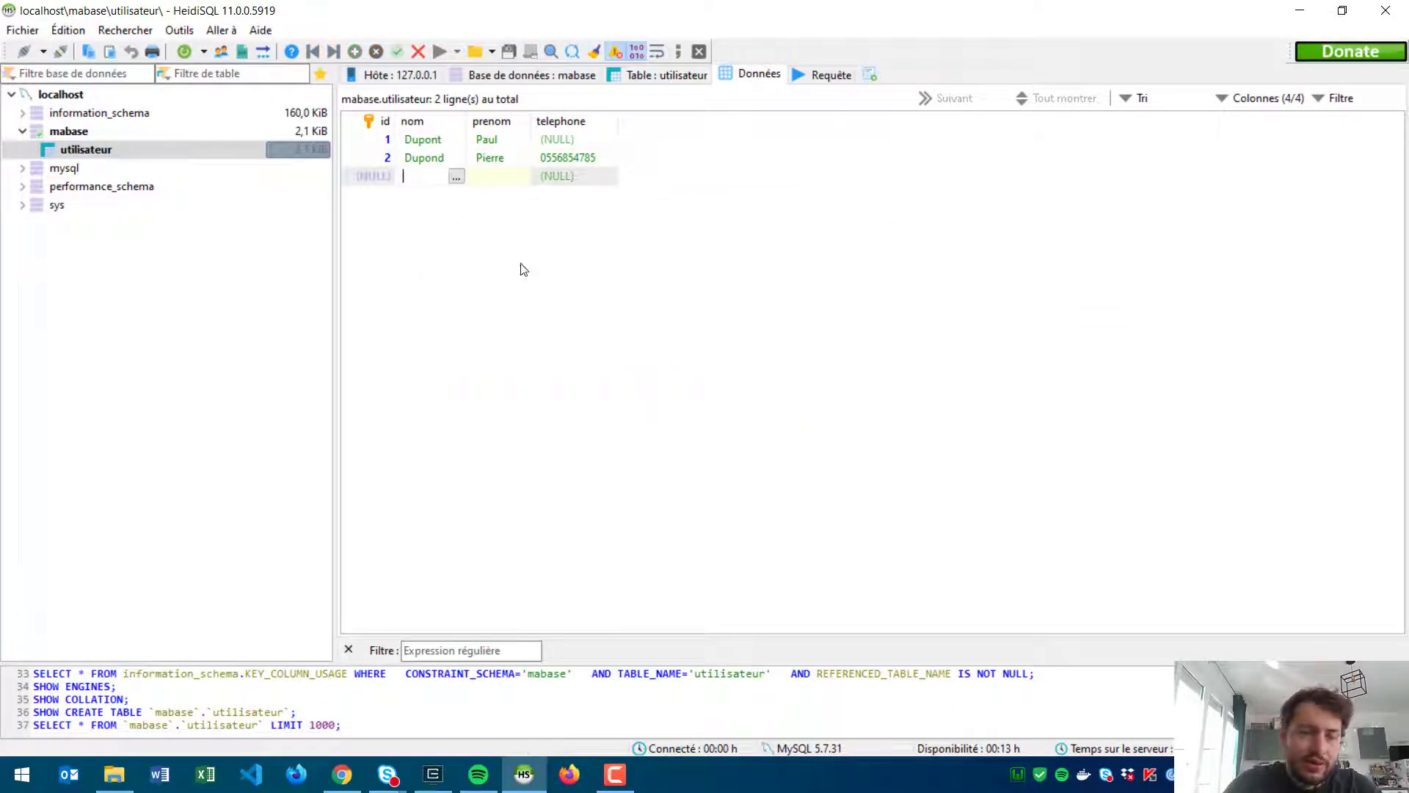
Step: Fill the new row with nom fhezui, prenom Polo, telephone 4456 and post it
{"action": "type", "text": "fhezui"}
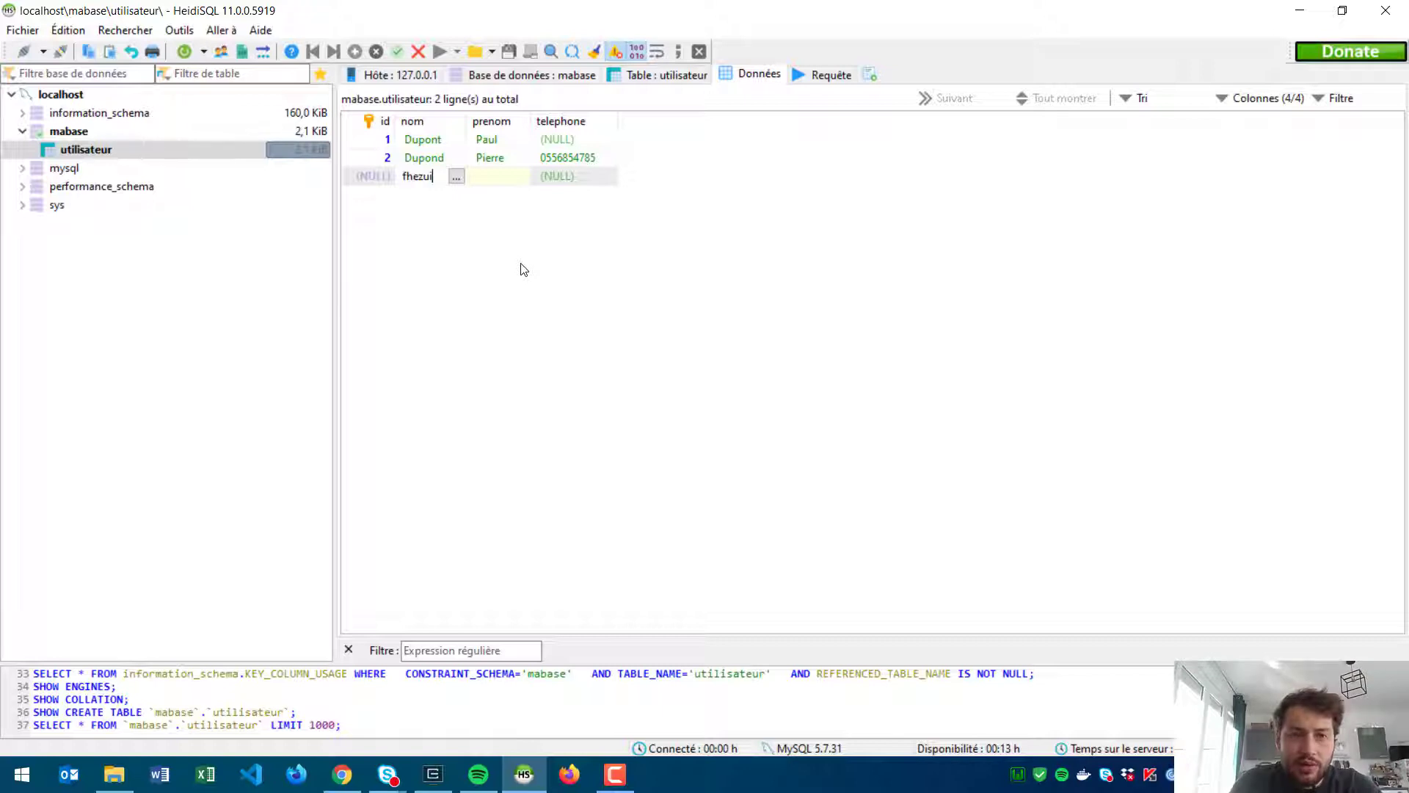
{"action": "key", "text": "Tab"}
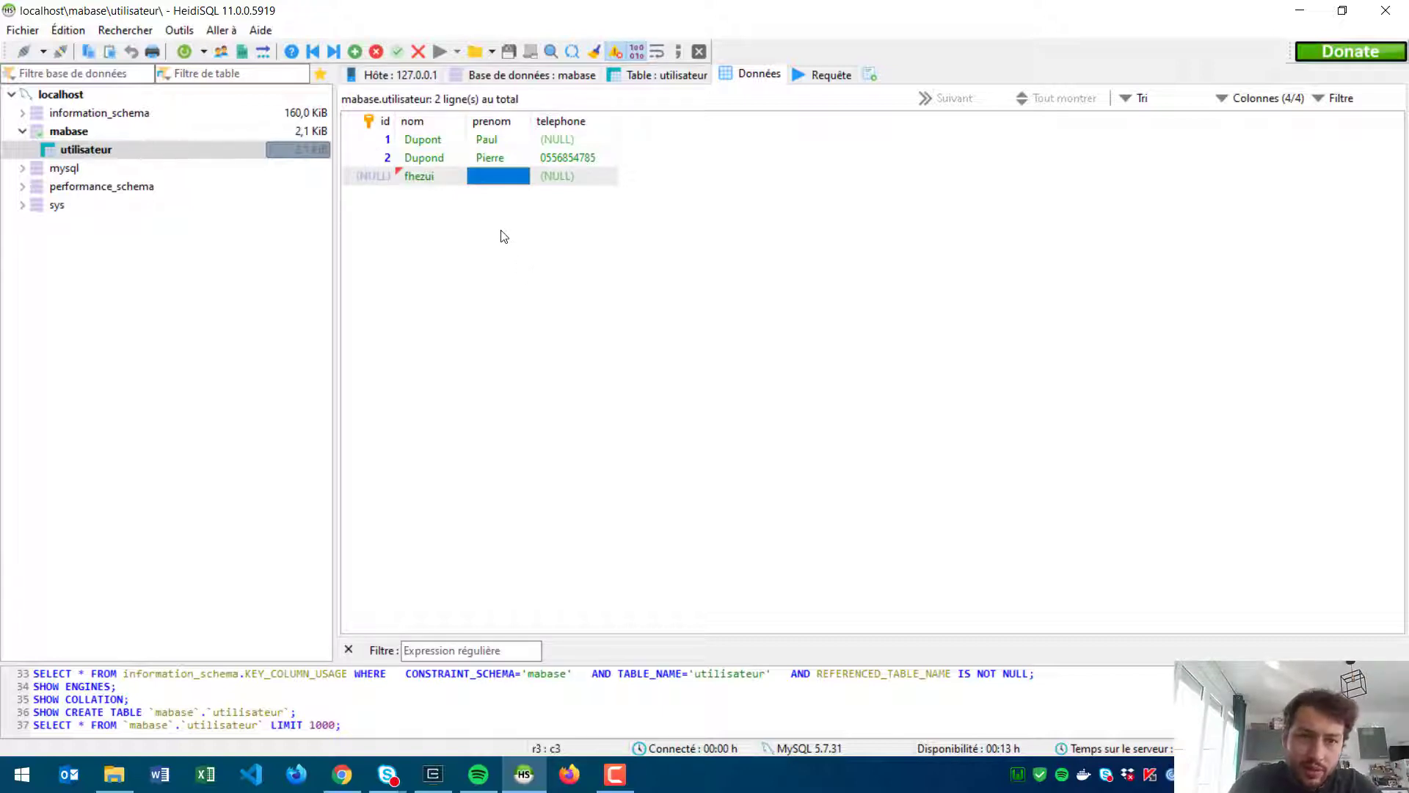
{"action": "left_click", "coordinate": [497, 170]}
{"action": "type", "text": "Polo"}
{"action": "key", "text": "Tab"}
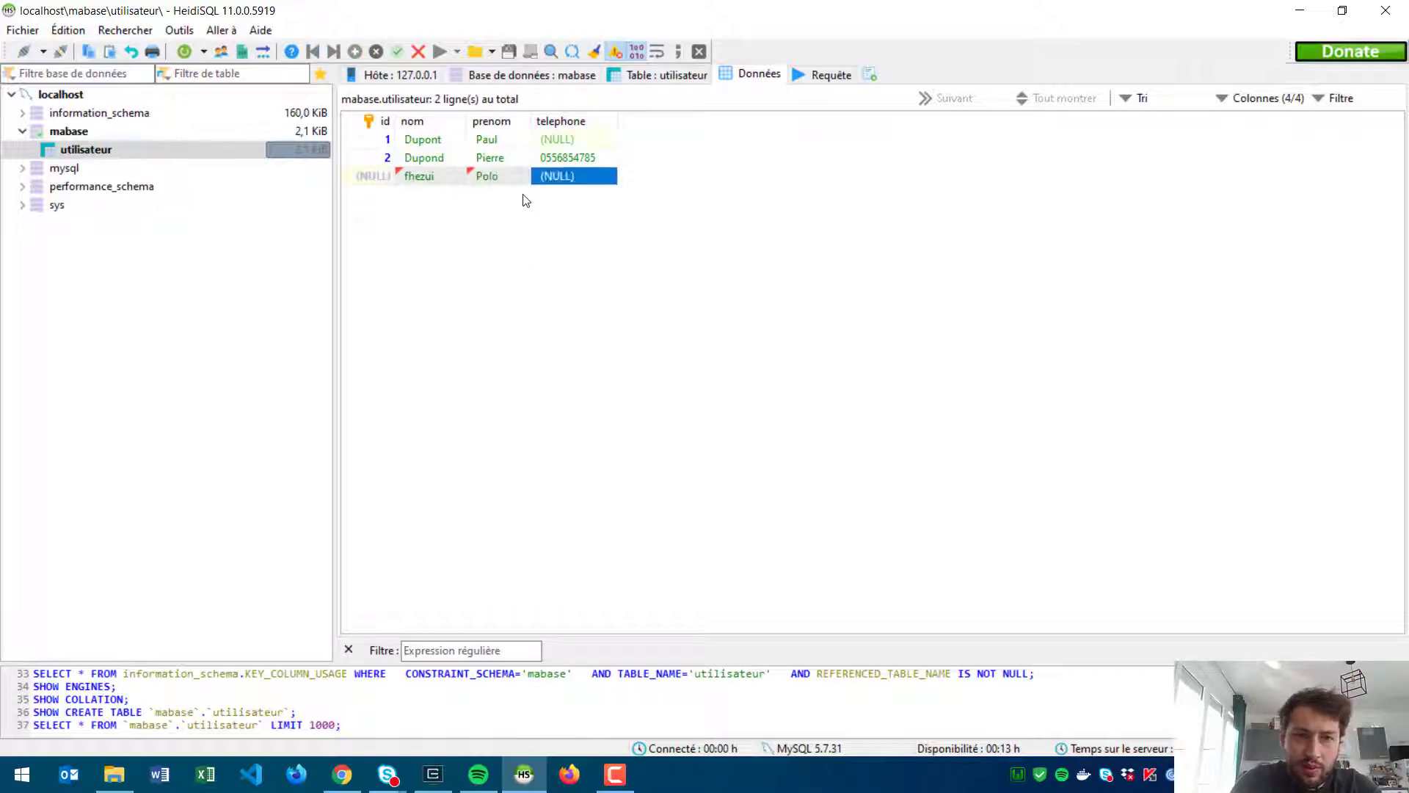
{"action": "right_click", "coordinate": [525, 173]}
{"action": "left_click", "coordinate": [577, 174]}
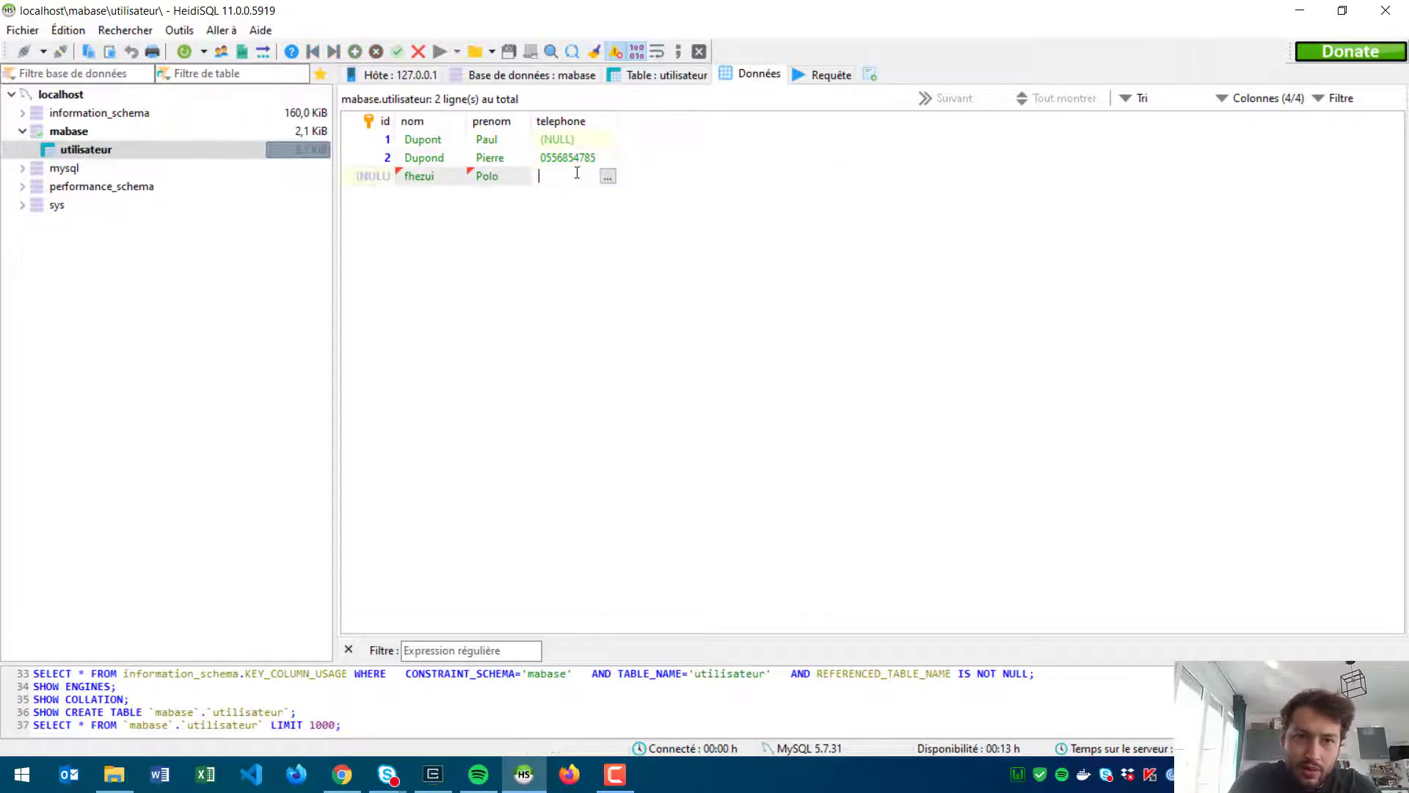
{"action": "key", "text": "Return"}
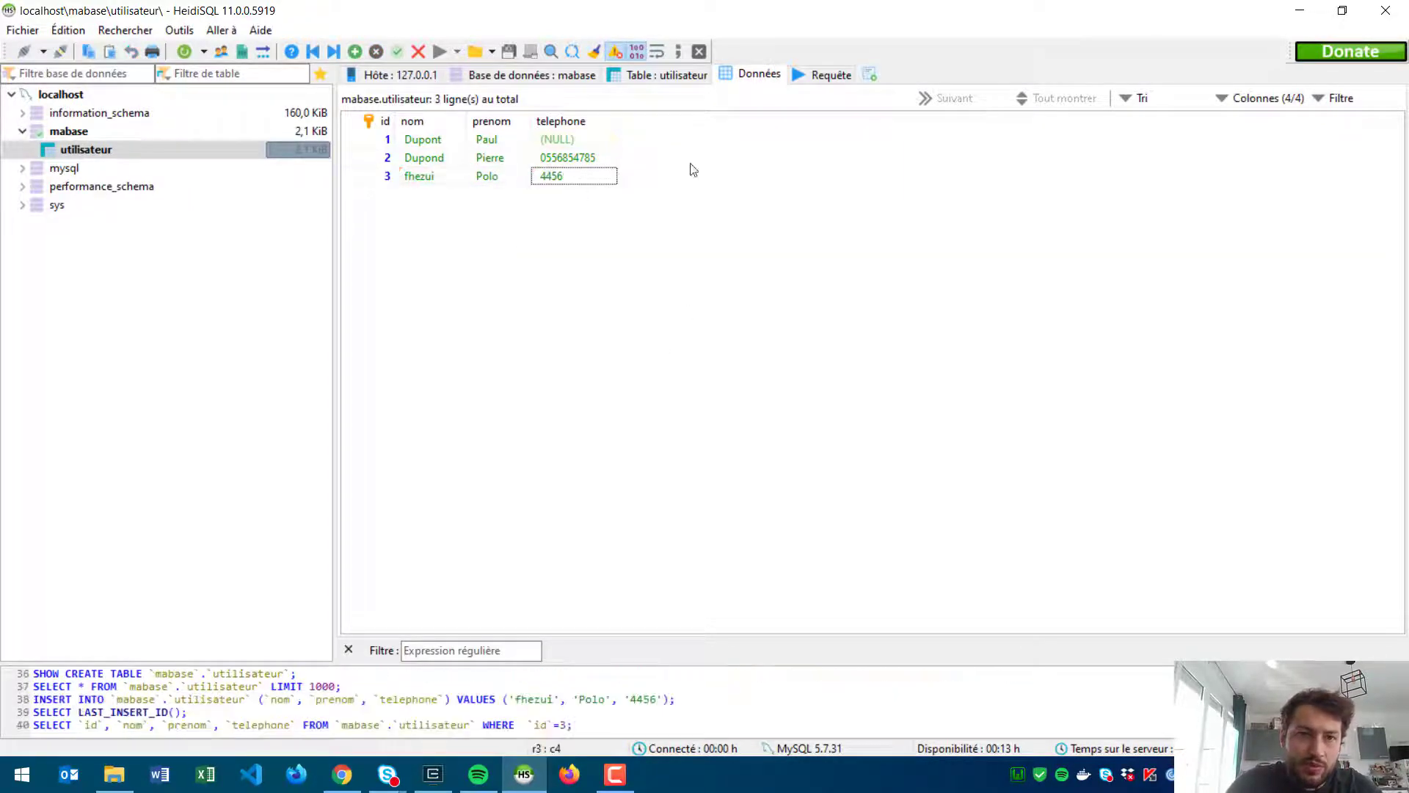
{"action": "left_click", "coordinate": [614, 76]}
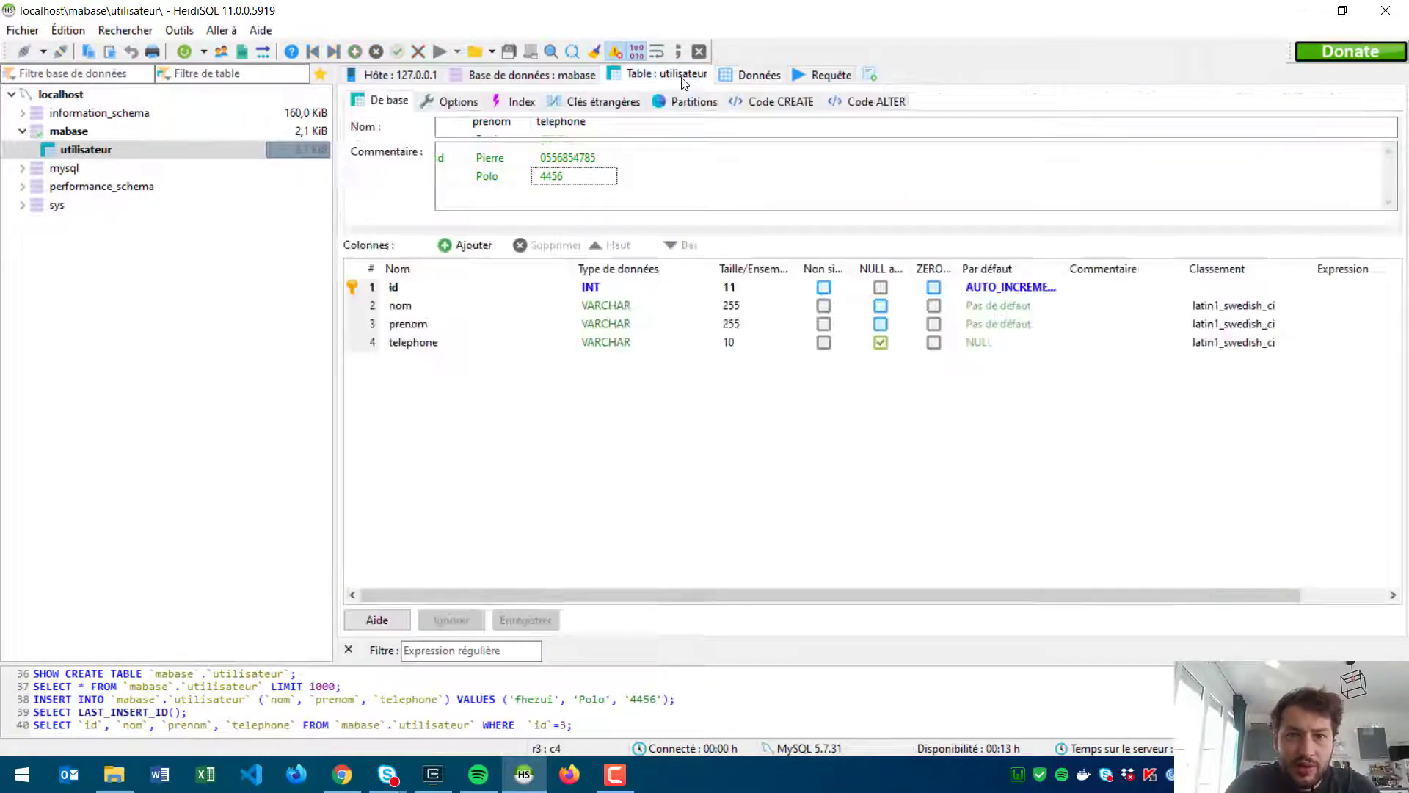
Step: Set the telephone column's type to FLOAT and save the table
{"action": "left_click", "coordinate": [629, 343]}
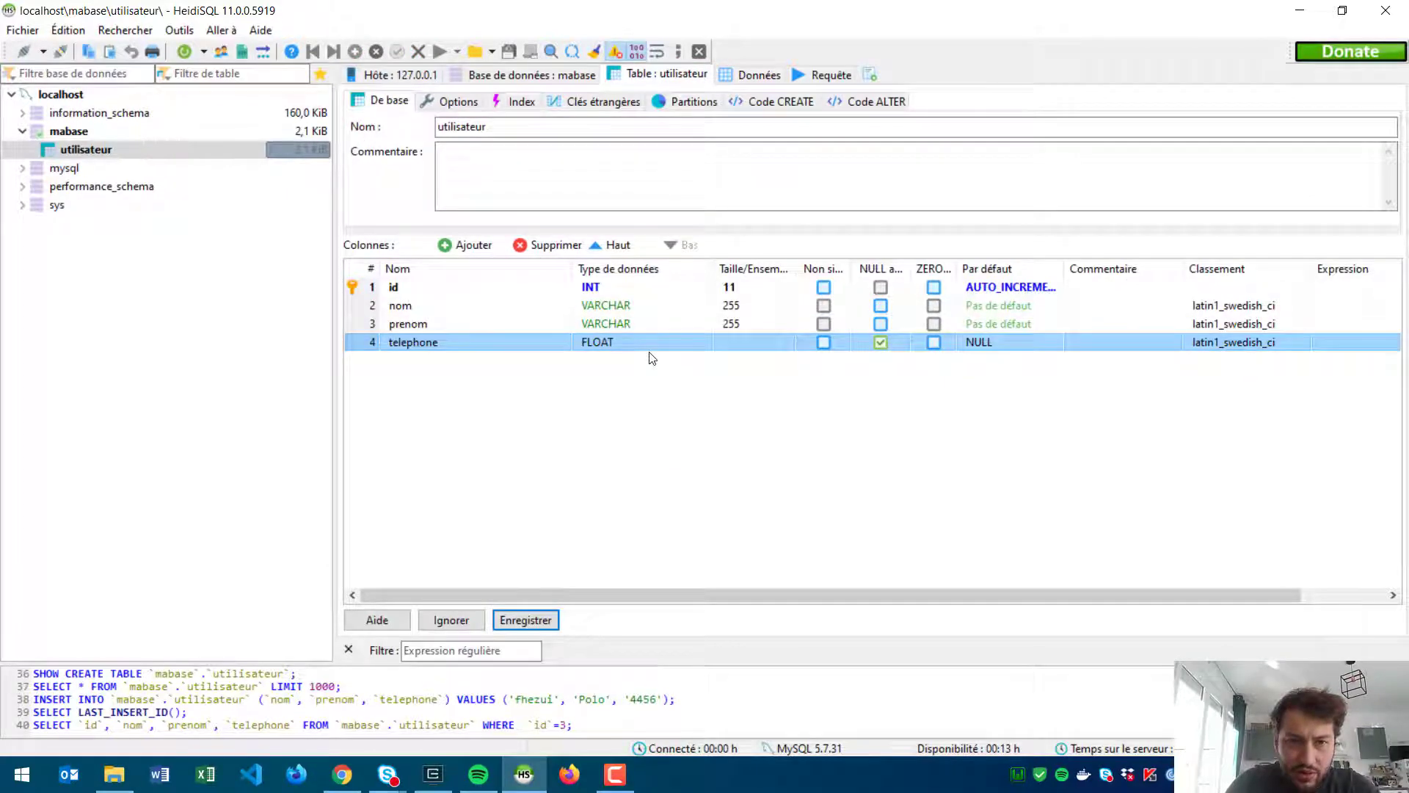
{"action": "left_click", "coordinate": [650, 388]}
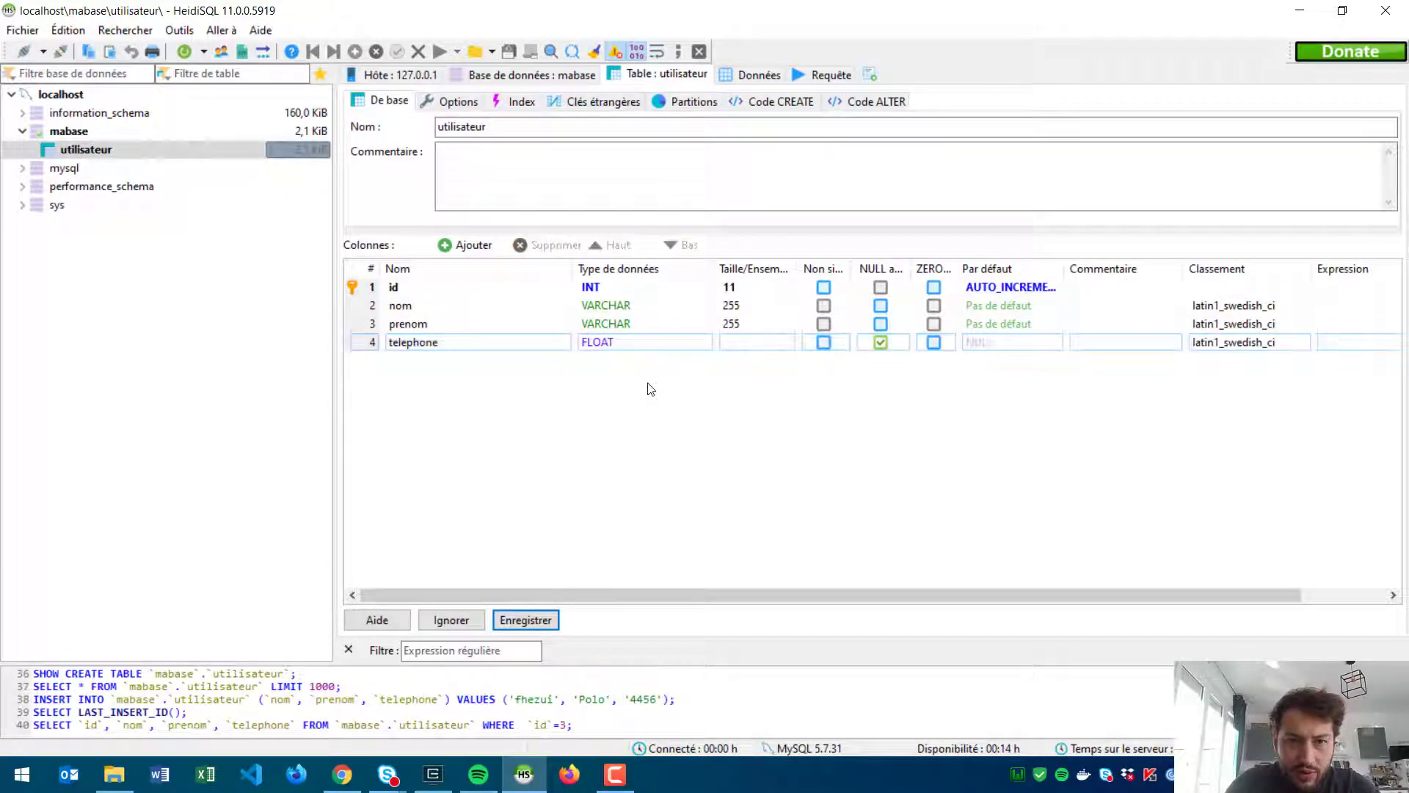
{"action": "left_click", "coordinate": [539, 621]}
{"action": "left_click", "coordinate": [634, 345]}
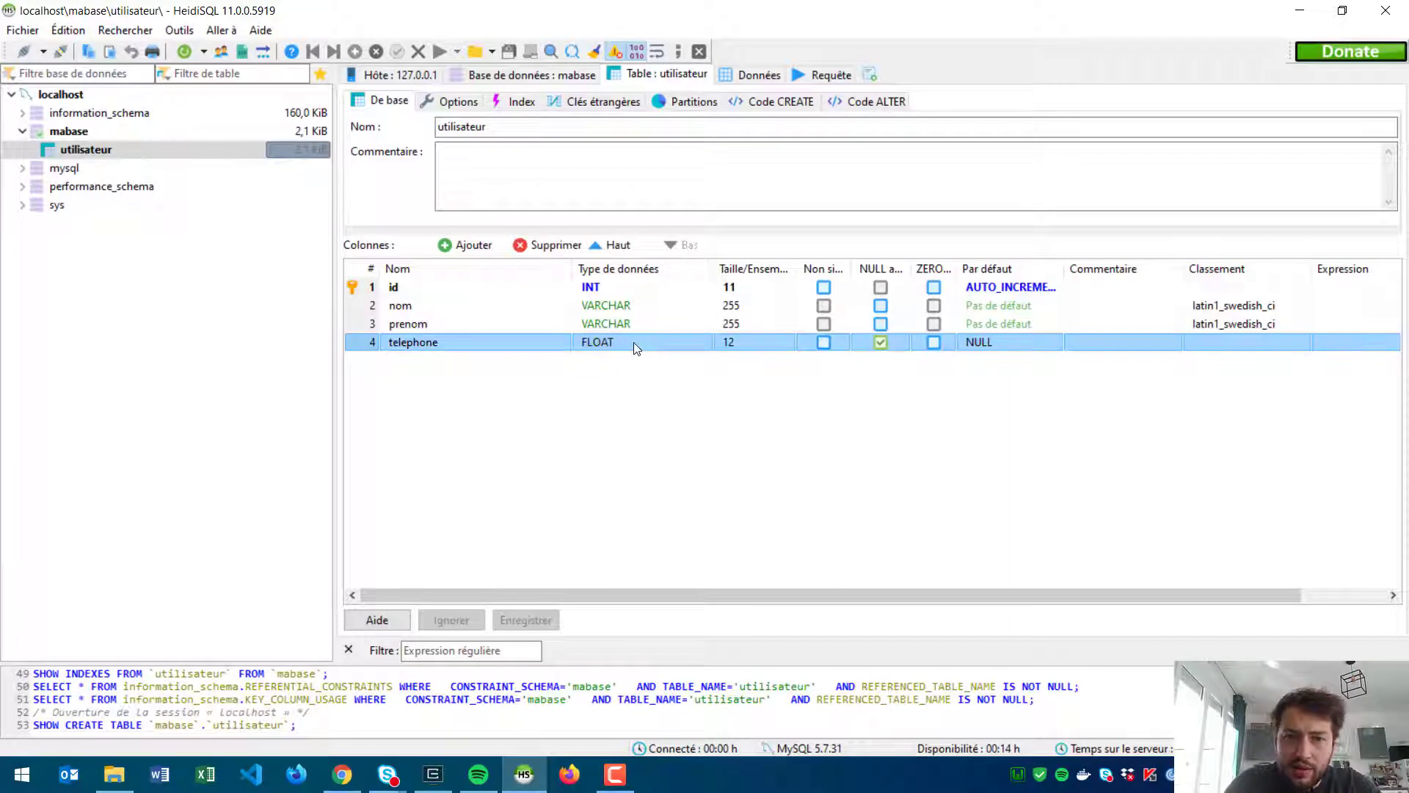
{"action": "left_click", "coordinate": [634, 343]}
{"action": "scroll", "coordinate": [658, 385], "scroll_direction": "up", "scroll_amount": 1}
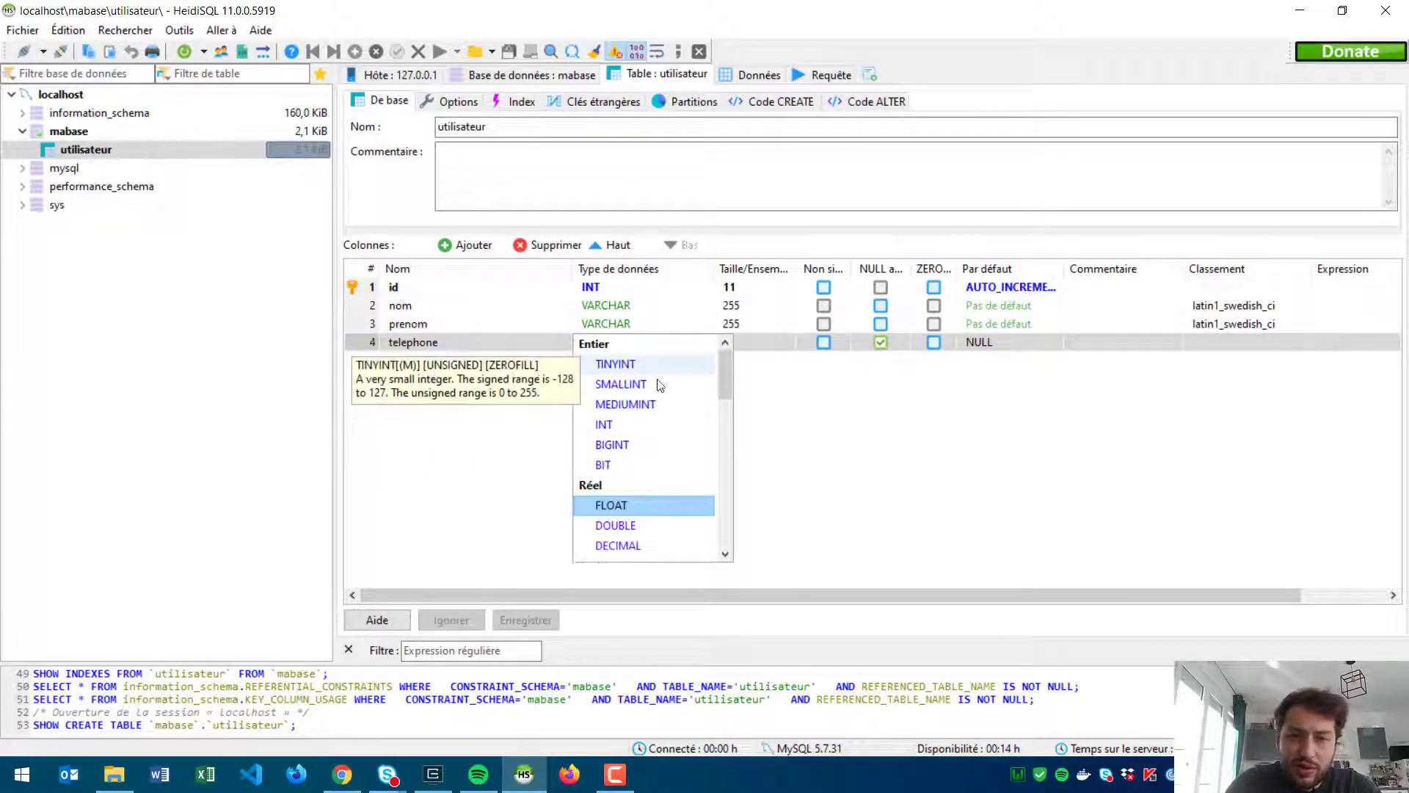
{"action": "left_click", "coordinate": [921, 422]}
Step: Pick VARCHAR in telephone's type list, then return to phpMyAdmin in the browser
{"action": "left_click", "coordinate": [638, 349]}
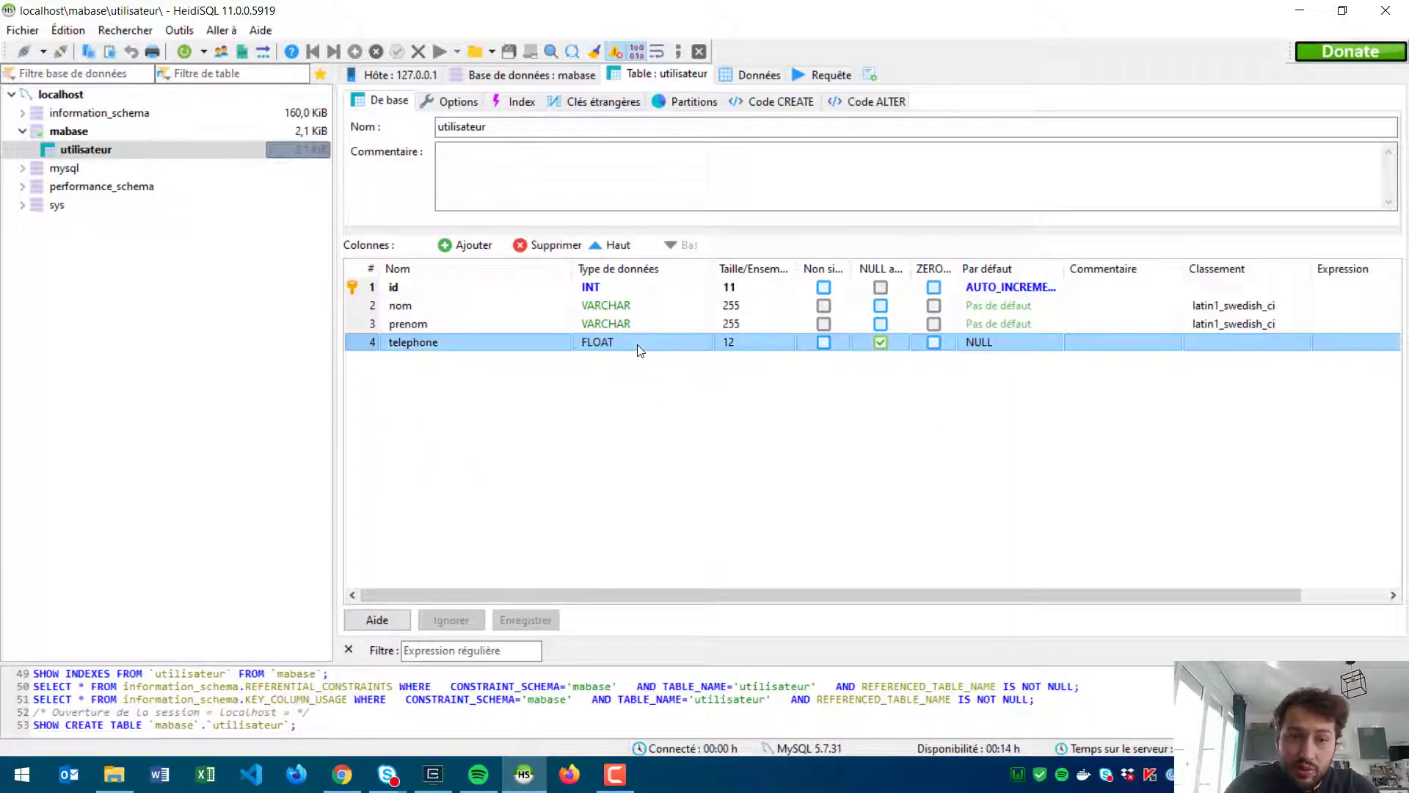
{"action": "left_click", "coordinate": [638, 350]}
{"action": "scroll", "coordinate": [637, 493], "scroll_direction": "down", "scroll_amount": 1}
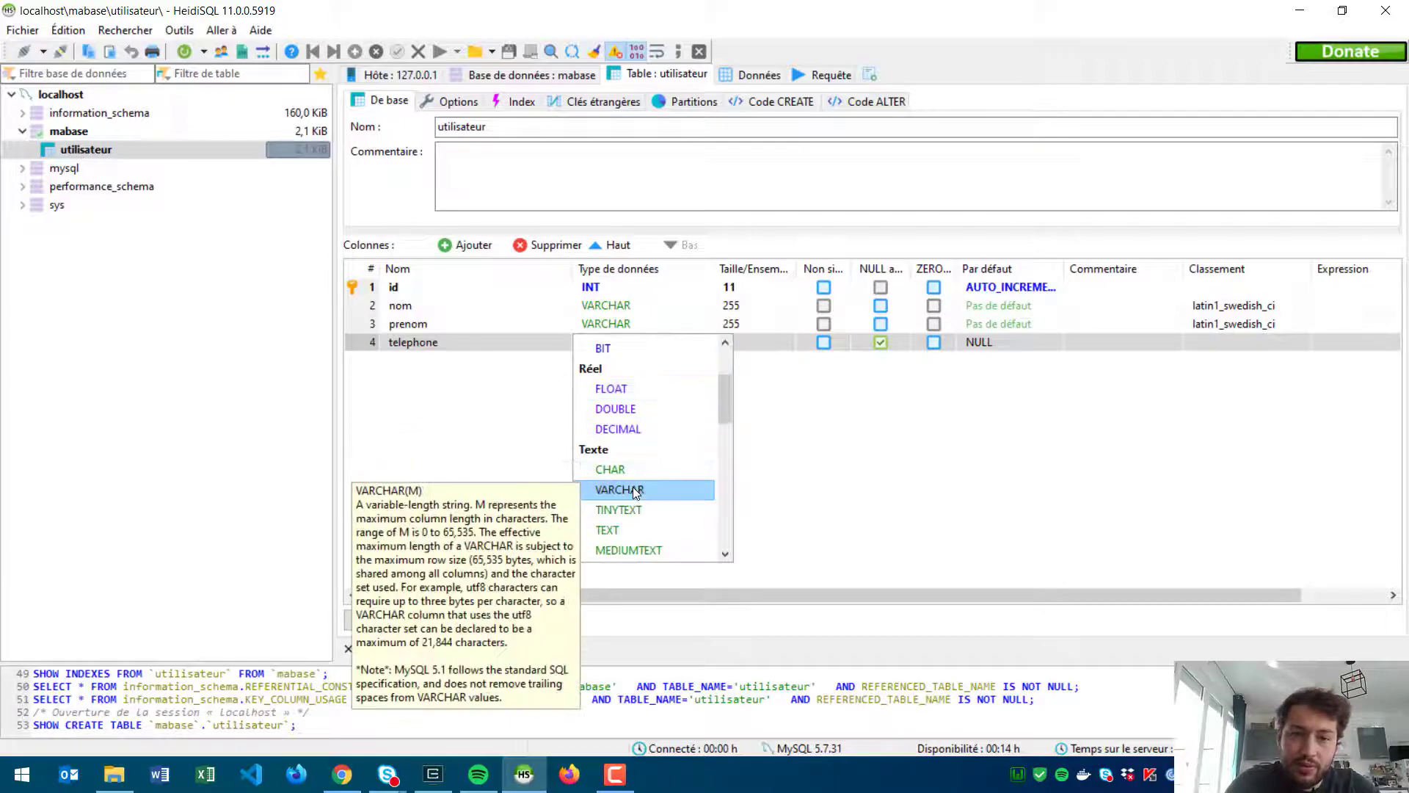
{"action": "left_click", "coordinate": [633, 489]}
{"action": "key", "text": "alt+Tab"}
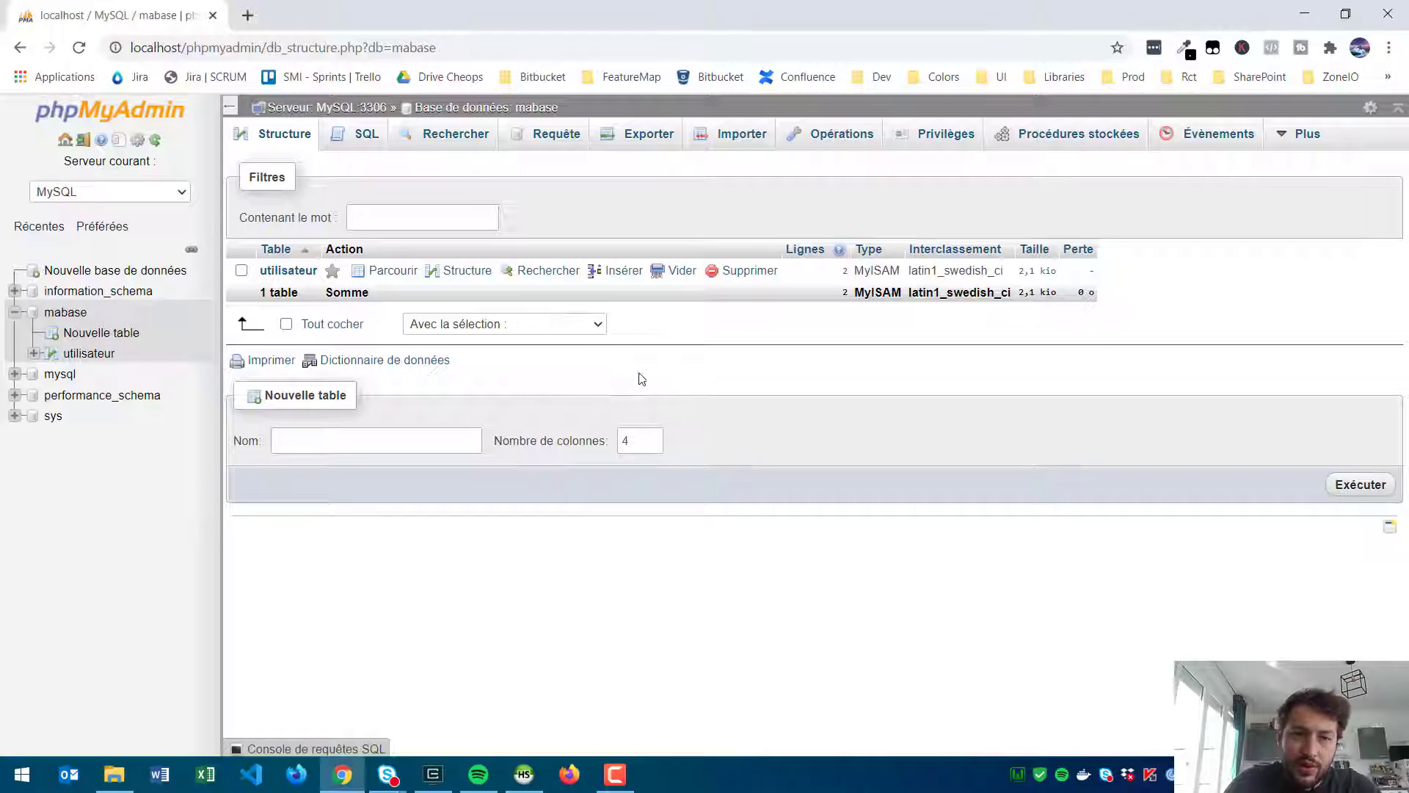